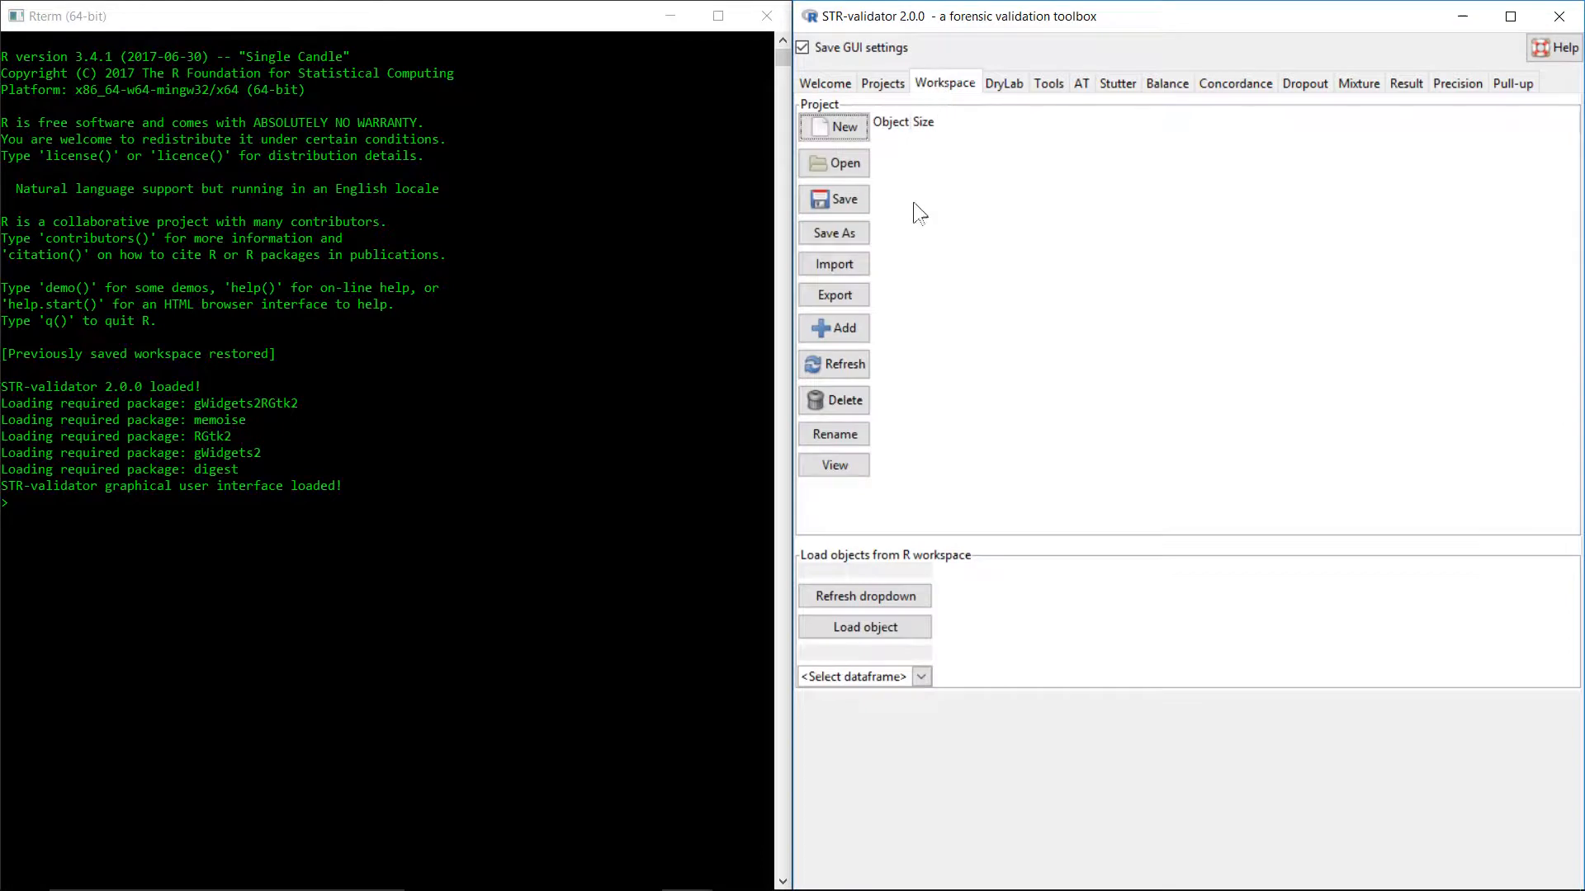
# - Start a file import and choose the balance exercise's input_files folder as the source
pyautogui.click(865, 269)
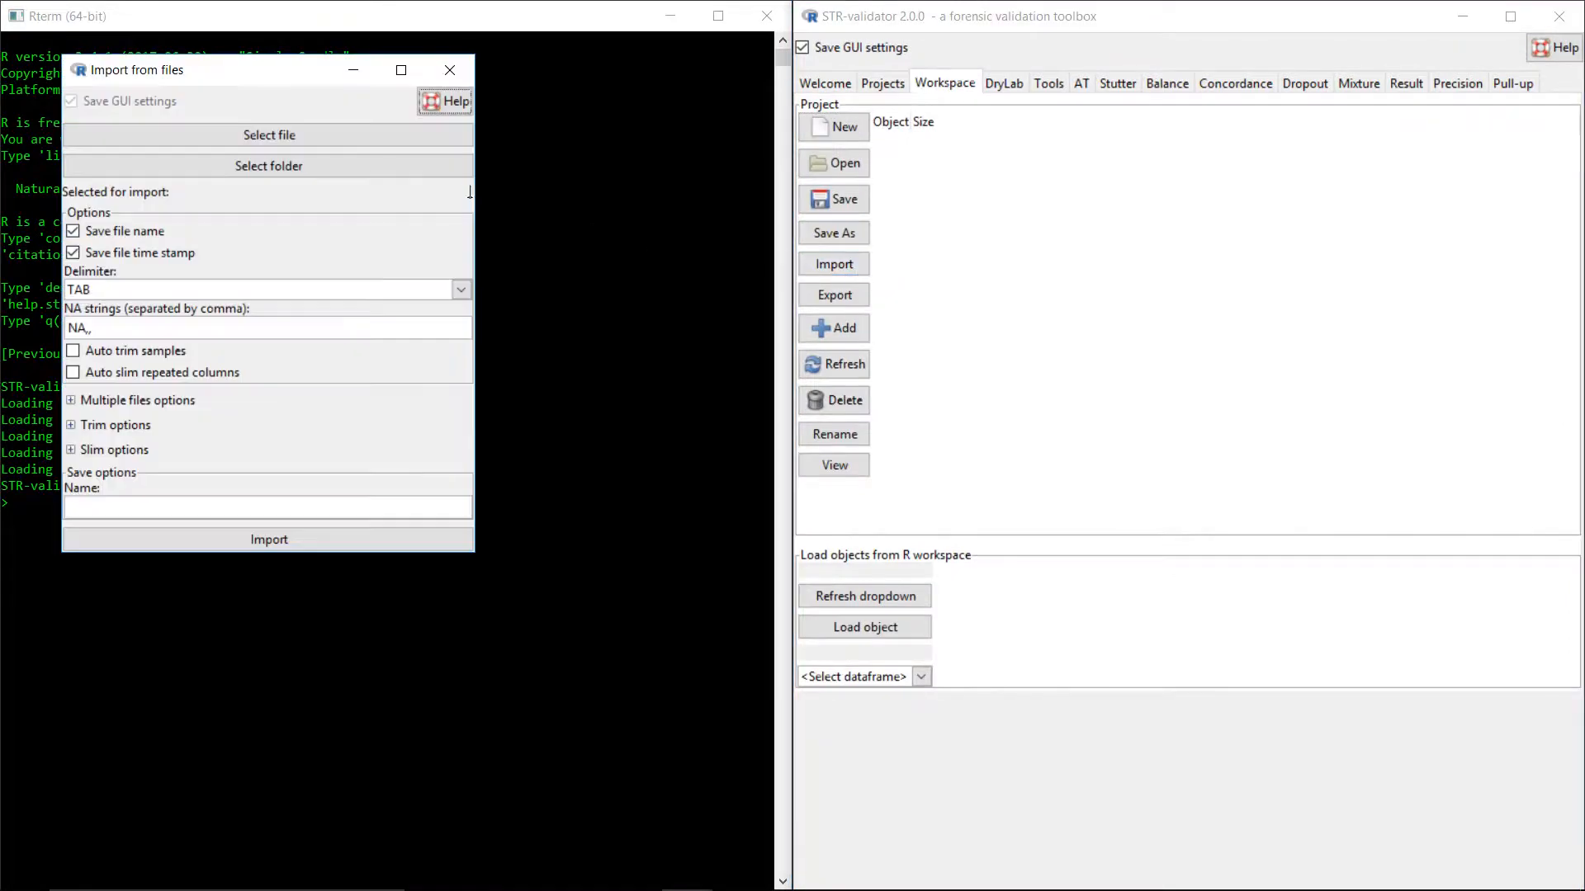
pyautogui.click(355, 170)
pyautogui.doubleClick(302, 206)
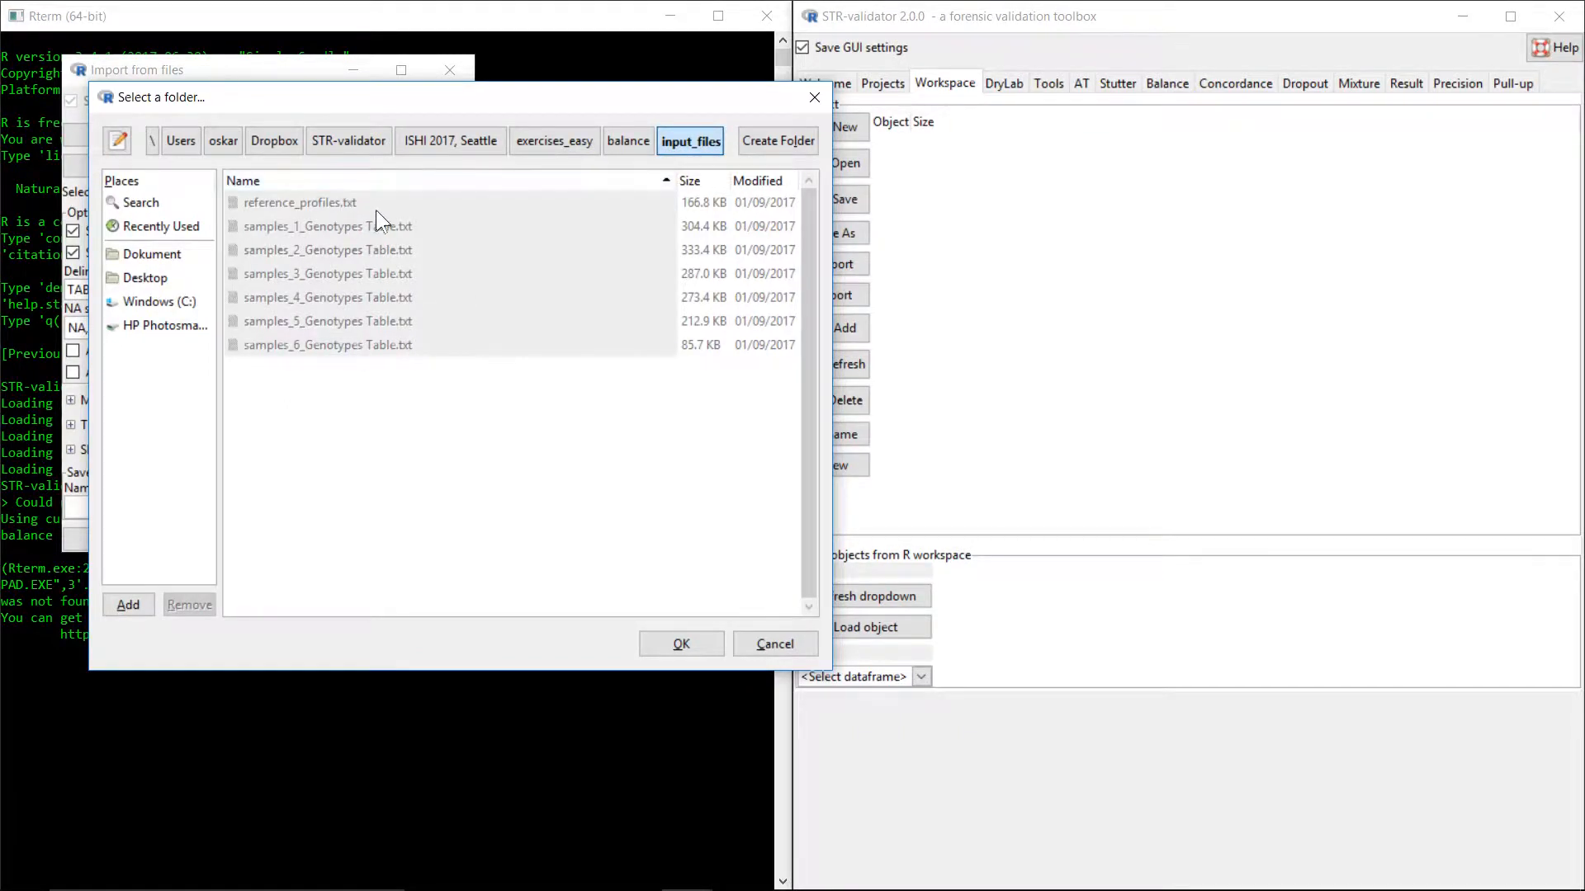
pyautogui.click(693, 642)
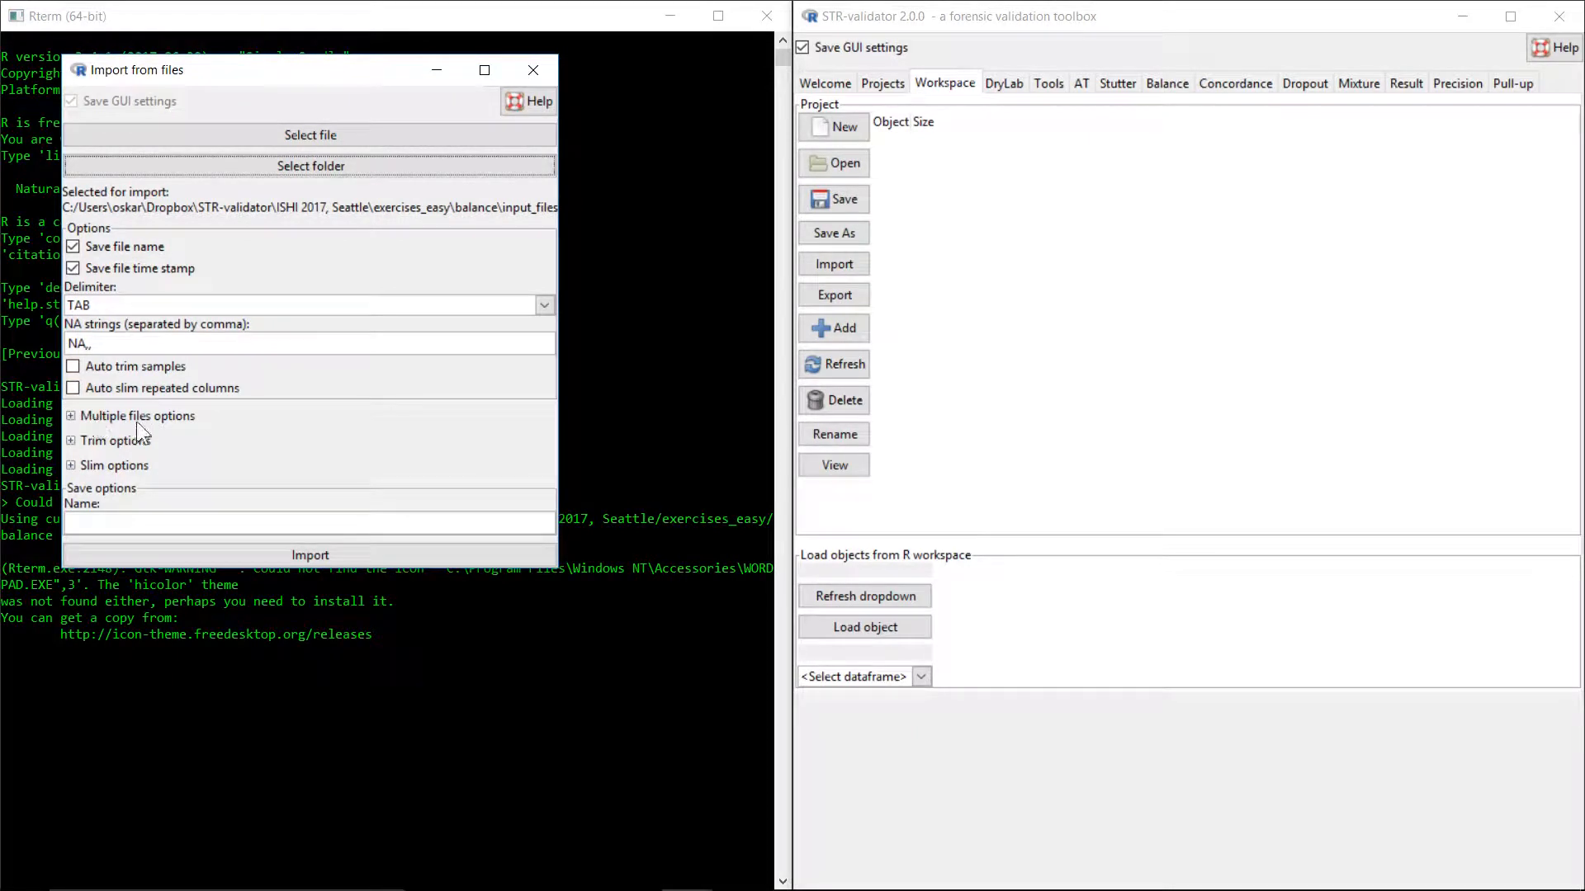
# - Restrict the multiple-file import to files with the prefix "samples"
pyautogui.click(72, 416)
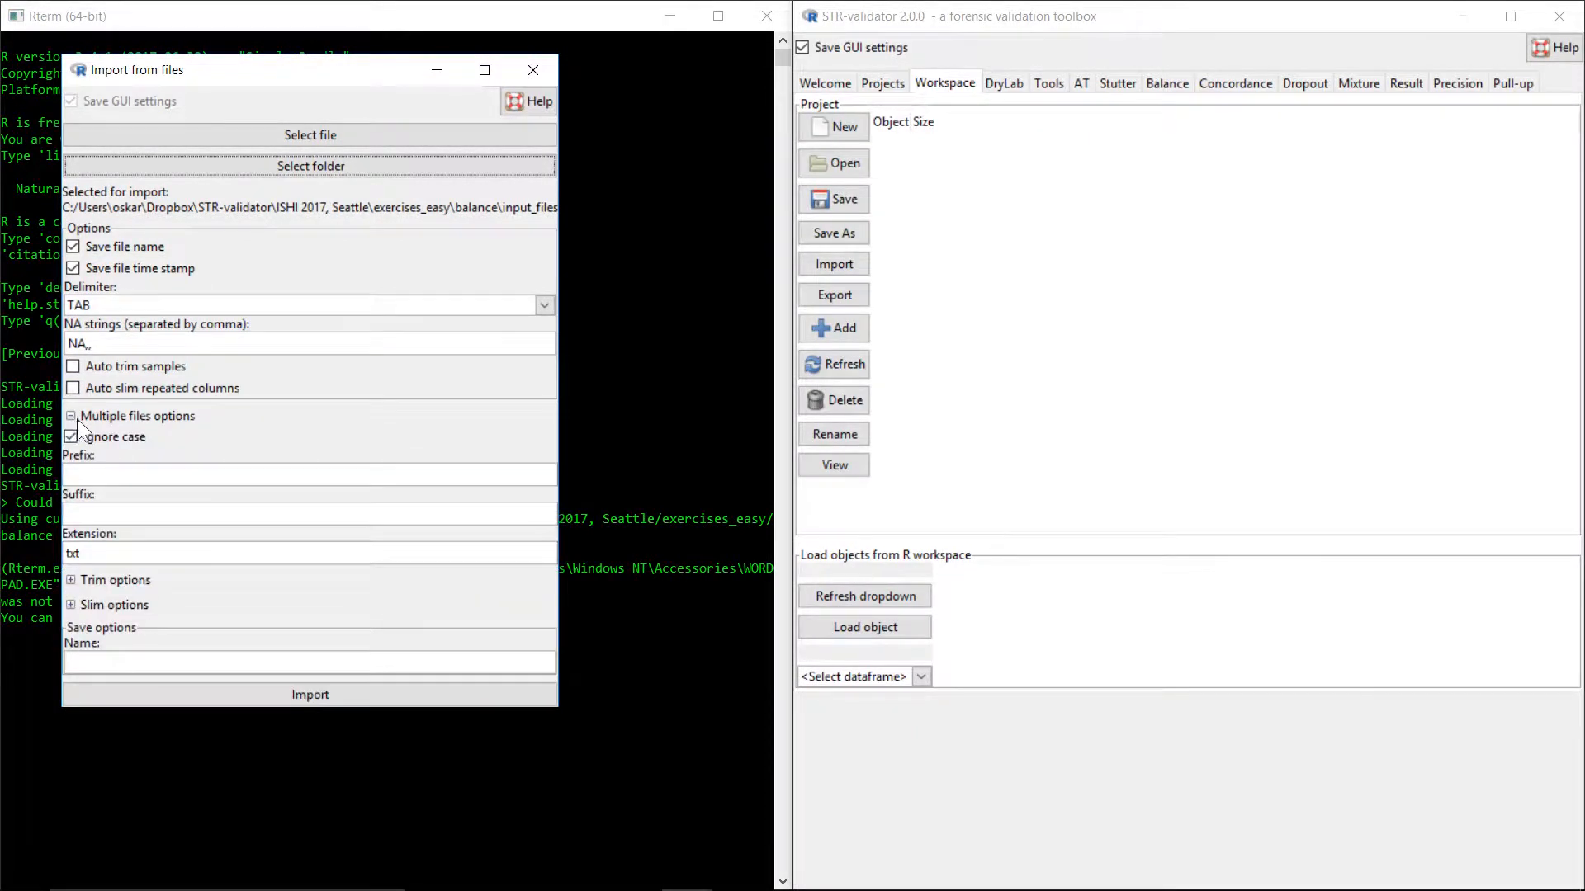
pyautogui.click(106, 469)
pyautogui.write('samples')
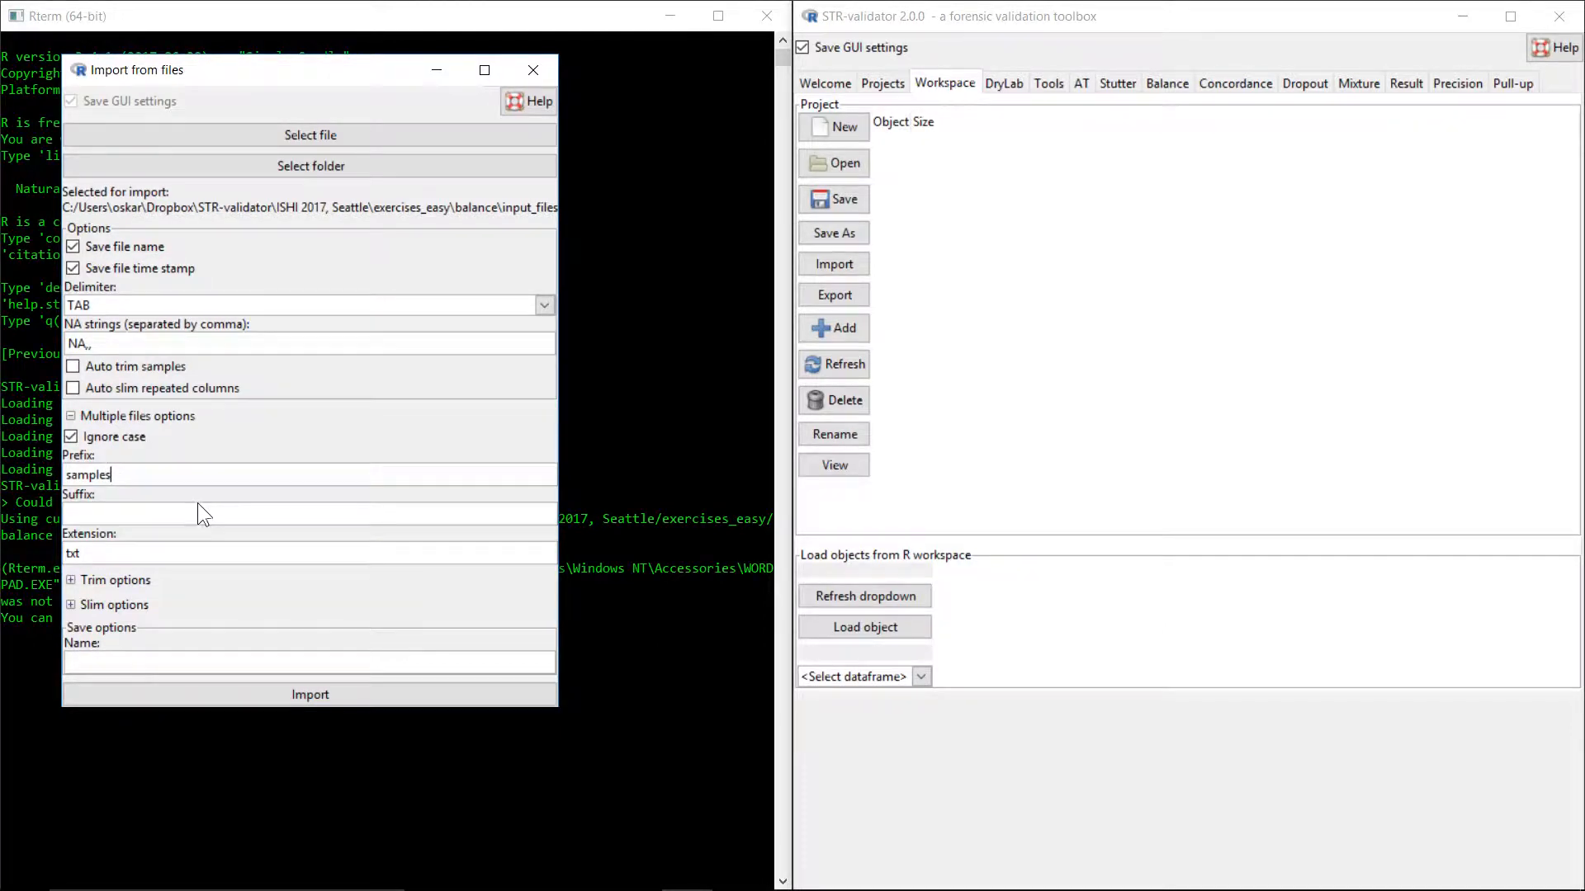
# - Enable auto trim samples and auto slim repeated columns for the import, and show the trim options
pyautogui.click(73, 367)
pyautogui.moveTo(249, 68); pyautogui.dragTo(322, 66)
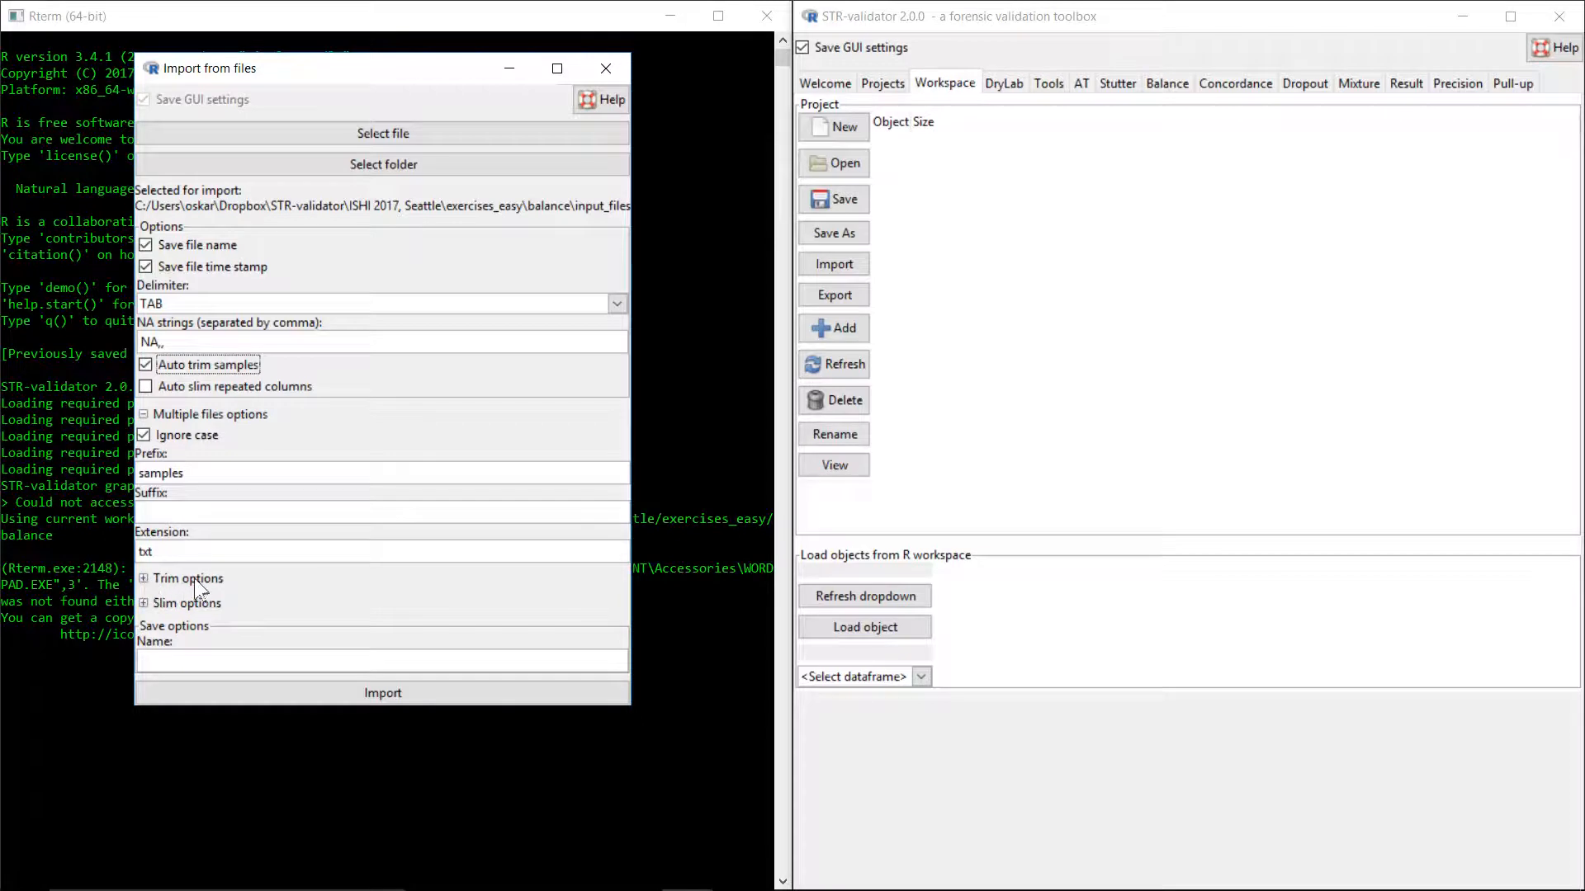
pyautogui.click(142, 578)
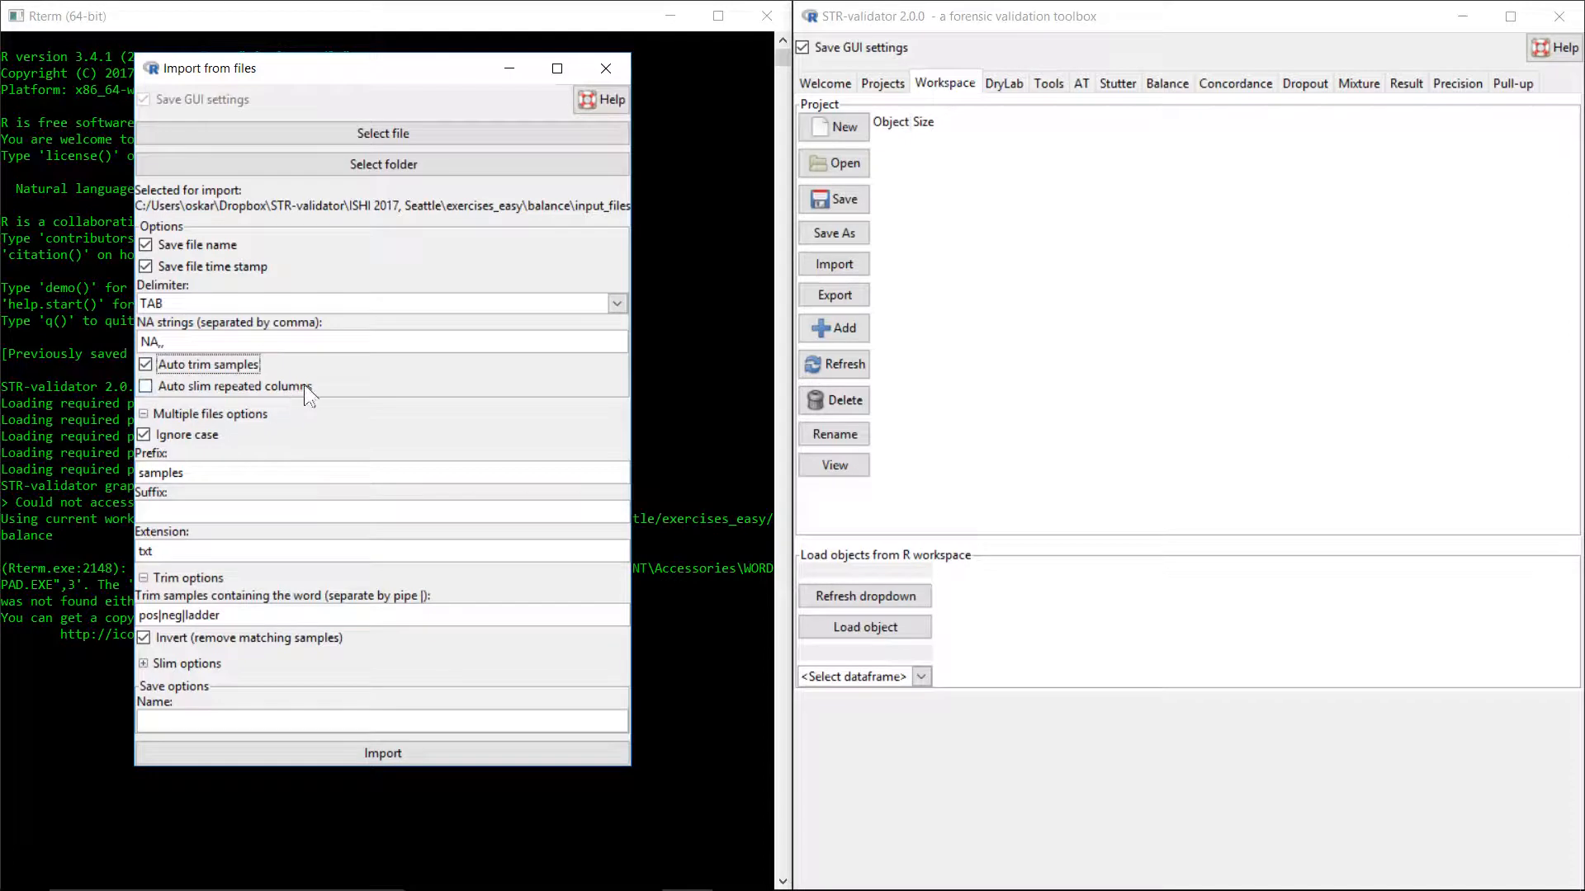
pyautogui.click(145, 386)
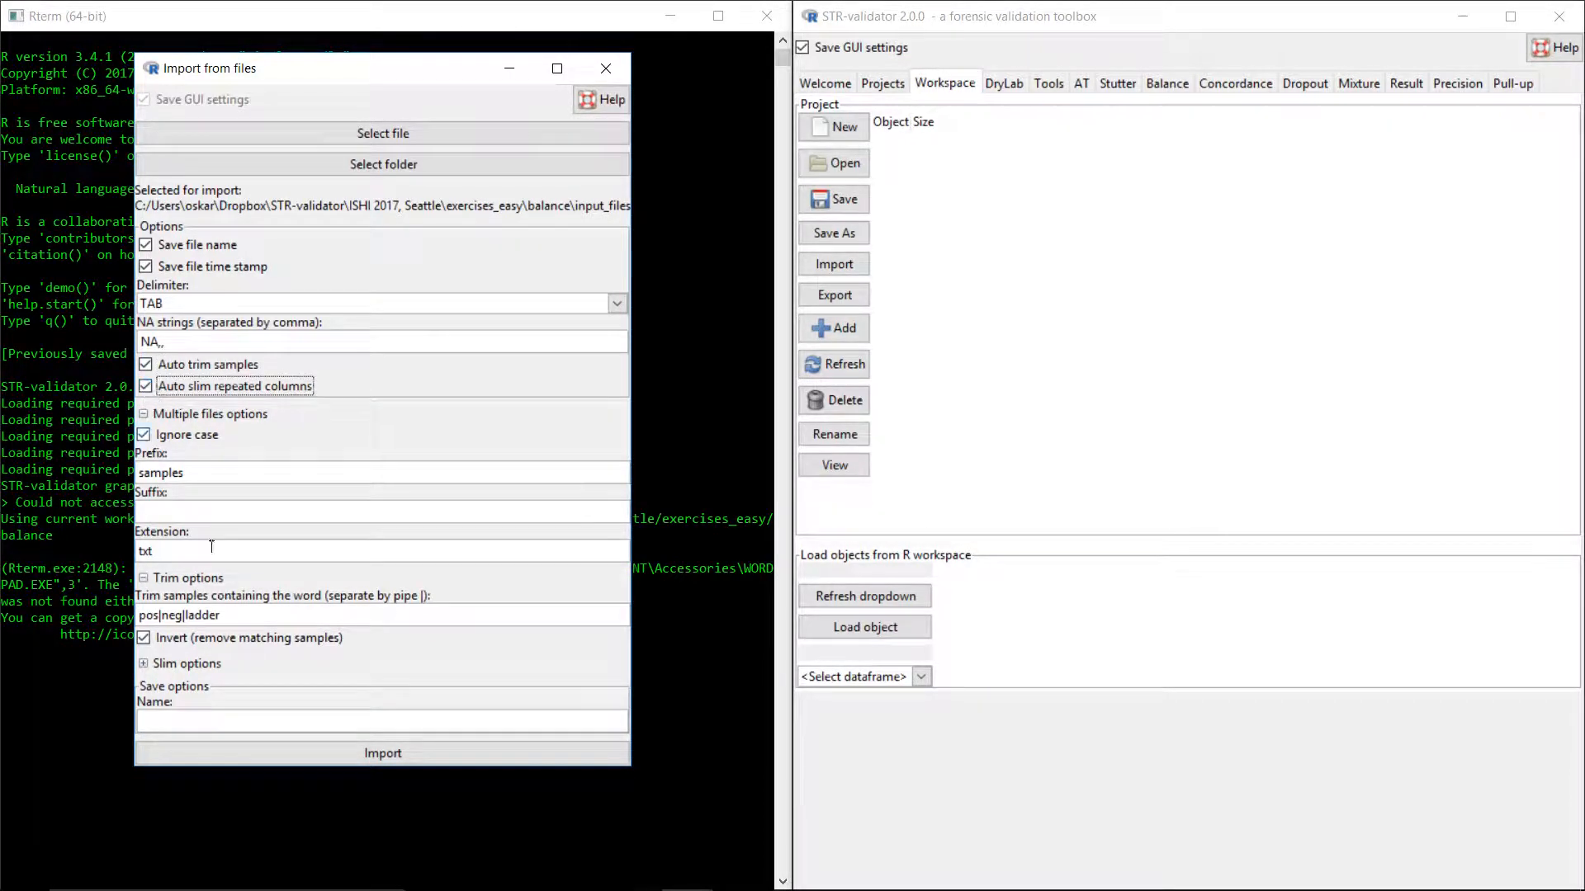
# - Name the imported dataset dataset_samples and run the import
pyautogui.click(204, 723)
pyautogui.write('datasset_samples')
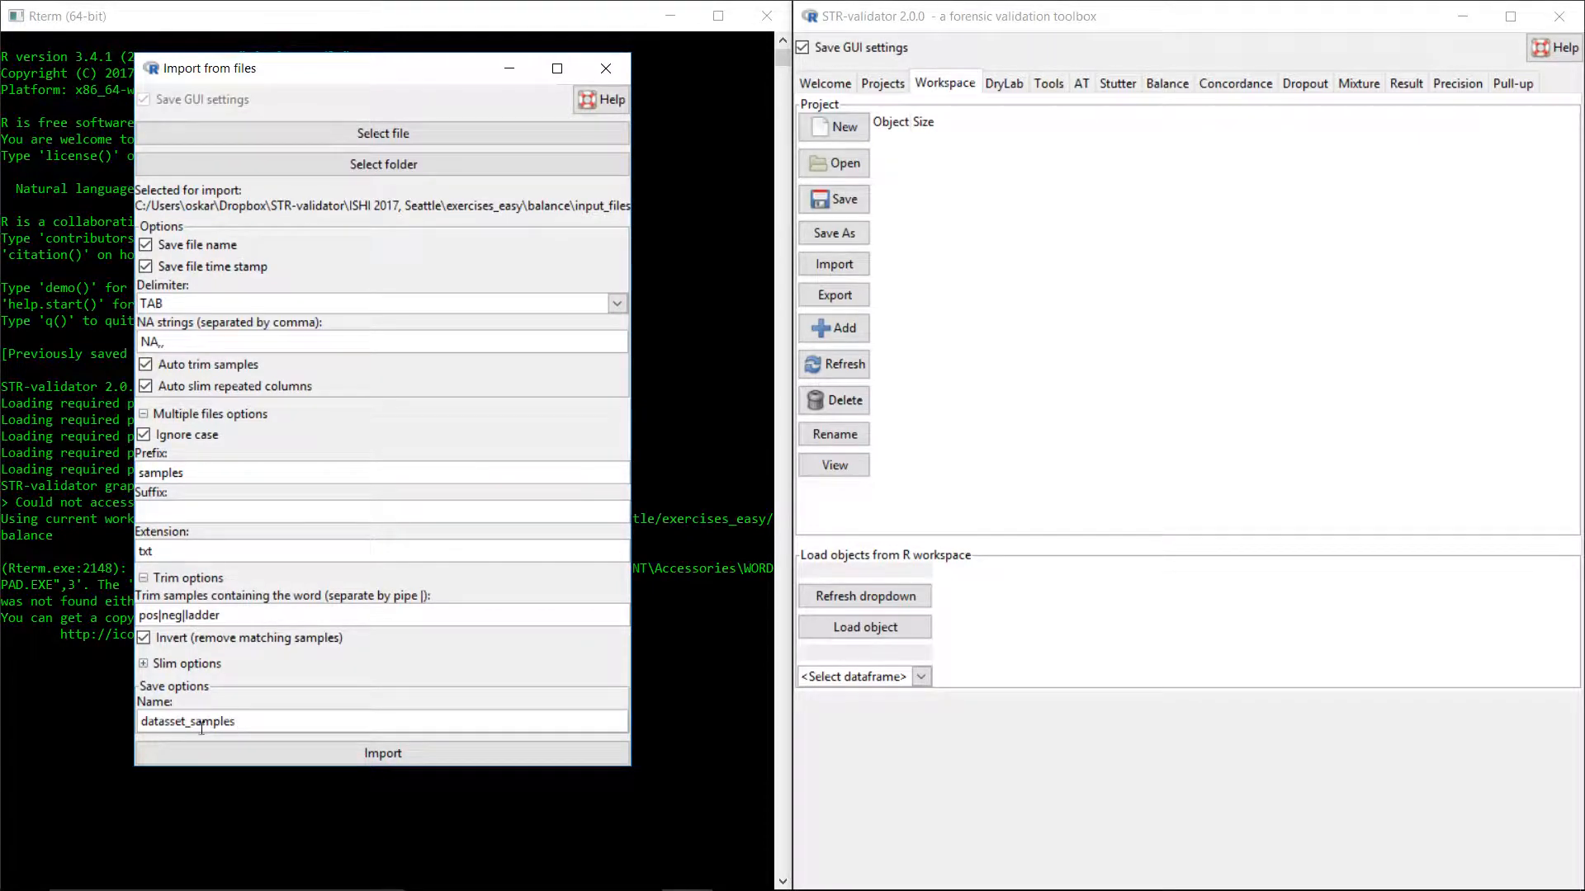
pyautogui.press('Left')
pyautogui.press('Left')
pyautogui.press('Left')
pyautogui.press('Left')
pyautogui.press('Left')
pyautogui.press('Left')
pyautogui.press('Left')
pyautogui.press('Left')
pyautogui.press('BackSpace')
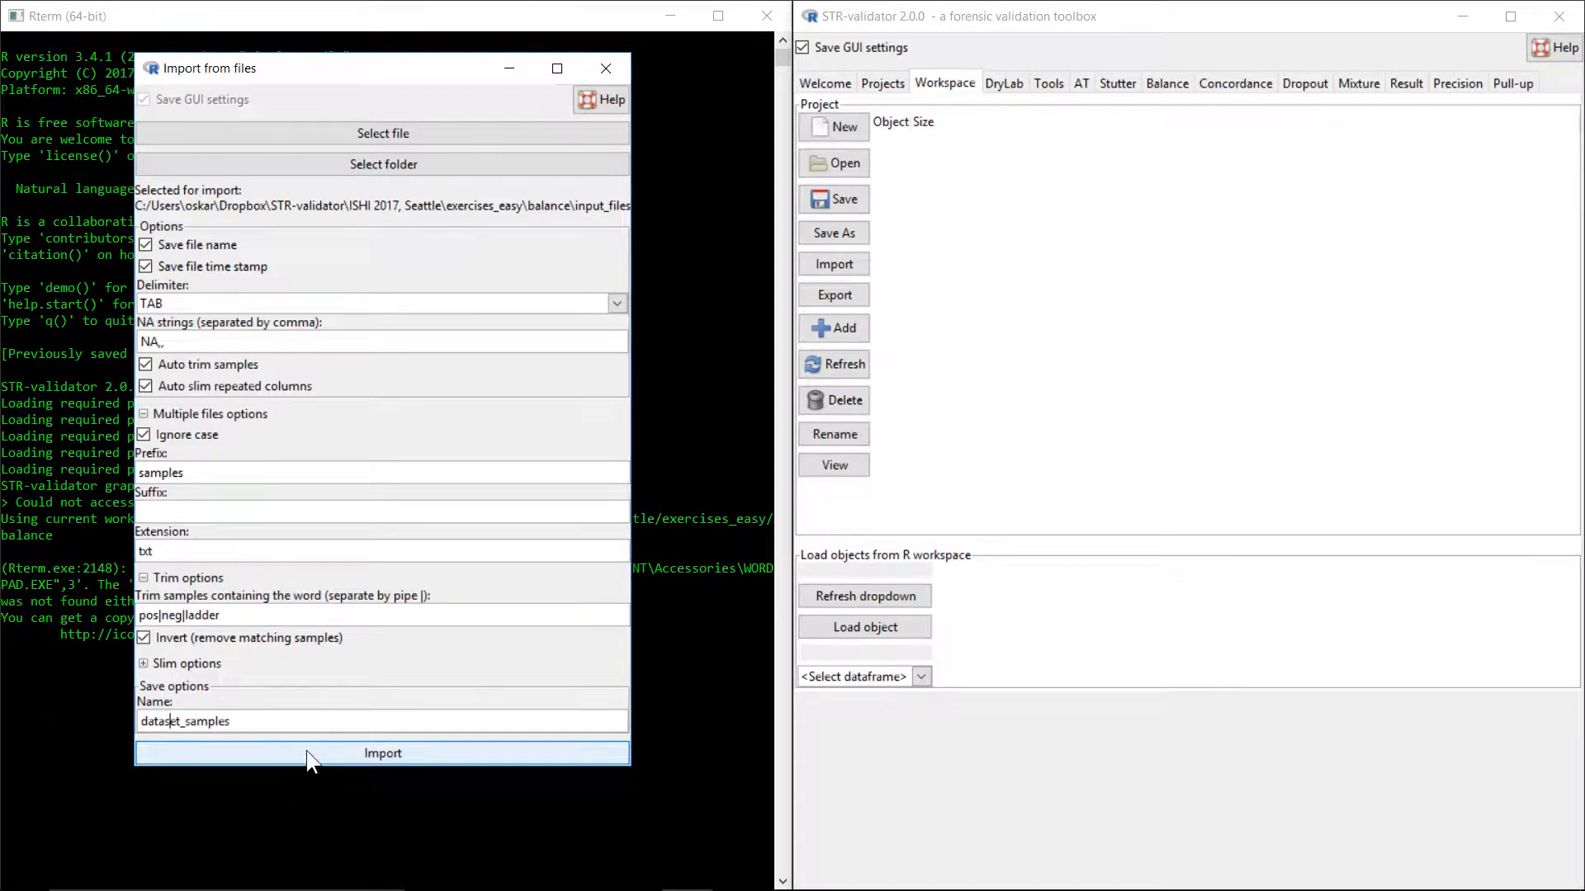
pyautogui.click(305, 749)
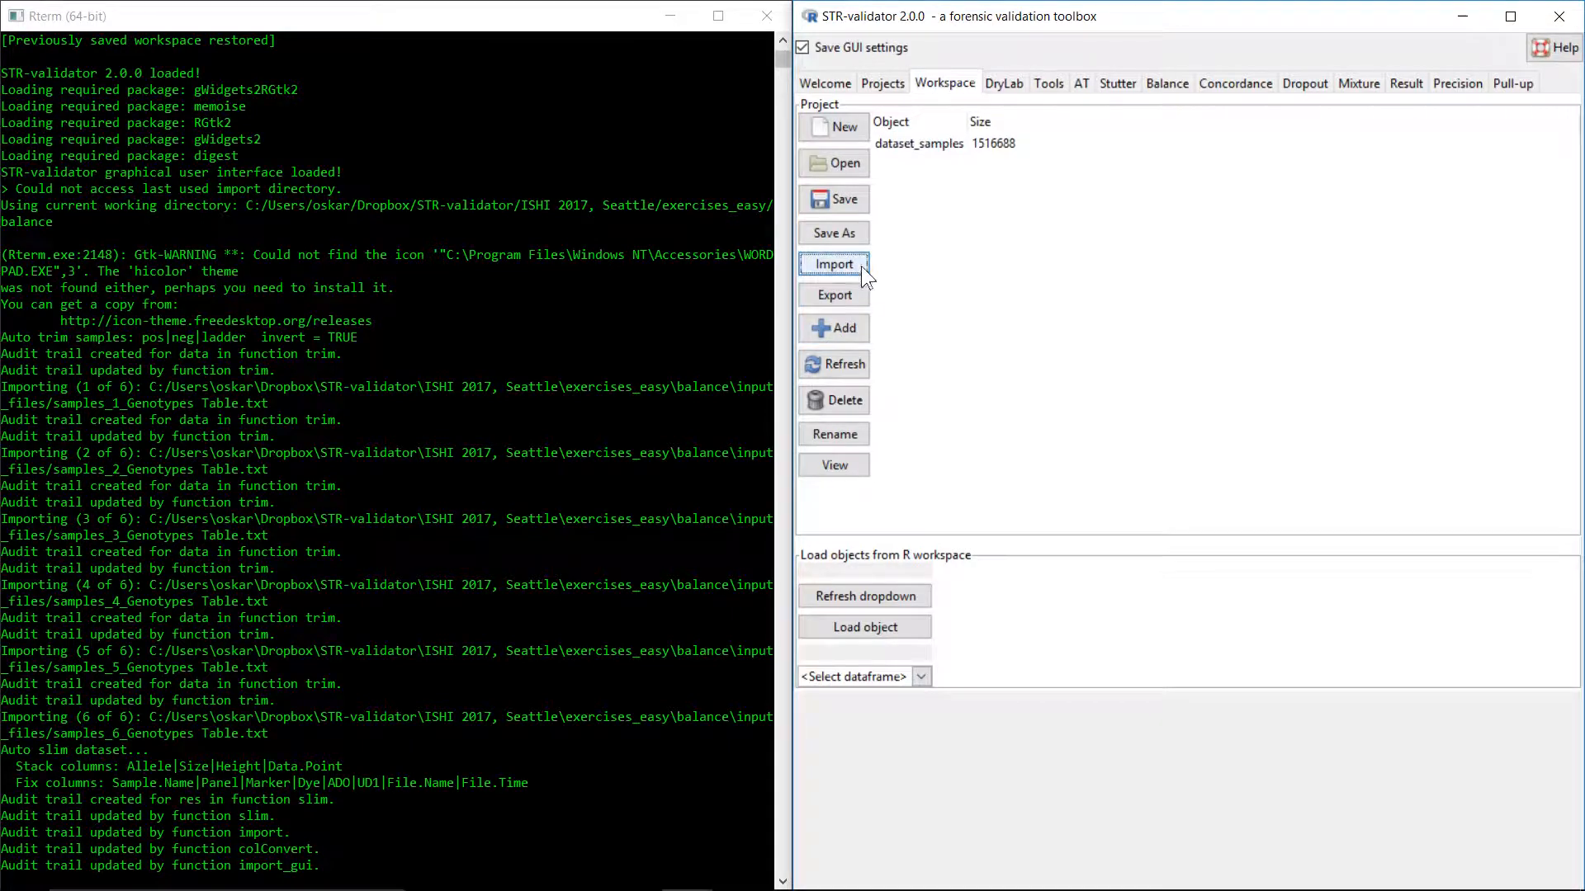
# - Start another import and select the file reference_profiles.txt from the input_files folder
pyautogui.click(834, 265)
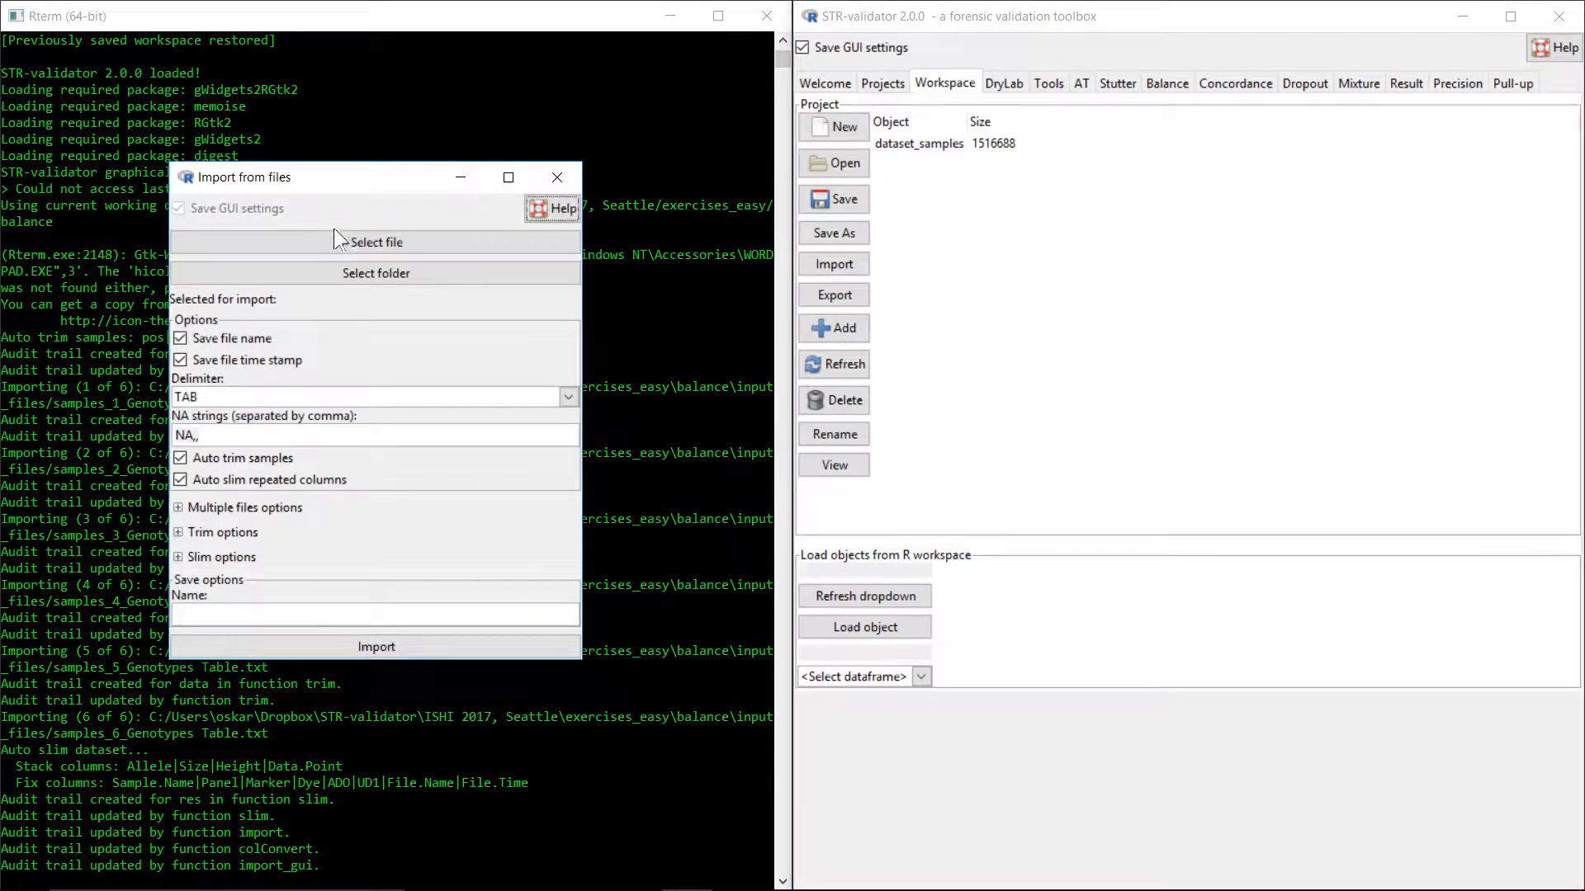
pyautogui.click(310, 240)
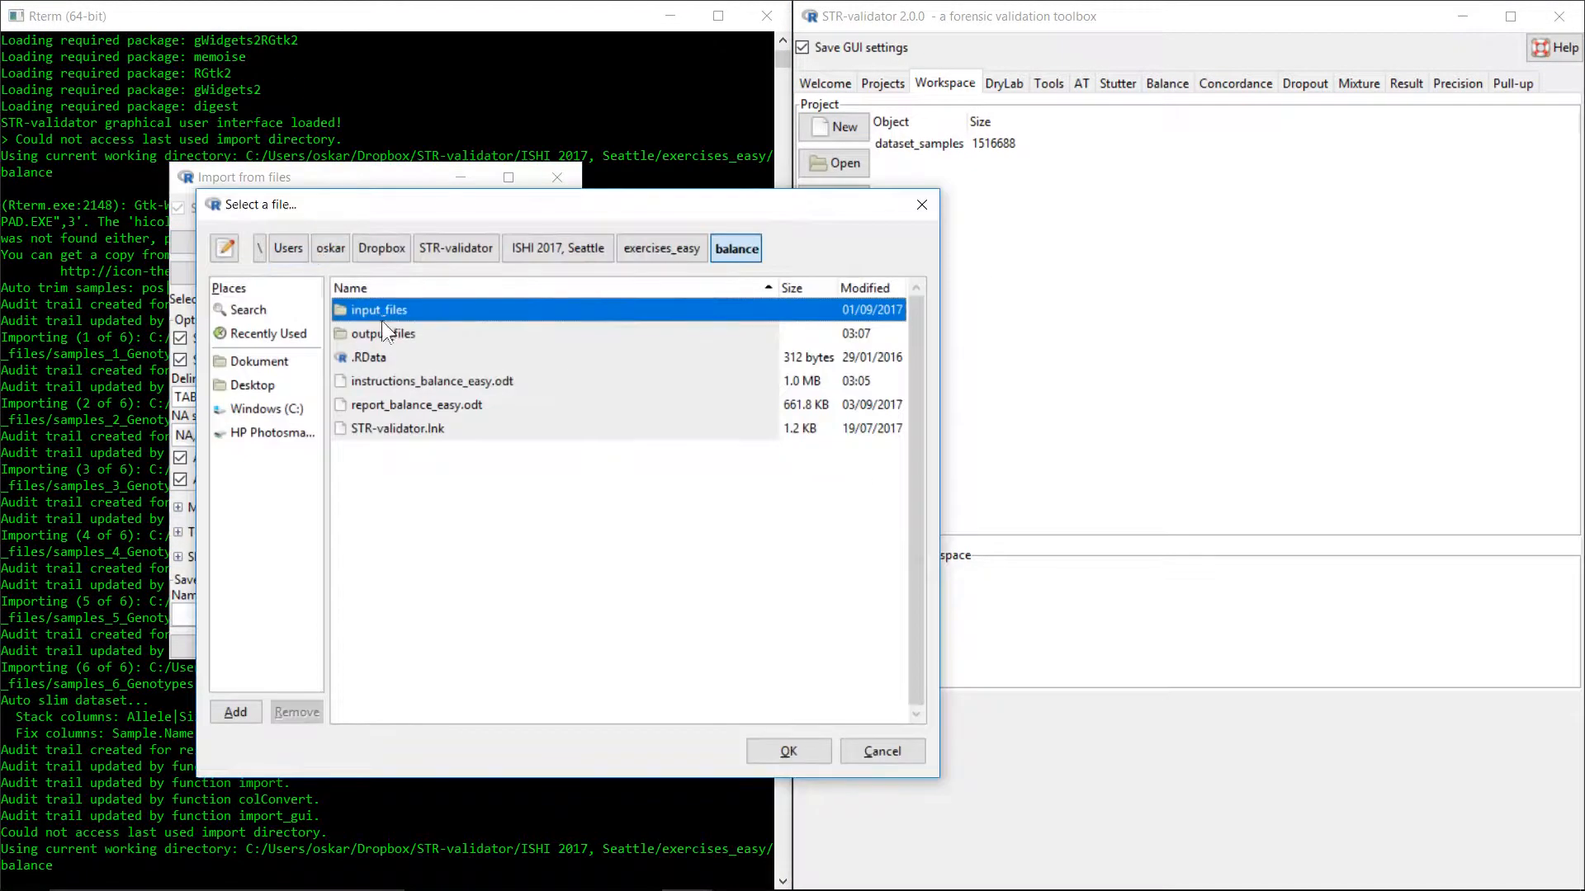
pyautogui.doubleClick(438, 310)
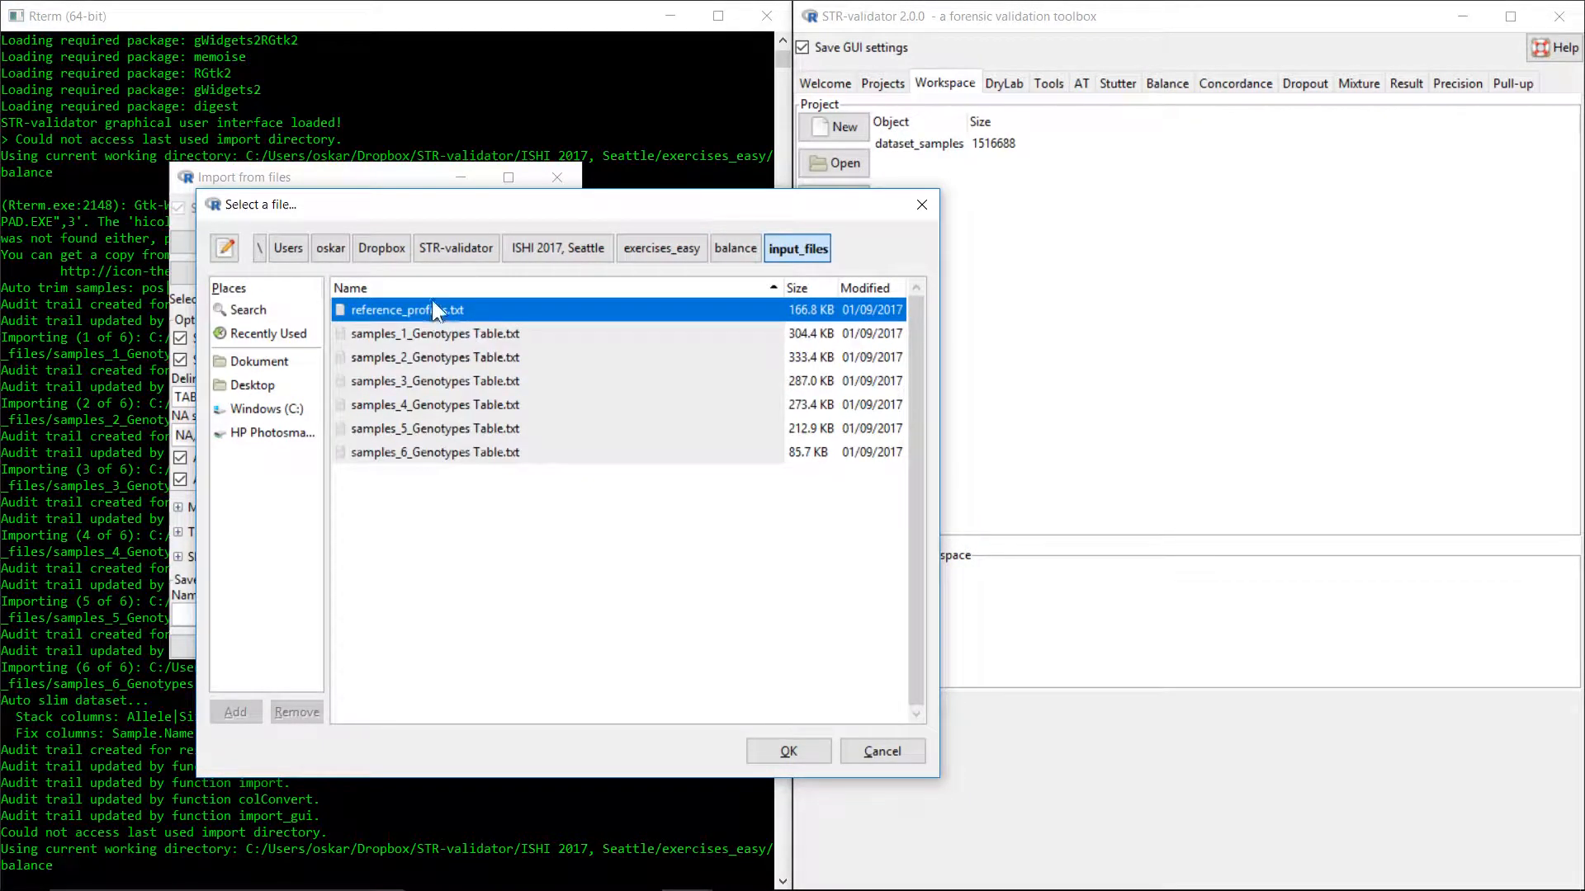
pyautogui.click(787, 751)
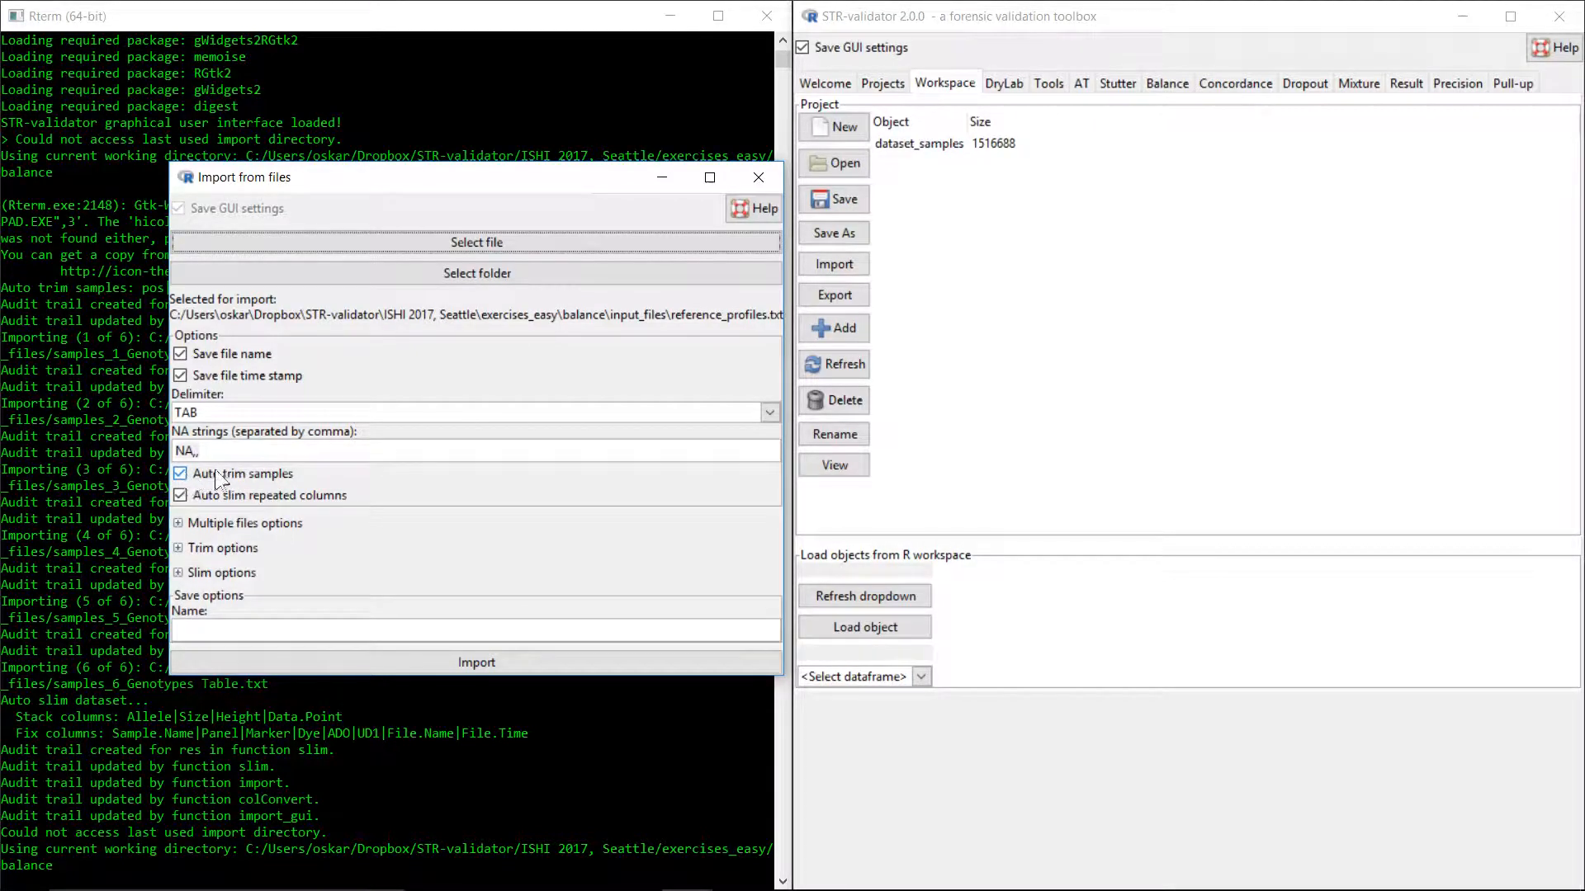
# - Import the reference file as reference_profiles with auto trim and auto slim turned off
pyautogui.click(179, 475)
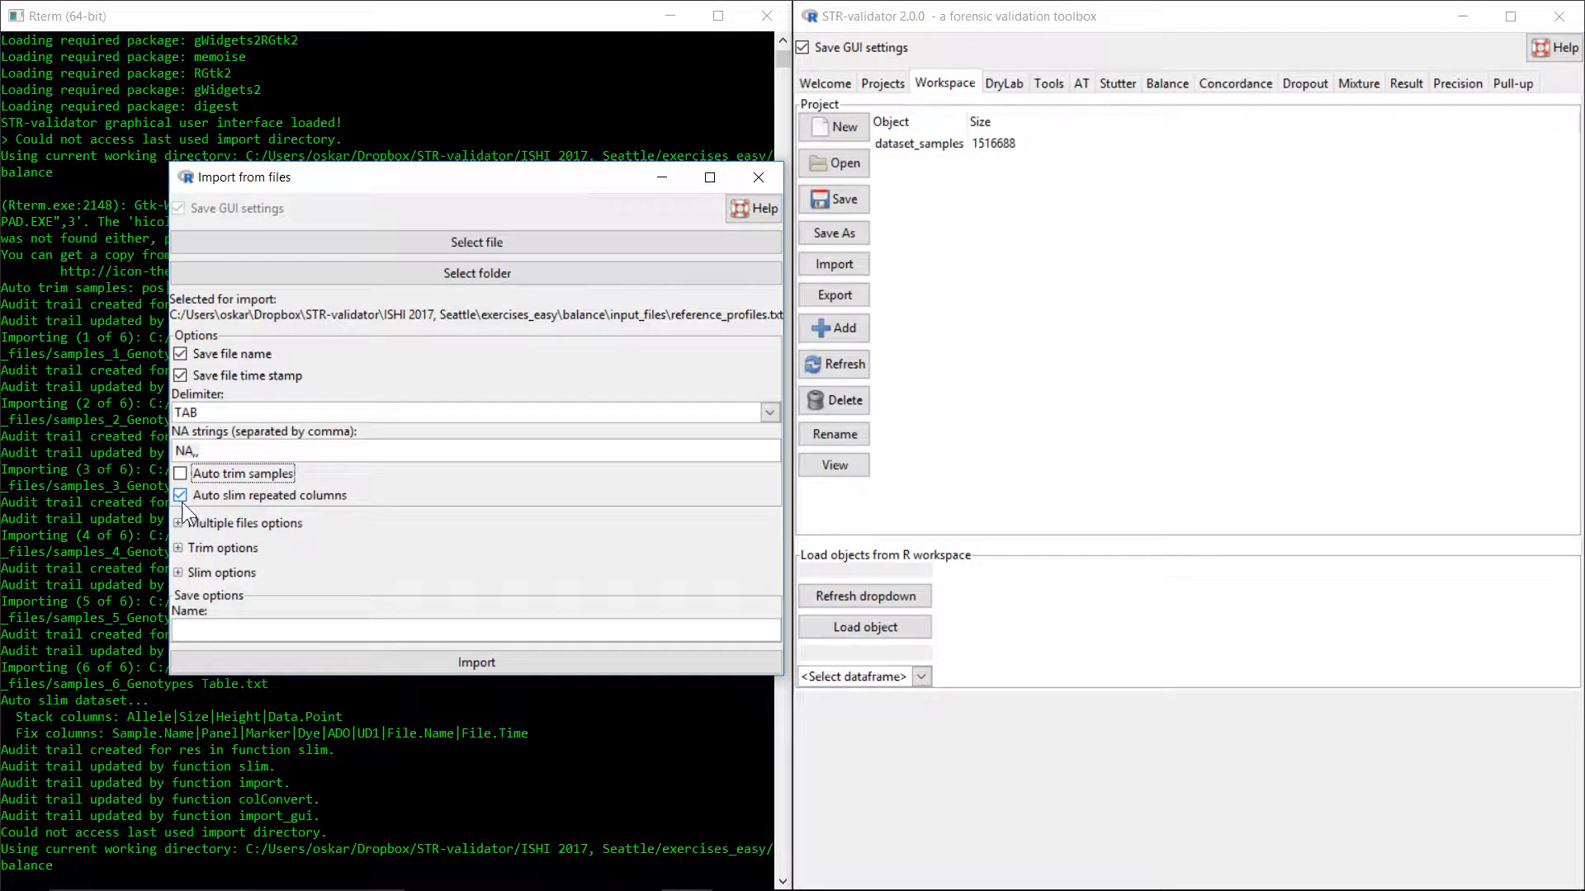
pyautogui.click(181, 498)
pyautogui.click(259, 627)
pyautogui.write('reference_')
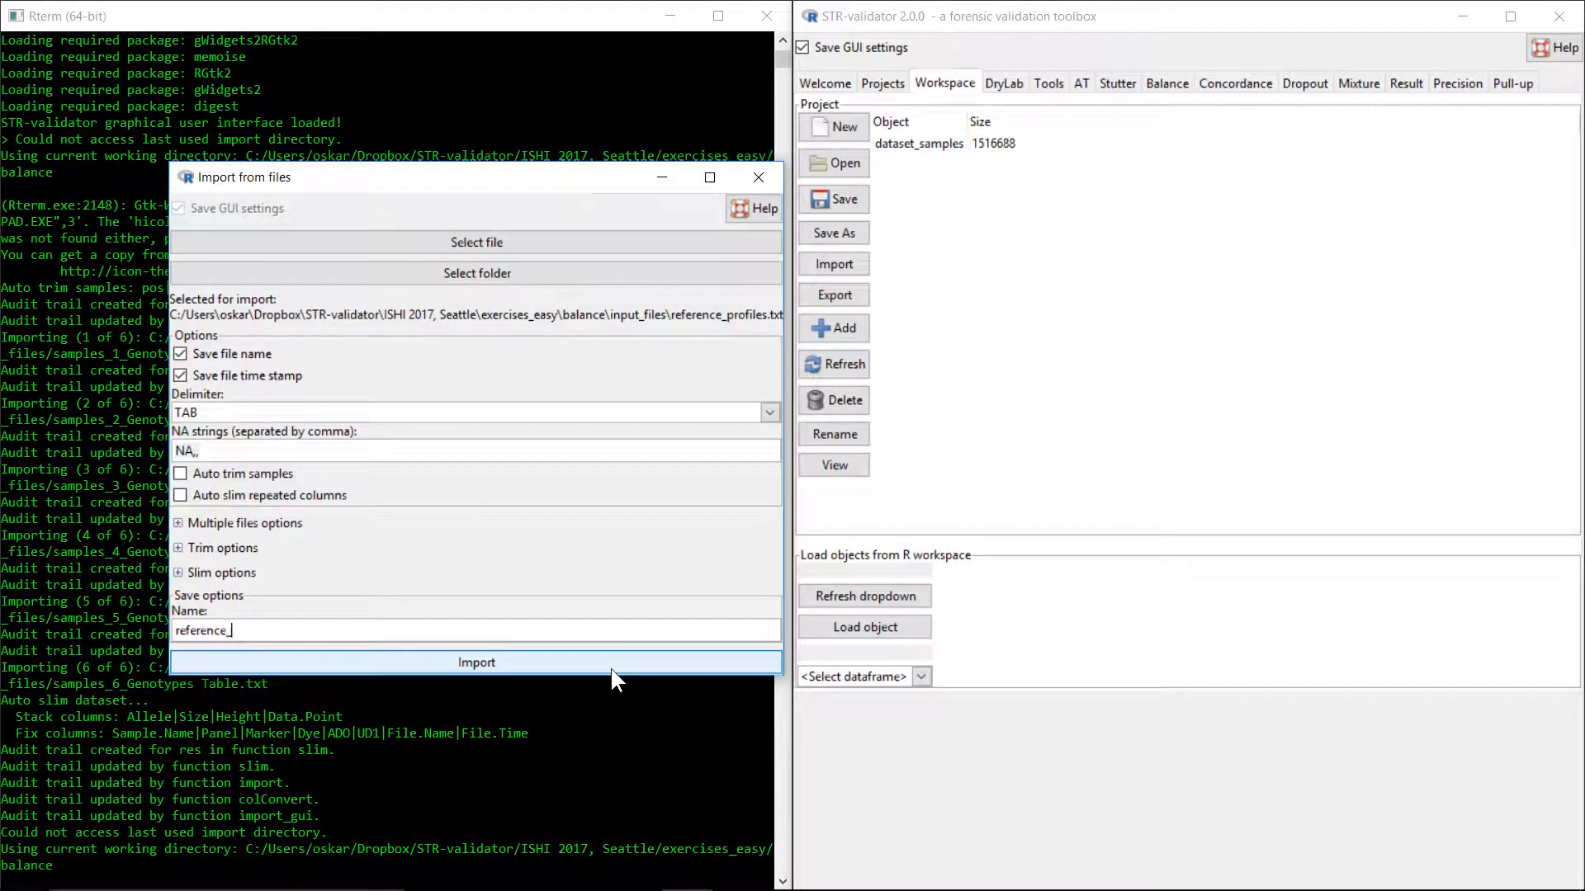
pyautogui.write('profiles_')
pyautogui.press('BackSpace')
pyautogui.click(487, 657)
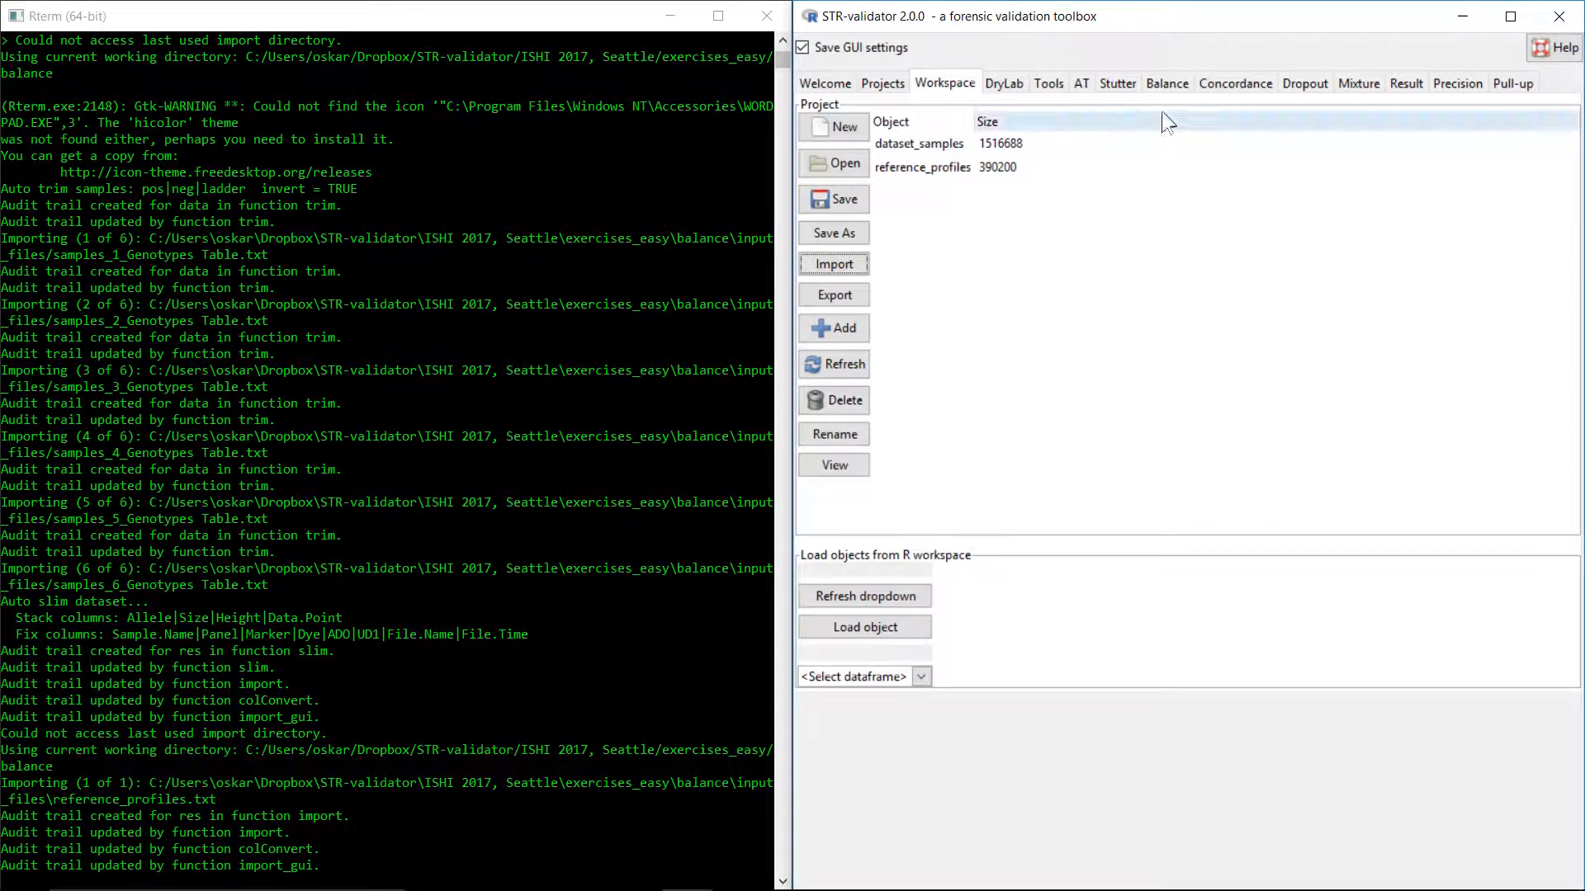
# - Set up an intra-locus balance calculation with dataset_samples as the dataset and reference_profiles as the reference dataset
pyautogui.click(1185, 98)
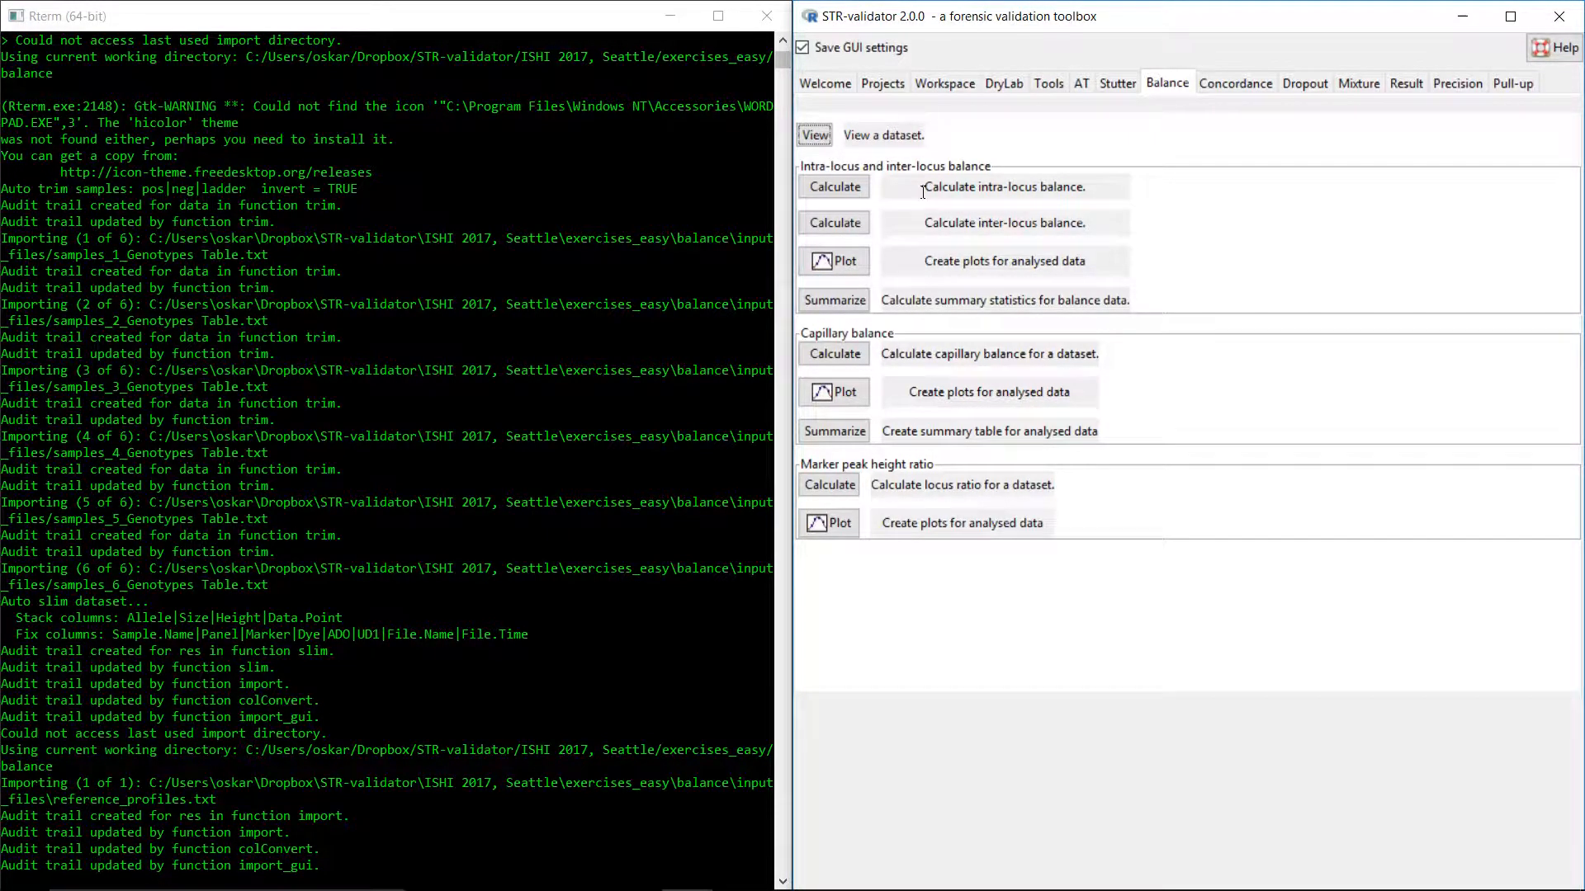
pyautogui.click(858, 188)
pyautogui.moveTo(281, 43); pyautogui.dragTo(334, 112)
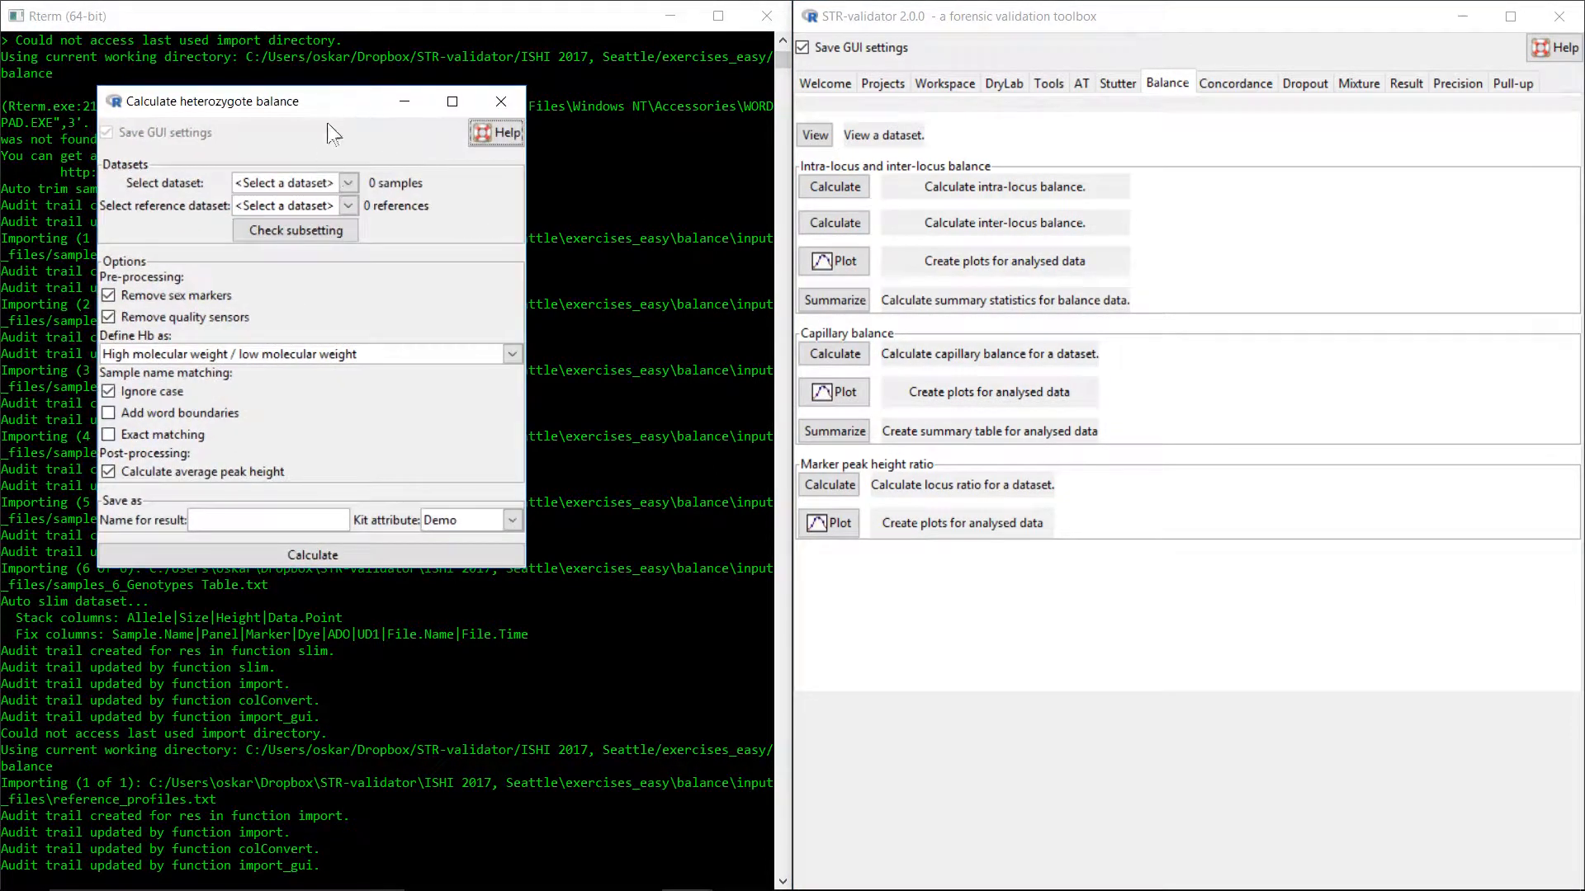
pyautogui.click(346, 184)
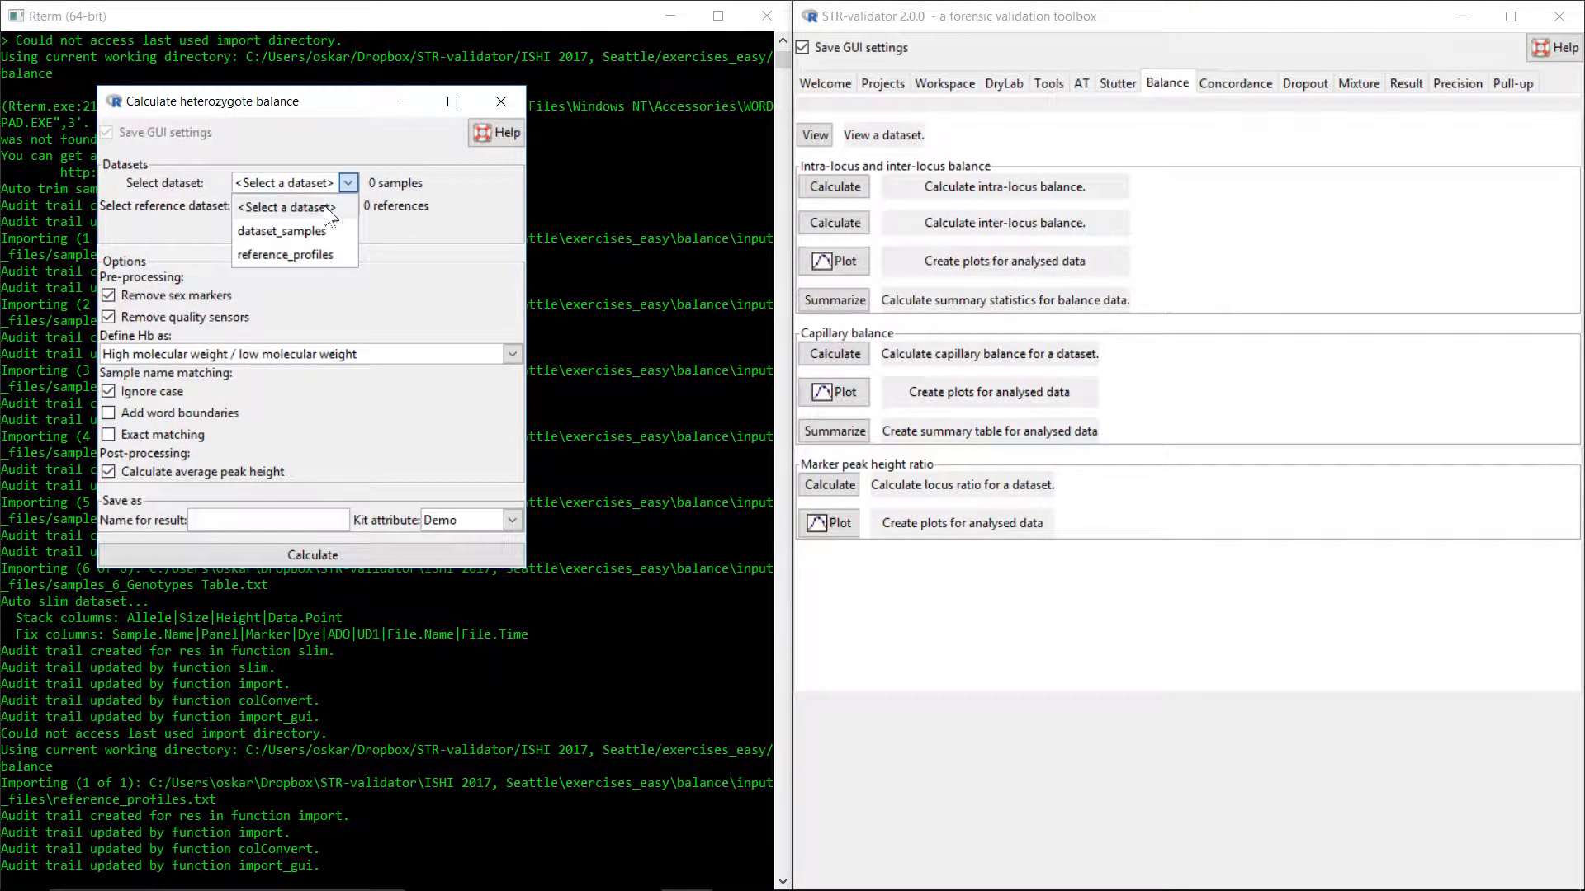
pyautogui.click(339, 224)
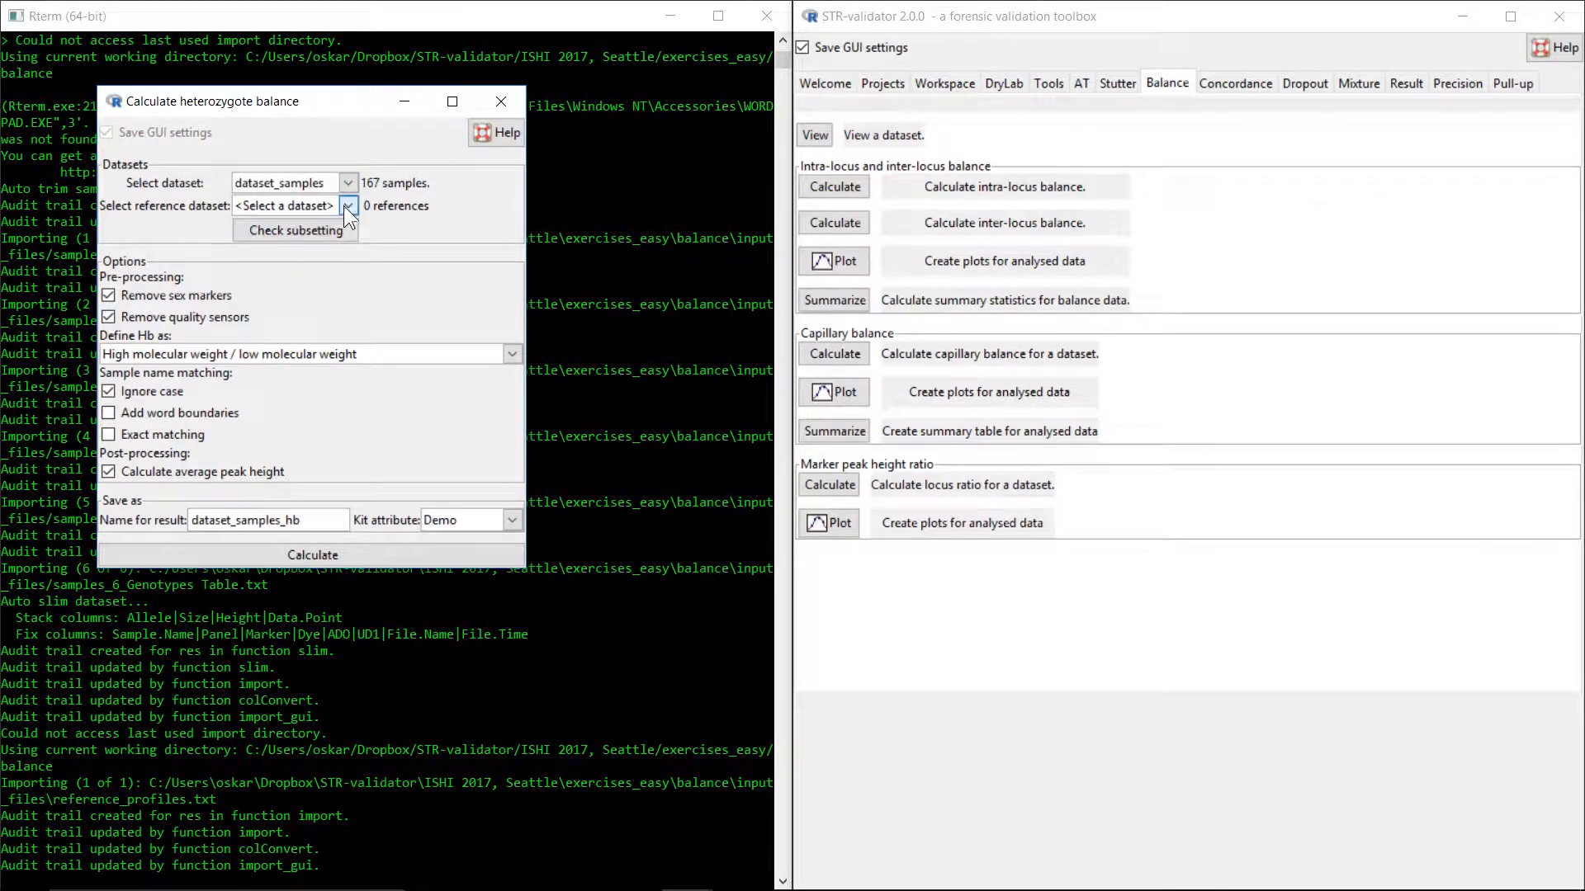
pyautogui.click(343, 205)
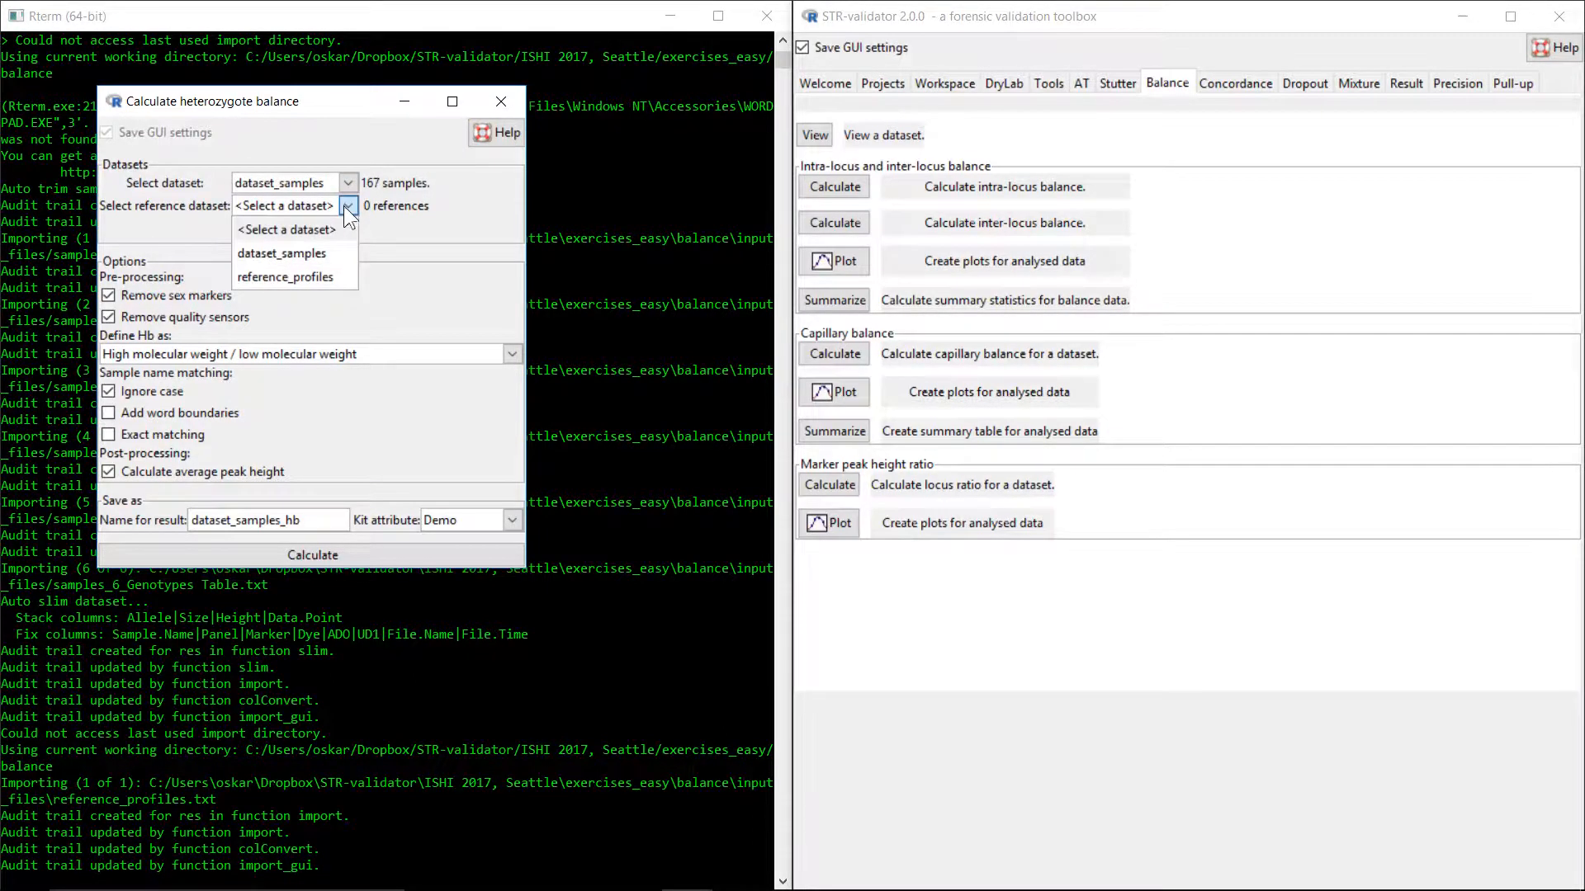
pyautogui.click(345, 276)
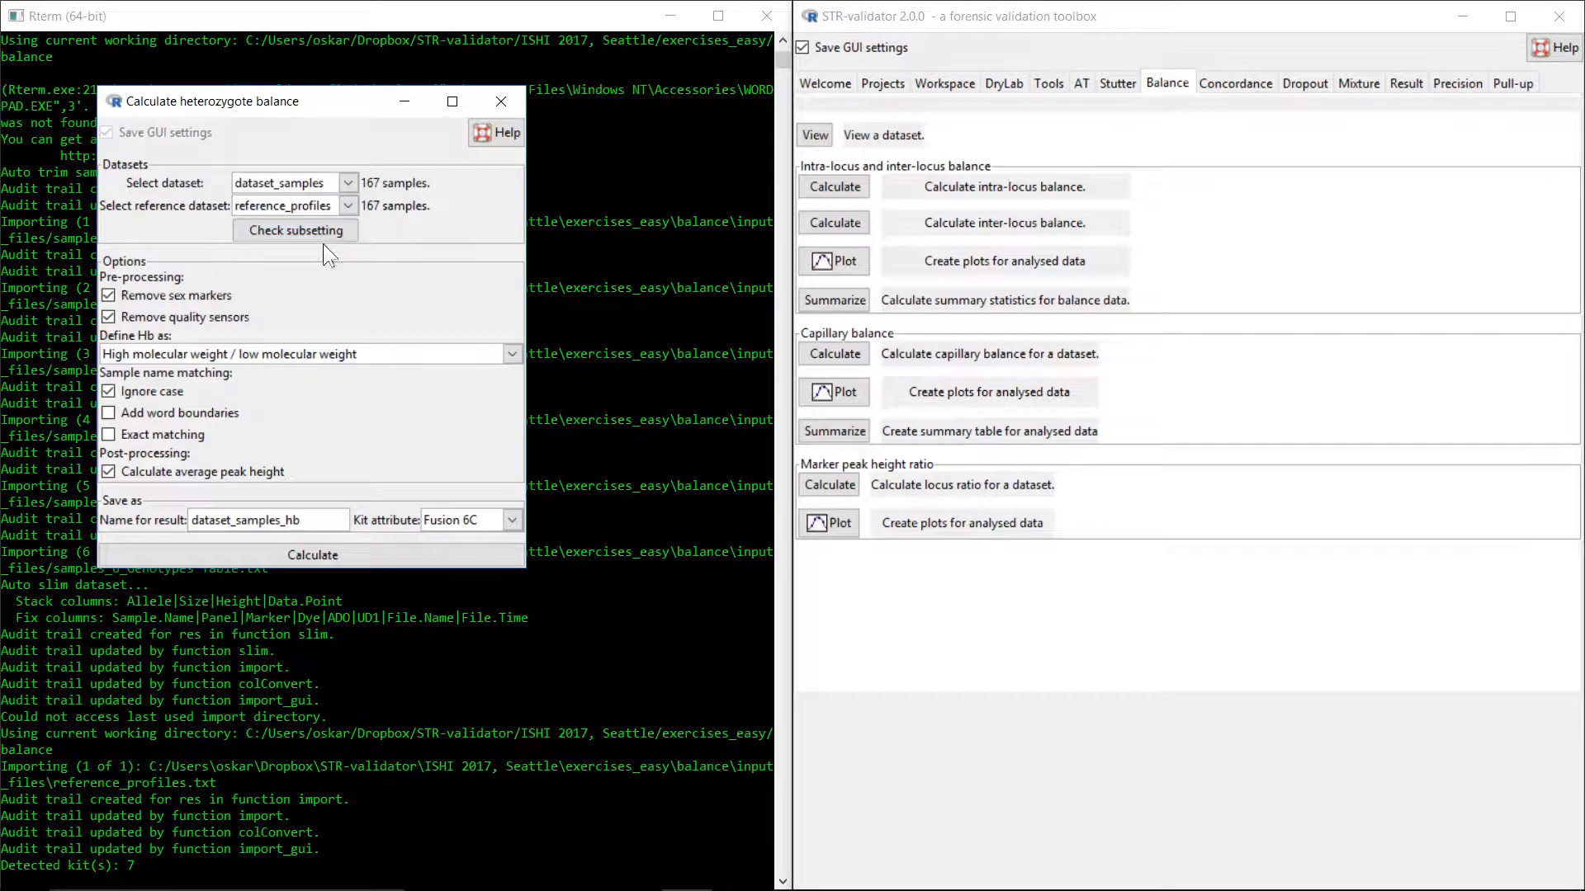
# - Check how the samples are subsetted against the reference names, and close the check
pyautogui.click(286, 234)
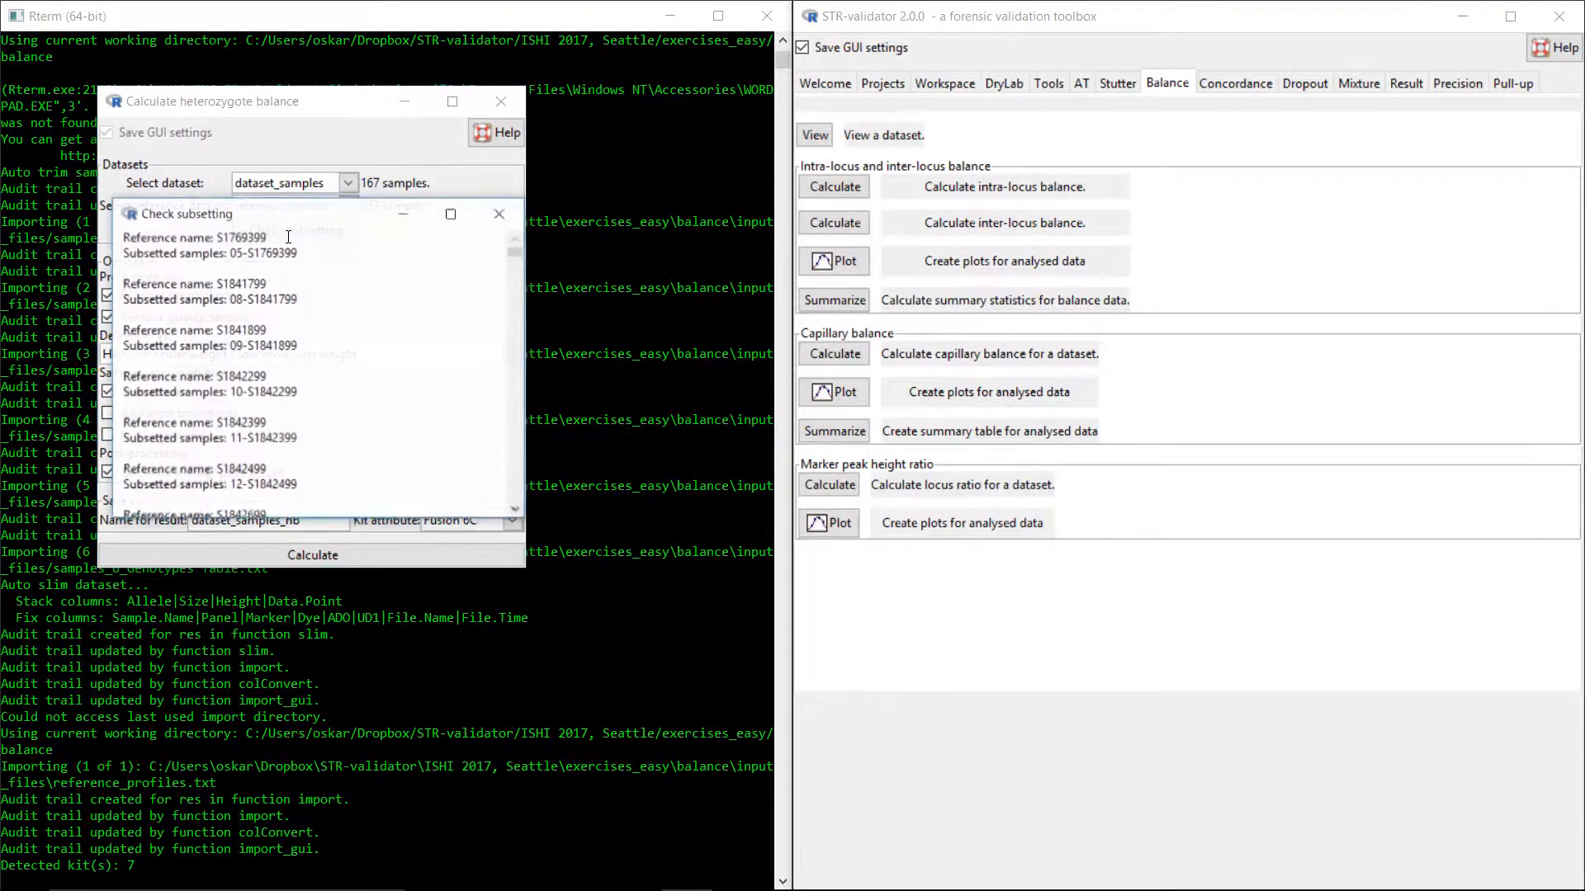
pyautogui.moveTo(306, 223); pyautogui.dragTo(459, 177)
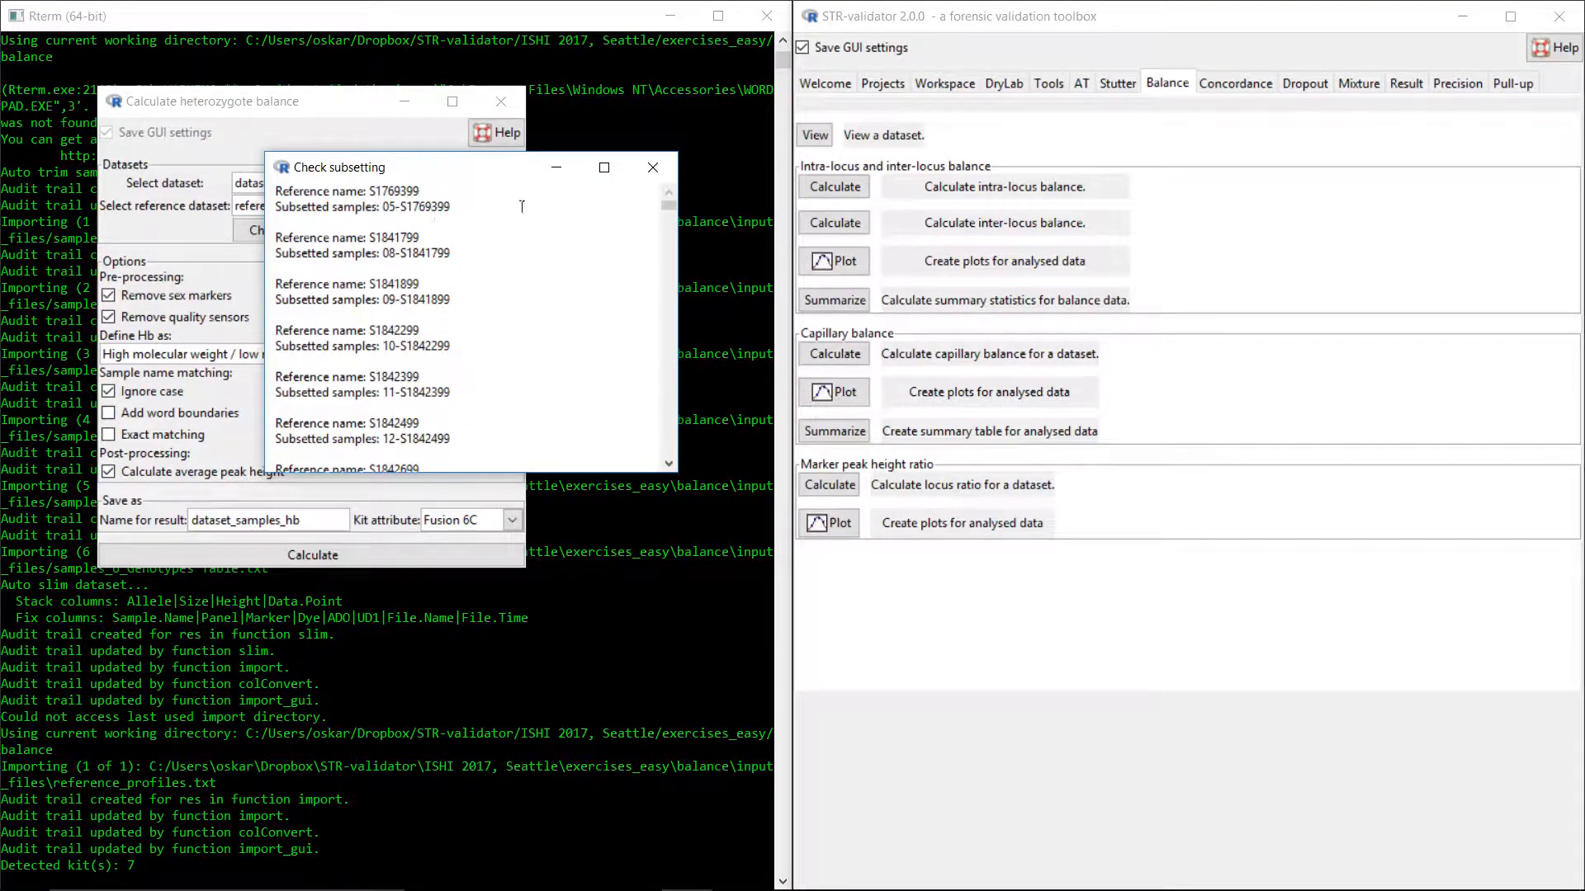
pyautogui.click(642, 174)
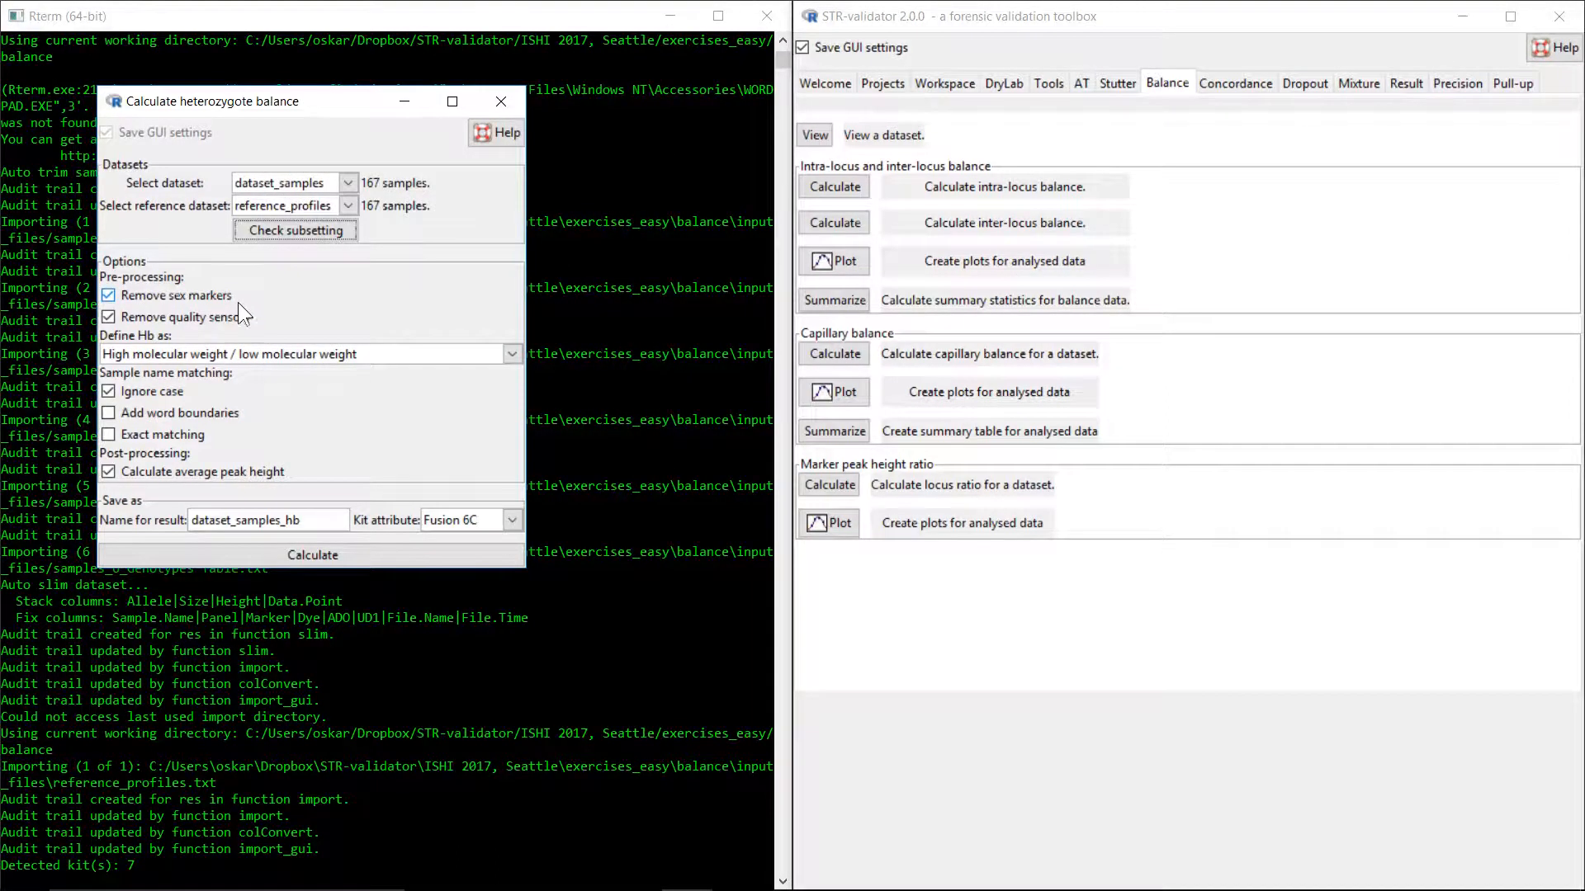
# - Calculate heterozygote balance without removing sex markers or quality sensors, with Hb defined as Smaller peak / larger peak and average peak height turned off
pyautogui.click(110, 293)
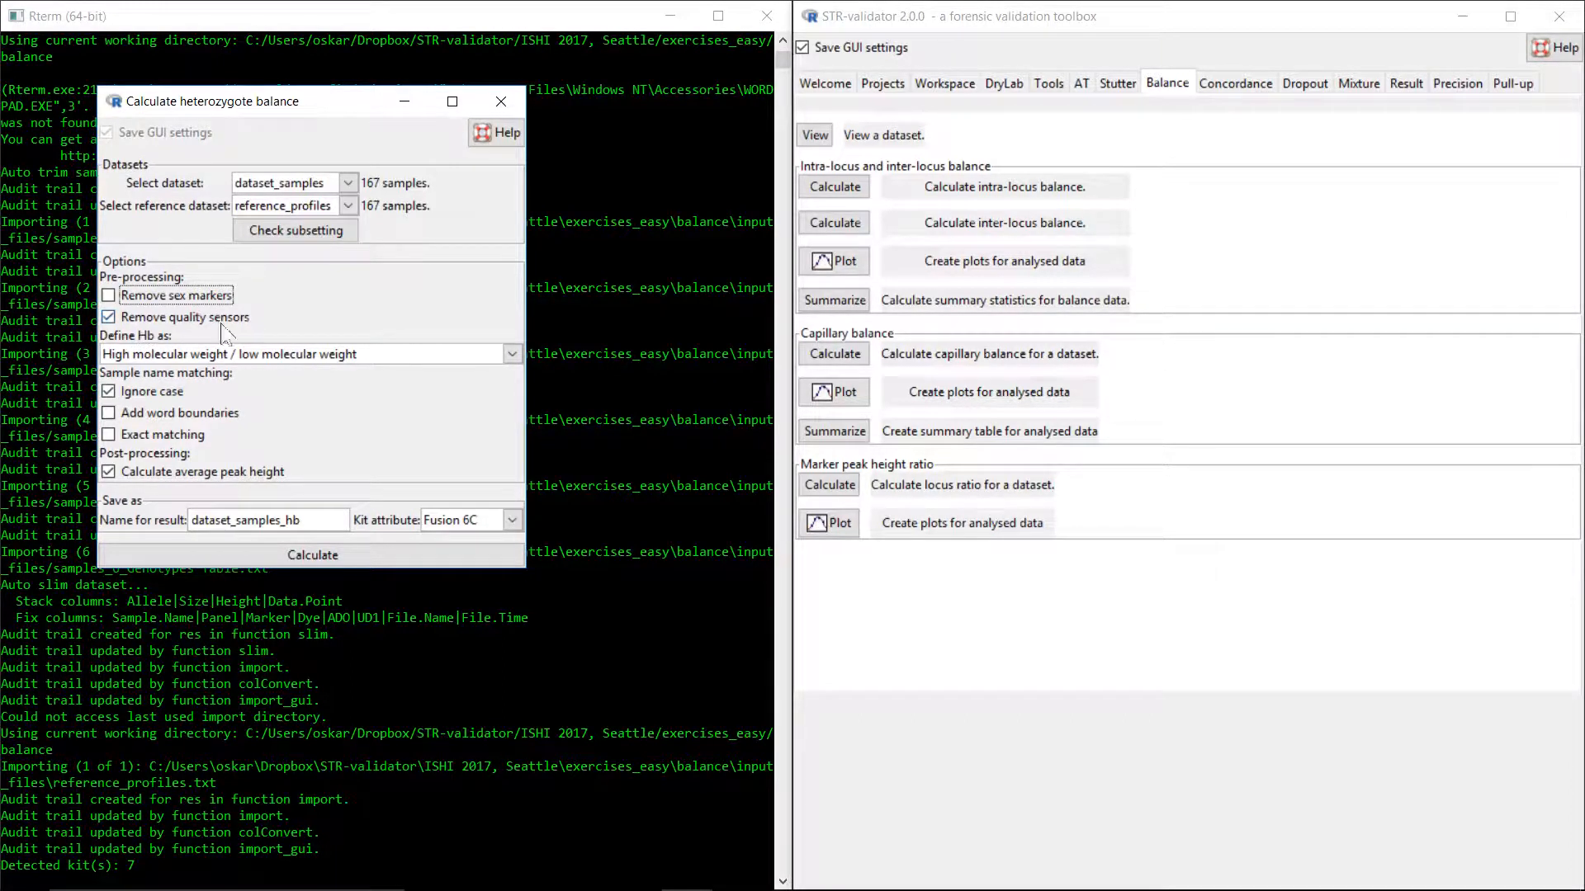
pyautogui.click(109, 320)
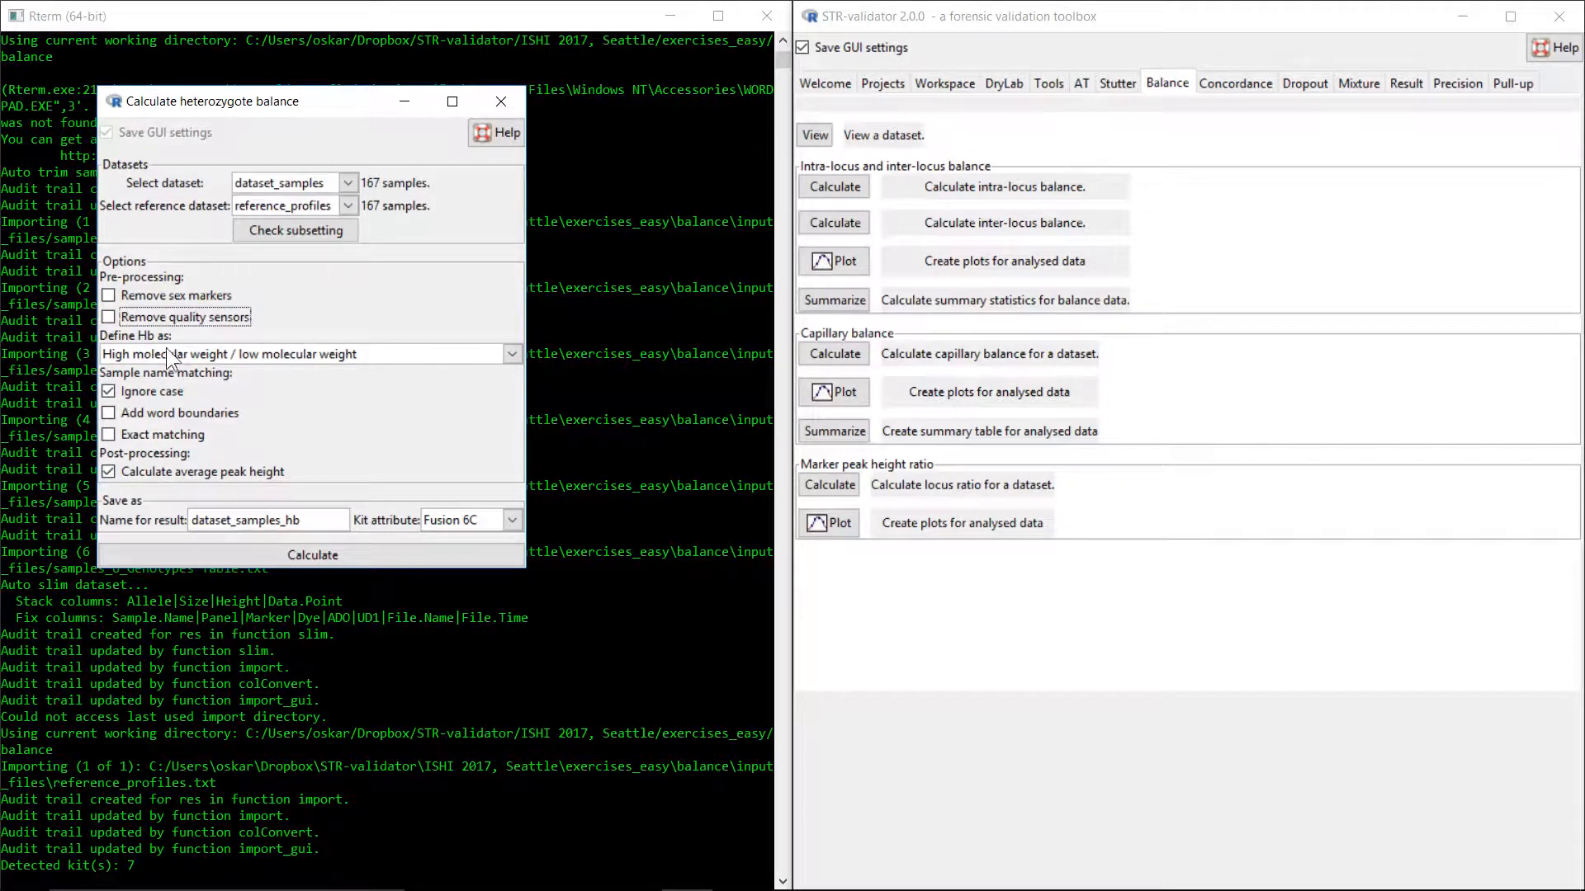
pyautogui.click(512, 354)
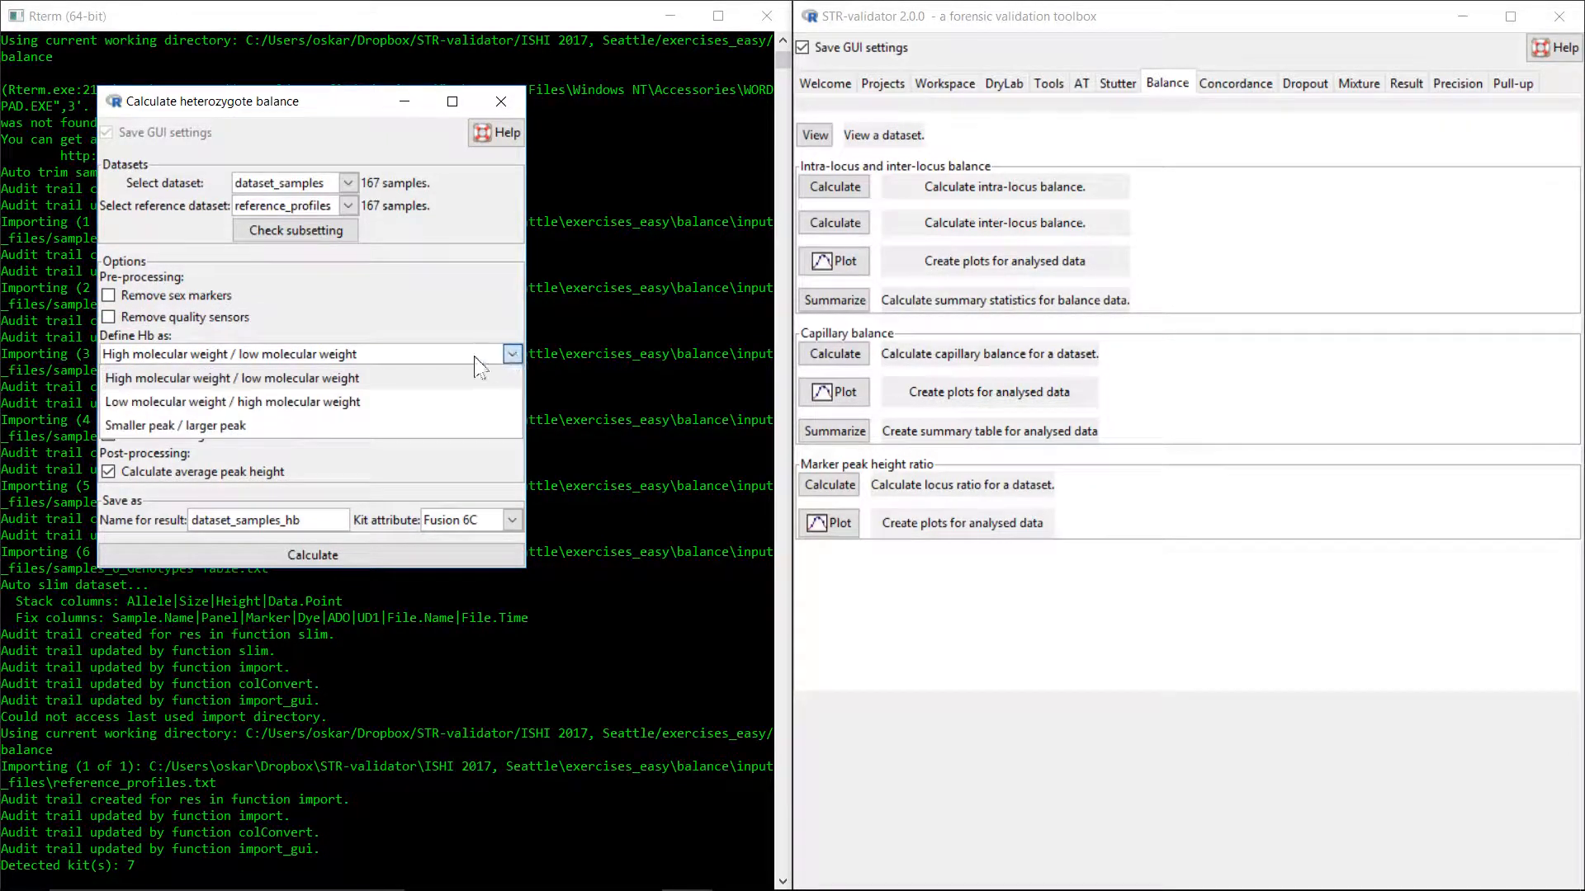
pyautogui.click(268, 428)
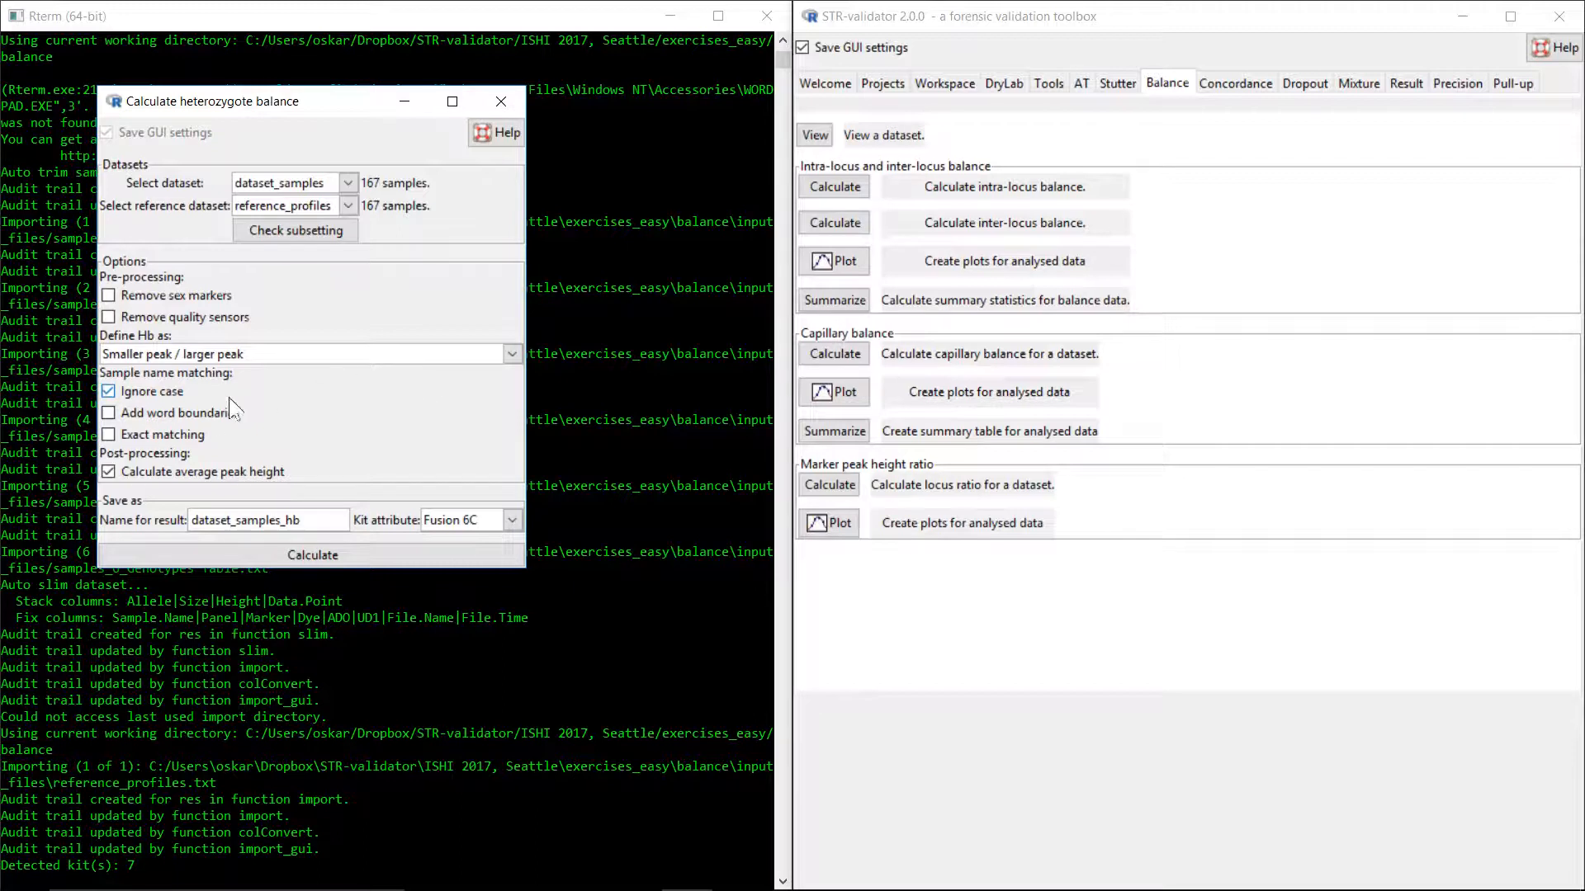
pyautogui.click(113, 474)
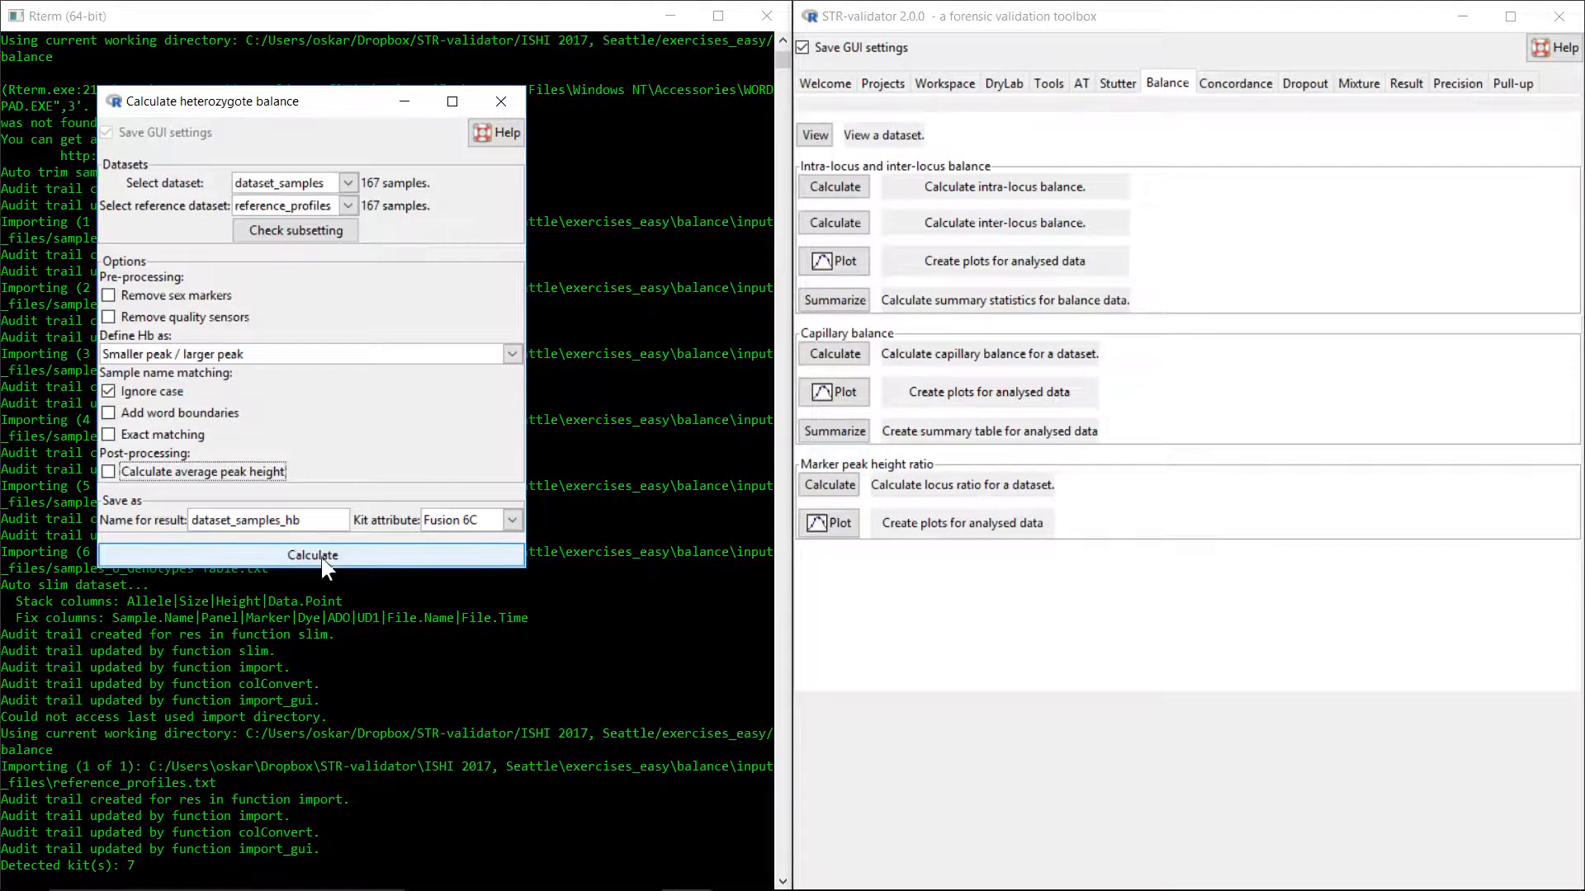
pyautogui.click(364, 556)
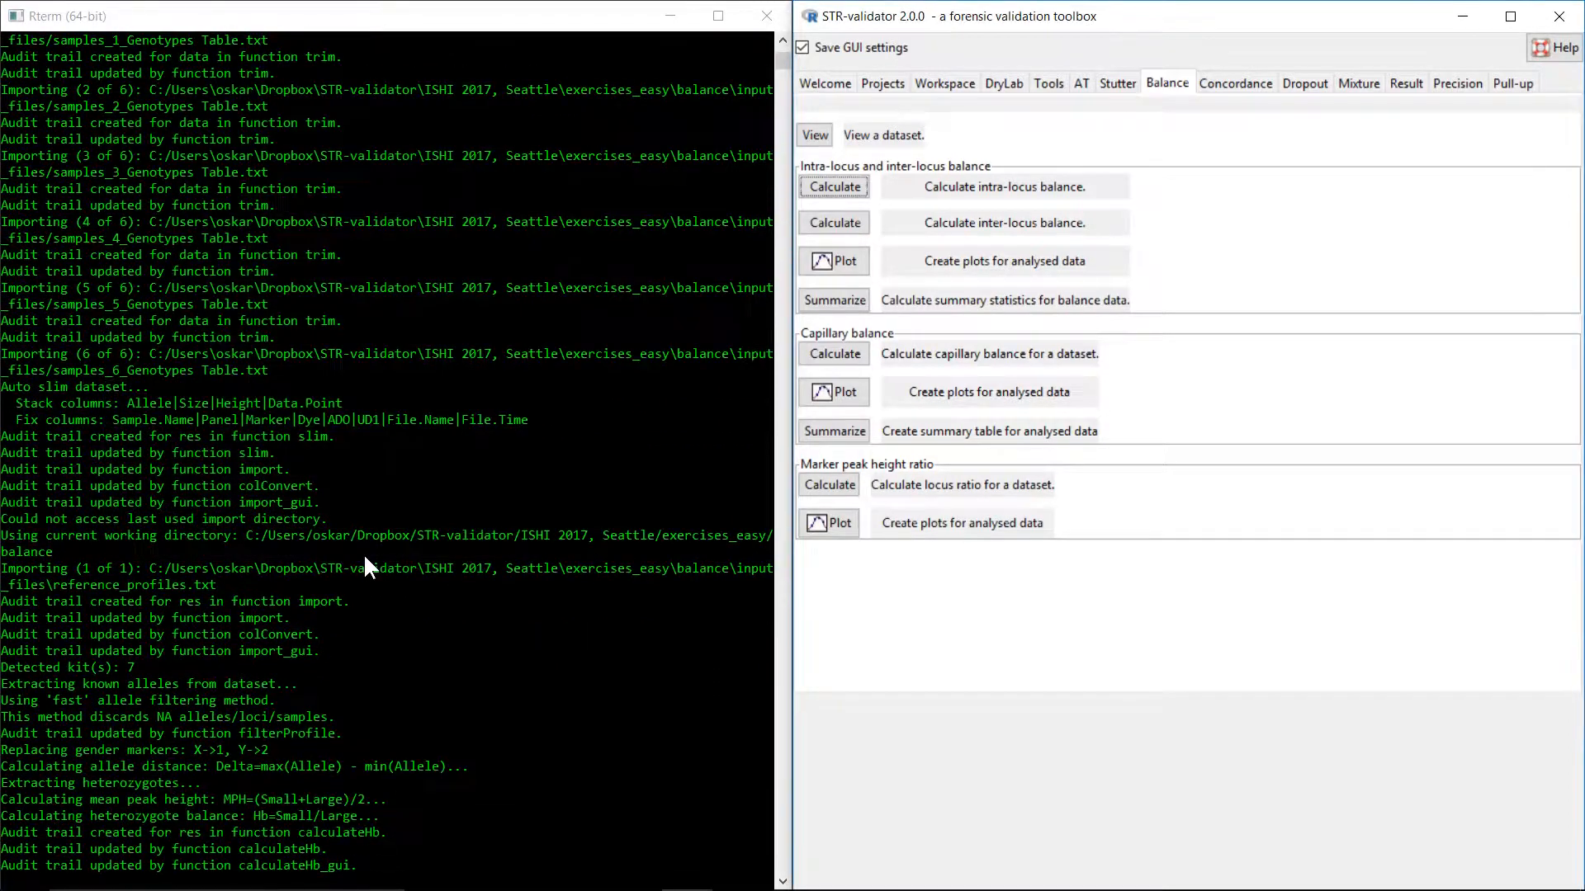
# - Plot heterozygote balance per marker (Hb vs. Marker) for dataset_samples_hb, and maximize the resulting plot
pyautogui.click(835, 261)
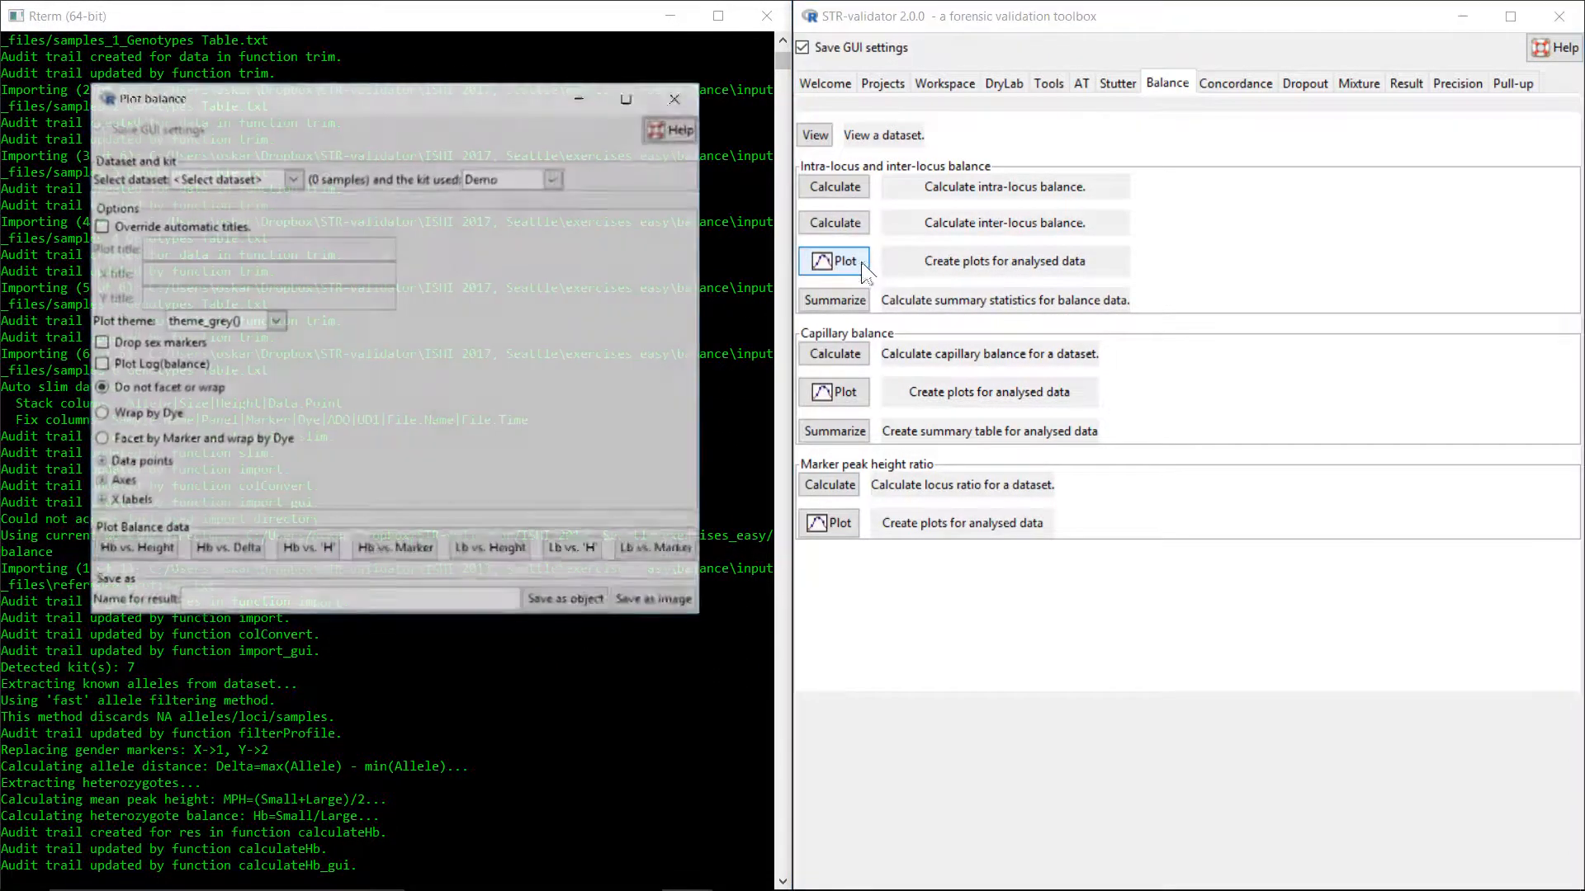
pyautogui.click(295, 180)
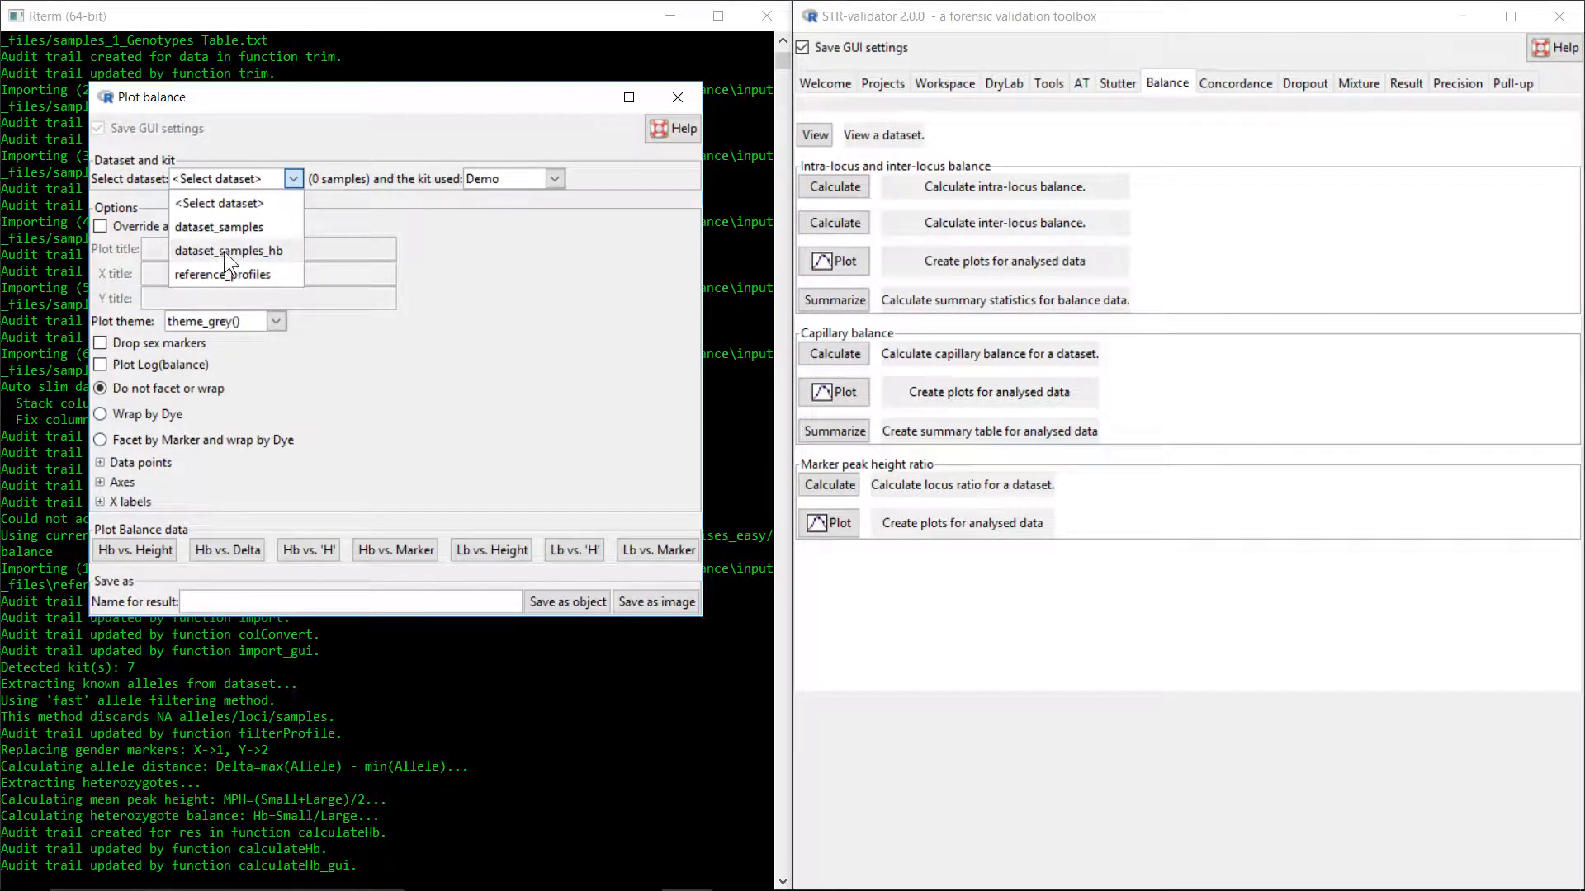
pyautogui.click(282, 254)
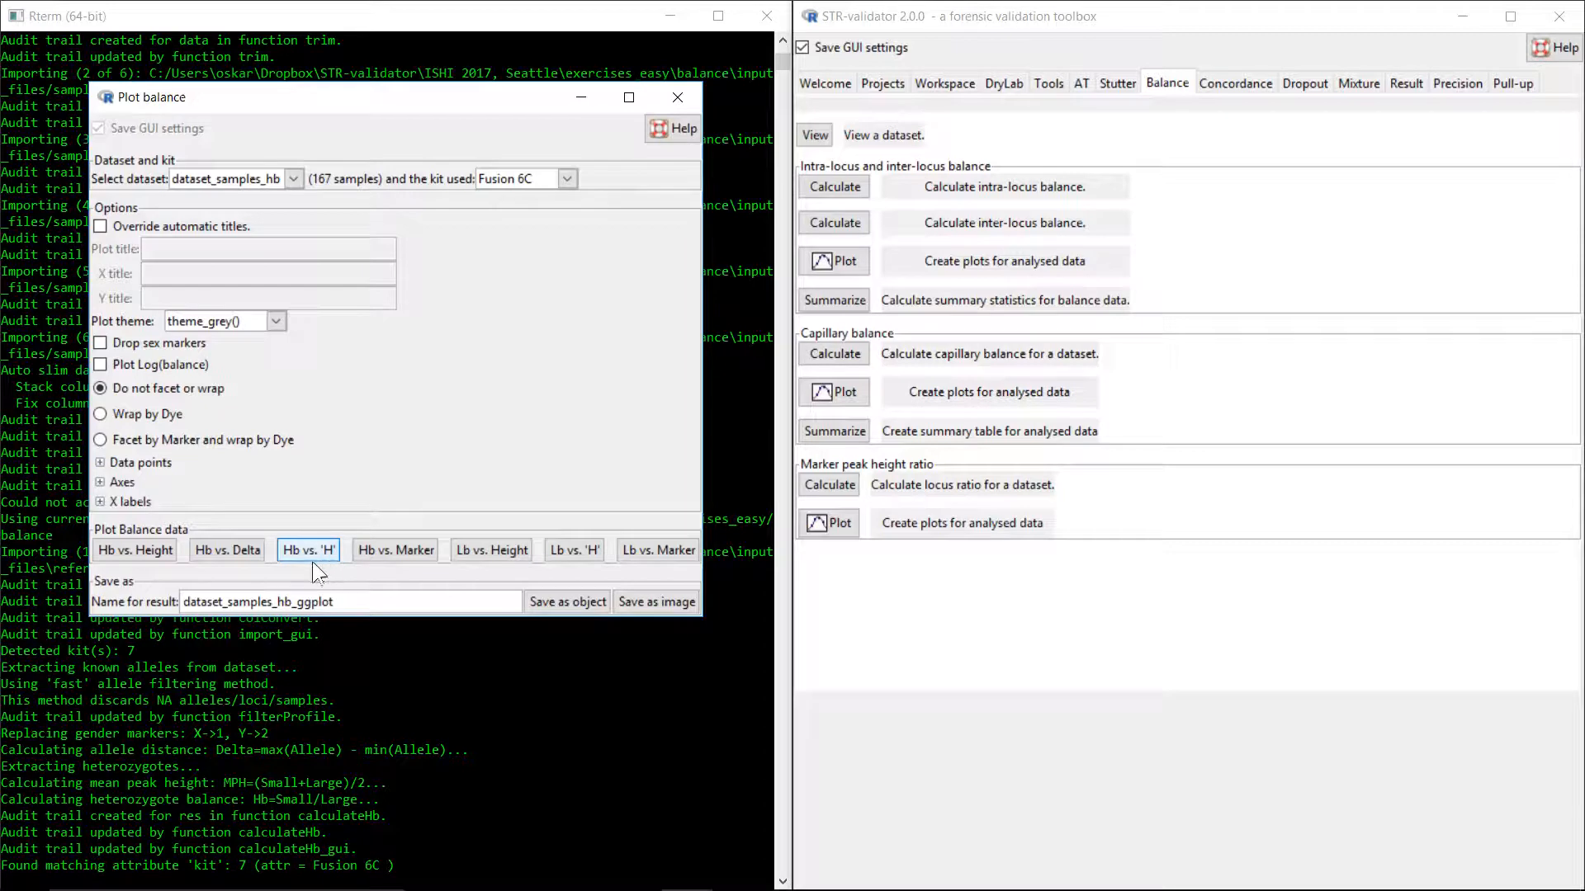
pyautogui.click(391, 553)
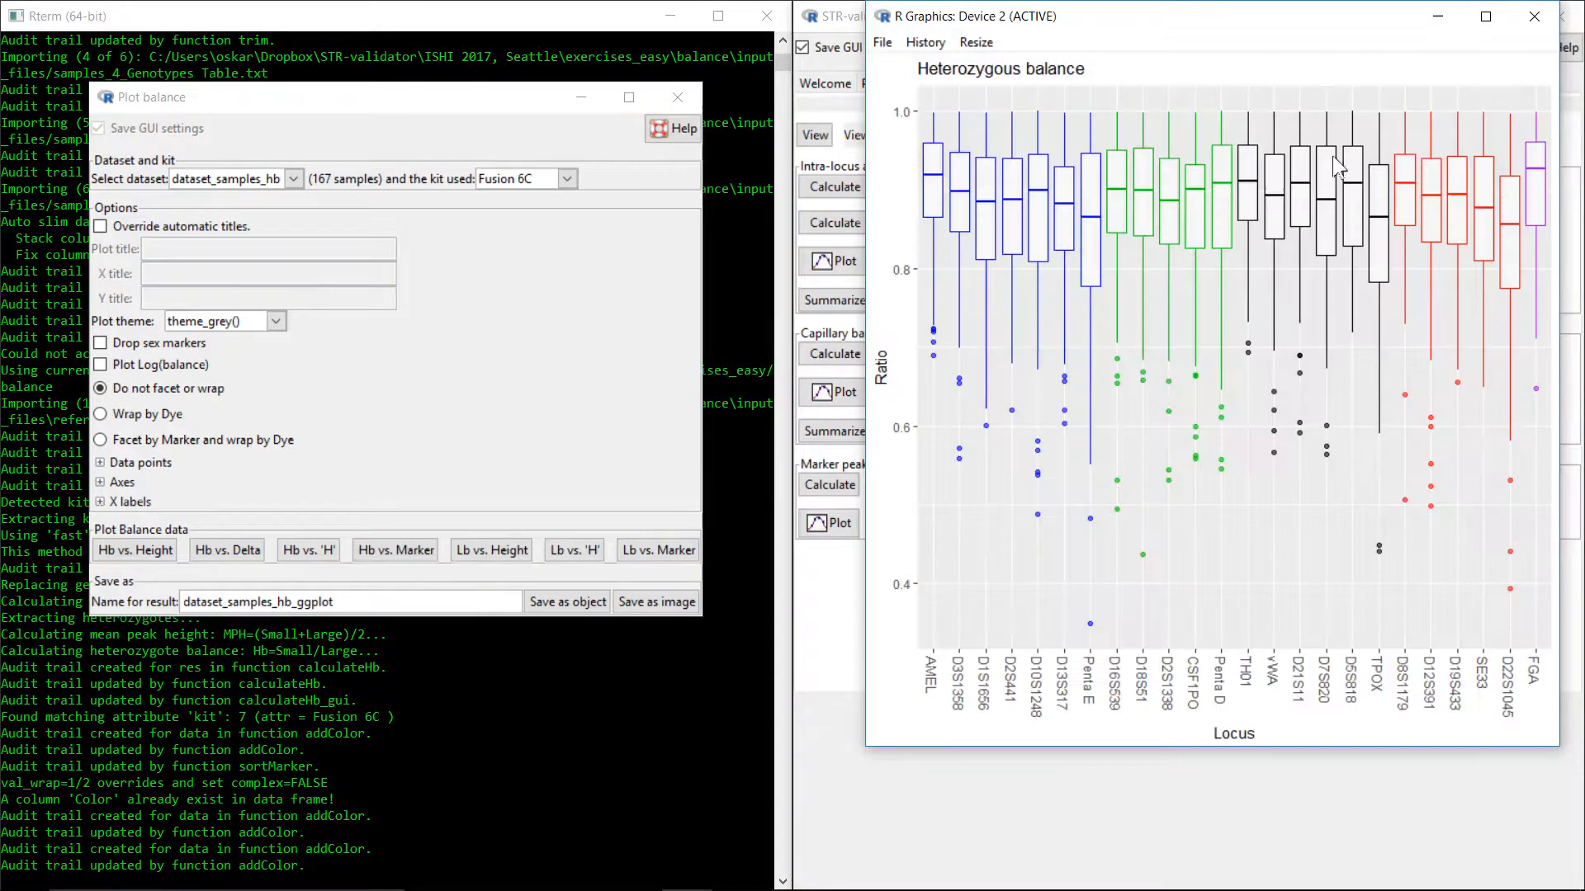
pyautogui.click(1486, 18)
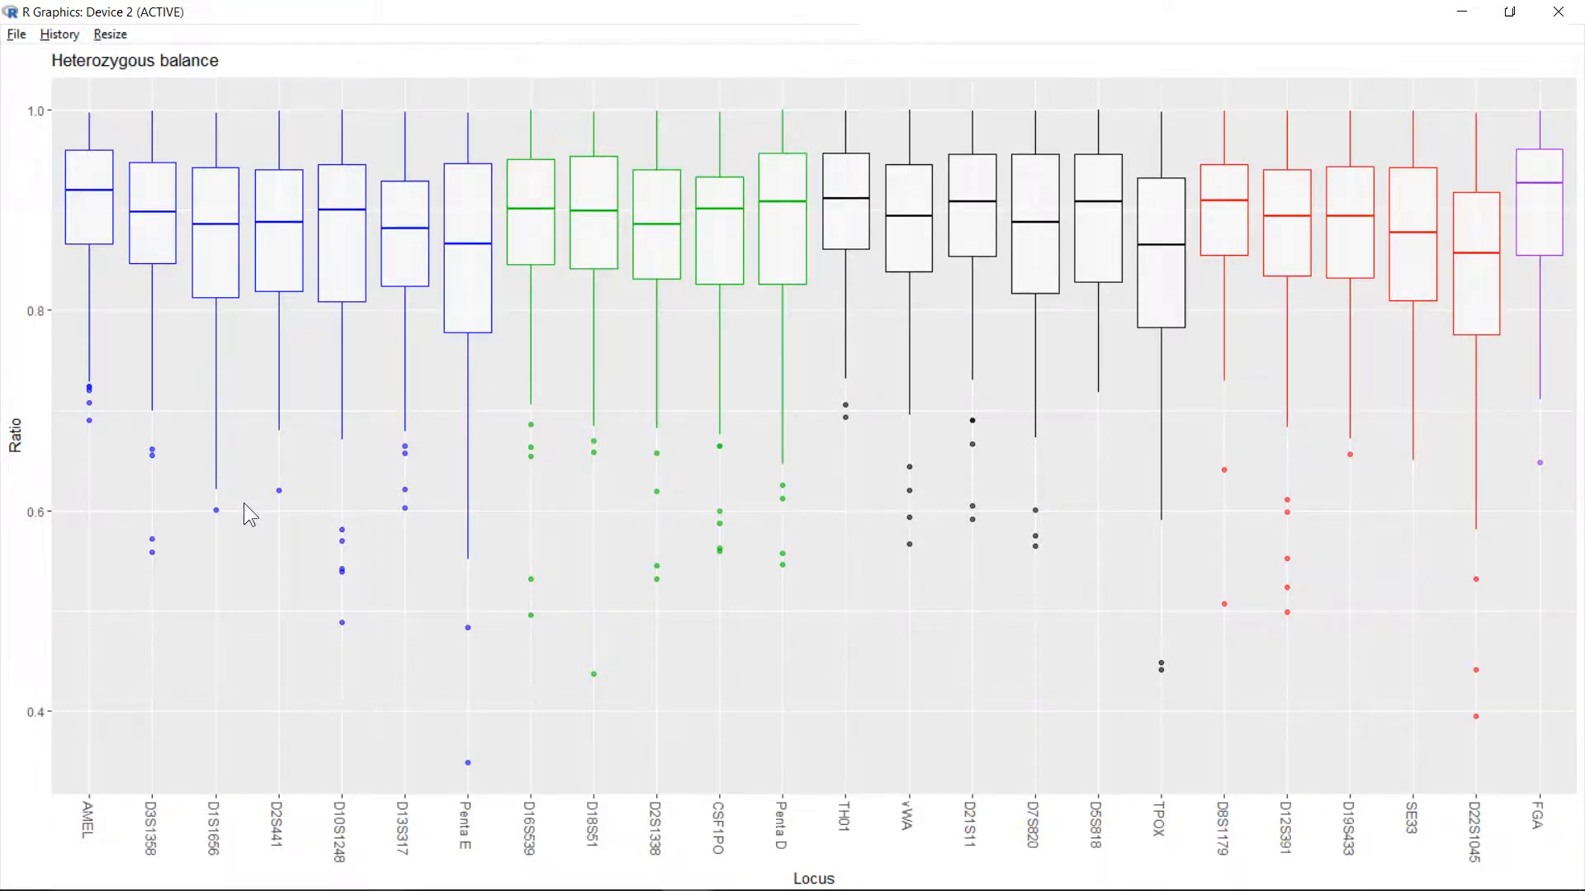
# - Set up an image export of the marker plot named dataset_samples_hb_ggplot_boxplot in png format
pyautogui.hotkey('alt', 'Tab')
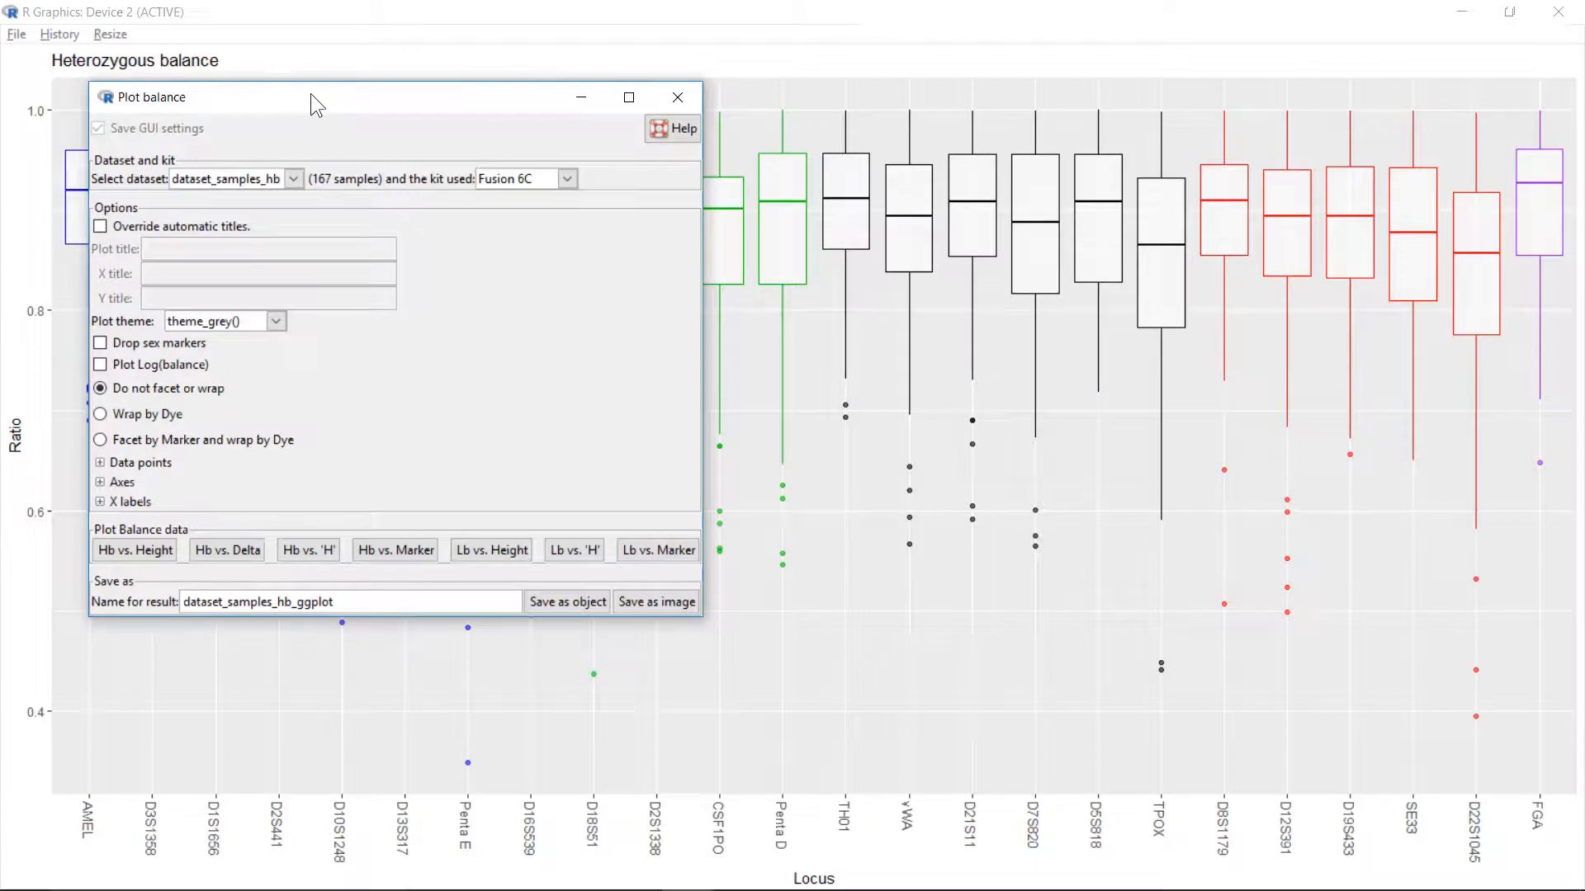
pyautogui.moveTo(311, 92); pyautogui.dragTo(307, 114)
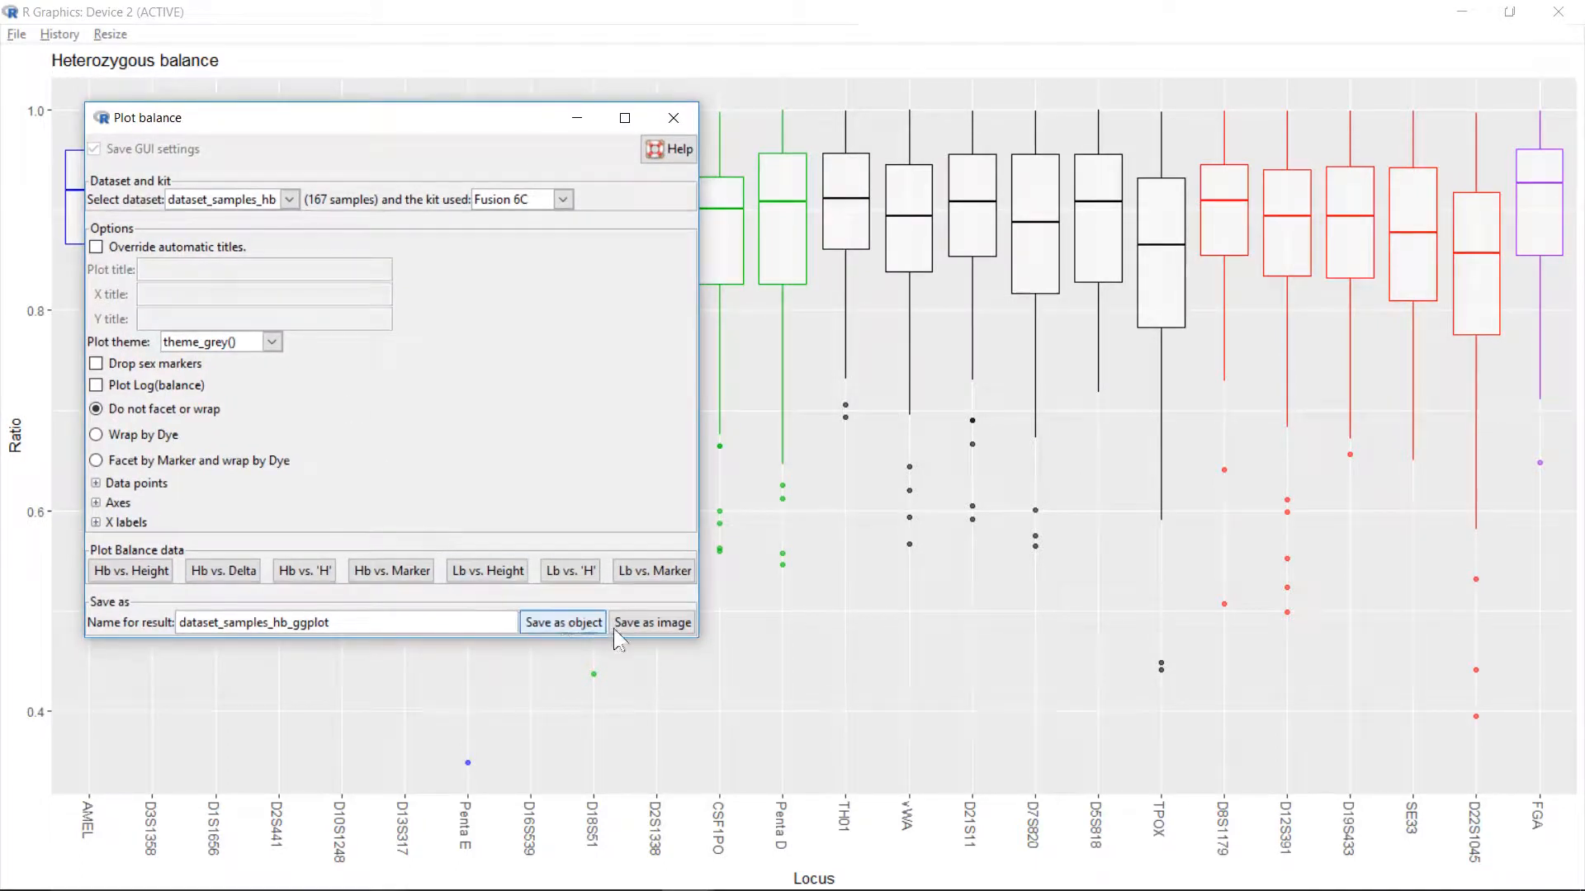
pyautogui.click(688, 625)
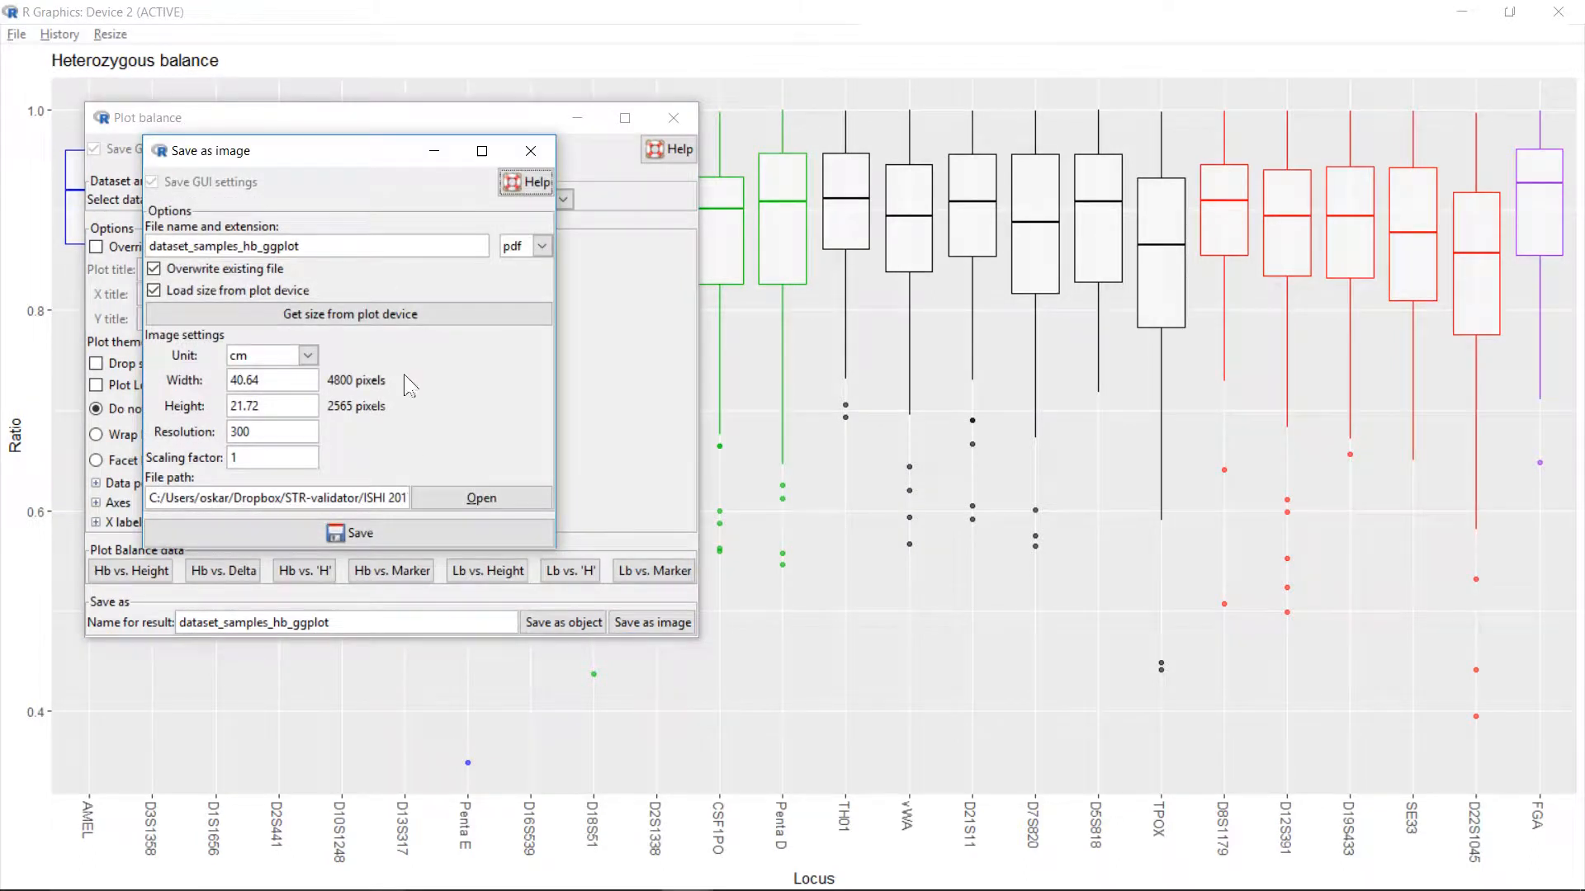
pyautogui.click(367, 247)
pyautogui.write('_boxplot')
pyautogui.click(543, 248)
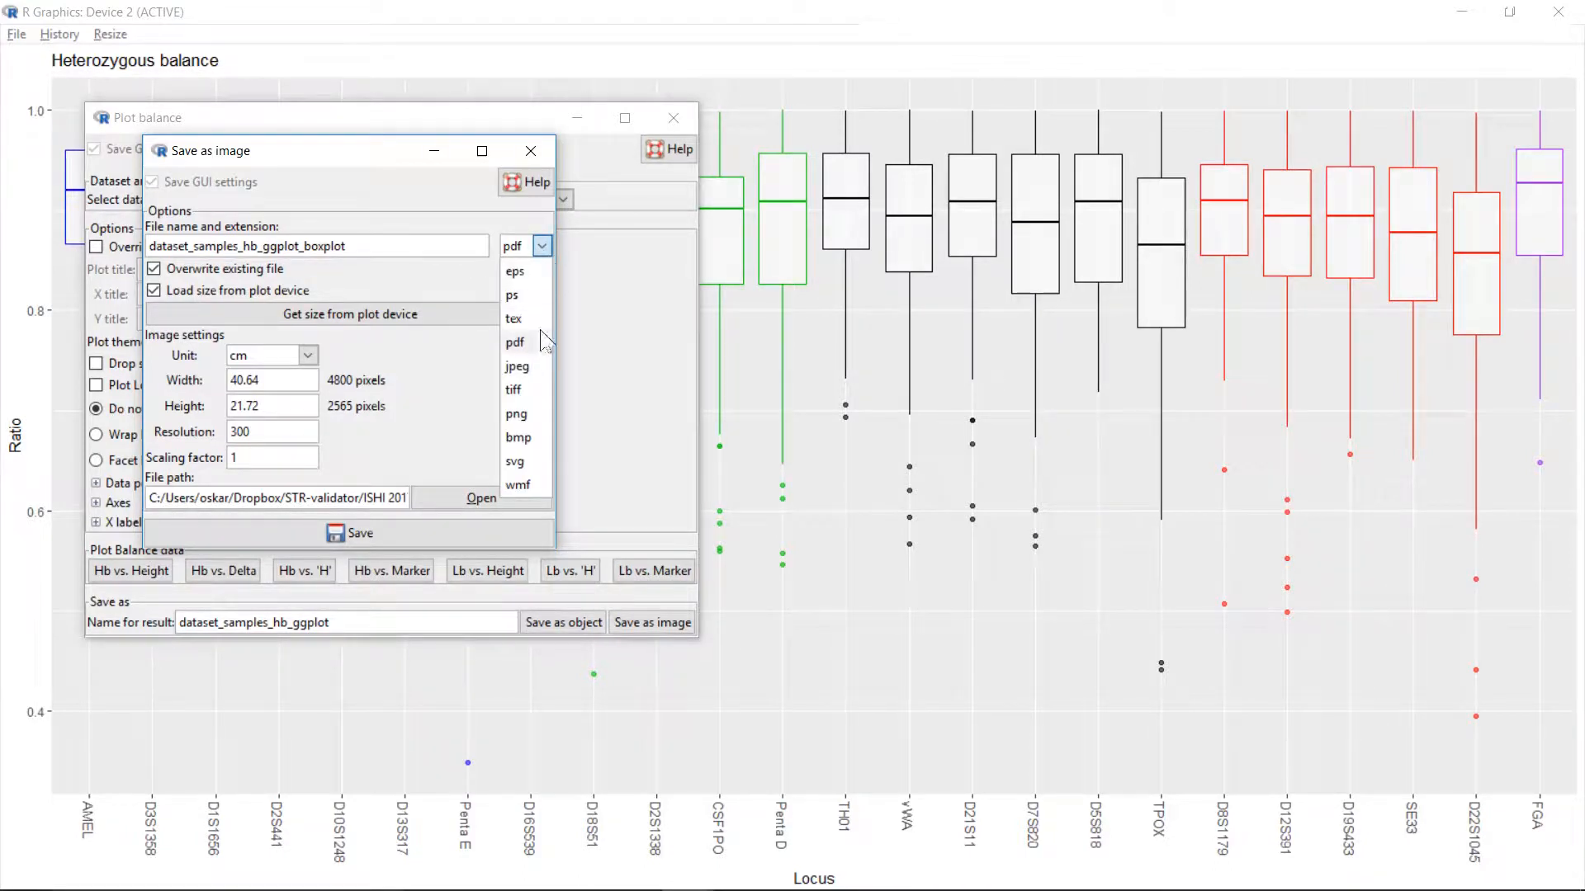
pyautogui.click(528, 412)
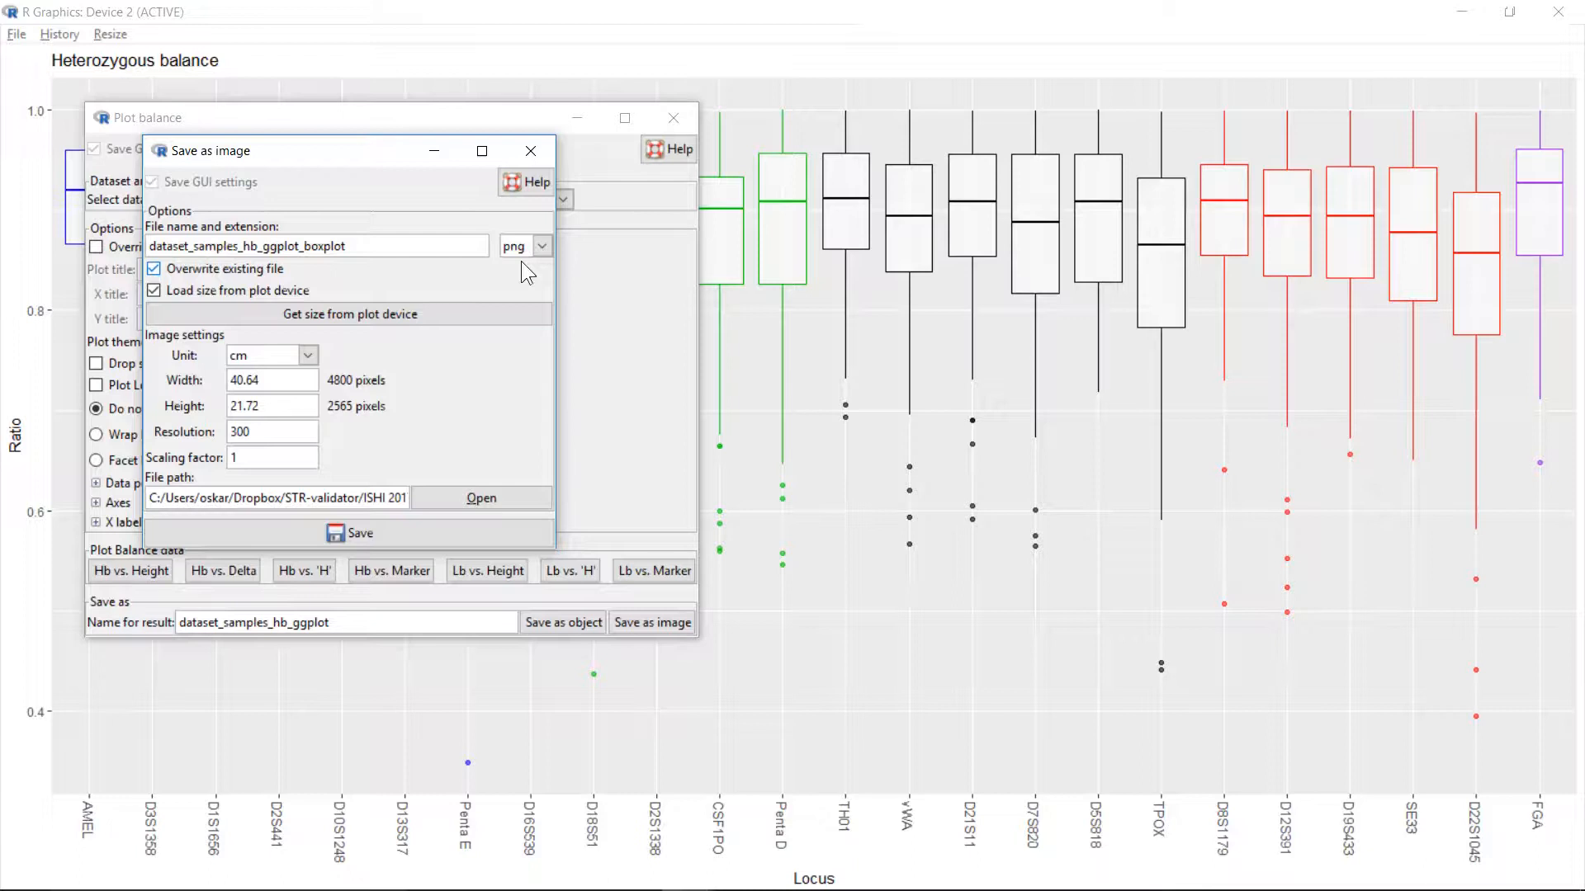
# - Turn off overwriting existing files and loading size from the plot device, and set the image to 40 cm wide and 20 cm high
pyautogui.click(156, 270)
pyautogui.click(154, 290)
pyautogui.moveTo(290, 382); pyautogui.dragTo(190, 372)
pyautogui.write('40')
pyautogui.moveTo(280, 406); pyautogui.dragTo(206, 405)
pyautogui.write('20')
# - Choose the output_files folder inside balance as the file path and save the boxplot image there
pyautogui.click(500, 504)
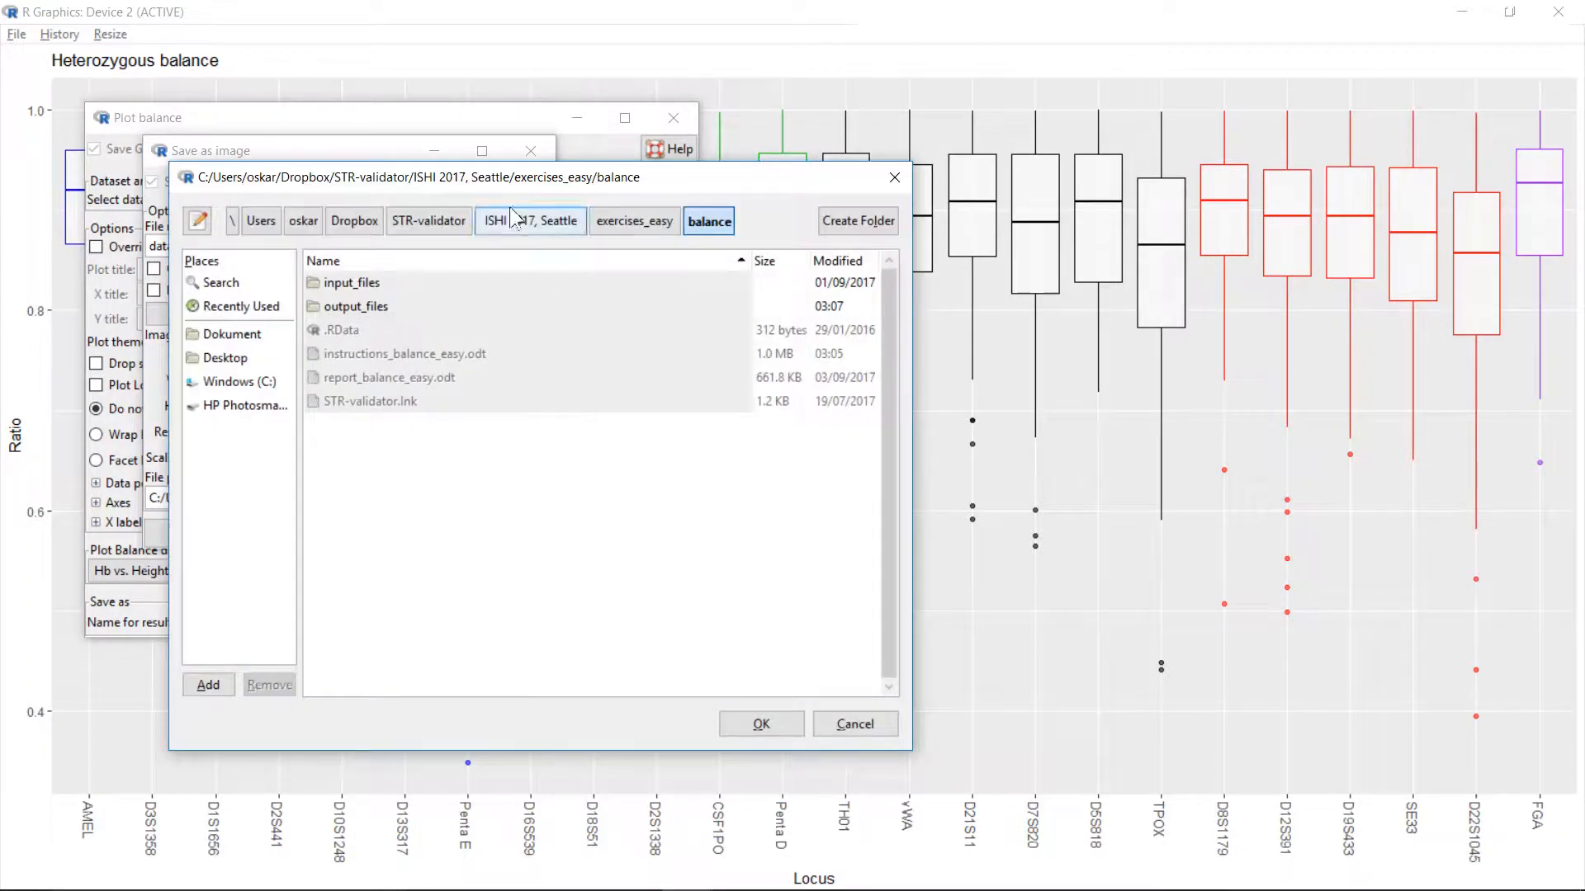
pyautogui.click(389, 281)
pyautogui.doubleClick(394, 305)
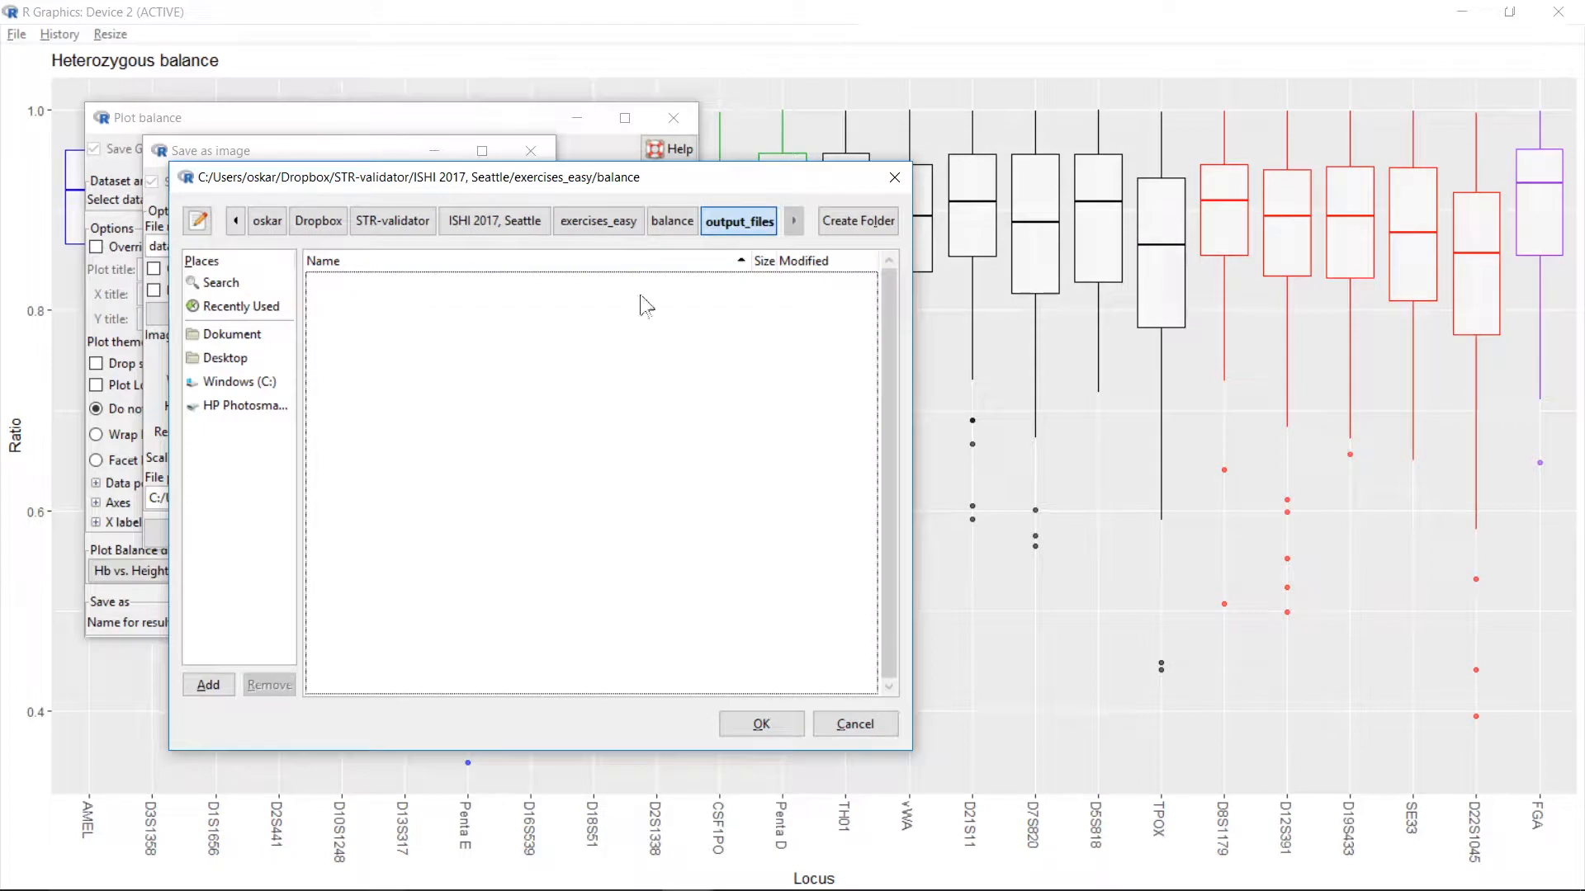
pyautogui.click(733, 726)
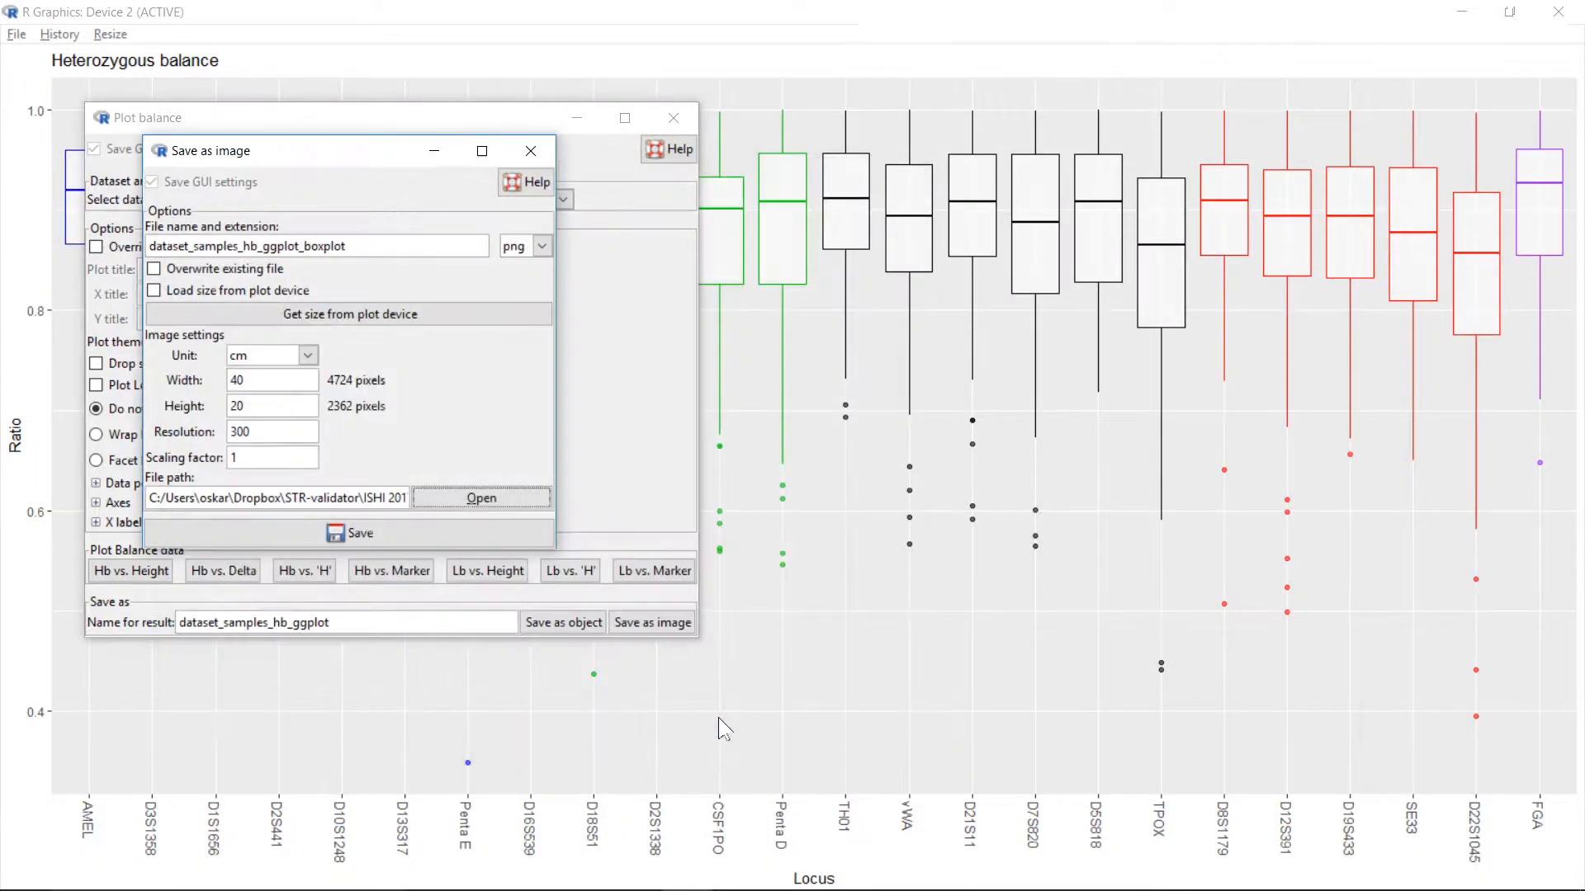
pyautogui.click(423, 535)
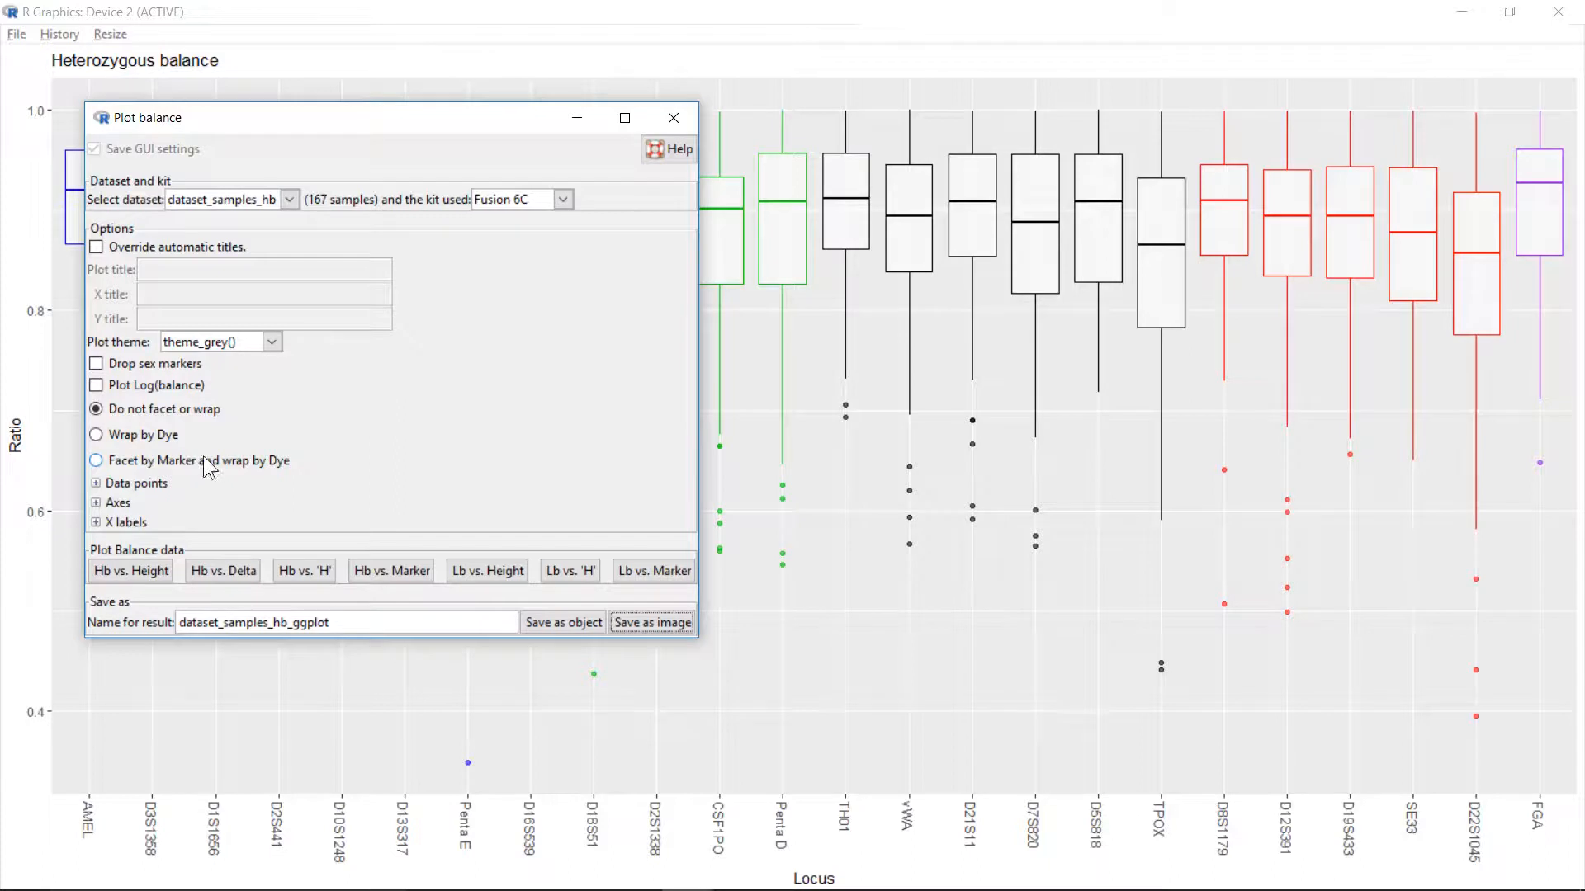
# - Plot Hb vs. Height faceted by marker and wrapped by dye, moving the plot settings aside to view the scatter plots
pyautogui.click(113, 459)
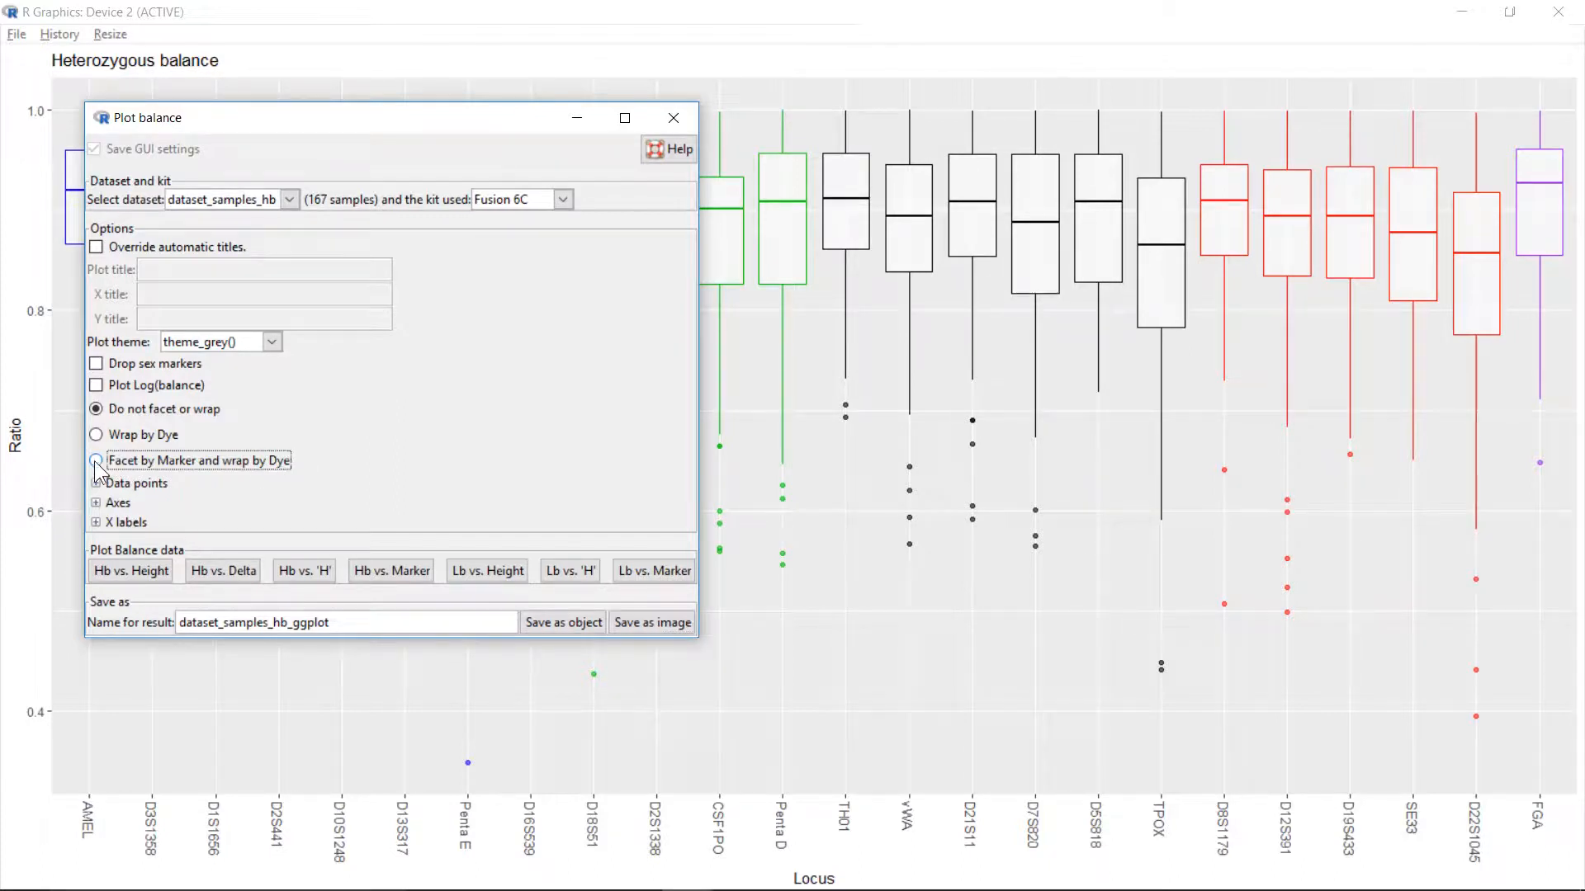
pyautogui.click(135, 571)
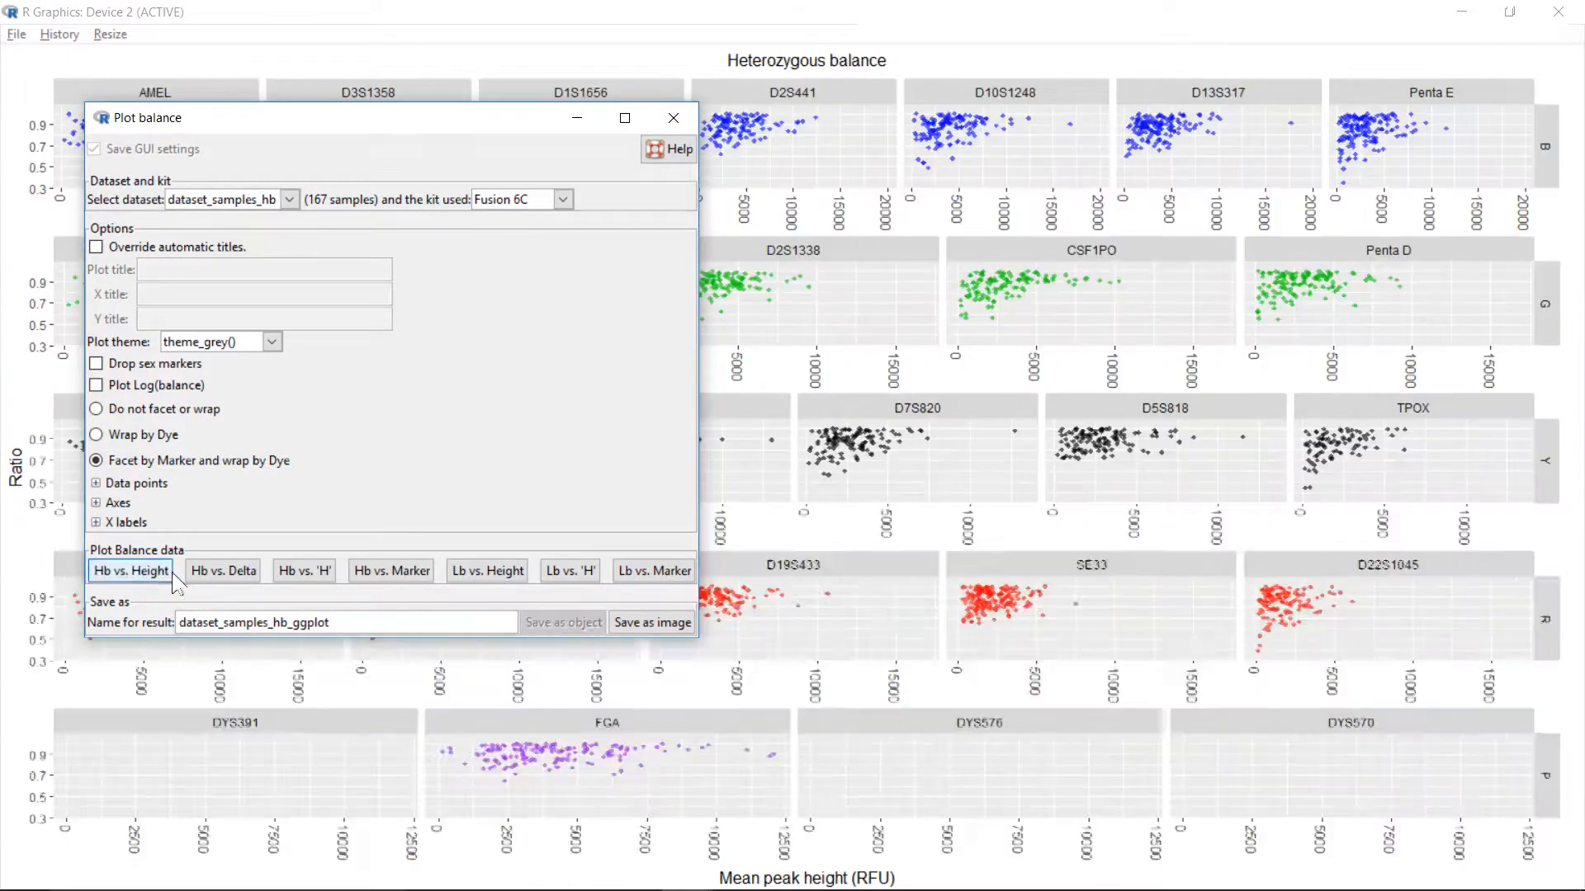
pyautogui.moveTo(430, 117); pyautogui.dragTo(580, 359)
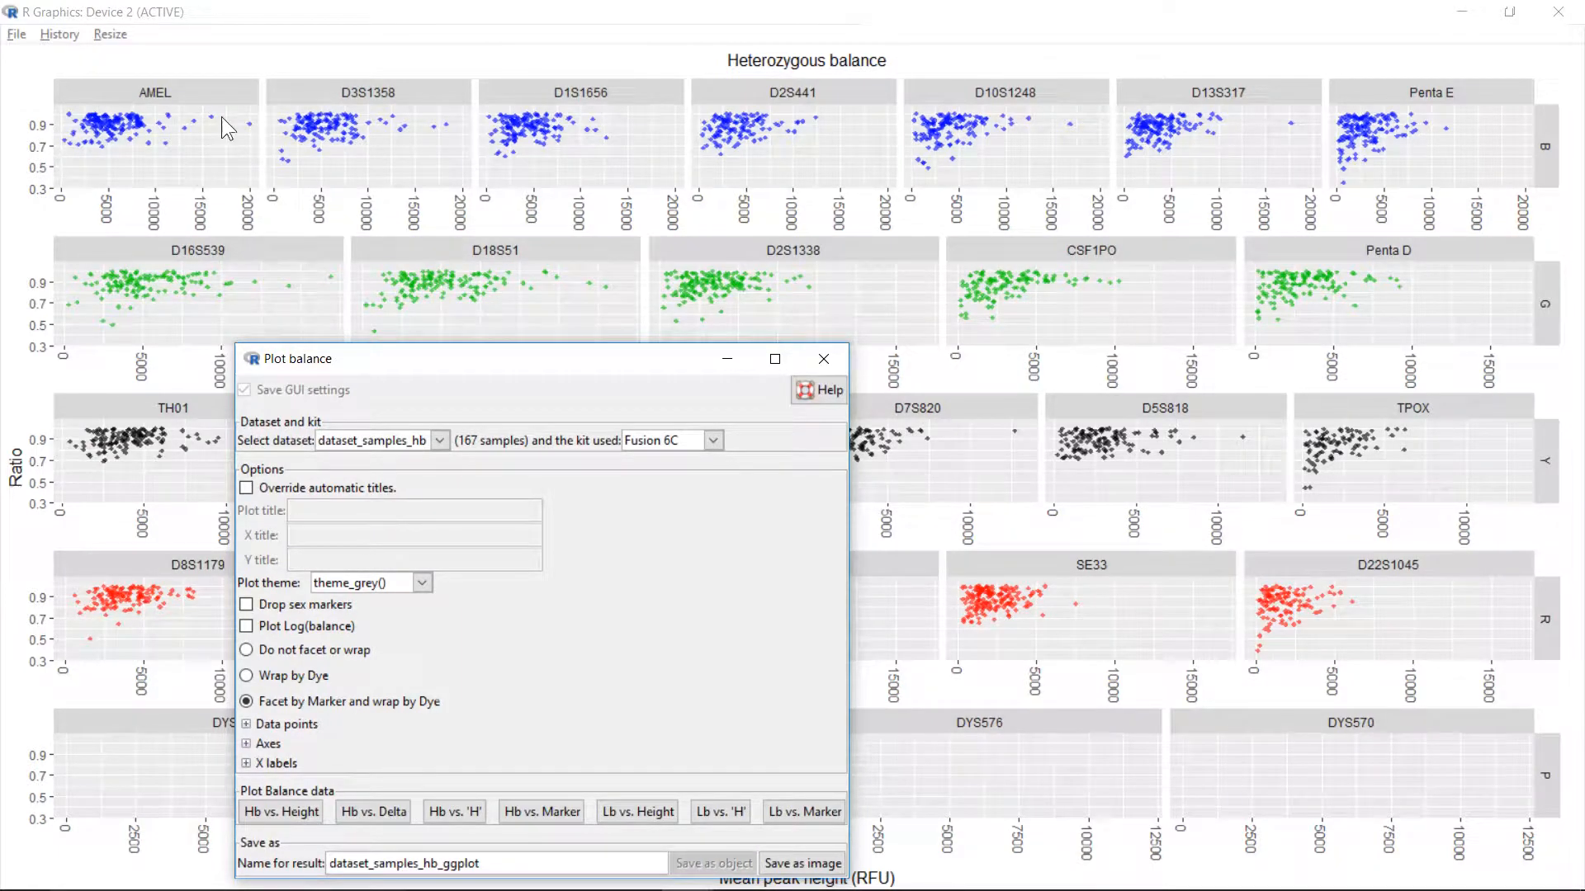
pyautogui.moveTo(524, 376); pyautogui.dragTo(639, 154)
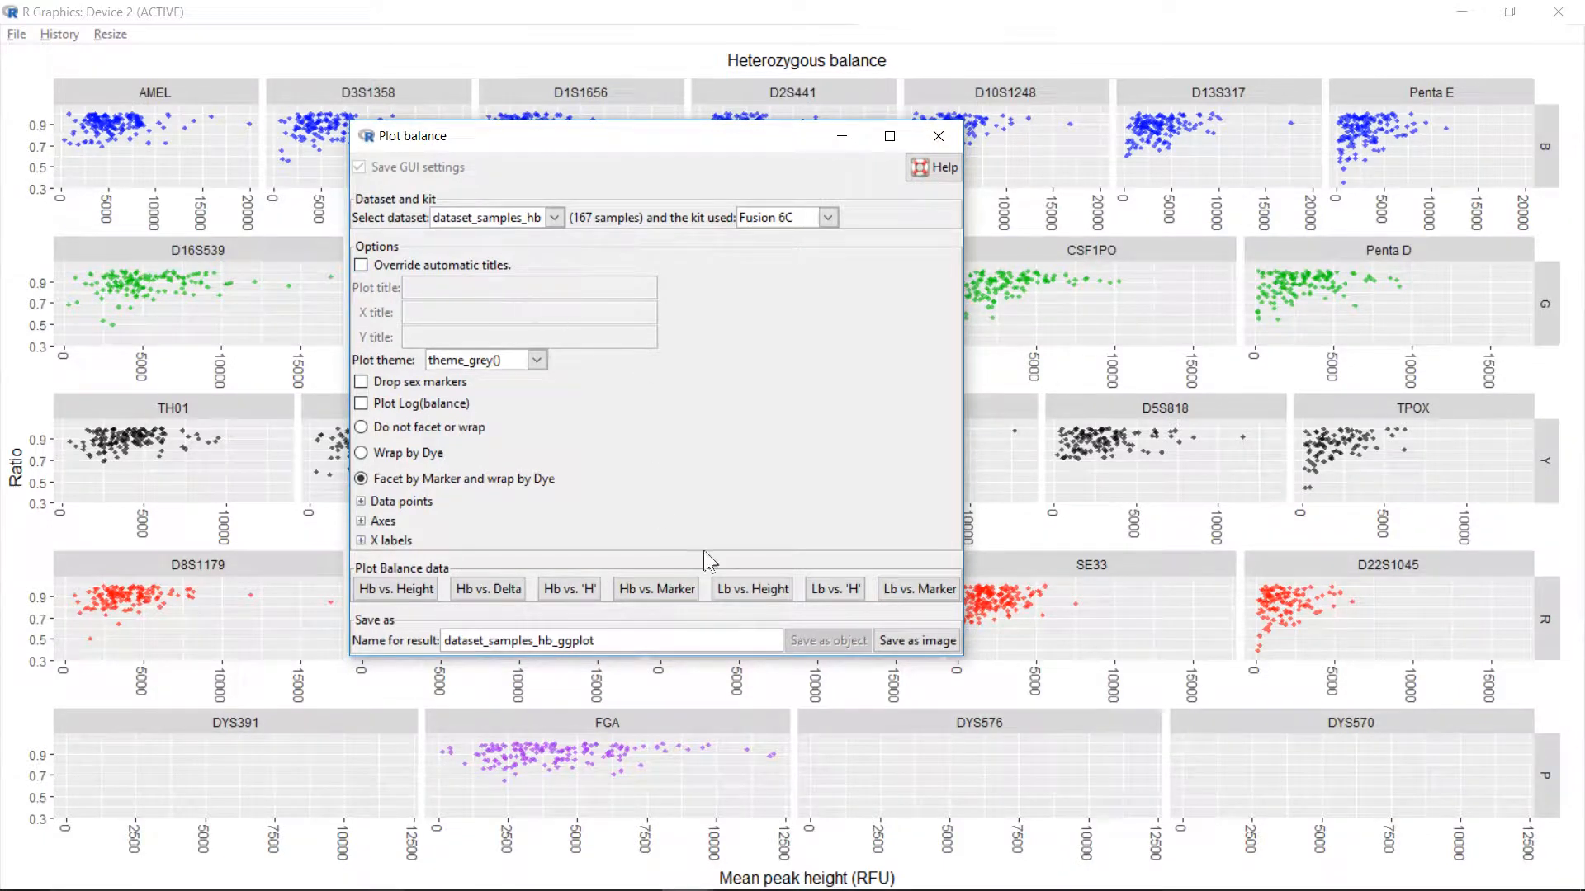
# - Save the scatter plot as png image dataset_samples_hb_ggplot_scatter, and close the plot settings and the plot
pyautogui.click(923, 642)
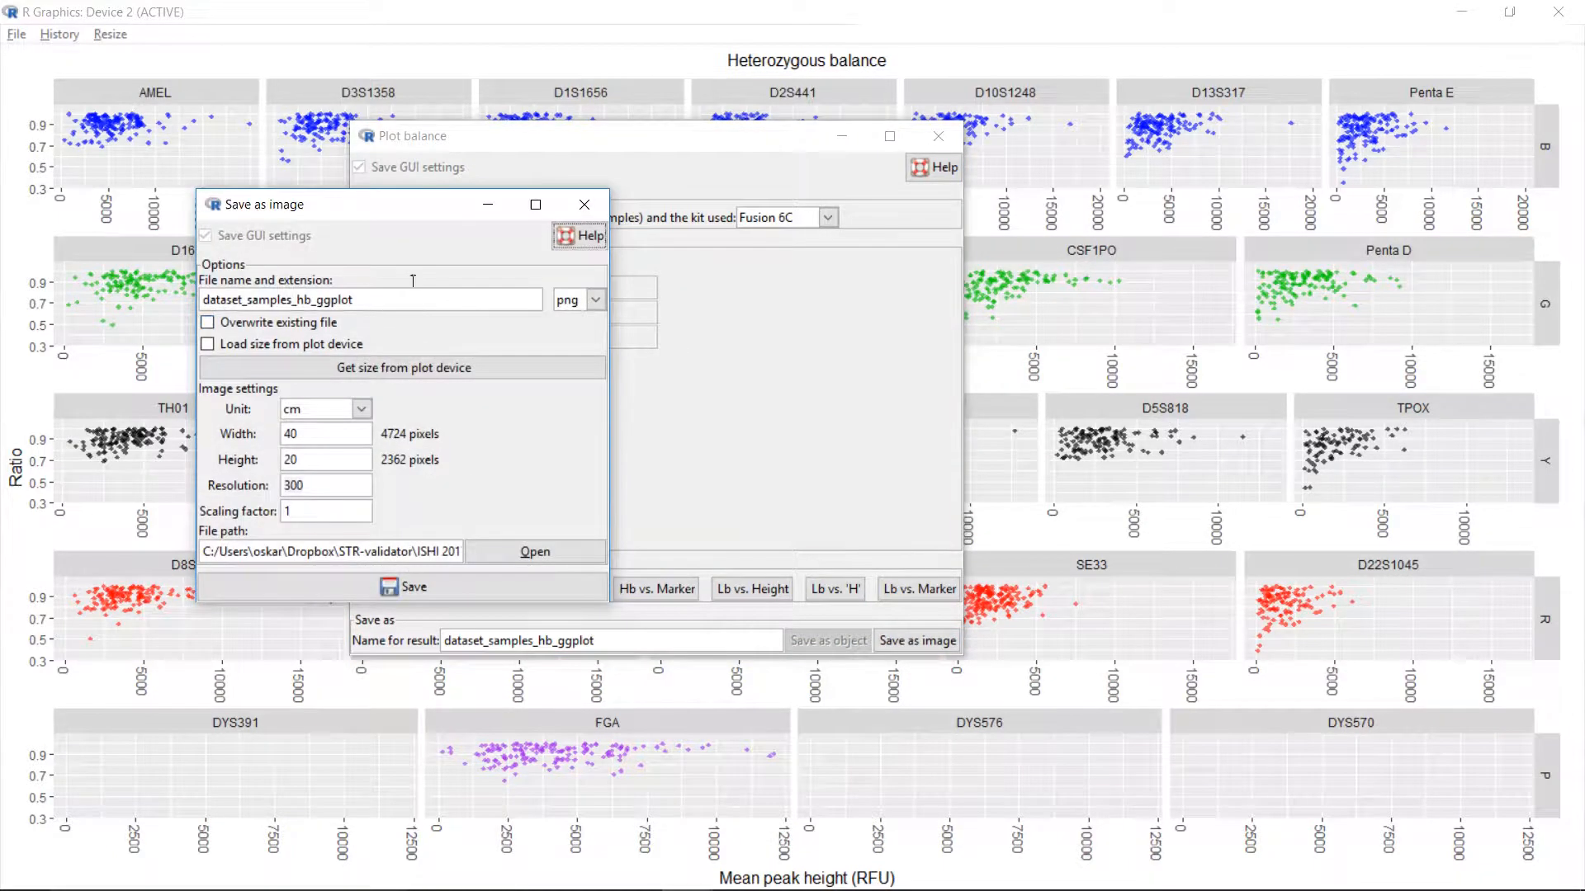
pyautogui.write('_scatter')
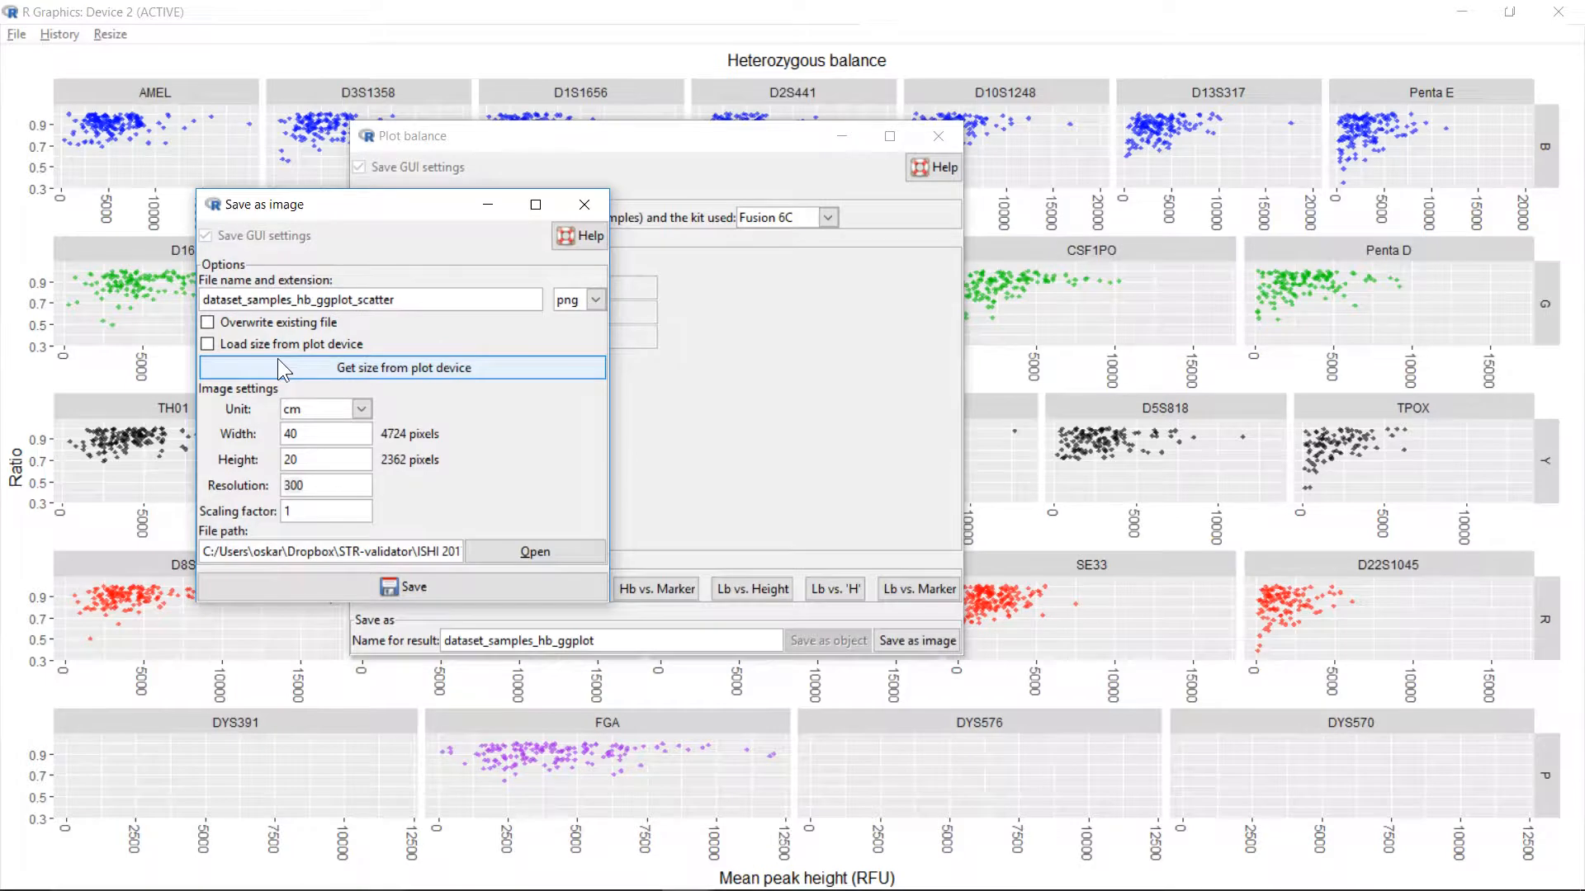
pyautogui.click(497, 592)
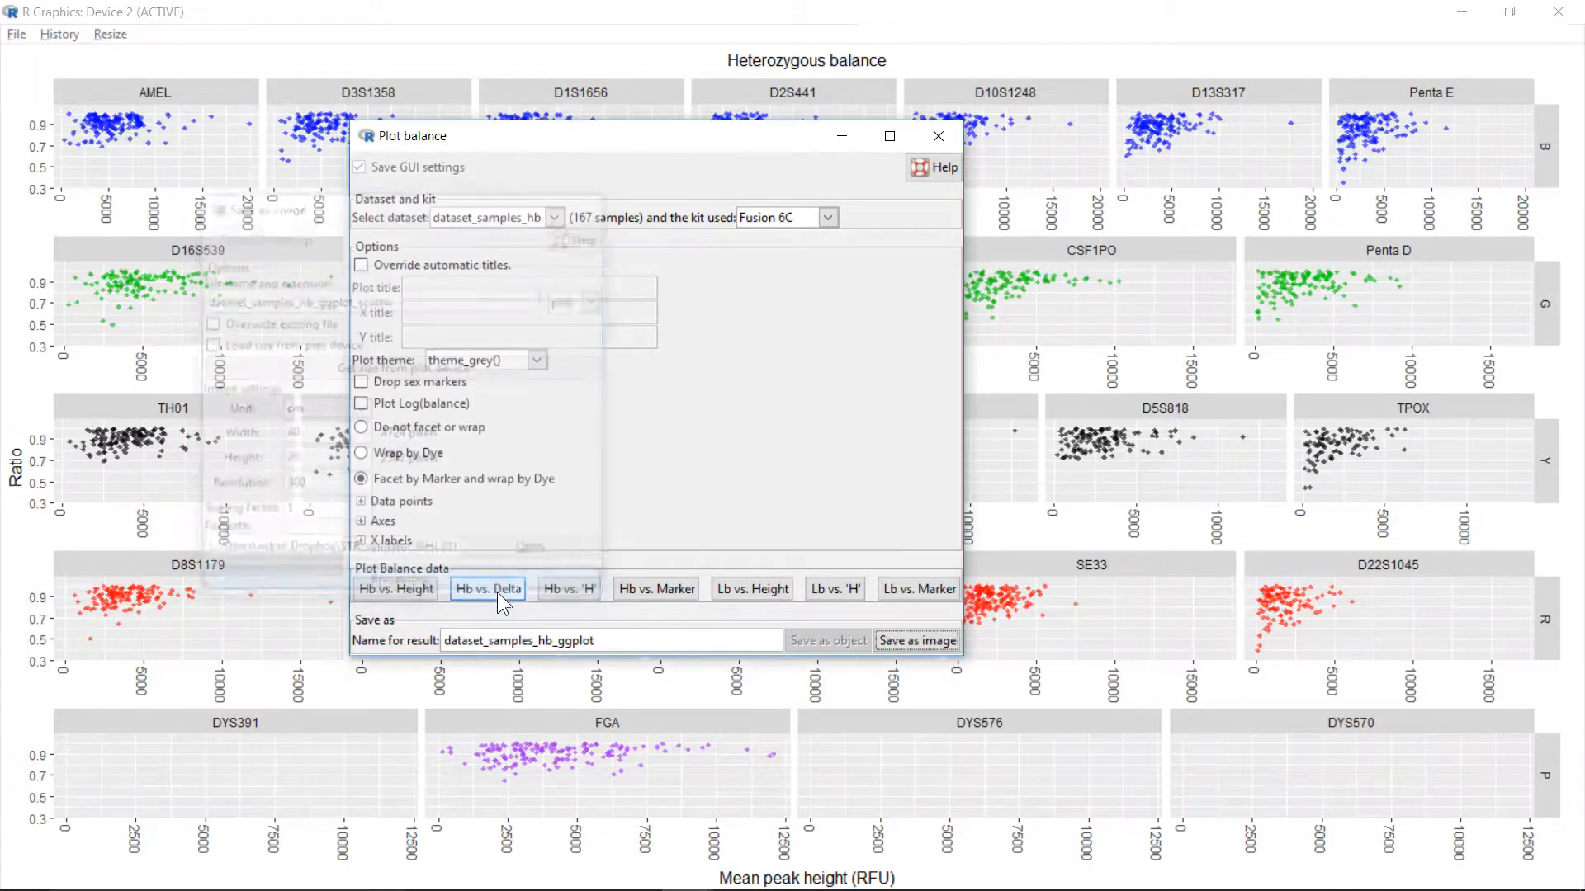
pyautogui.click(936, 135)
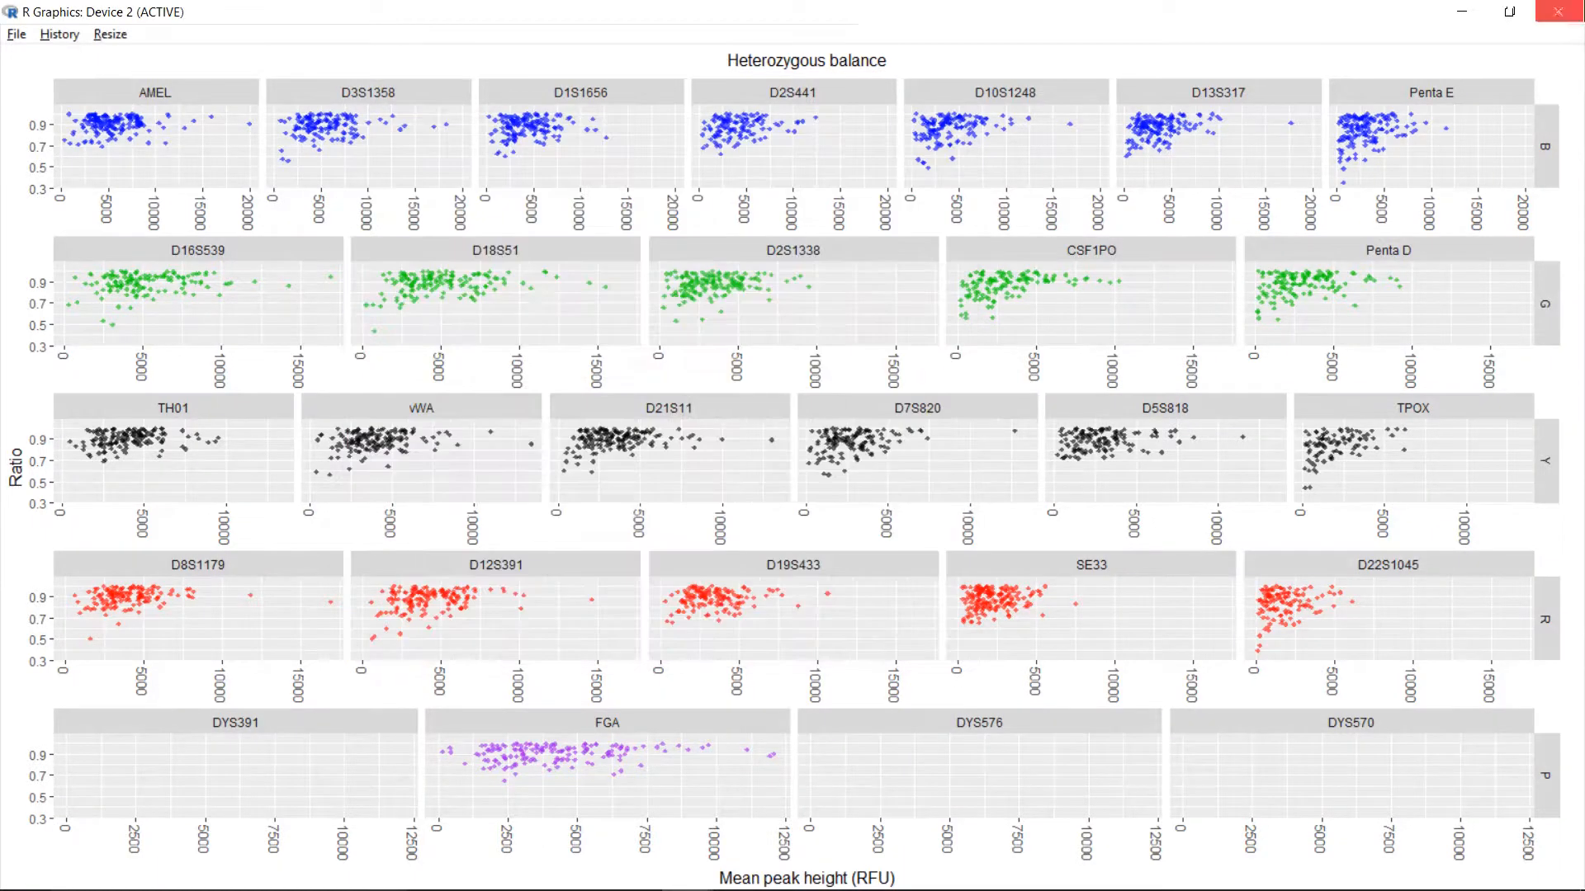
pyautogui.click(1559, 12)
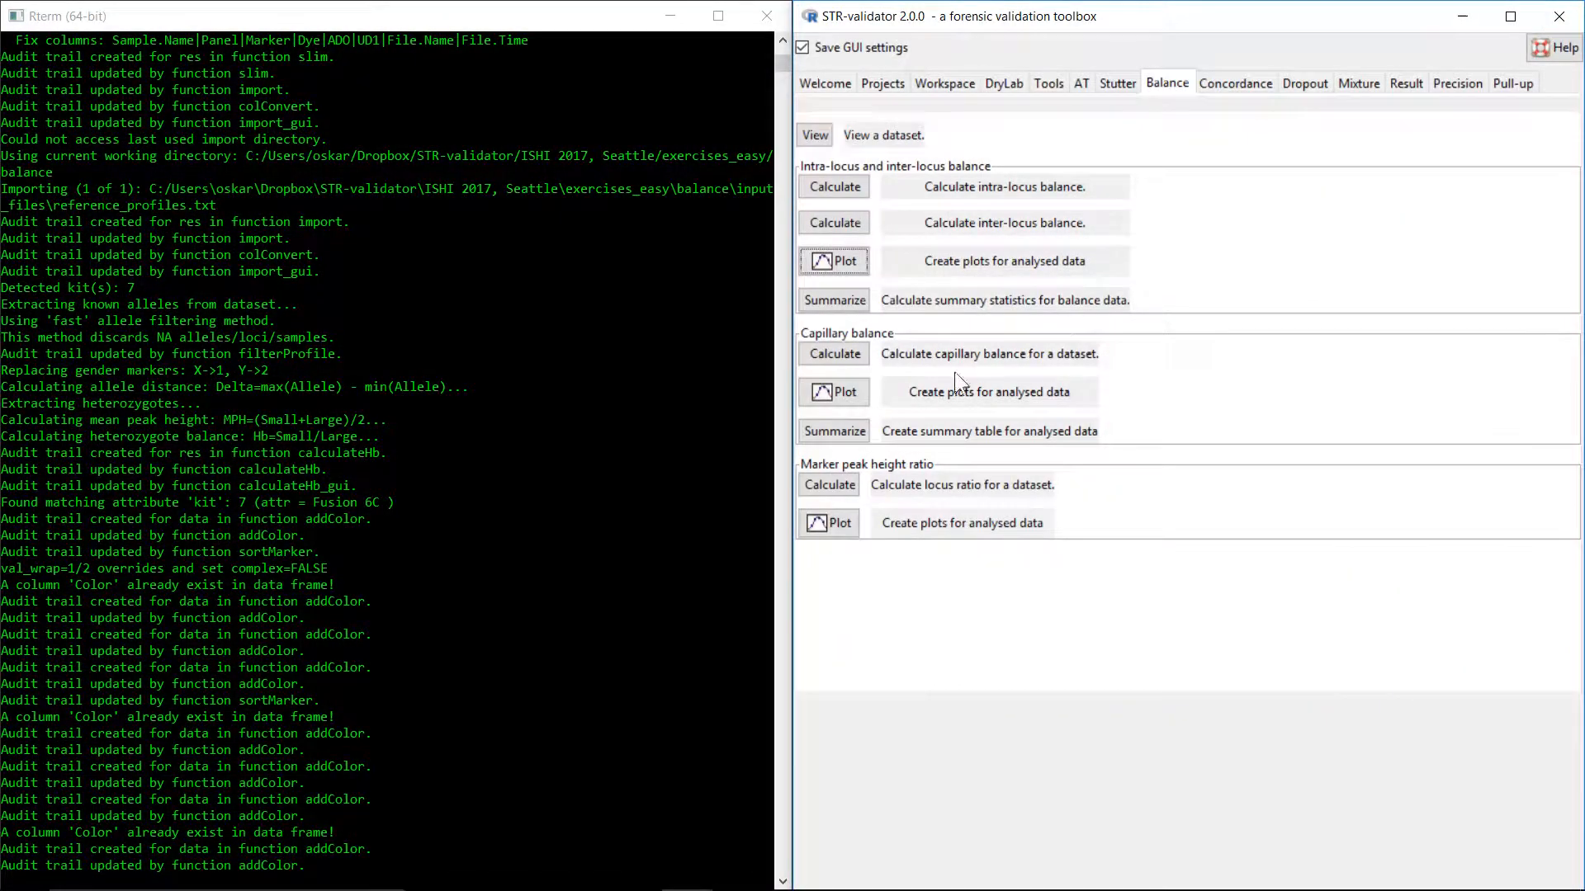
# - Summarize the balance statistics of dataset_samples_hb by locus with quantile 0.05, saving the result as dataset_samples_hb_table_locus
pyautogui.click(855, 298)
pyautogui.click(247, 130)
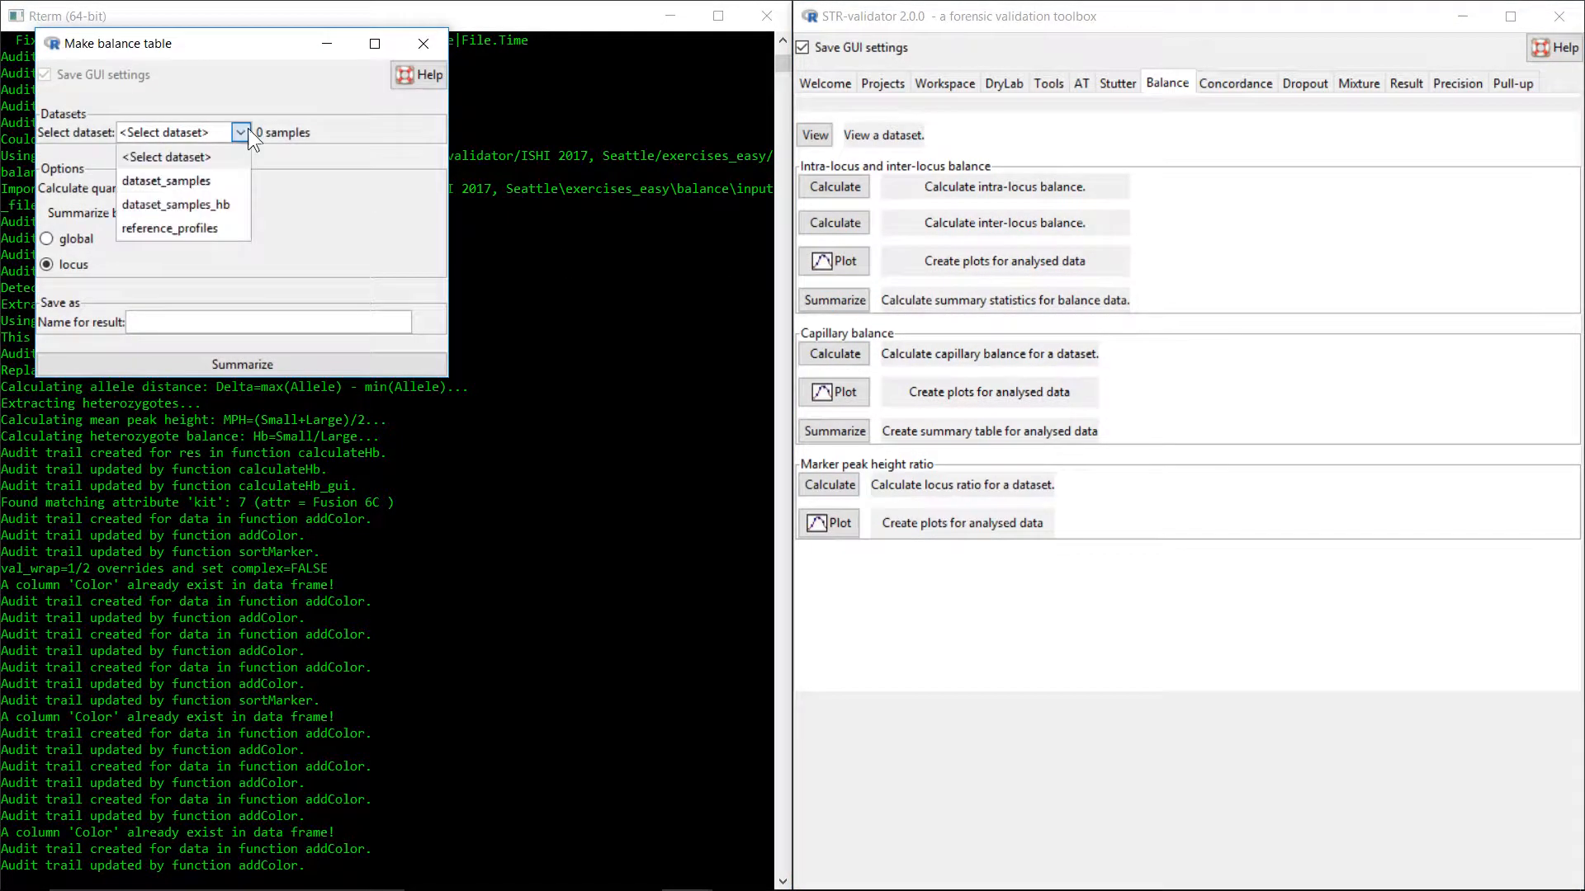
pyautogui.click(225, 206)
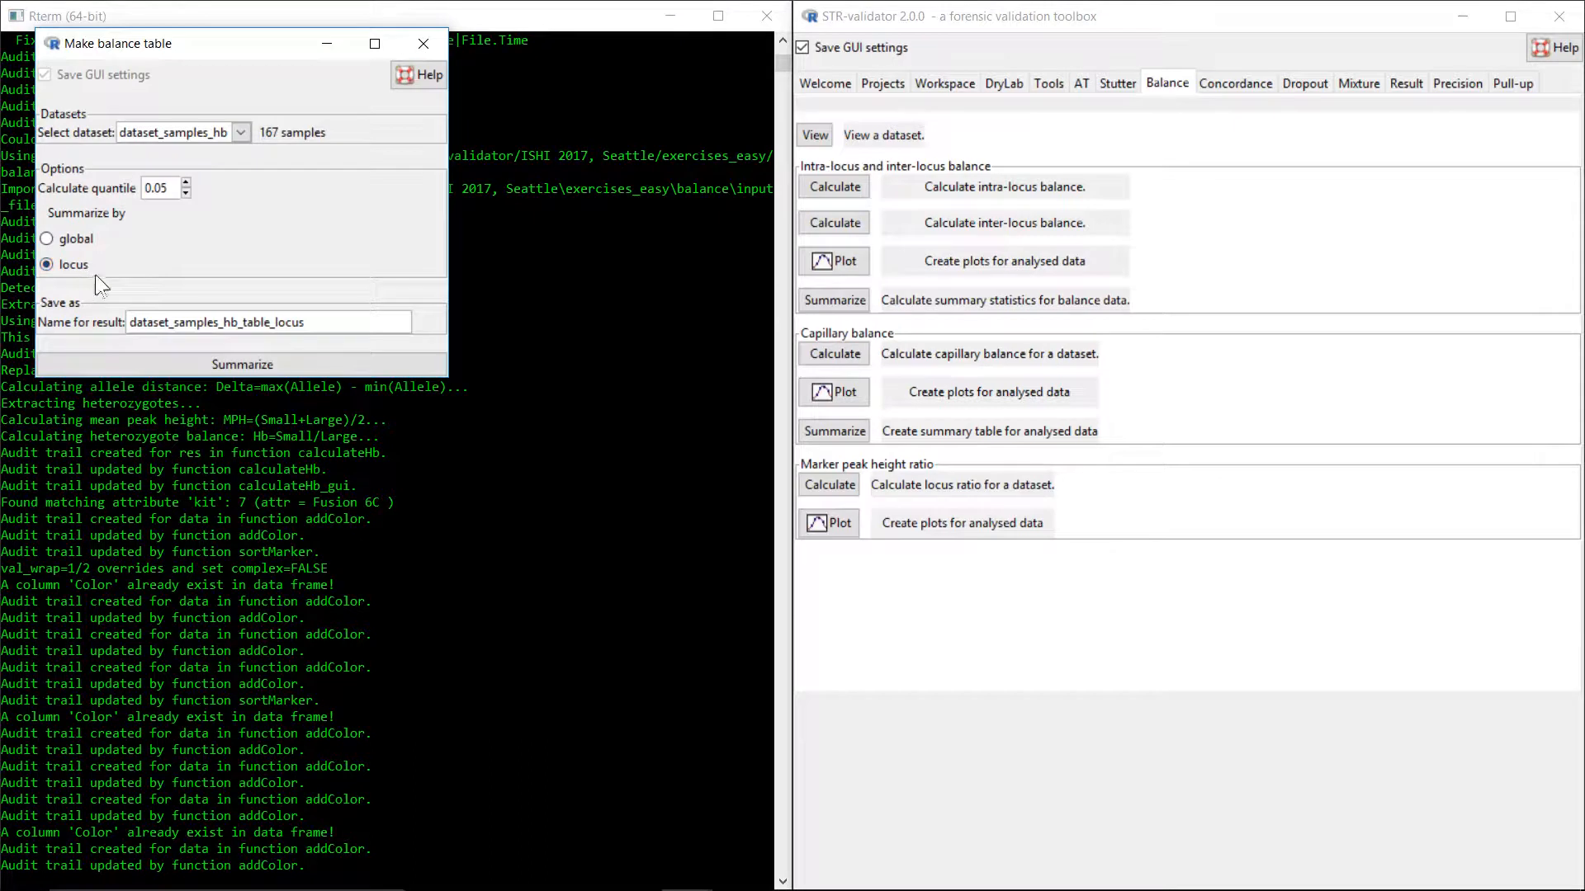
pyautogui.click(345, 369)
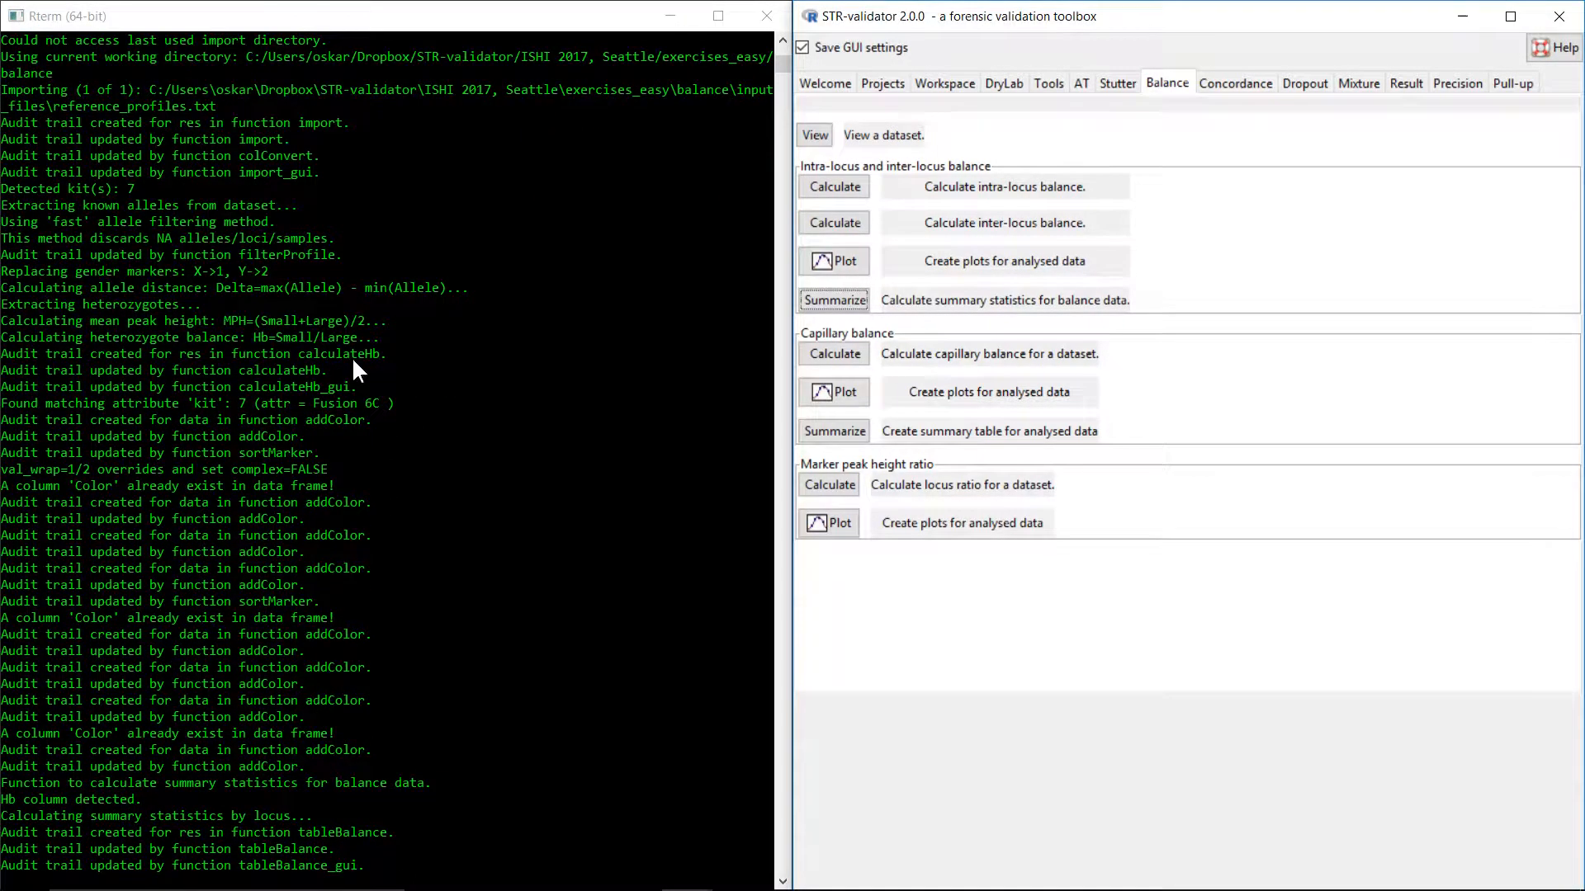
# - Add dye, color and marker order information for kit Fusion 6C to dataset_samples_hb_table_locus, overwriting the existing object
pyautogui.click(1040, 89)
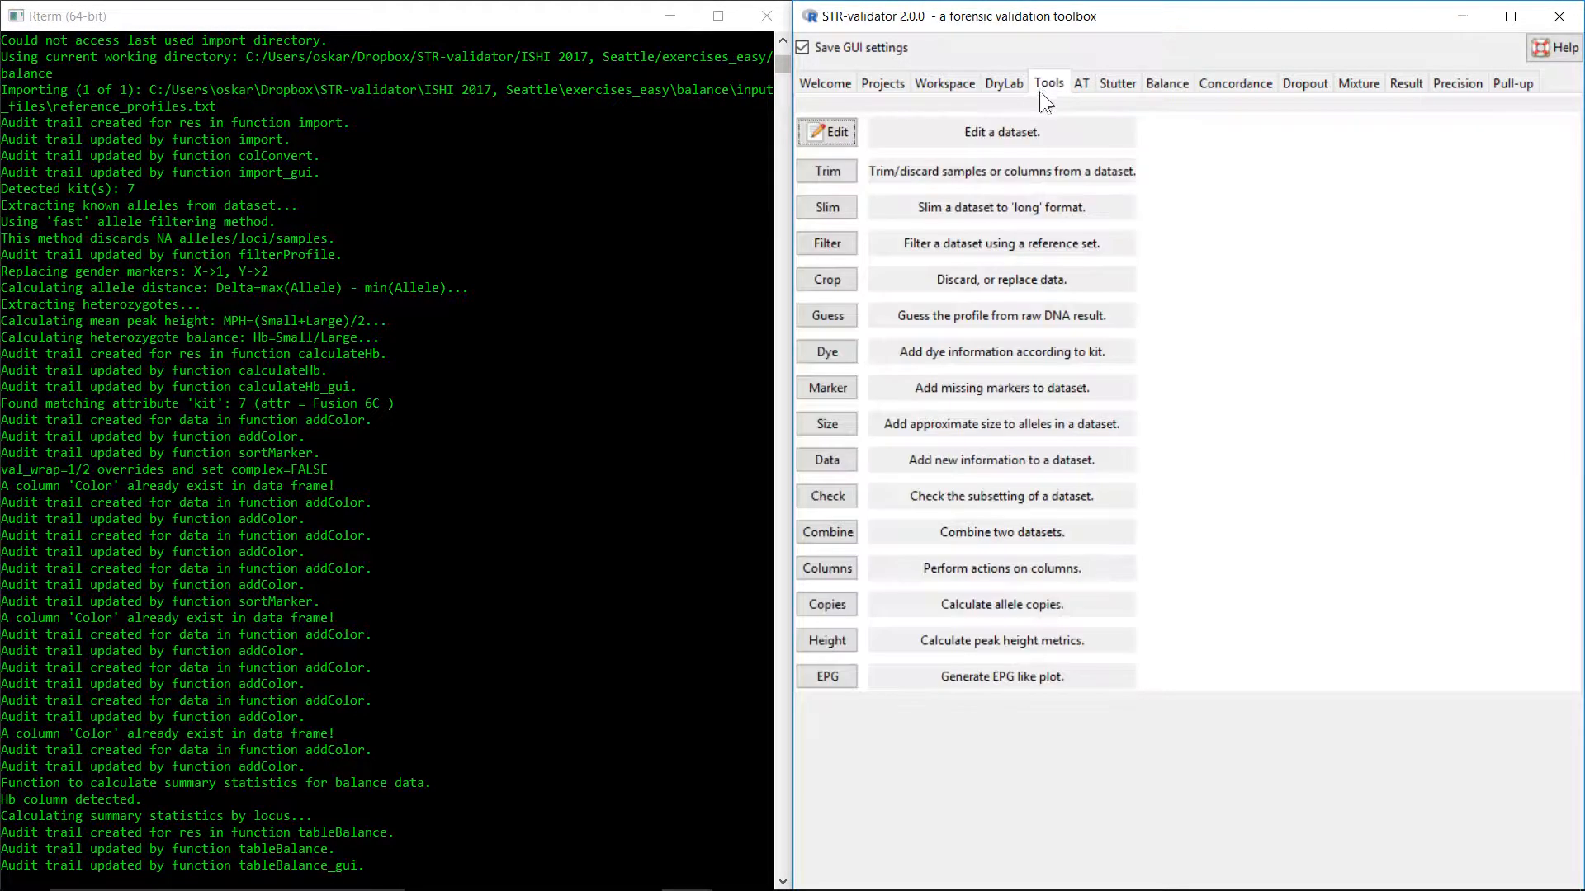
pyautogui.click(848, 353)
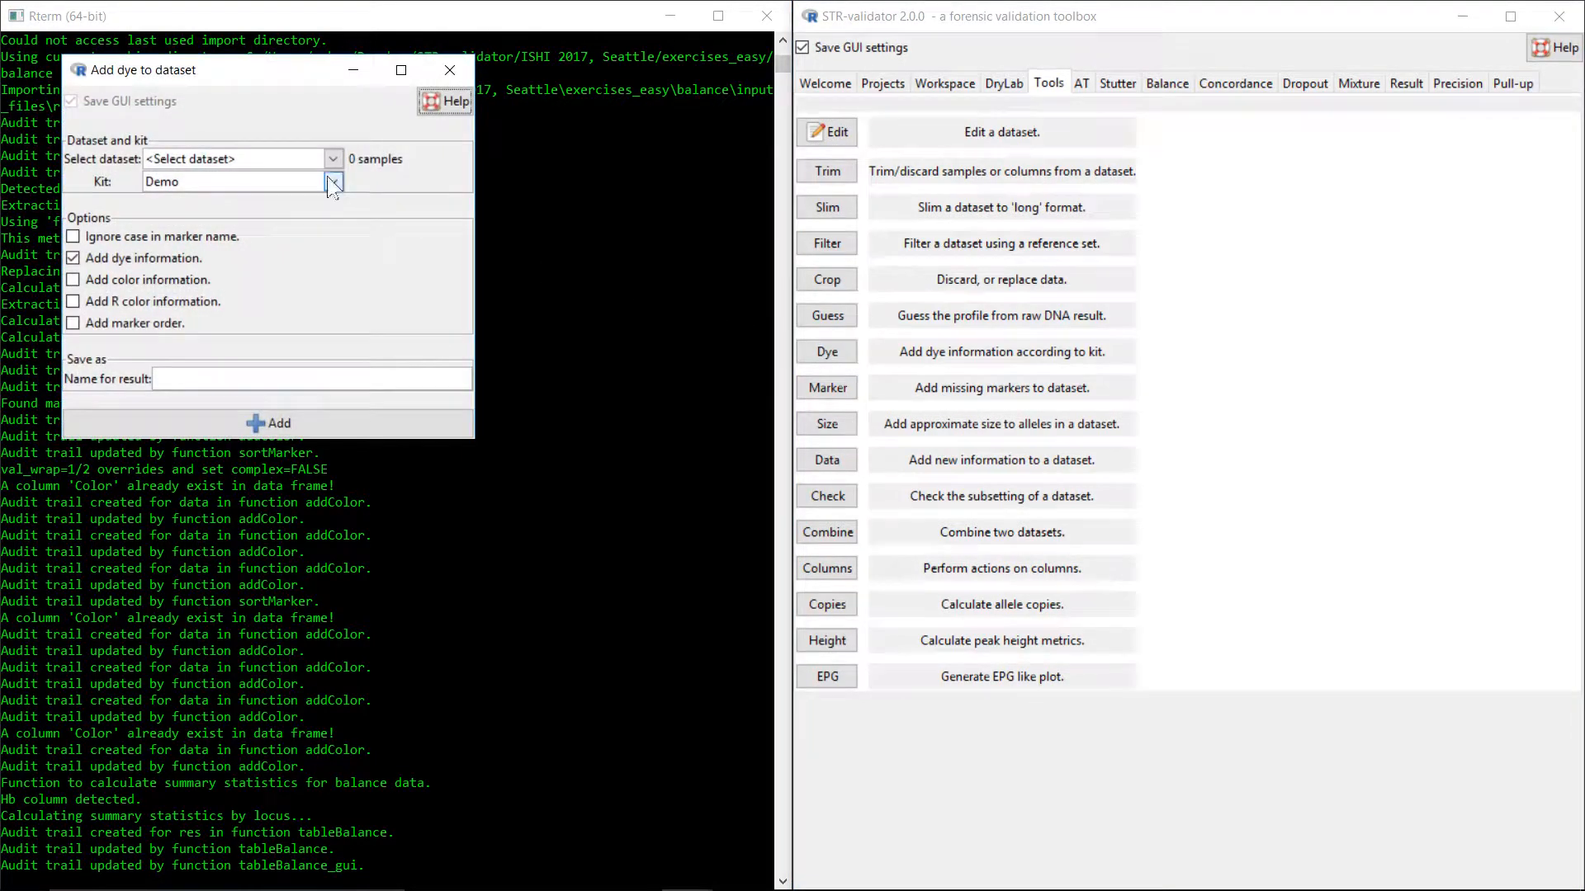
pyautogui.click(333, 158)
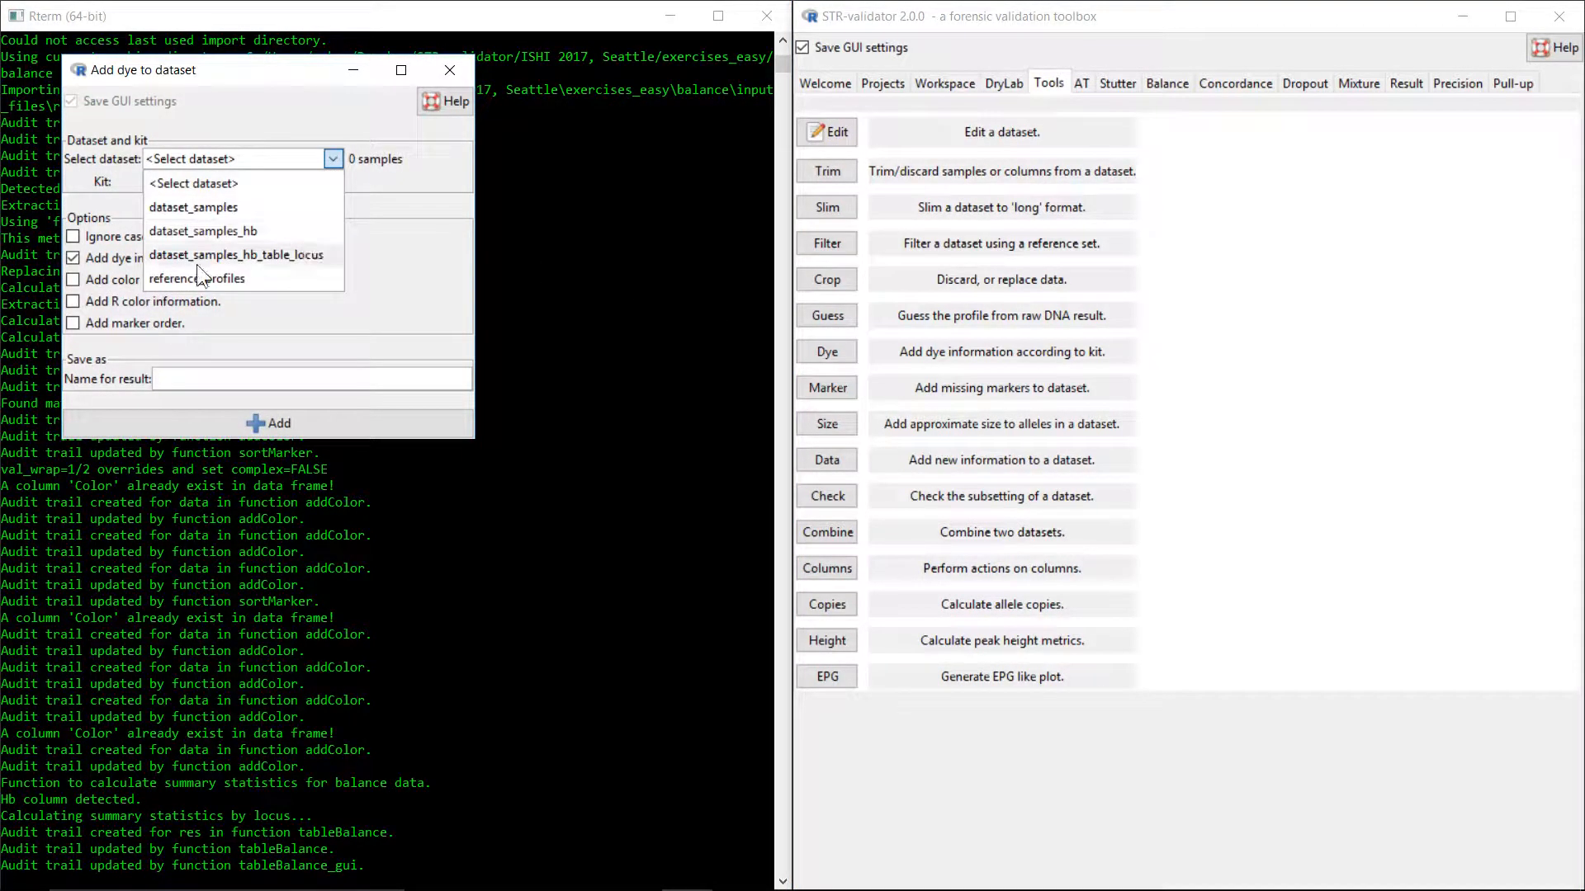
pyautogui.click(314, 257)
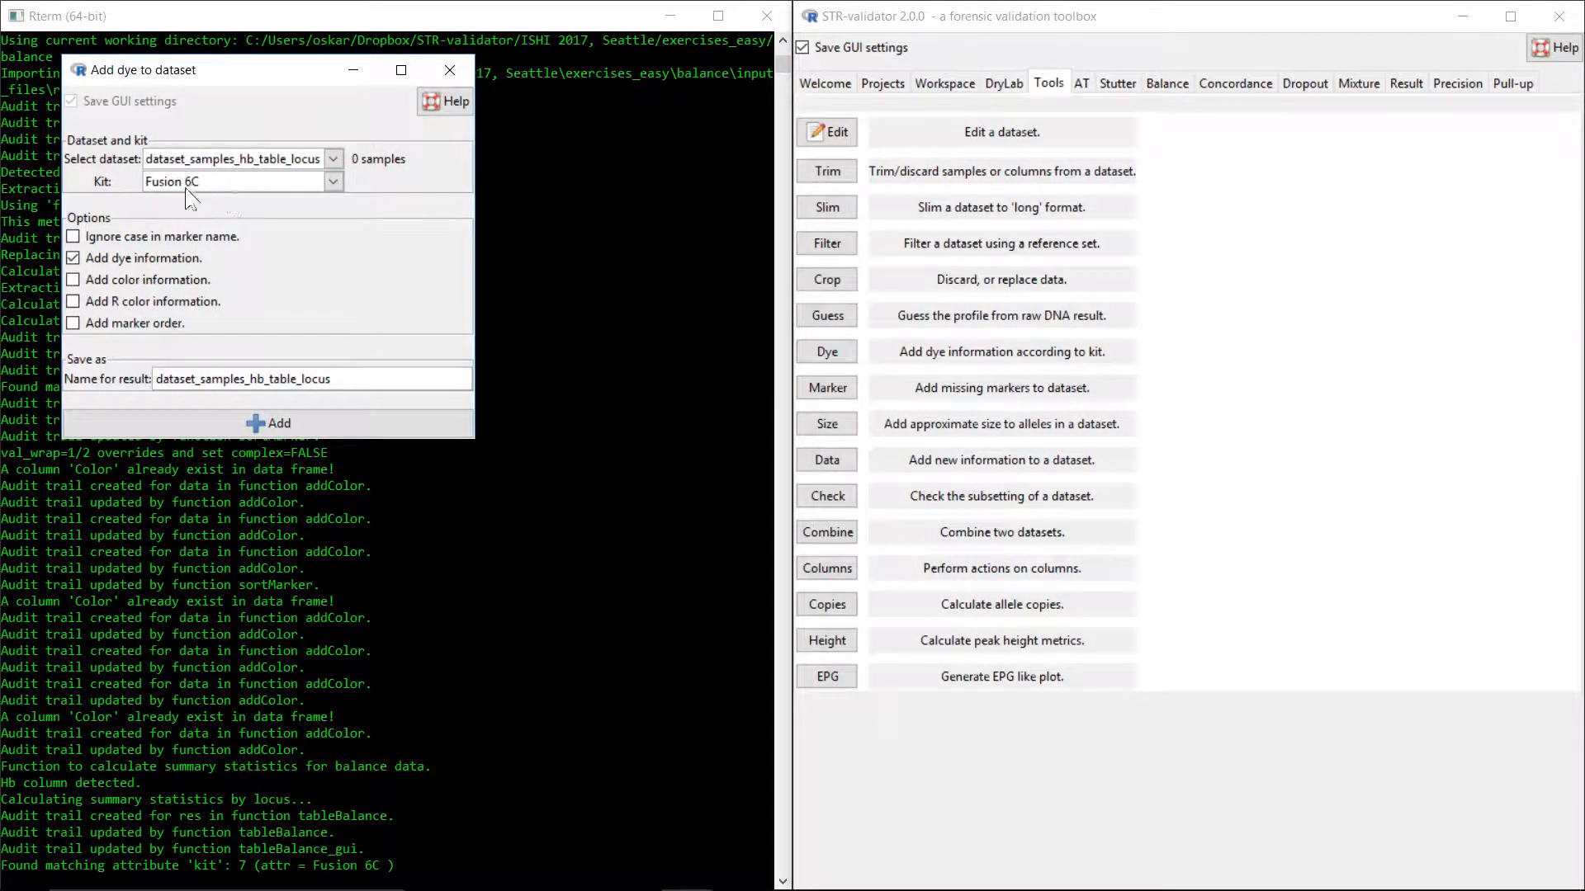
pyautogui.click(71, 283)
pyautogui.click(76, 323)
pyautogui.click(360, 424)
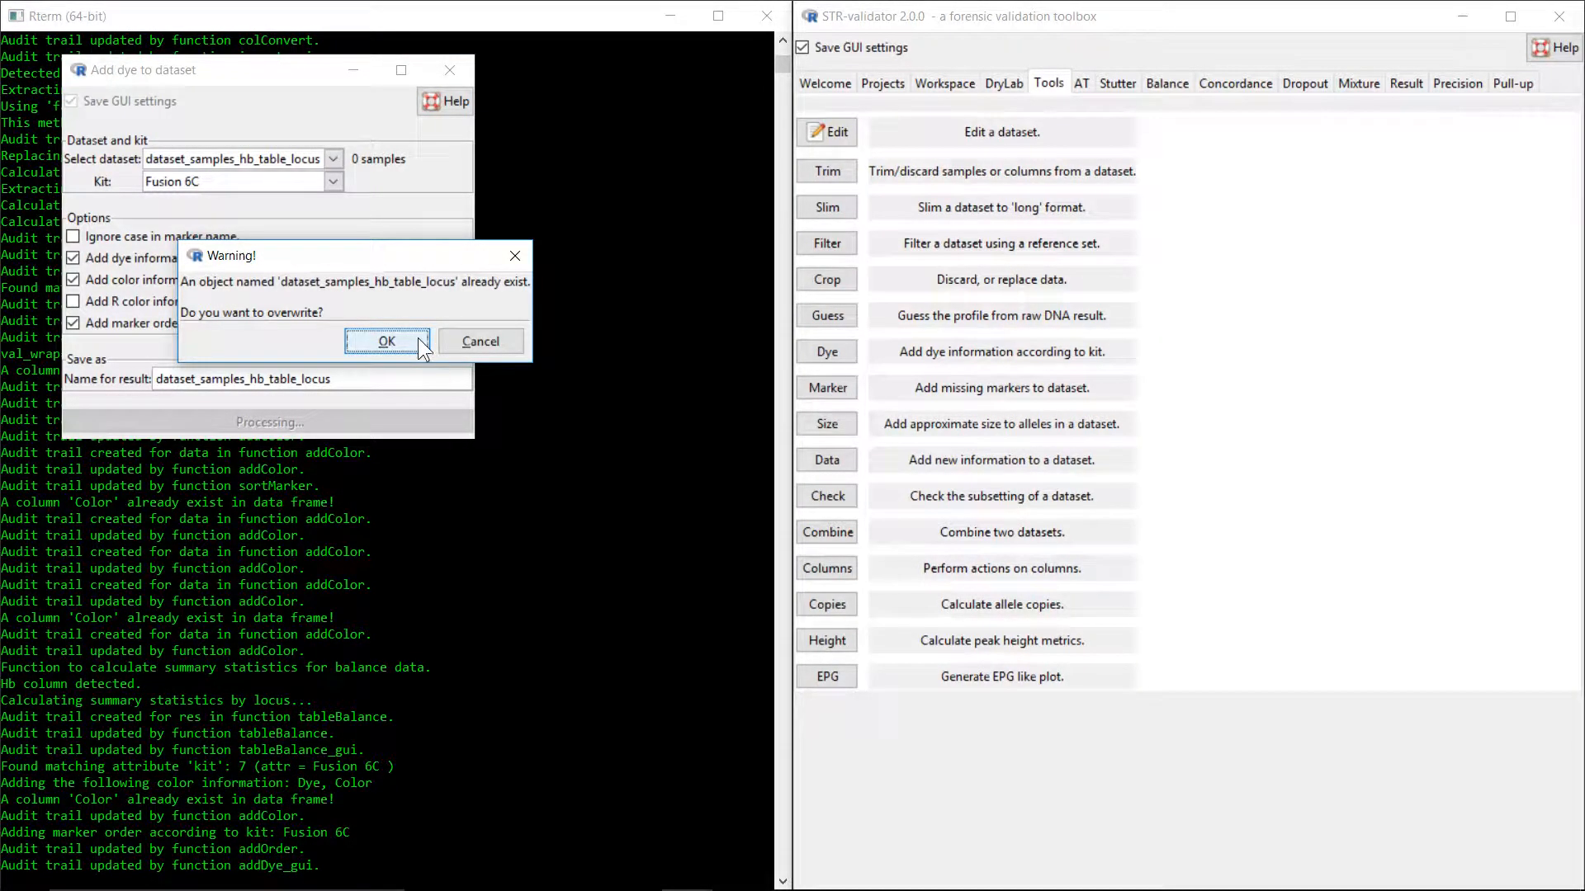
pyautogui.click(387, 341)
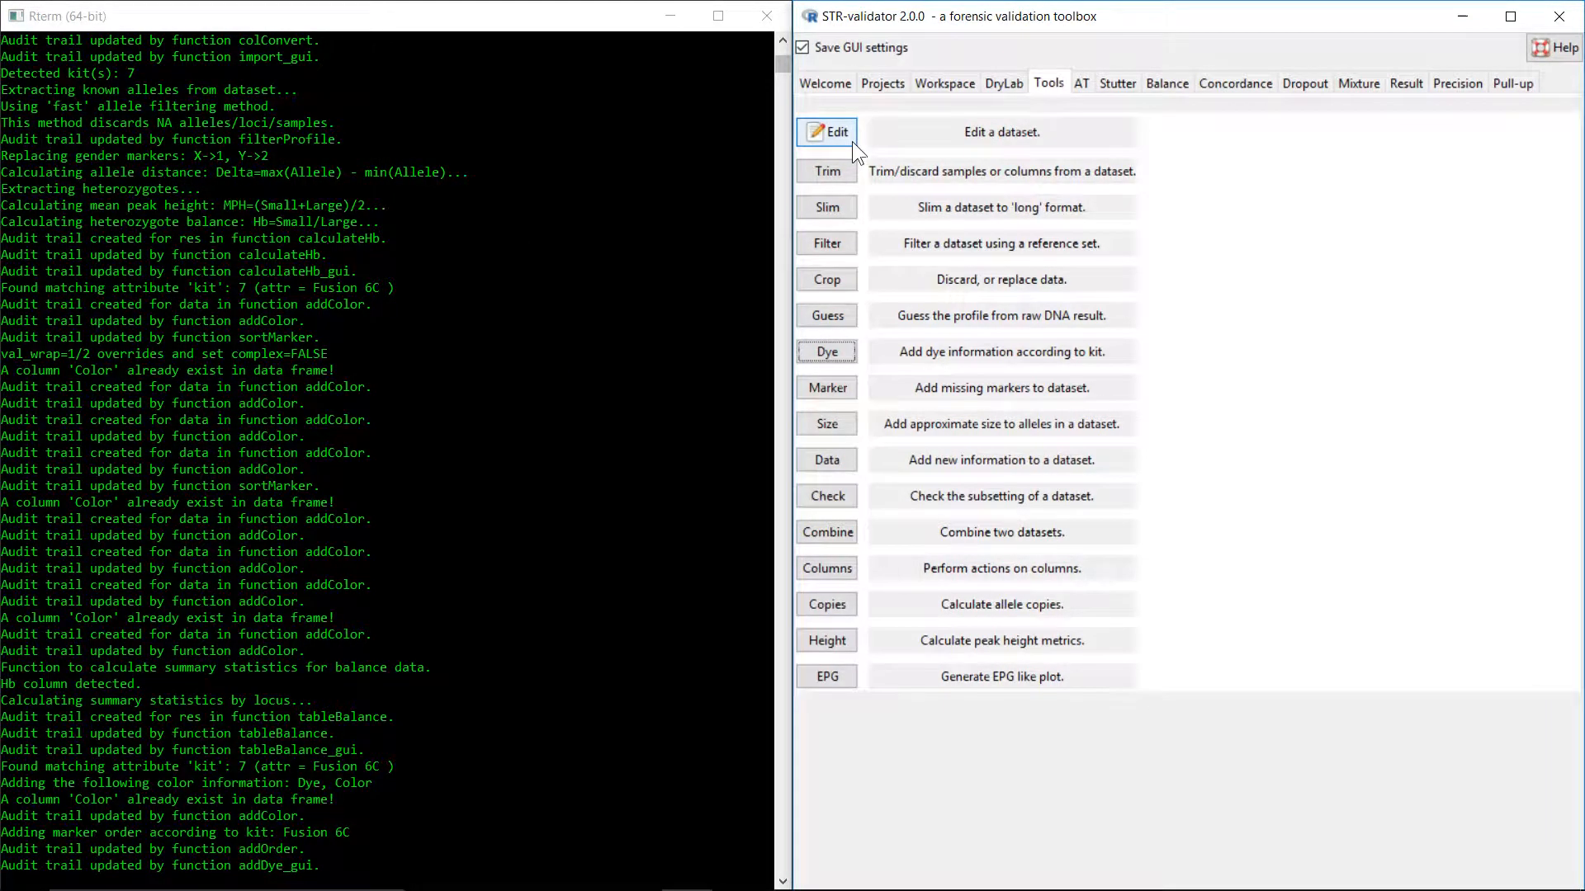
# - Open the dataset_samples_hb_table_locus summary table for viewing or editing
pyautogui.click(850, 138)
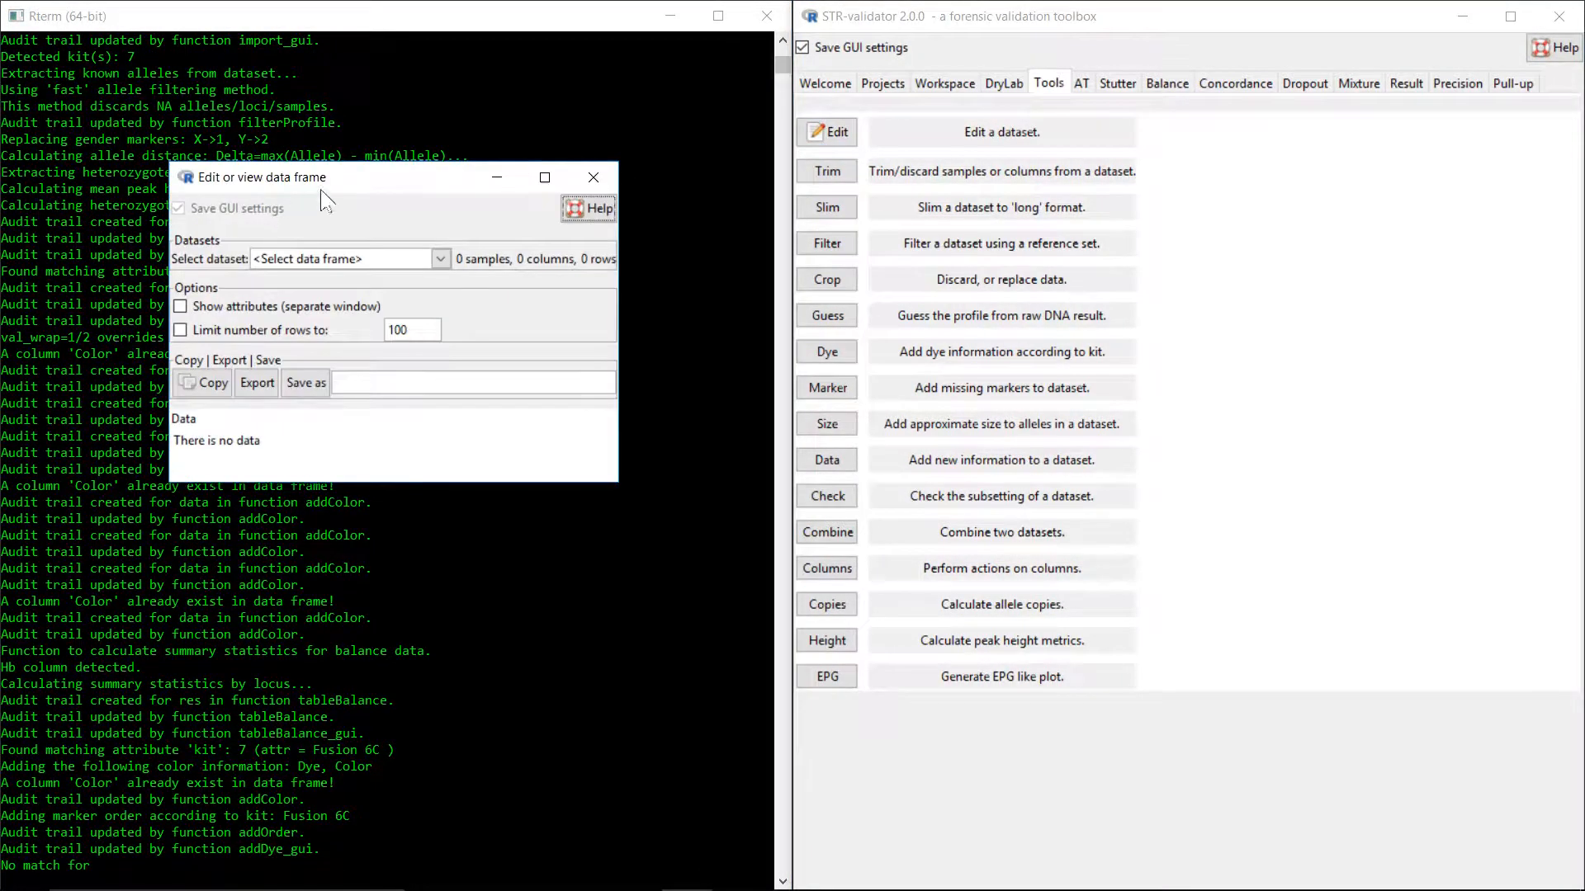
pyautogui.click(364, 241)
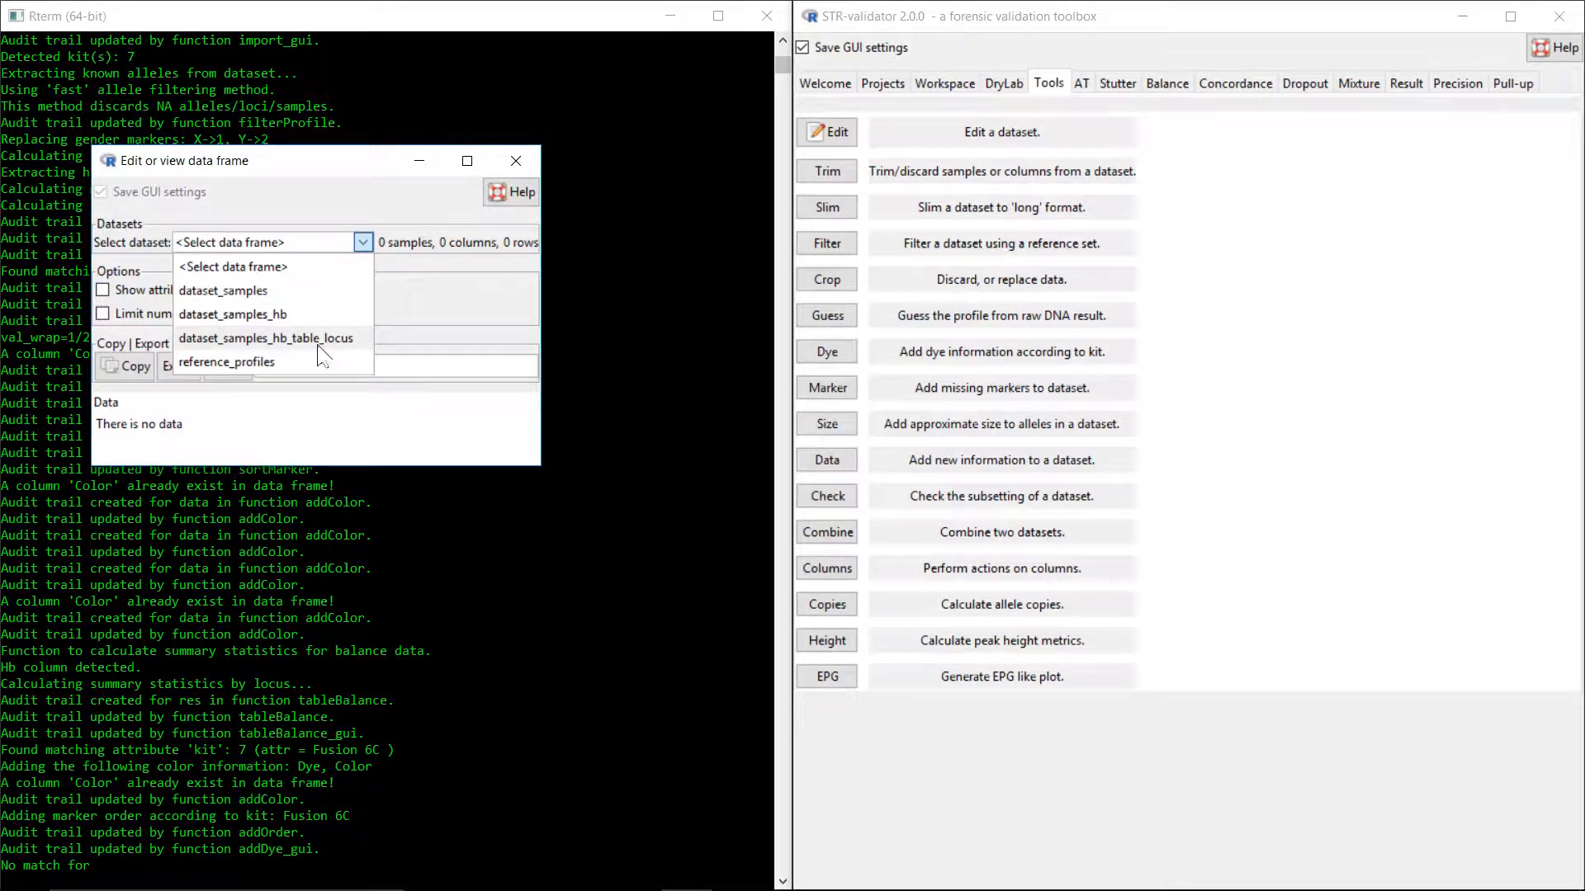
pyautogui.click(349, 339)
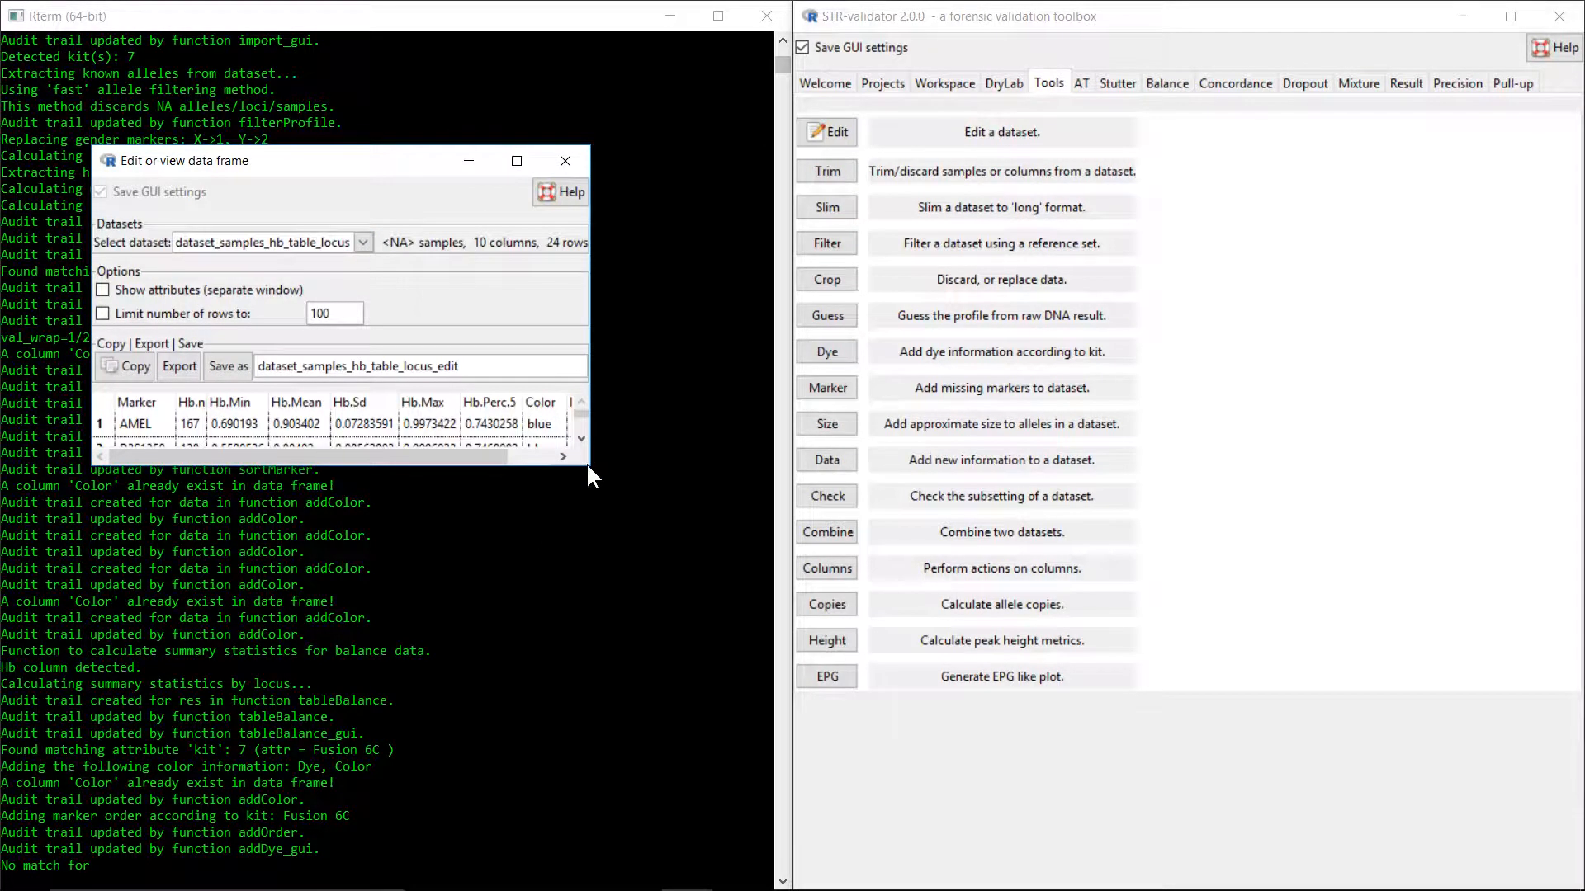
# - Copy the full dataset_samples_hb_table_locus table to the clipboard and paste it at A1 of a new LibreOffice Calc spreadsheet
pyautogui.moveTo(588, 462)
pyautogui.mouseDown()
pyautogui.moveTo(906, 714)
pyautogui.moveTo(885, 804)
pyautogui.mouseUp()
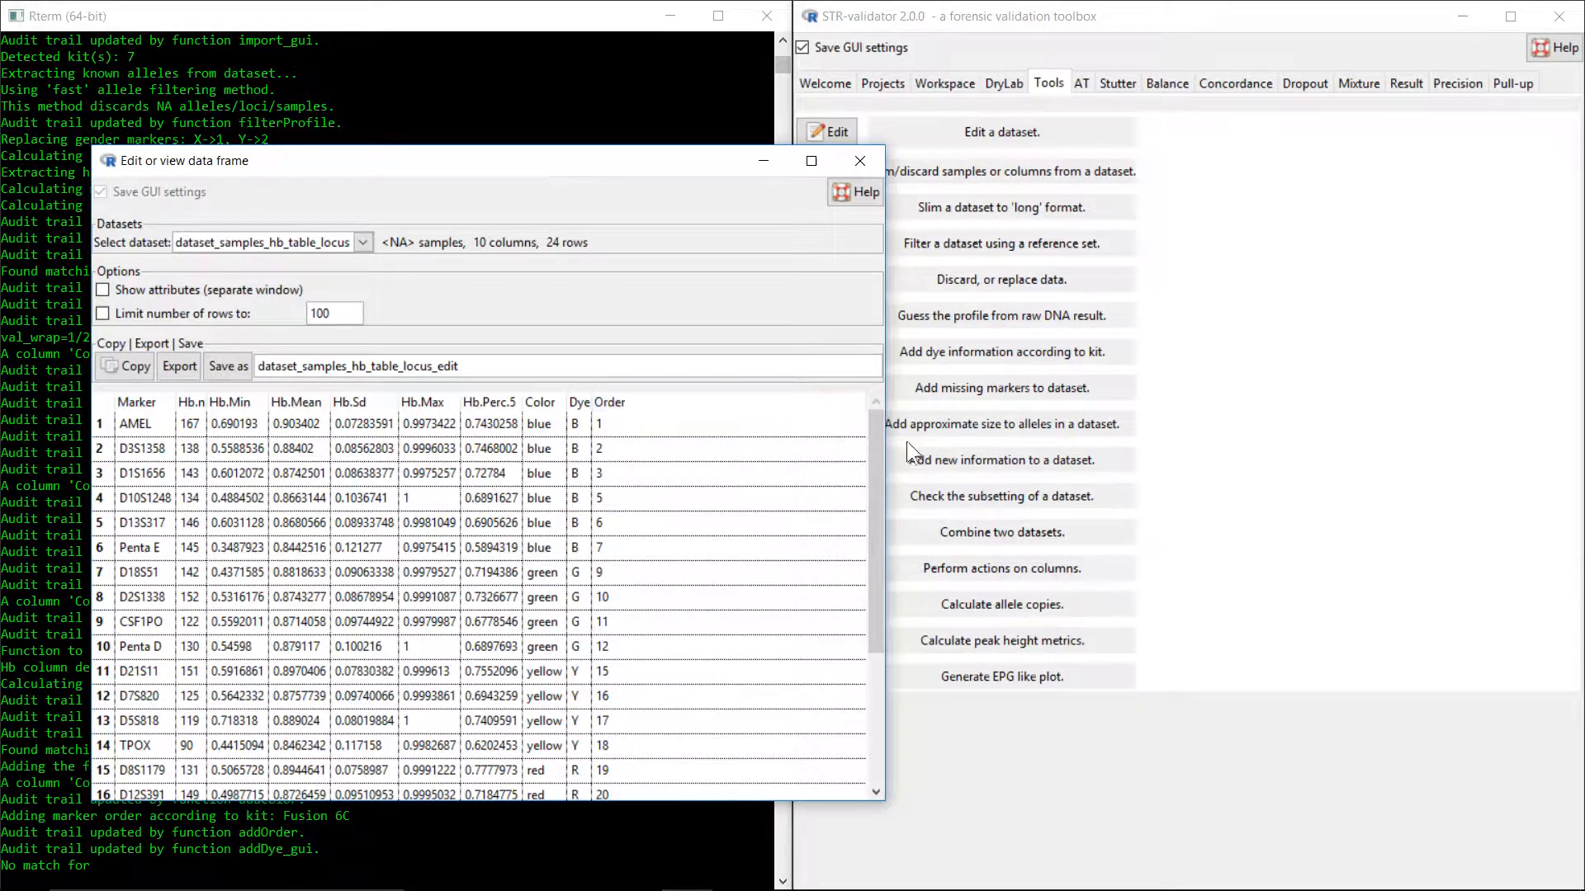
pyautogui.scroll(-3, 875, 449)
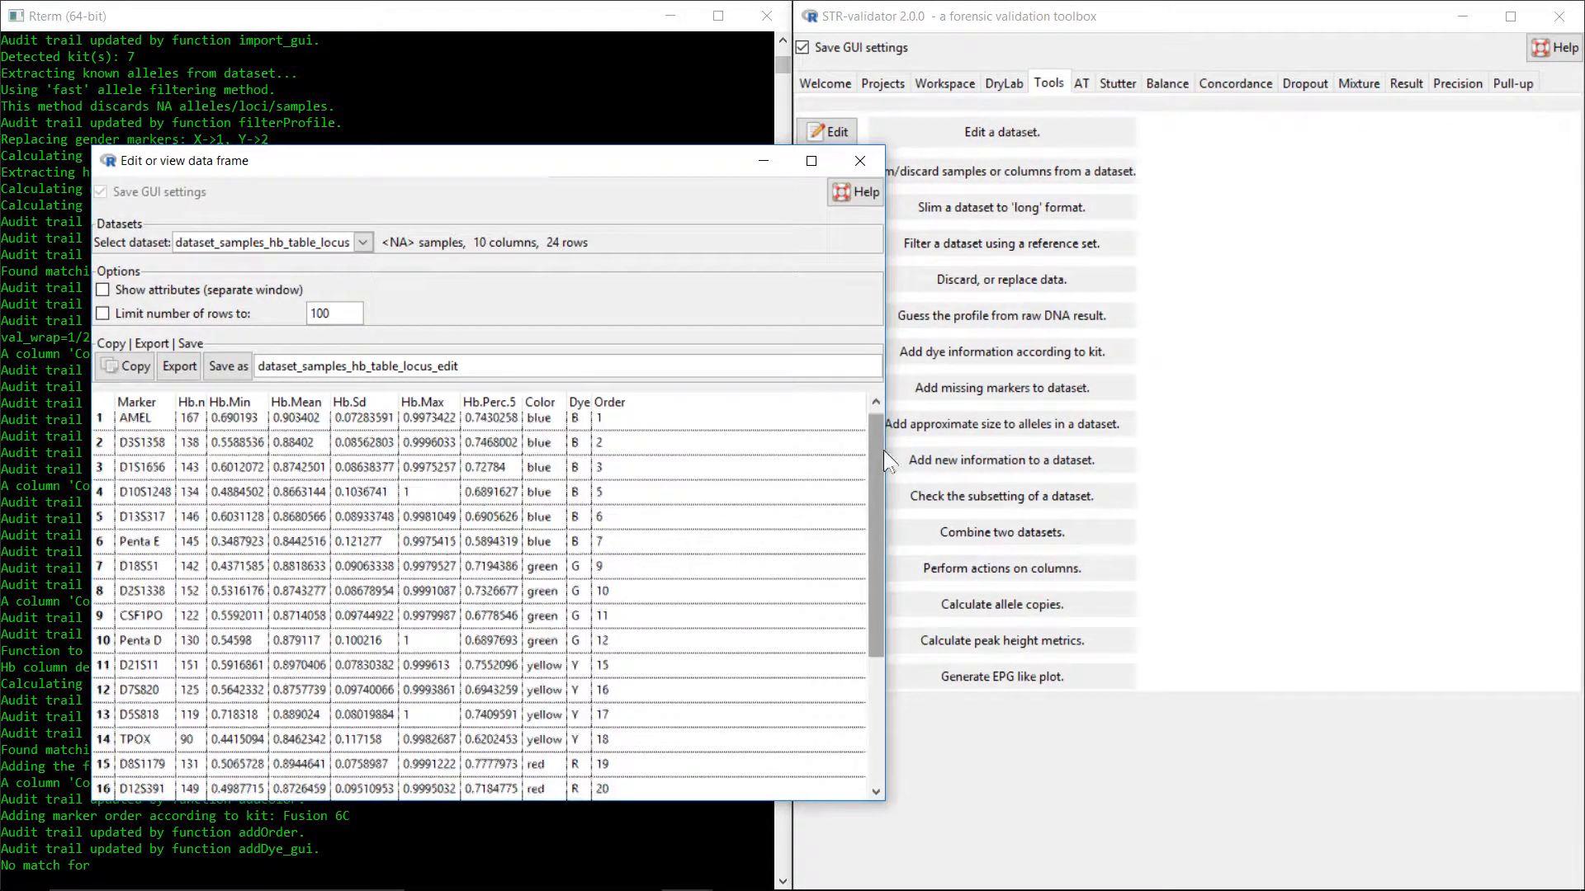
pyautogui.scroll(3, 881, 487)
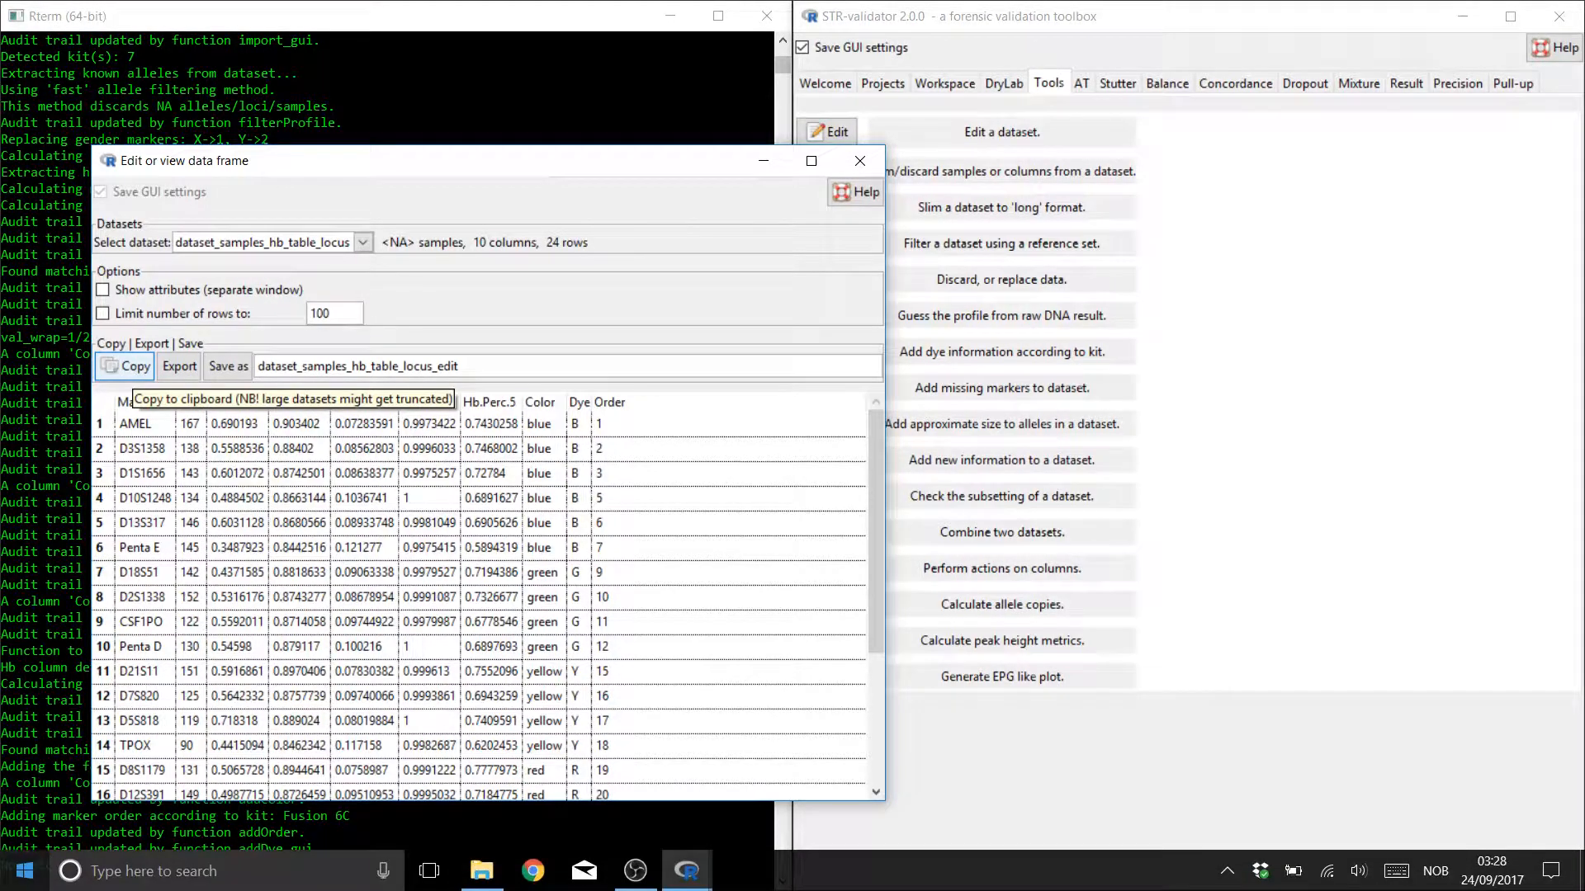
pyautogui.click(33, 862)
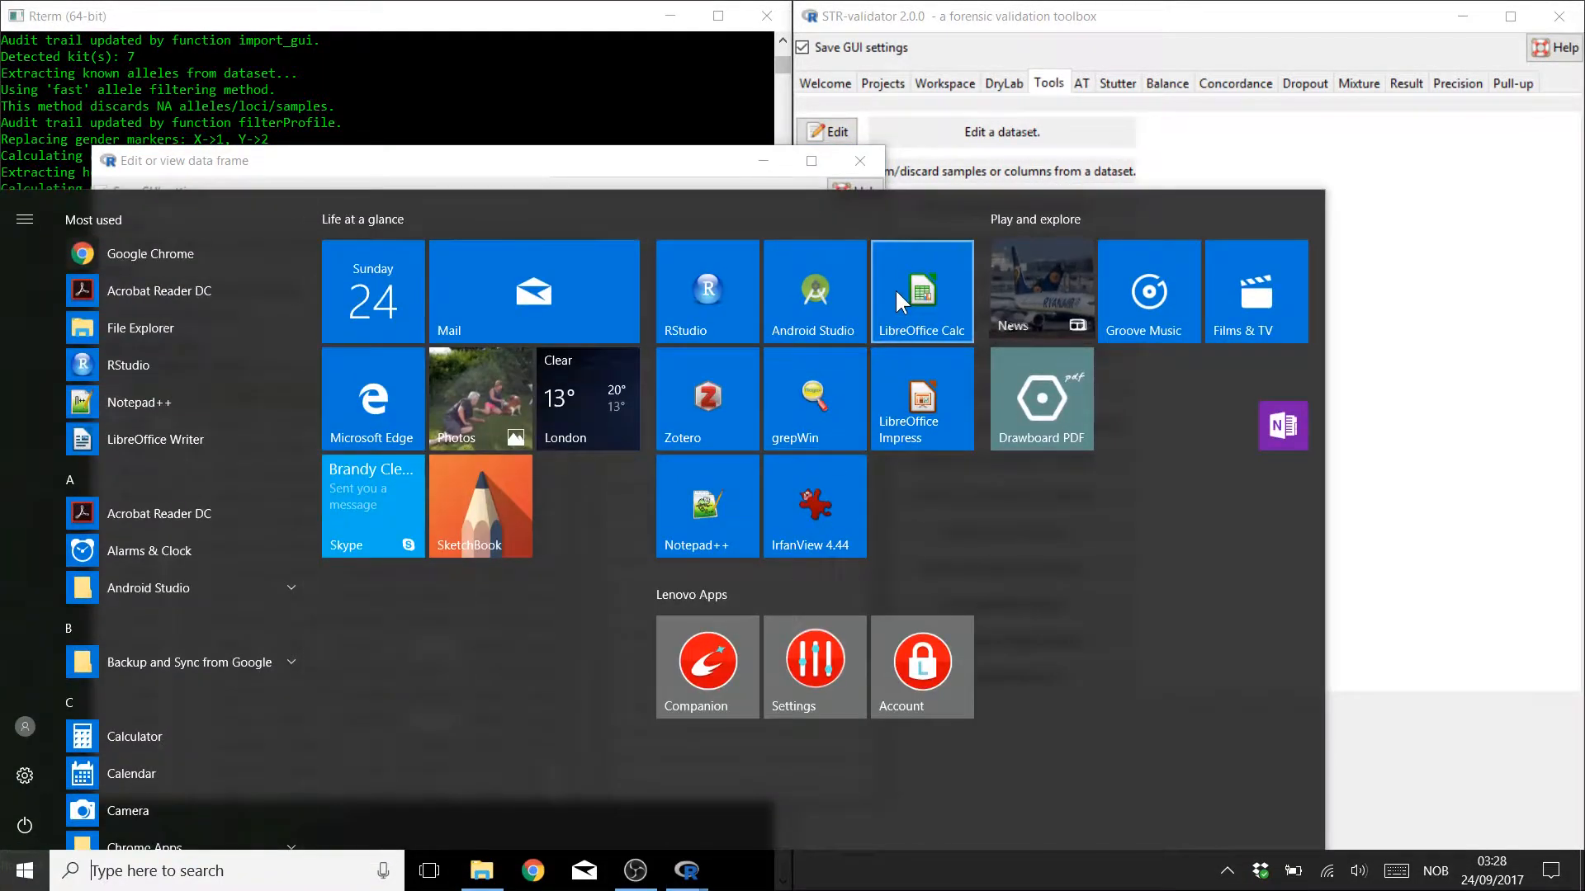
pyautogui.click(899, 290)
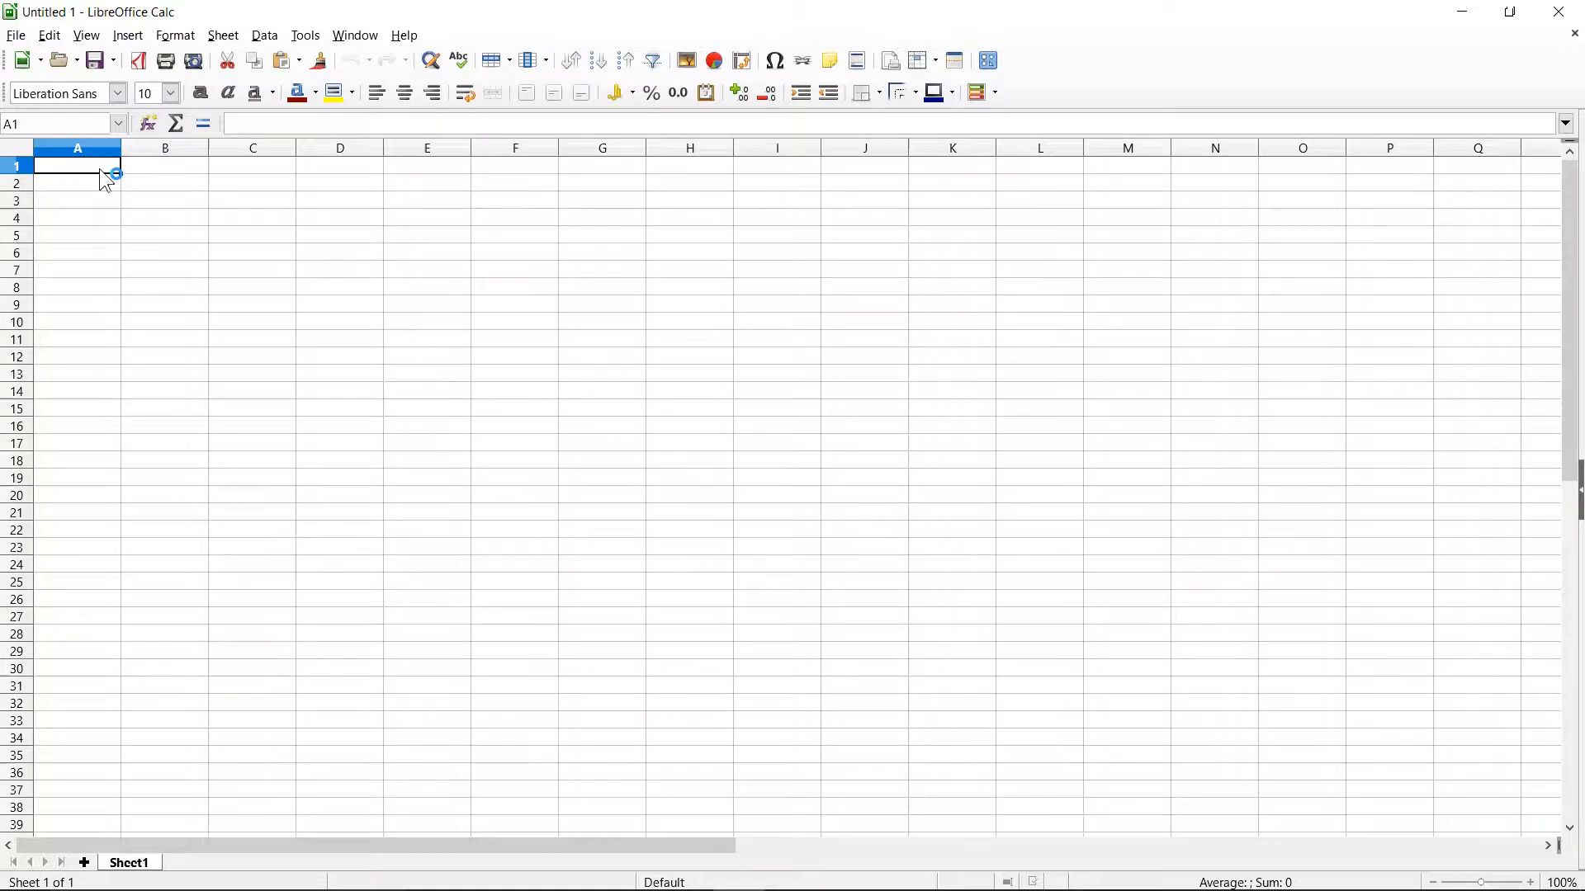
pyautogui.hotkey('ctrl', 'v')
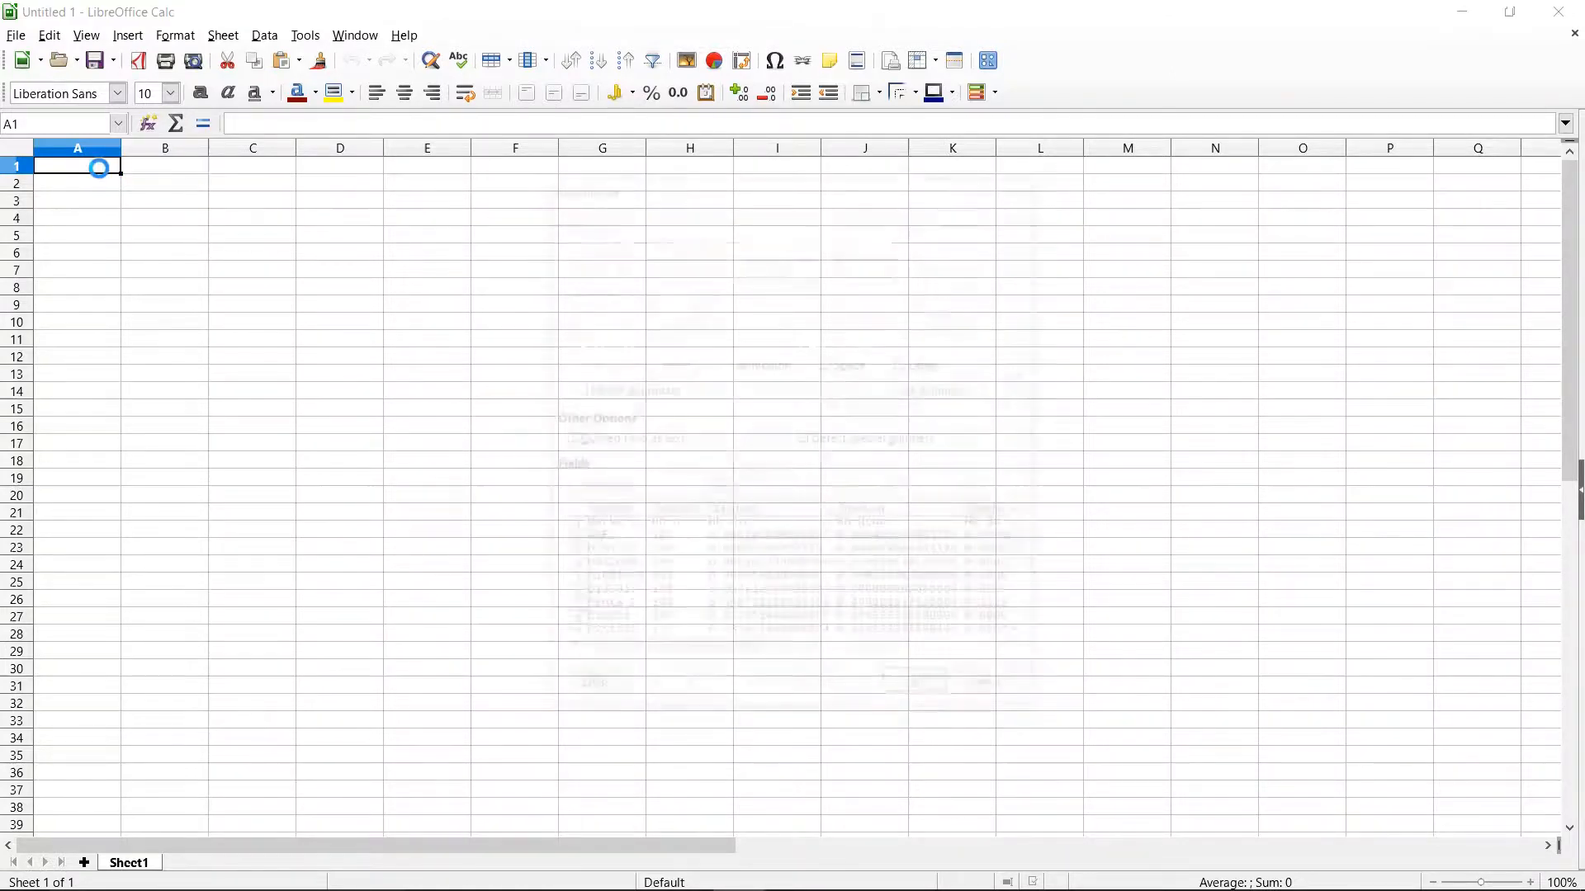
pyautogui.click(944, 688)
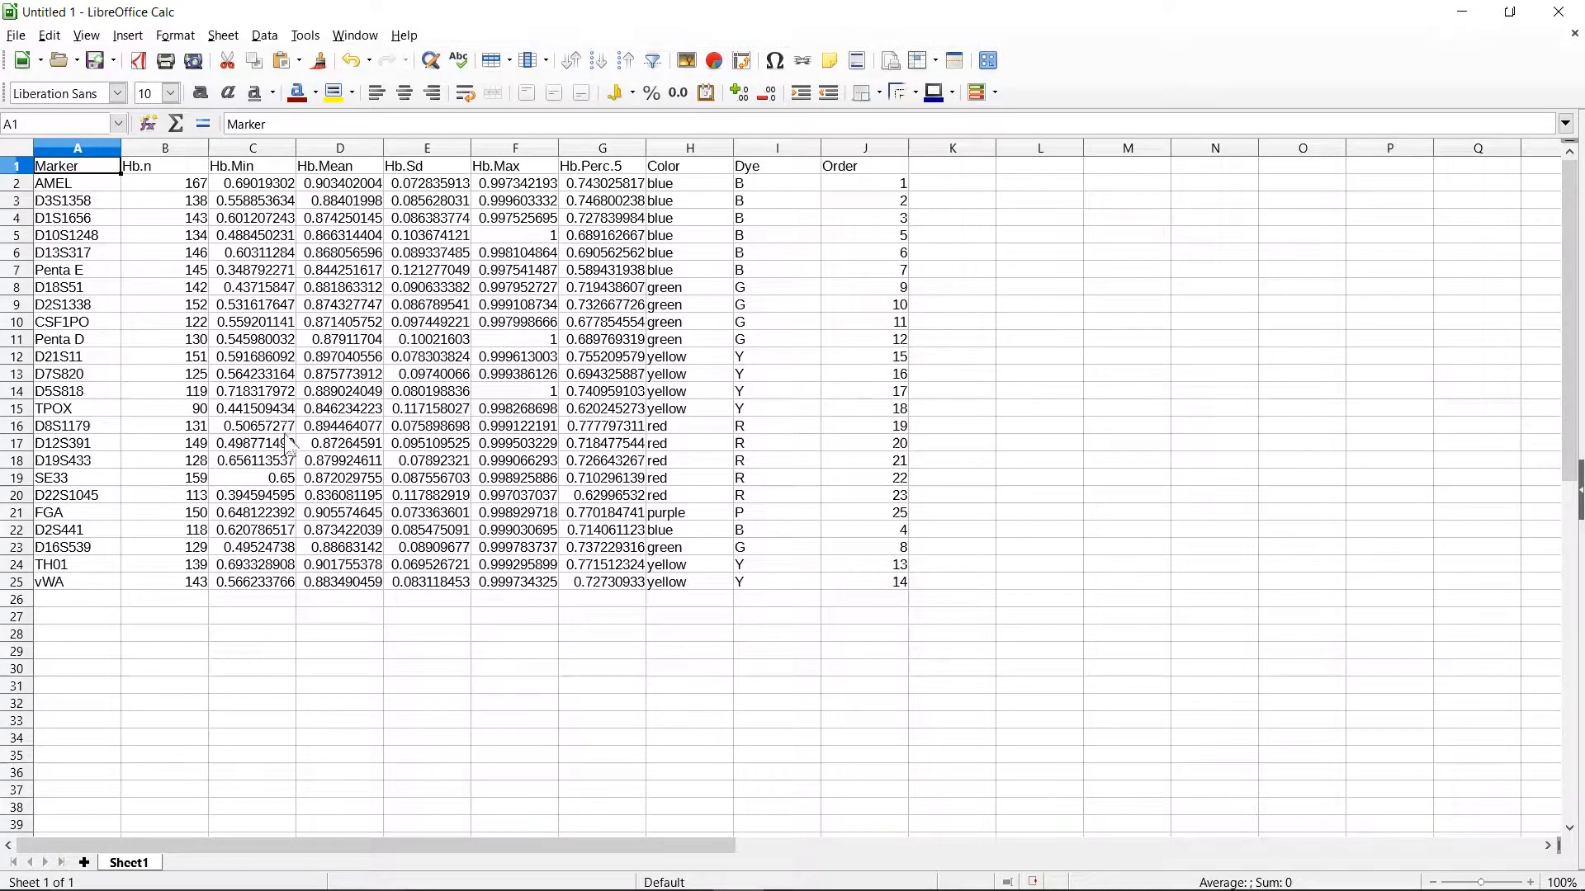
# - Calculate the minimum of the Hb.Mean column in cell D26 with the formula =MIN(D2:D25)
pyautogui.click(348, 602)
pyautogui.press('Left')
pyautogui.press('Right')
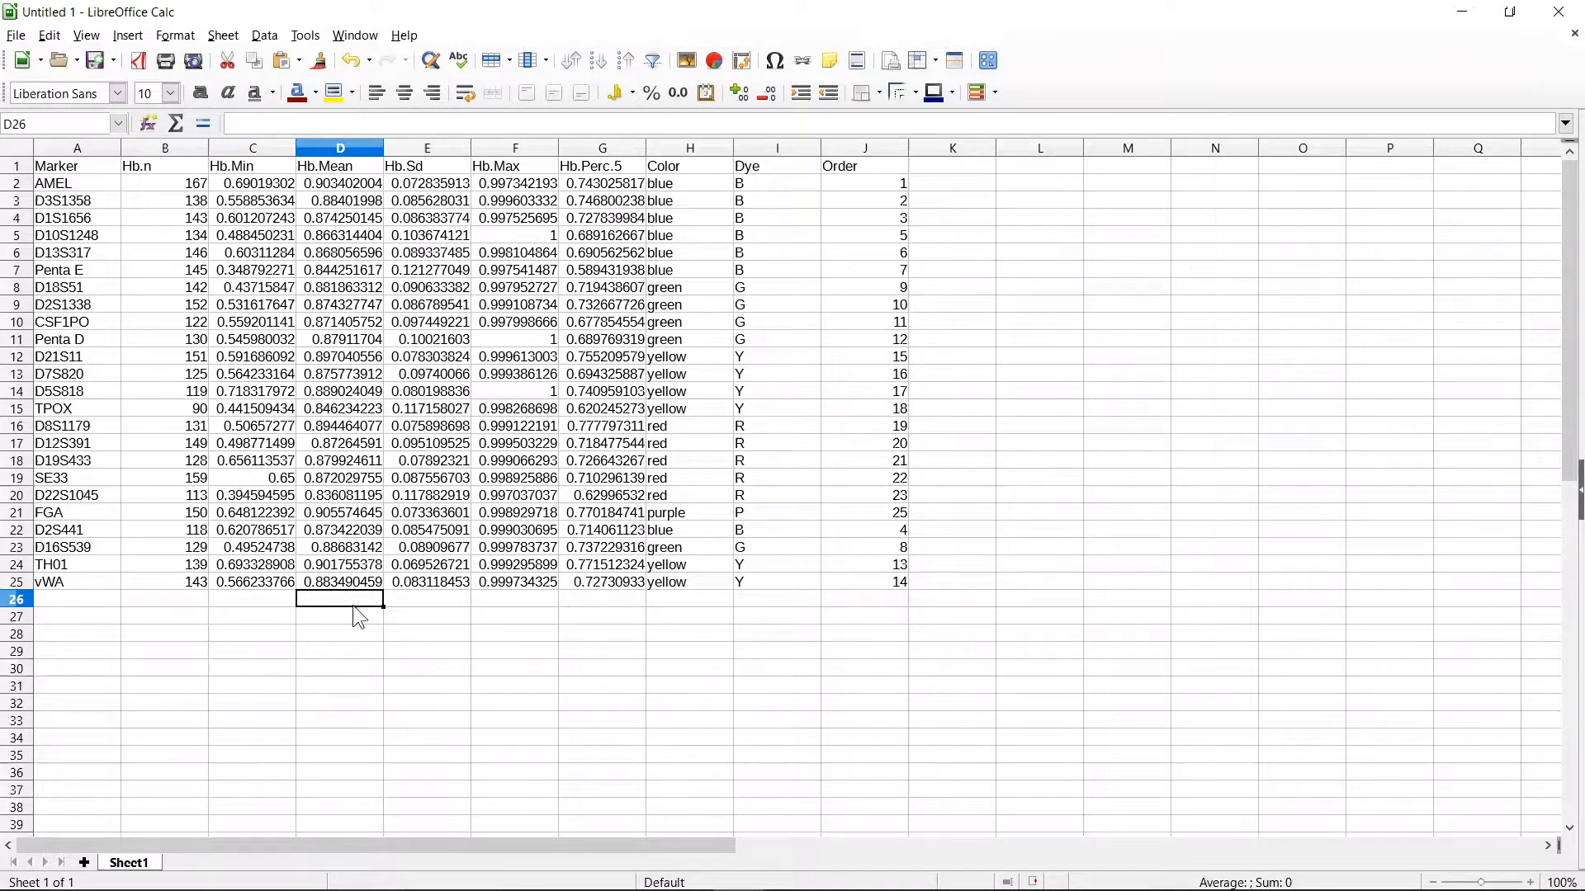
pyautogui.write('=')
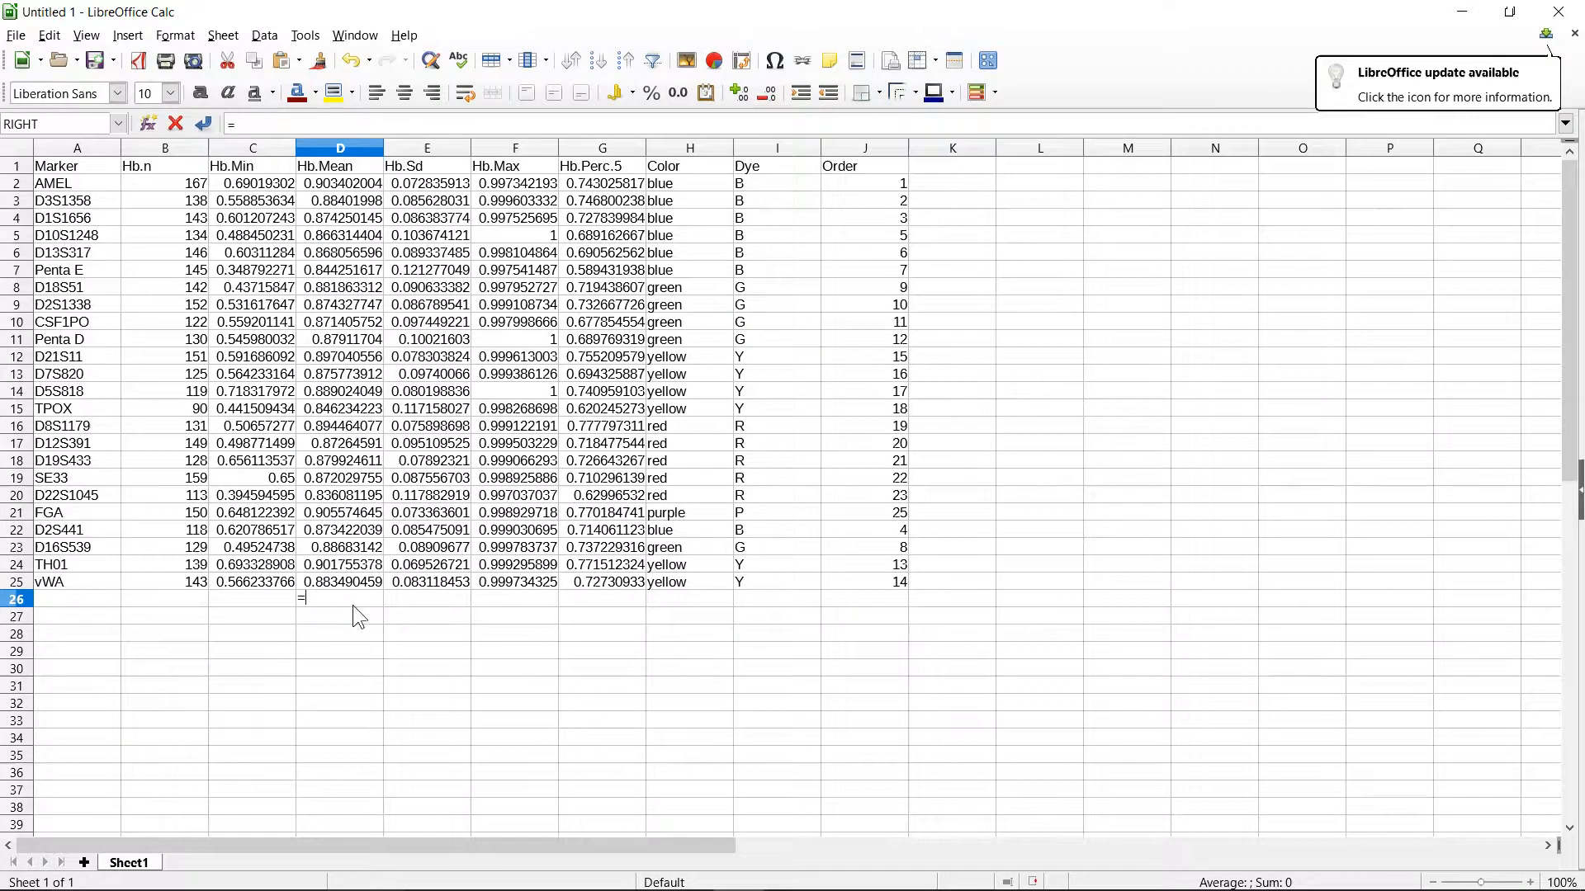
pyautogui.write('MIN')
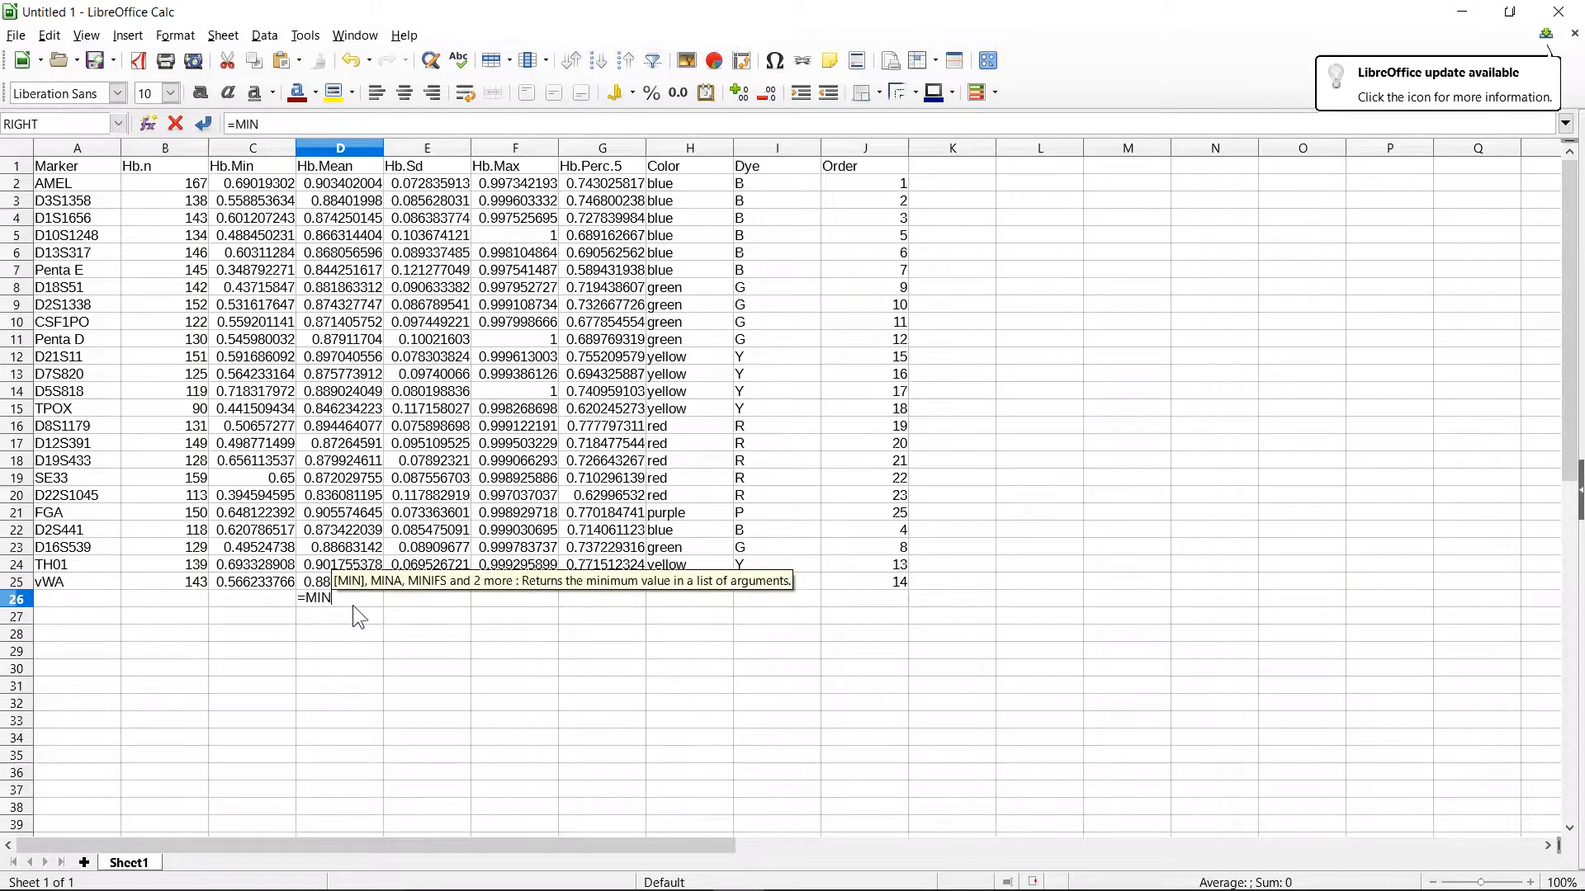
pyautogui.write('(')
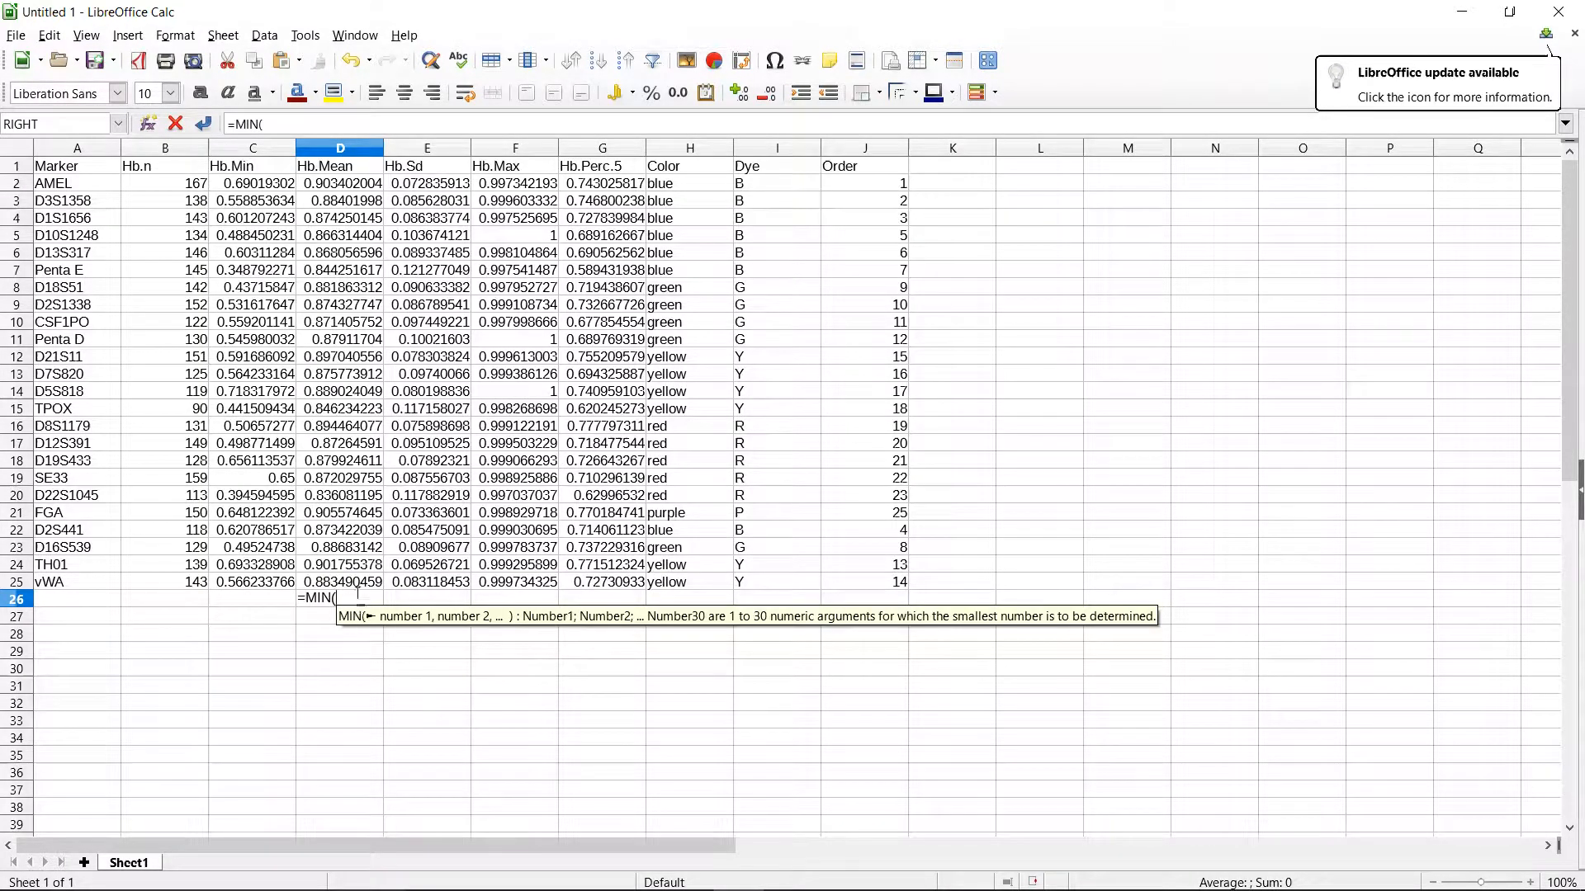
pyautogui.moveTo(363, 582); pyautogui.dragTo(343, 188)
pyautogui.press('Return')
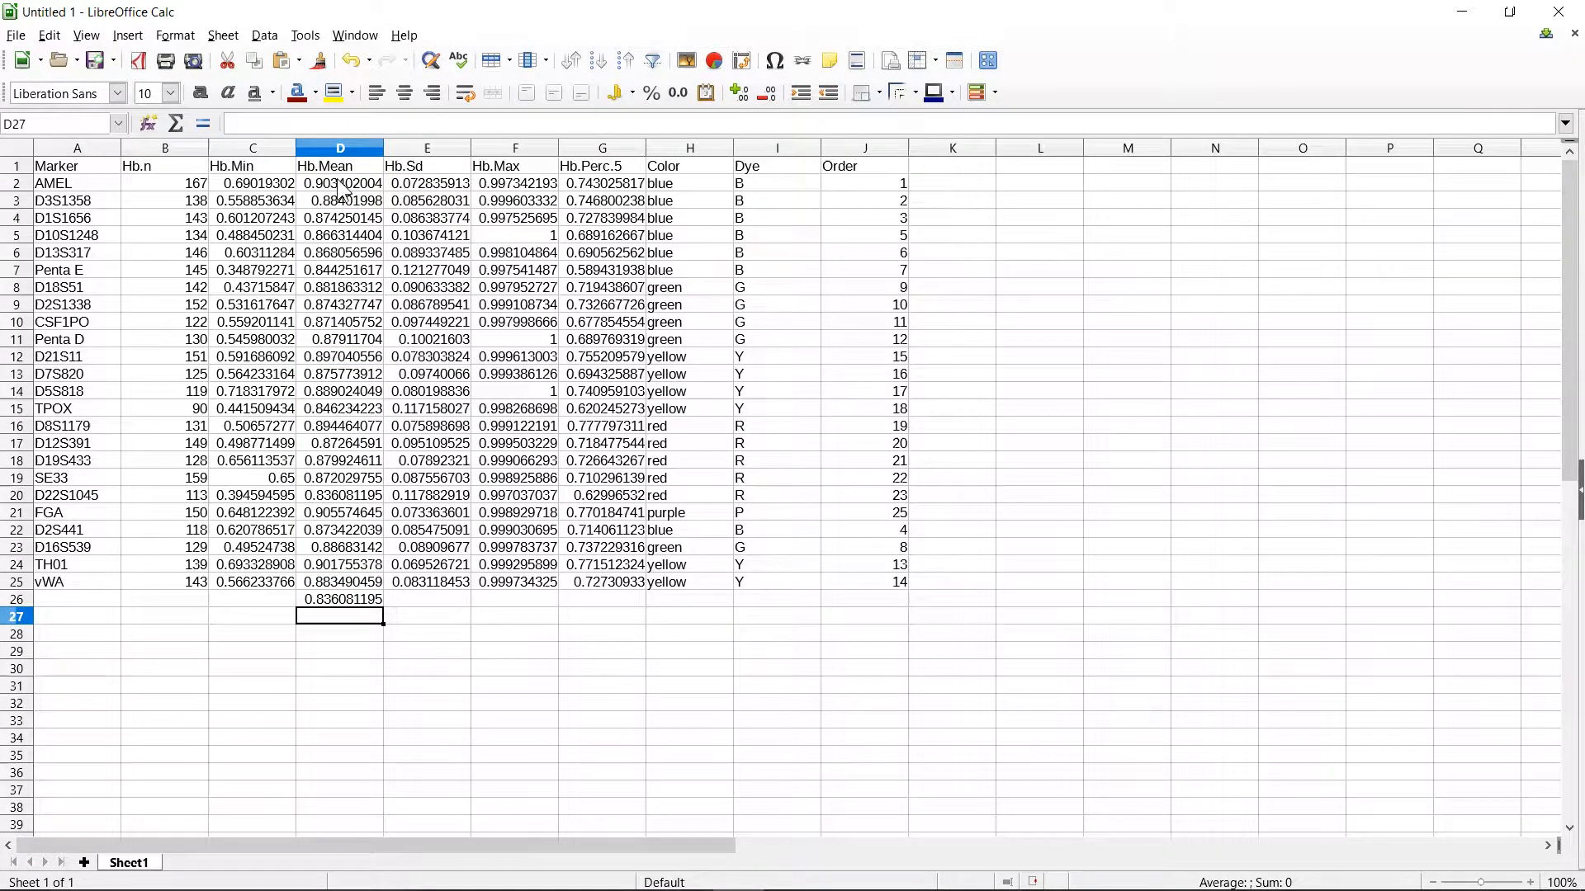
# - Calculate the maximum of the Hb.Mean column in cell D27 with the formula =MAX(D2:D25)
pyautogui.write('=MAX(')
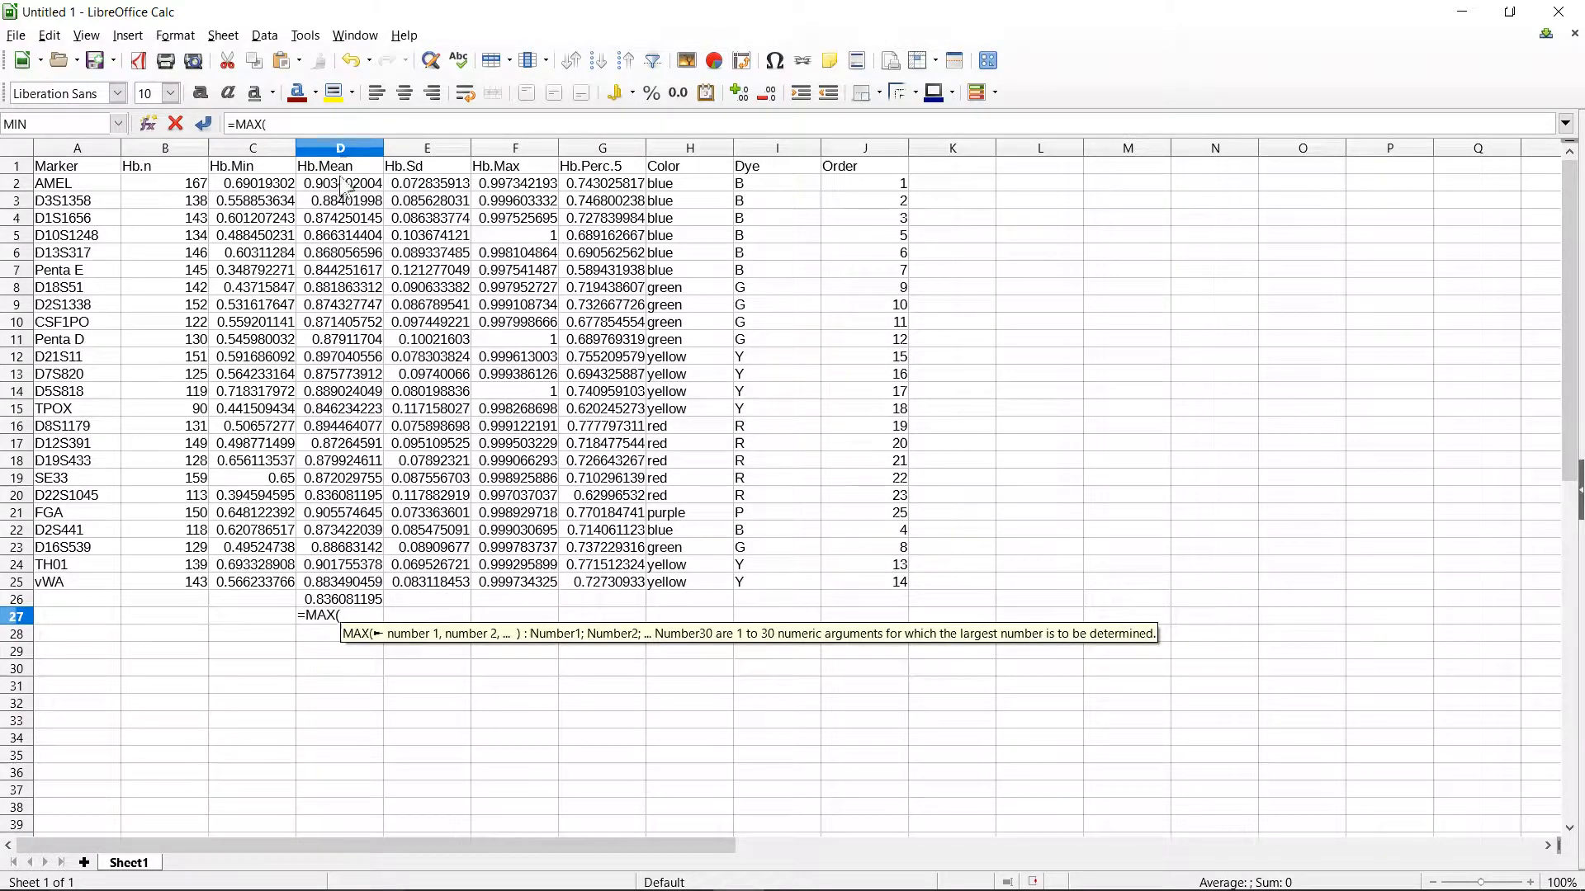
pyautogui.moveTo(347, 585); pyautogui.dragTo(330, 196)
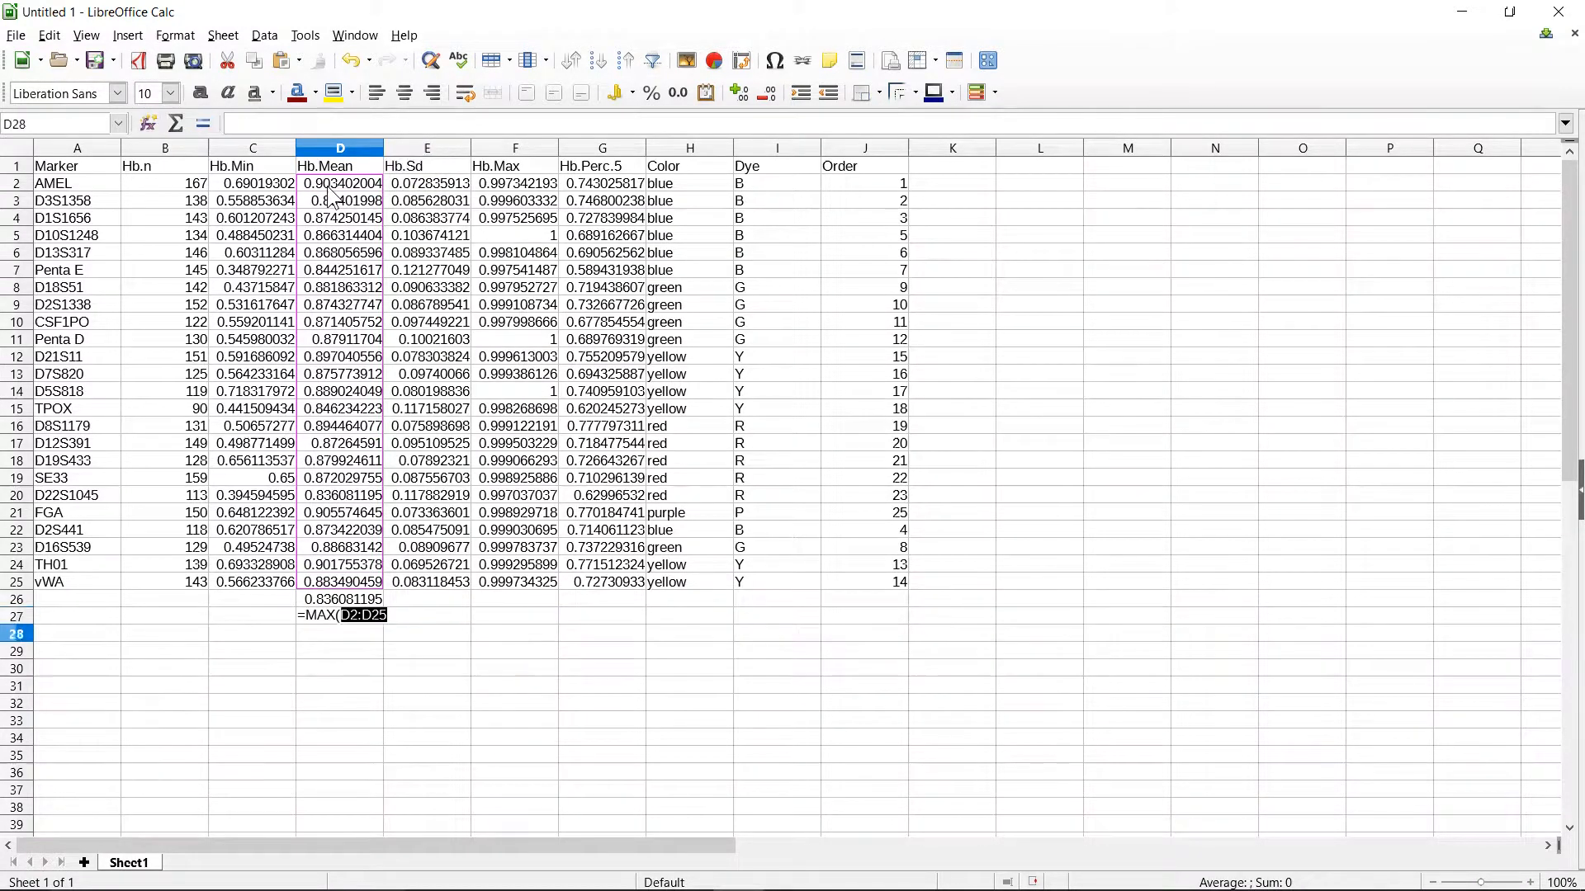
pyautogui.press('Return')
# - Copy the minimum and maximum formulas from D26:D27 to G26:G27 for Hb.Perc.5 and to E26:E27 for Hb.Sd
pyautogui.press('Up')
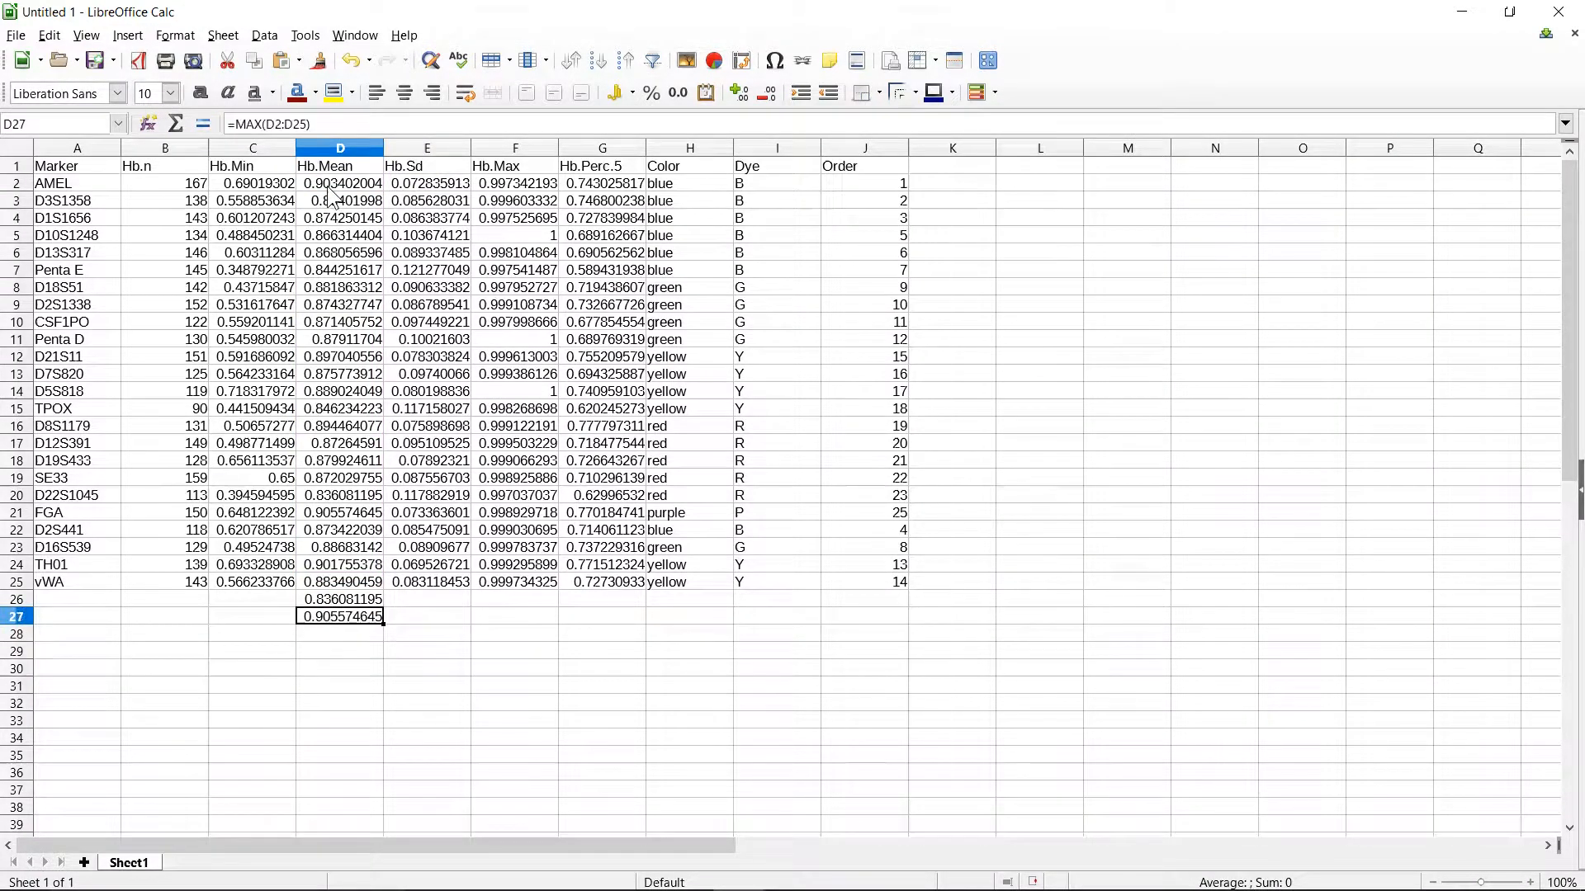
pyautogui.hotkey('shift', 'Up')
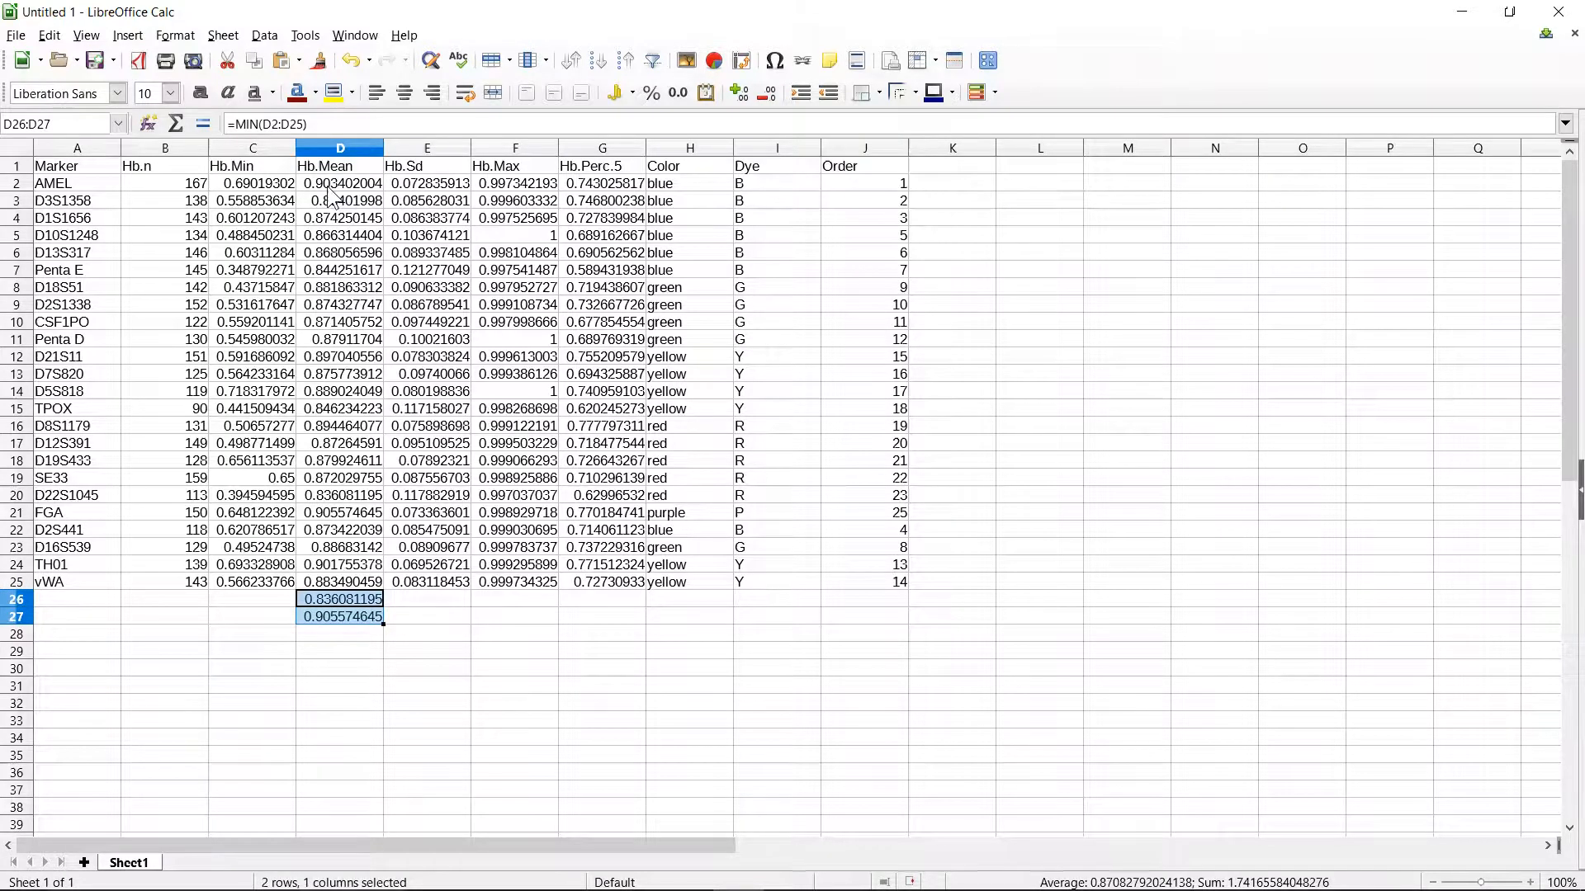
pyautogui.press('Right')
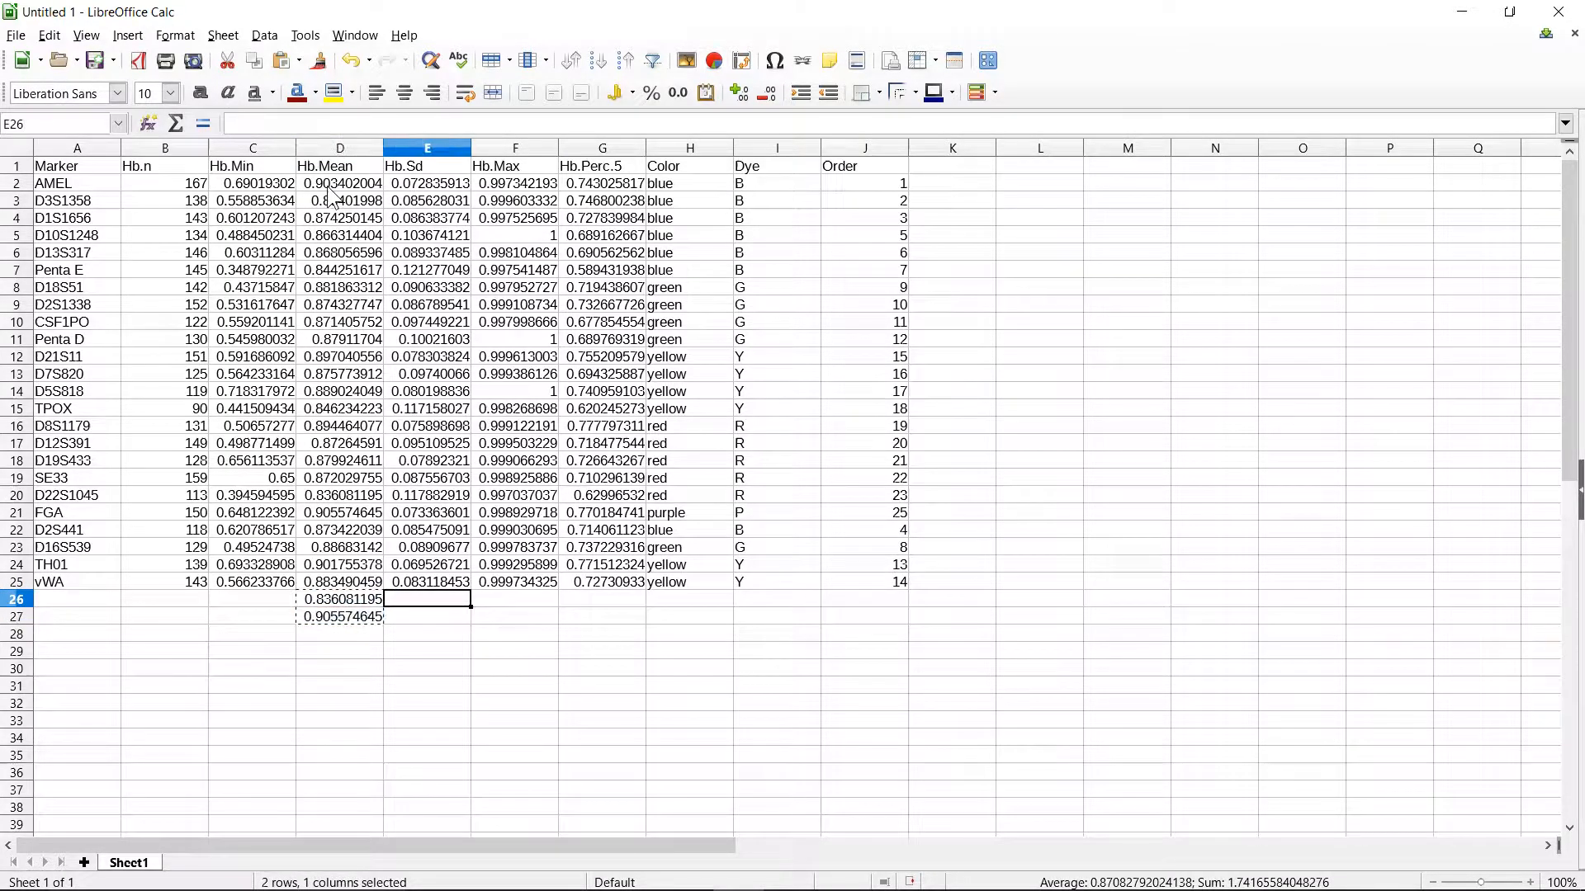
pyautogui.press('Right')
pyautogui.press('Right')
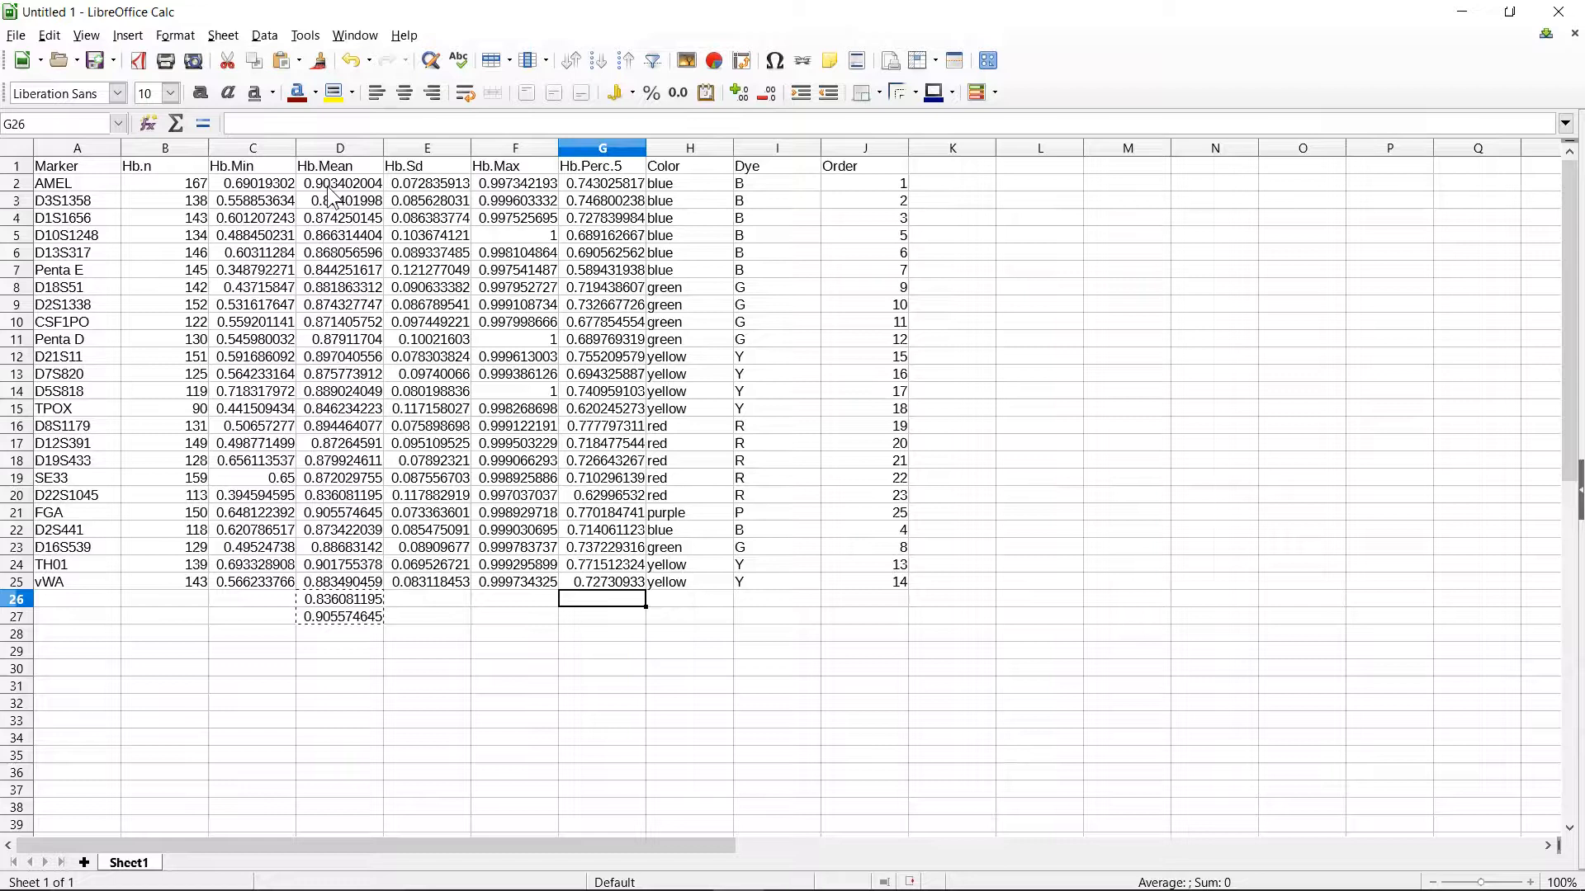
pyautogui.write('0.589431938 0.777797311')
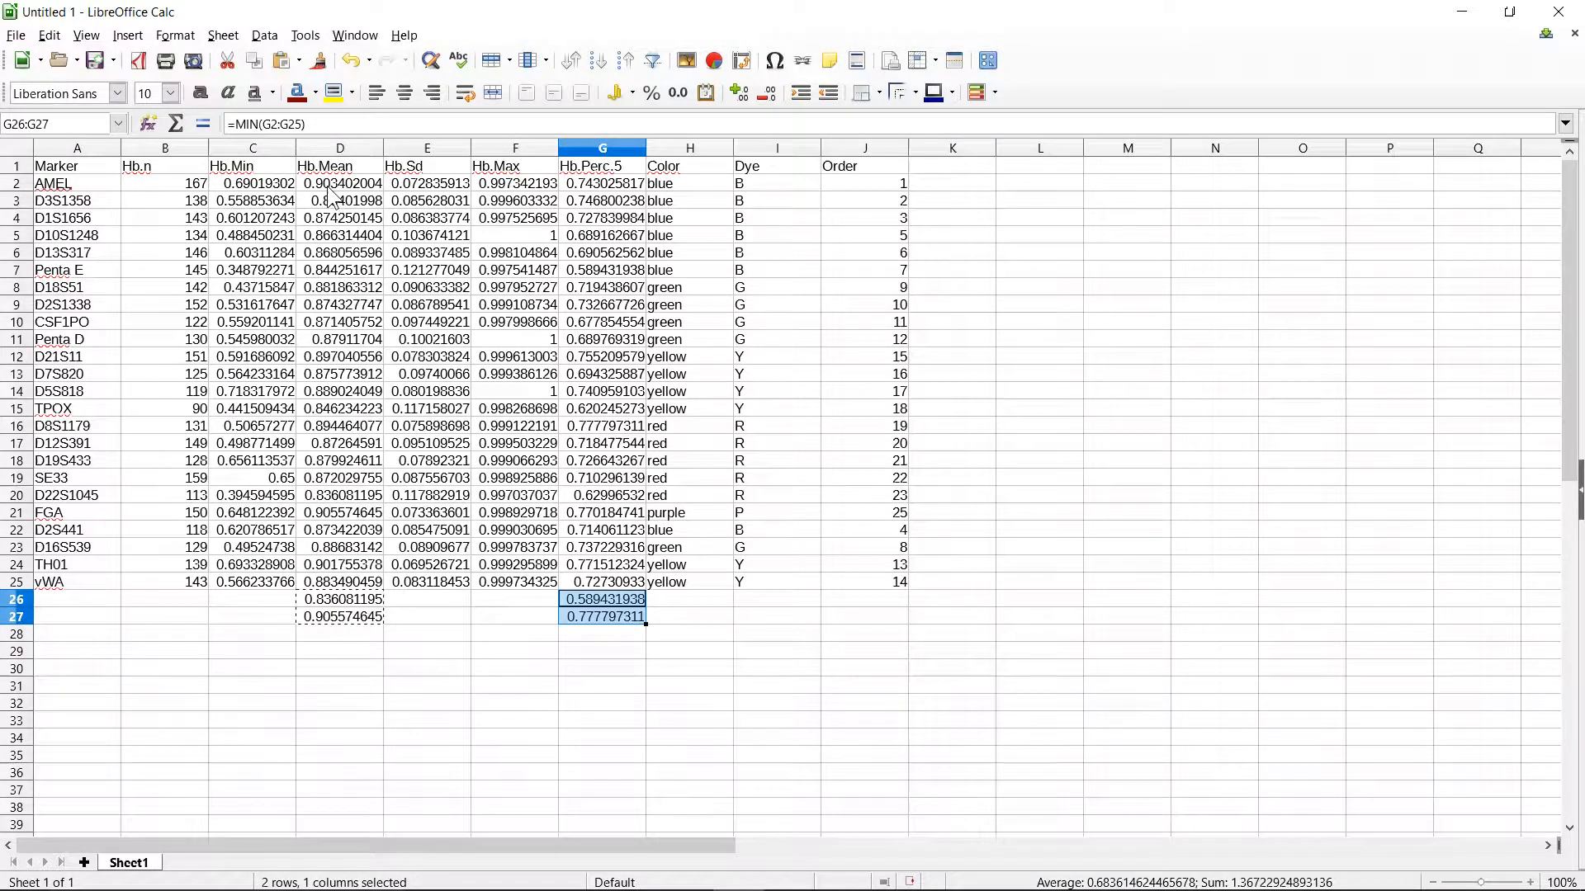
pyautogui.press('Left')
pyautogui.press('Left')
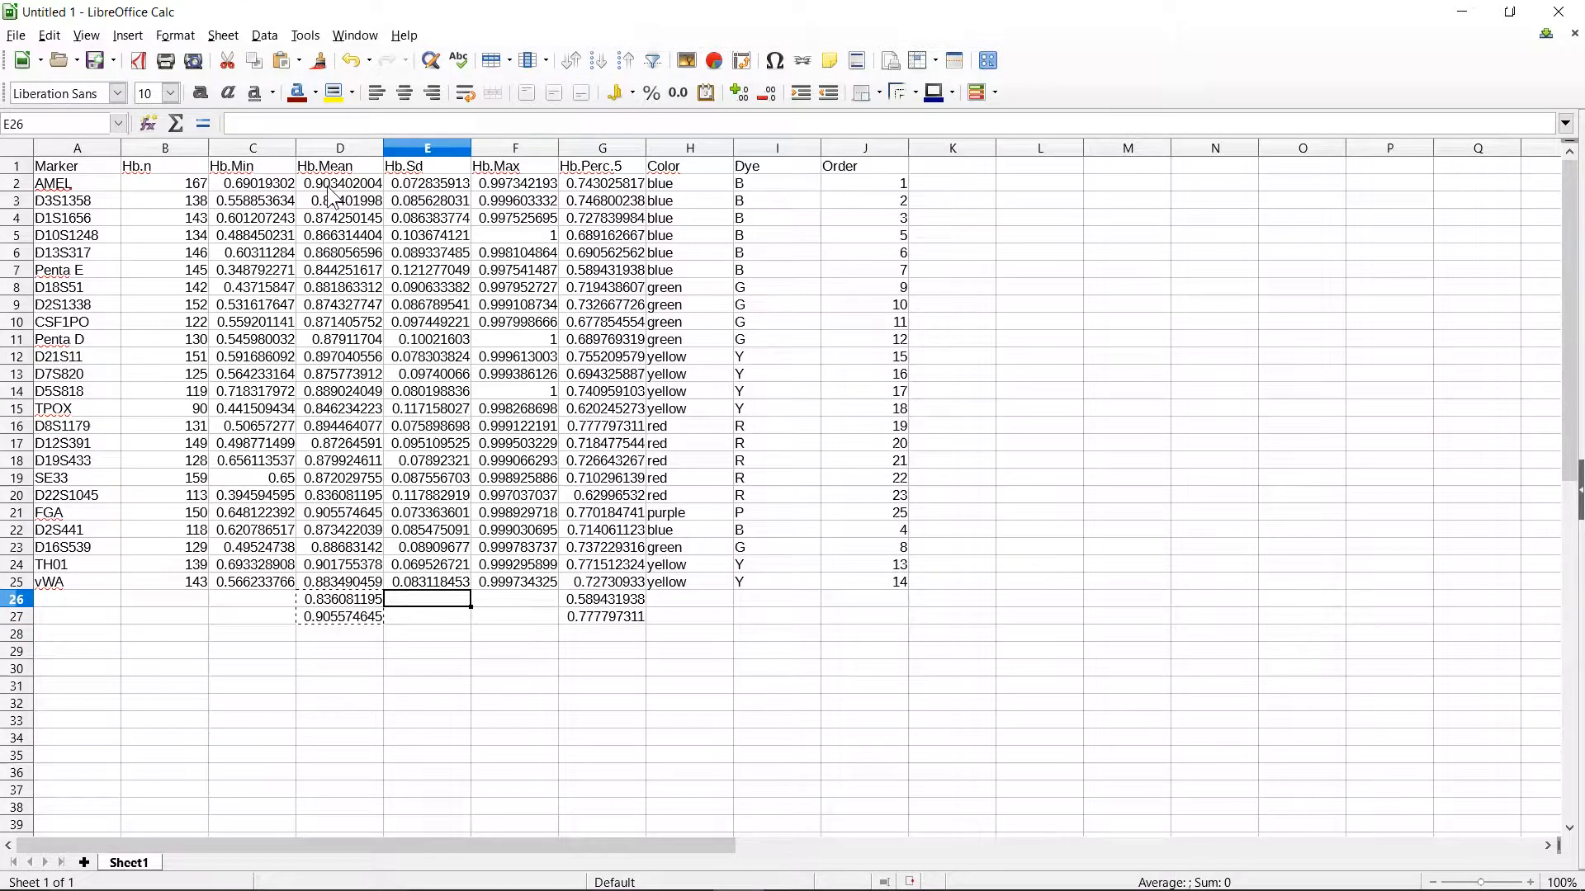
pyautogui.write('0.069526721 0.121277049')
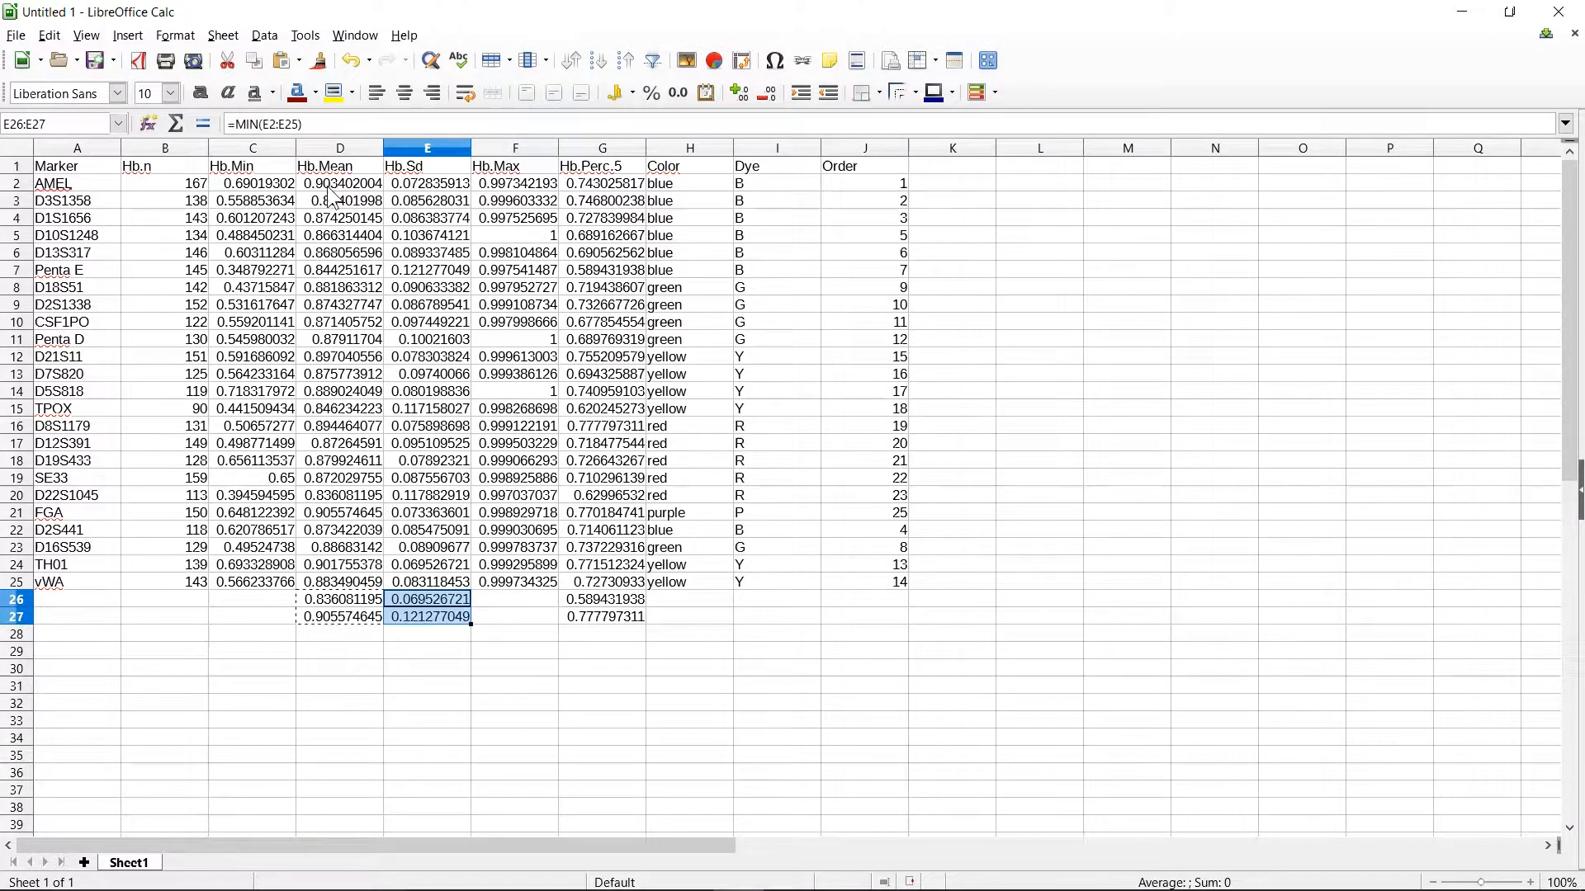
# - Label the two summary rows "MIN:" in A26 and "MAX:" in A27
pyautogui.press('Left')
pyautogui.press('Left')
pyautogui.press('Left')
pyautogui.press('Left')
pyautogui.write('MIN:')
pyautogui.press('Return')
pyautogui.write('MAX:')
pyautogui.press('Up')
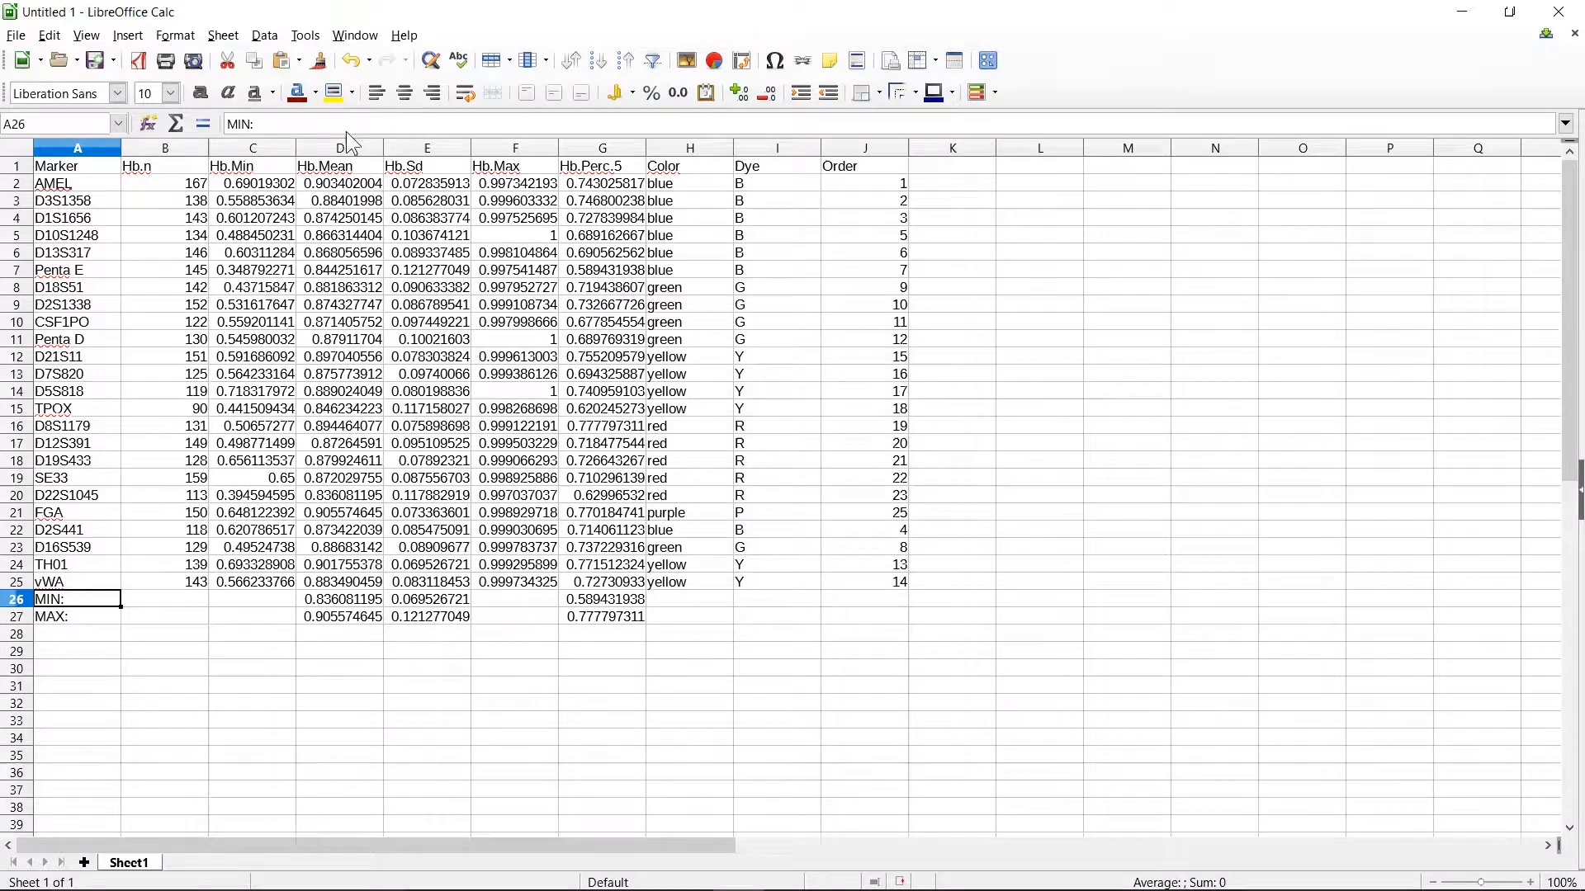
# - Format columns C to G, Hb.Min through Hb.Perc.5, as numbers with three decimal places
pyautogui.moveTo(250, 157); pyautogui.dragTo(589, 160)
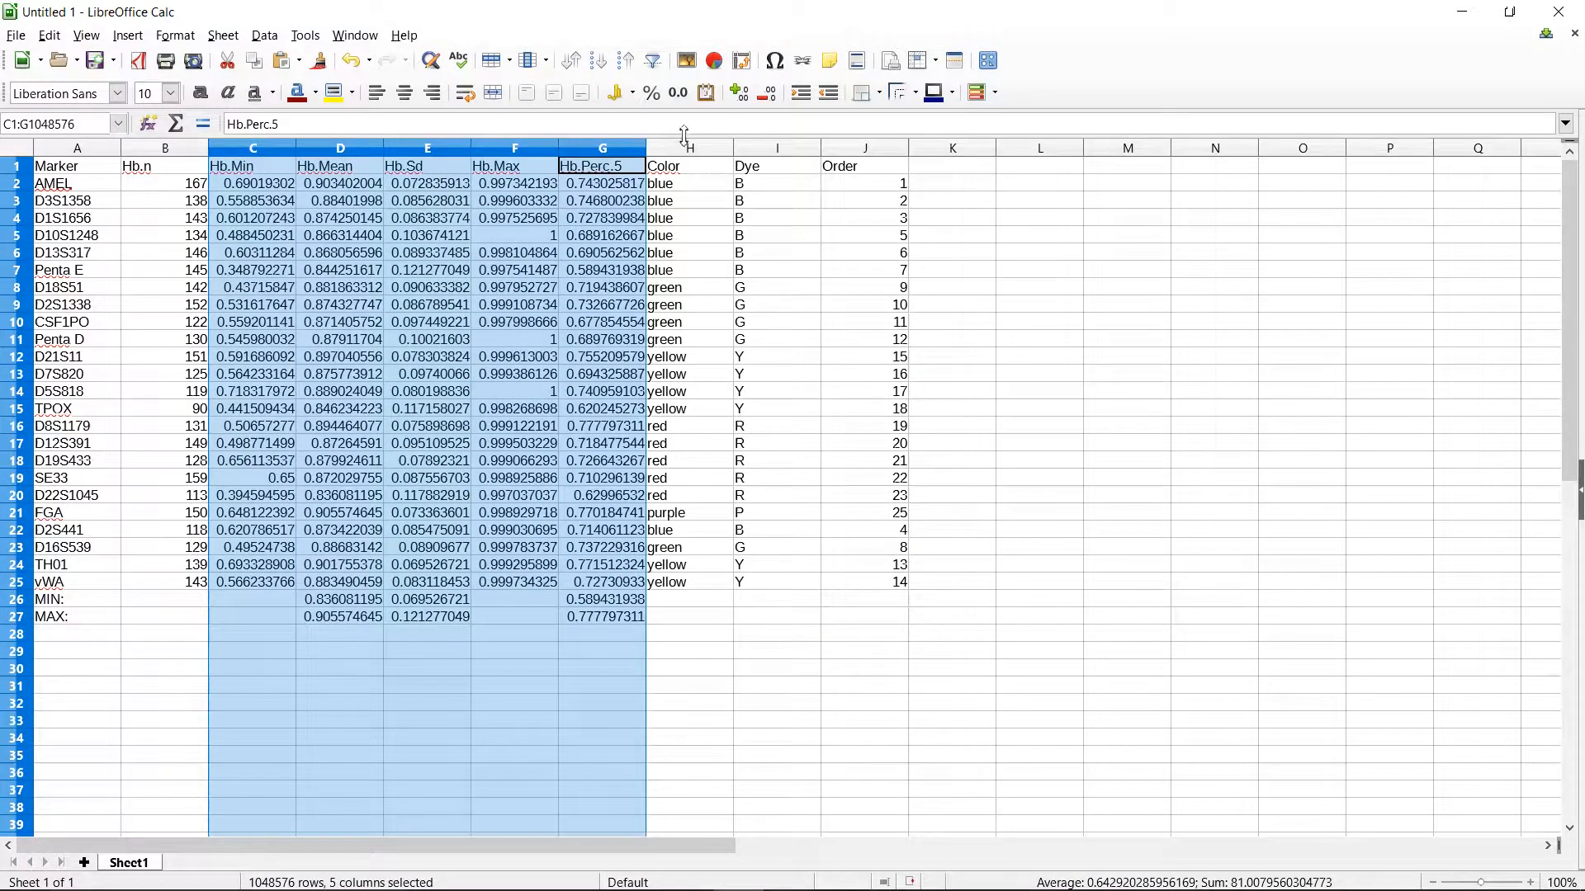
pyautogui.click(678, 94)
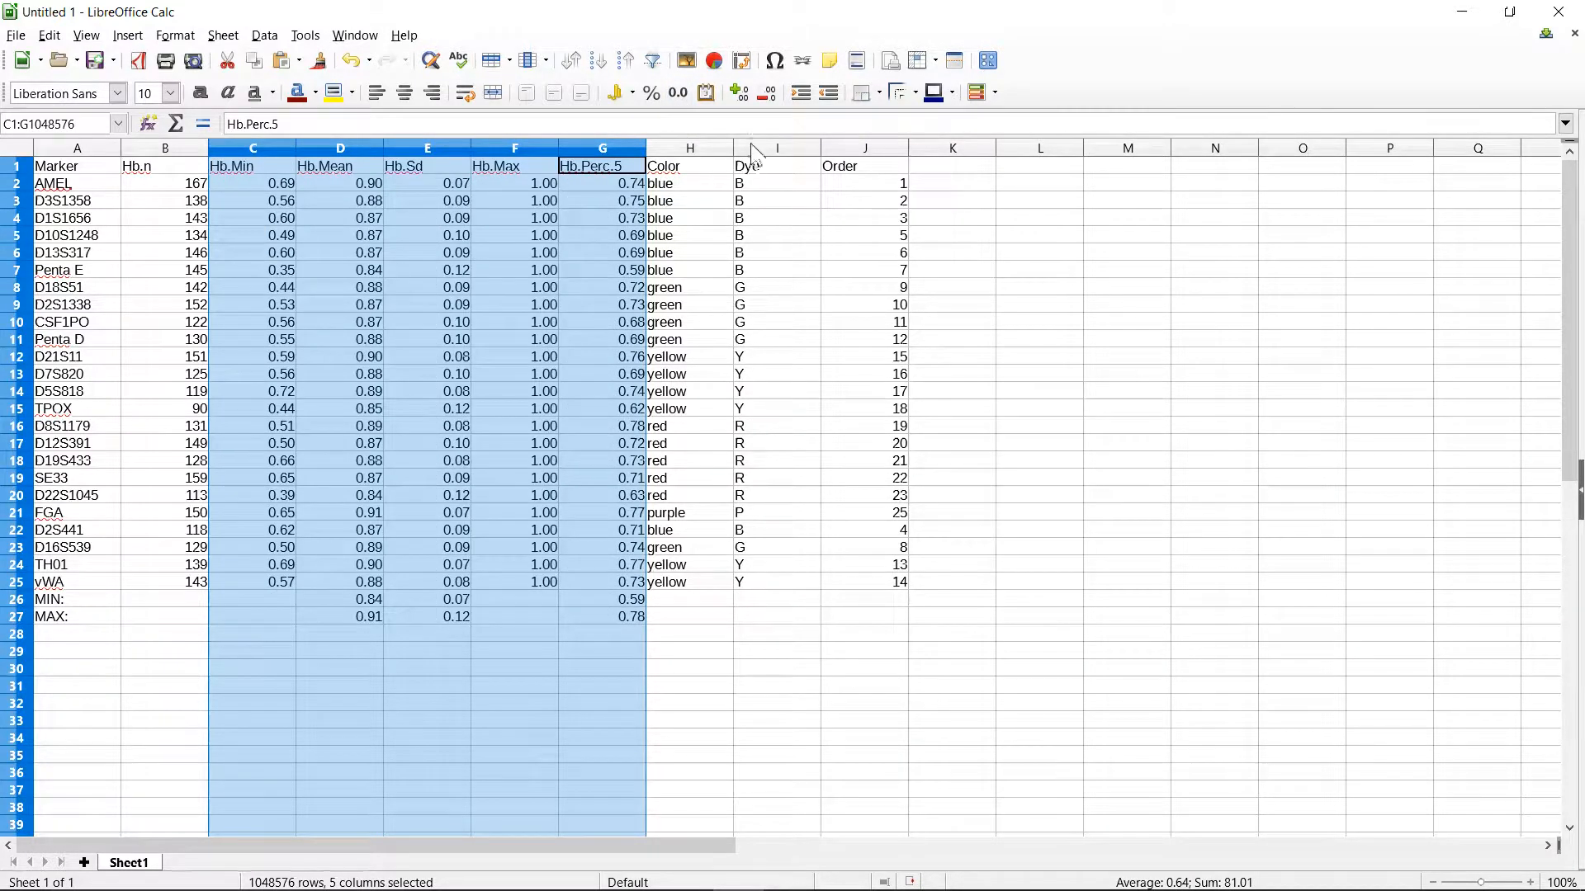
pyautogui.click(739, 93)
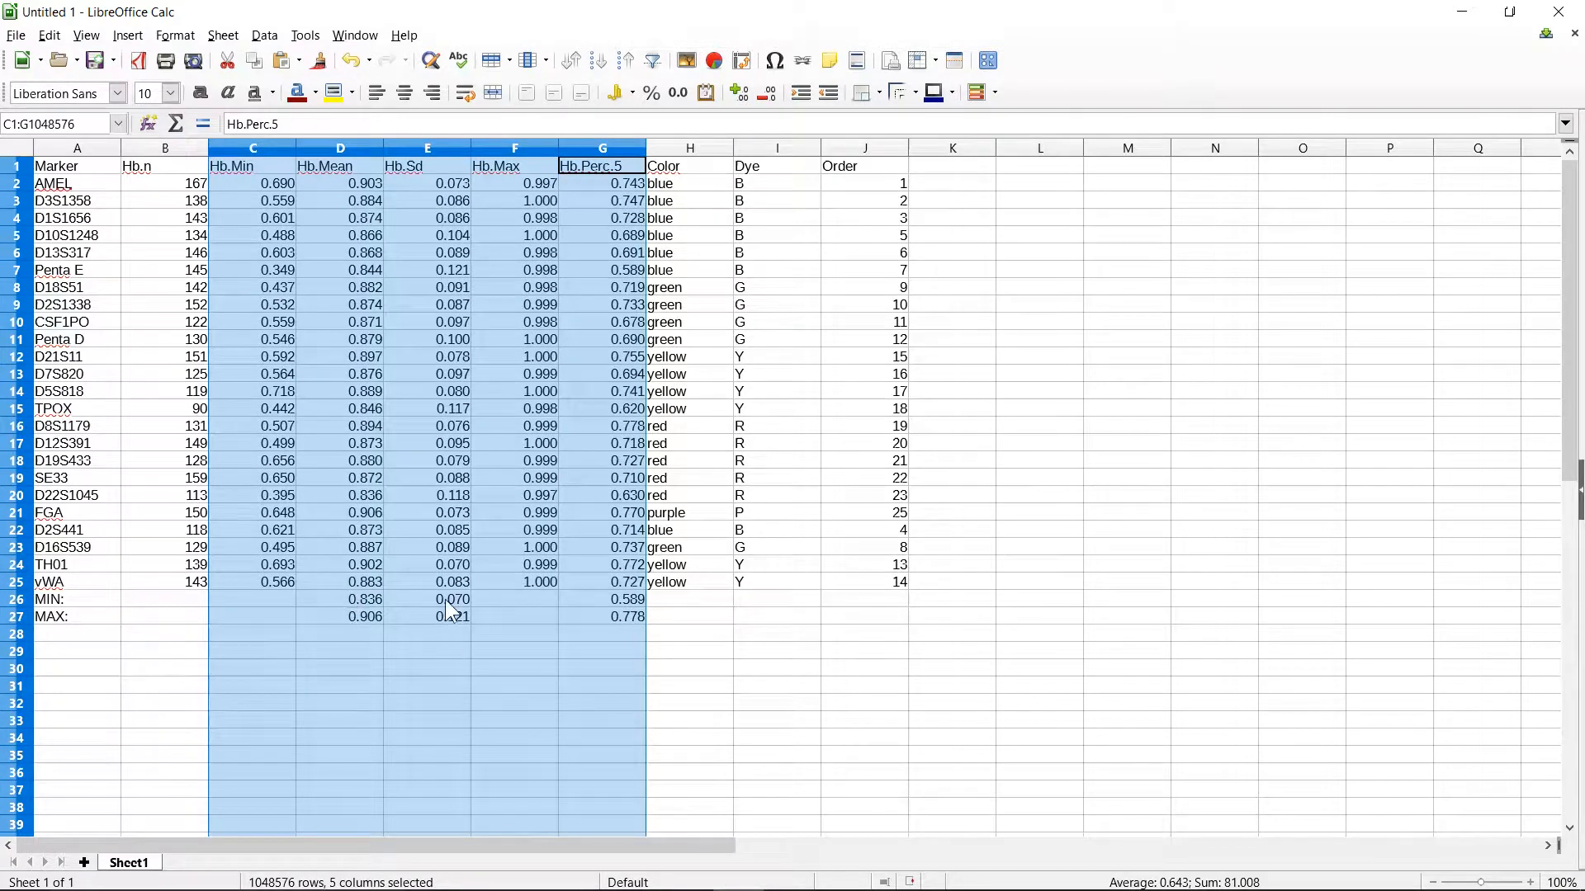
# - Make the header row A1:J1 and the MIN and MAX rows A26:H27 bold
pyautogui.click(79, 168)
pyautogui.moveTo(139, 175); pyautogui.dragTo(865, 161)
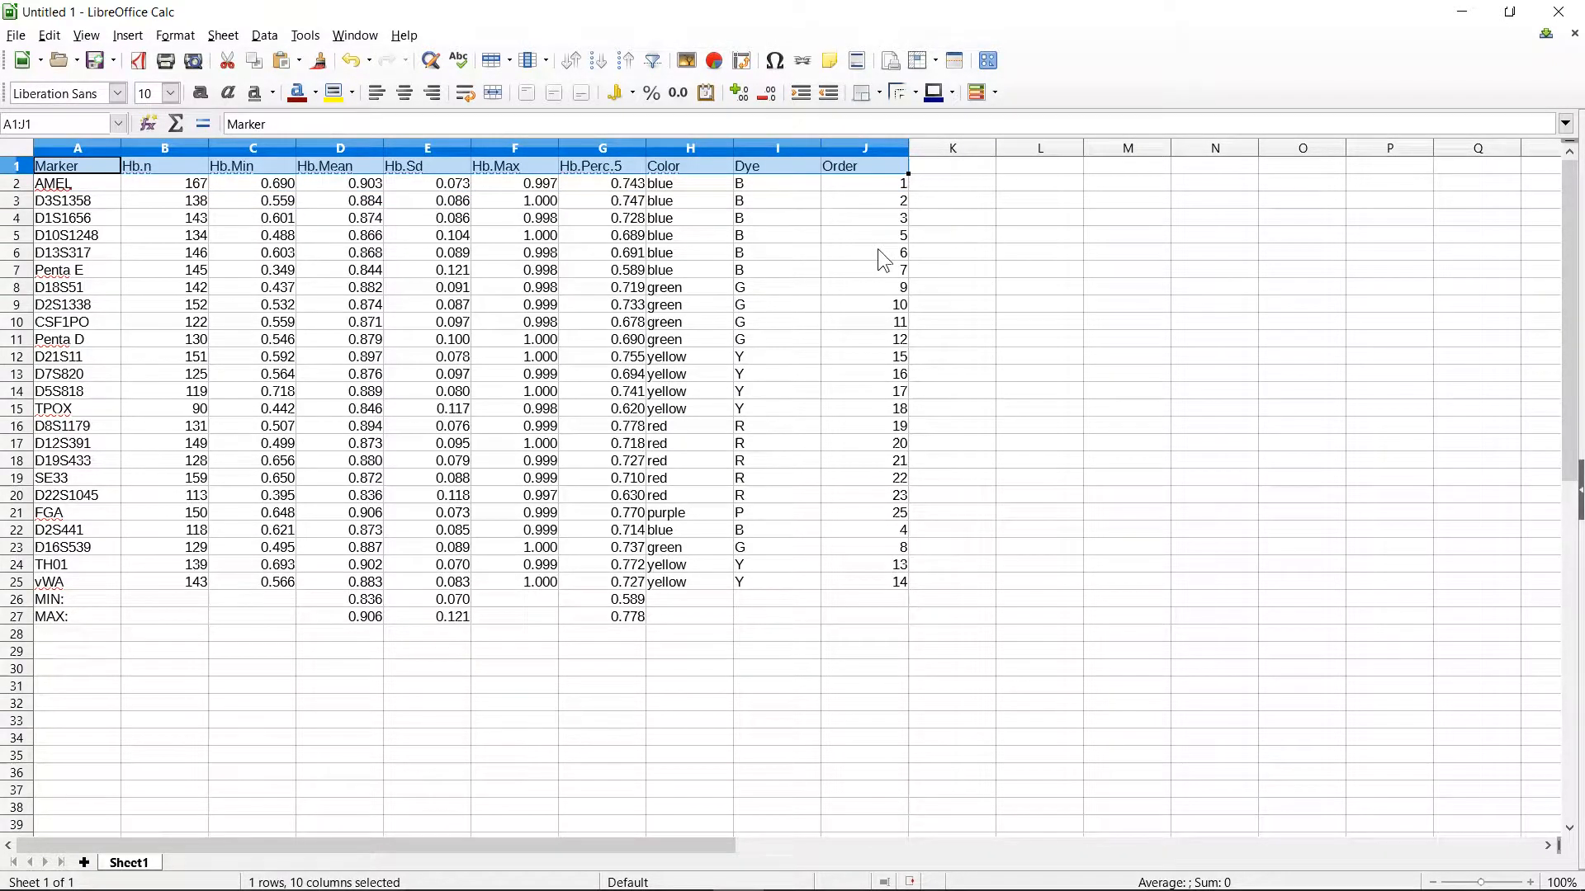
pyautogui.hotkey('ctrl', 'b')
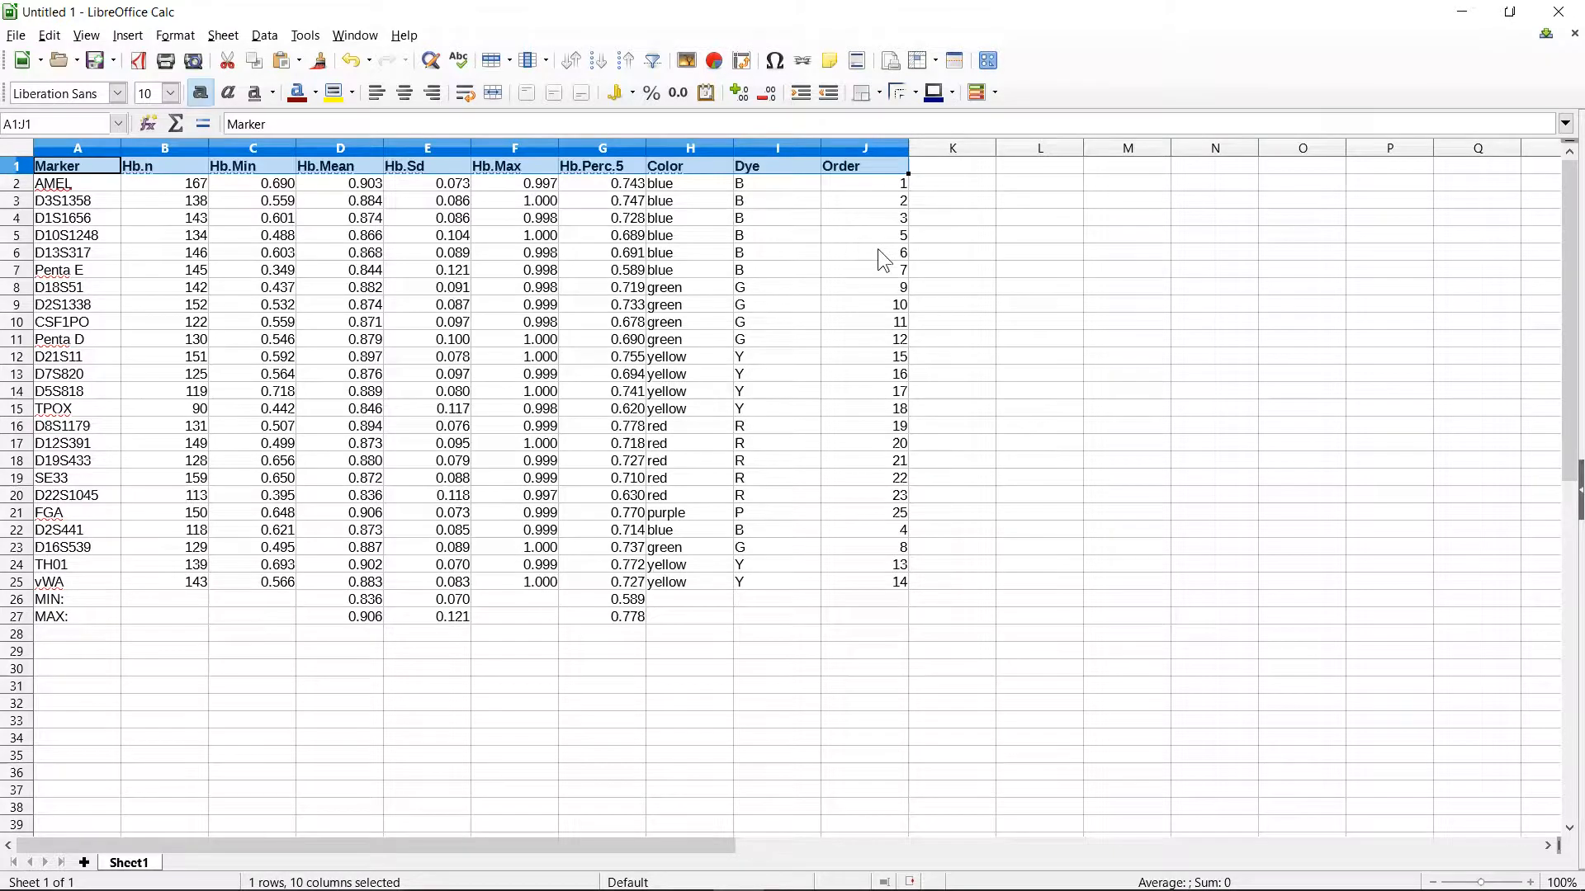
pyautogui.moveTo(72, 595); pyautogui.dragTo(658, 619)
pyautogui.hotkey('ctrl', 'b')
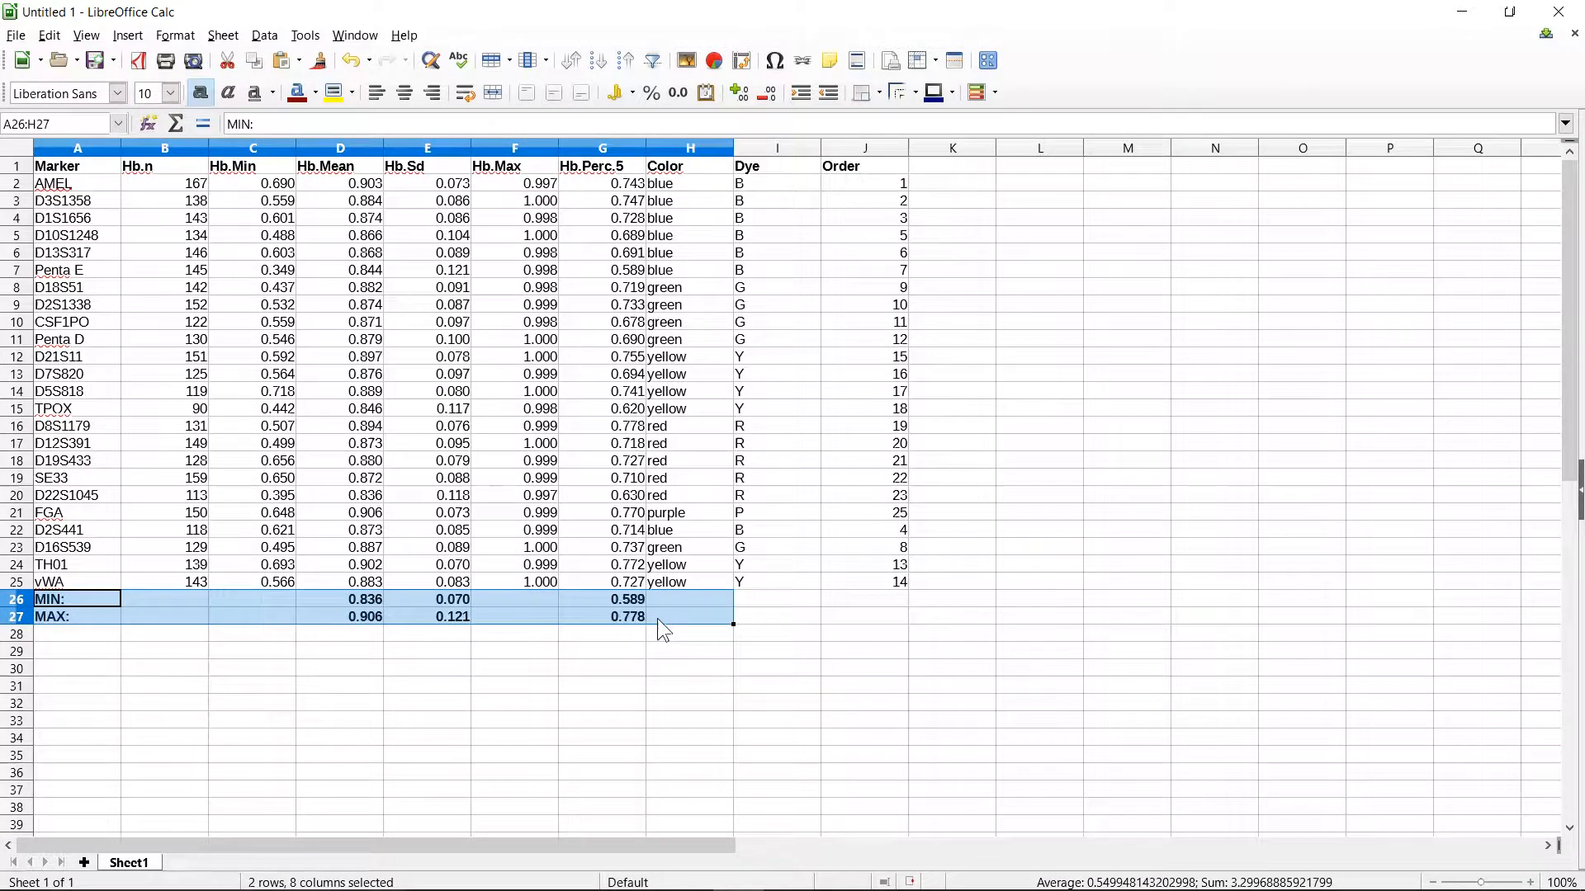
# - Add an AutoFilter to the header cells A1:J1 and sort the table ascending by the Order column
pyautogui.click(673, 652)
pyautogui.moveTo(57, 166); pyautogui.dragTo(890, 176)
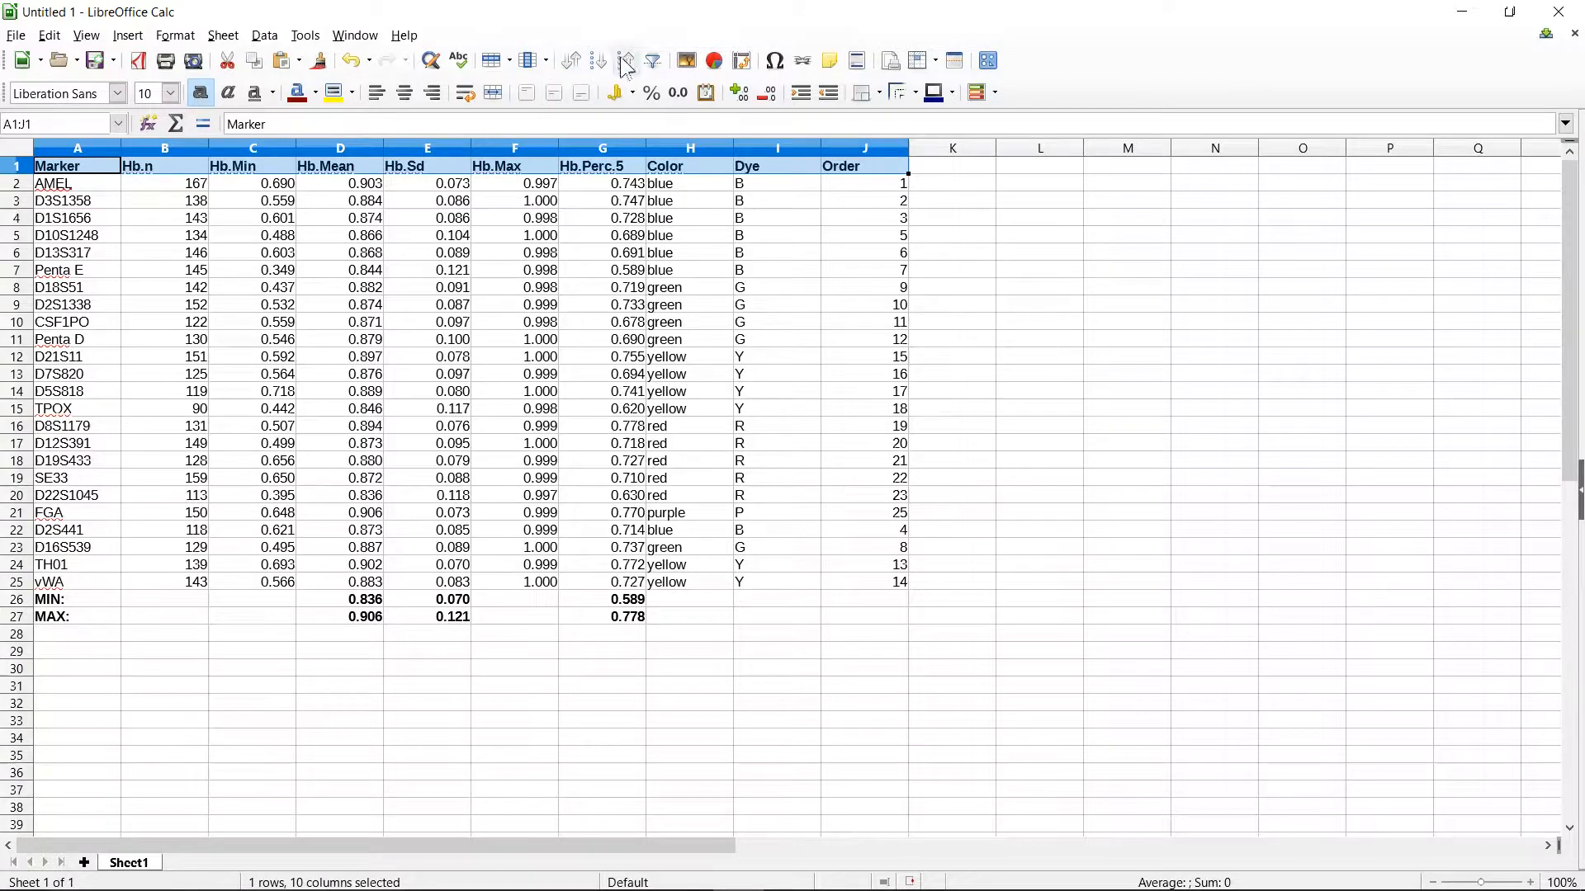
pyautogui.click(658, 62)
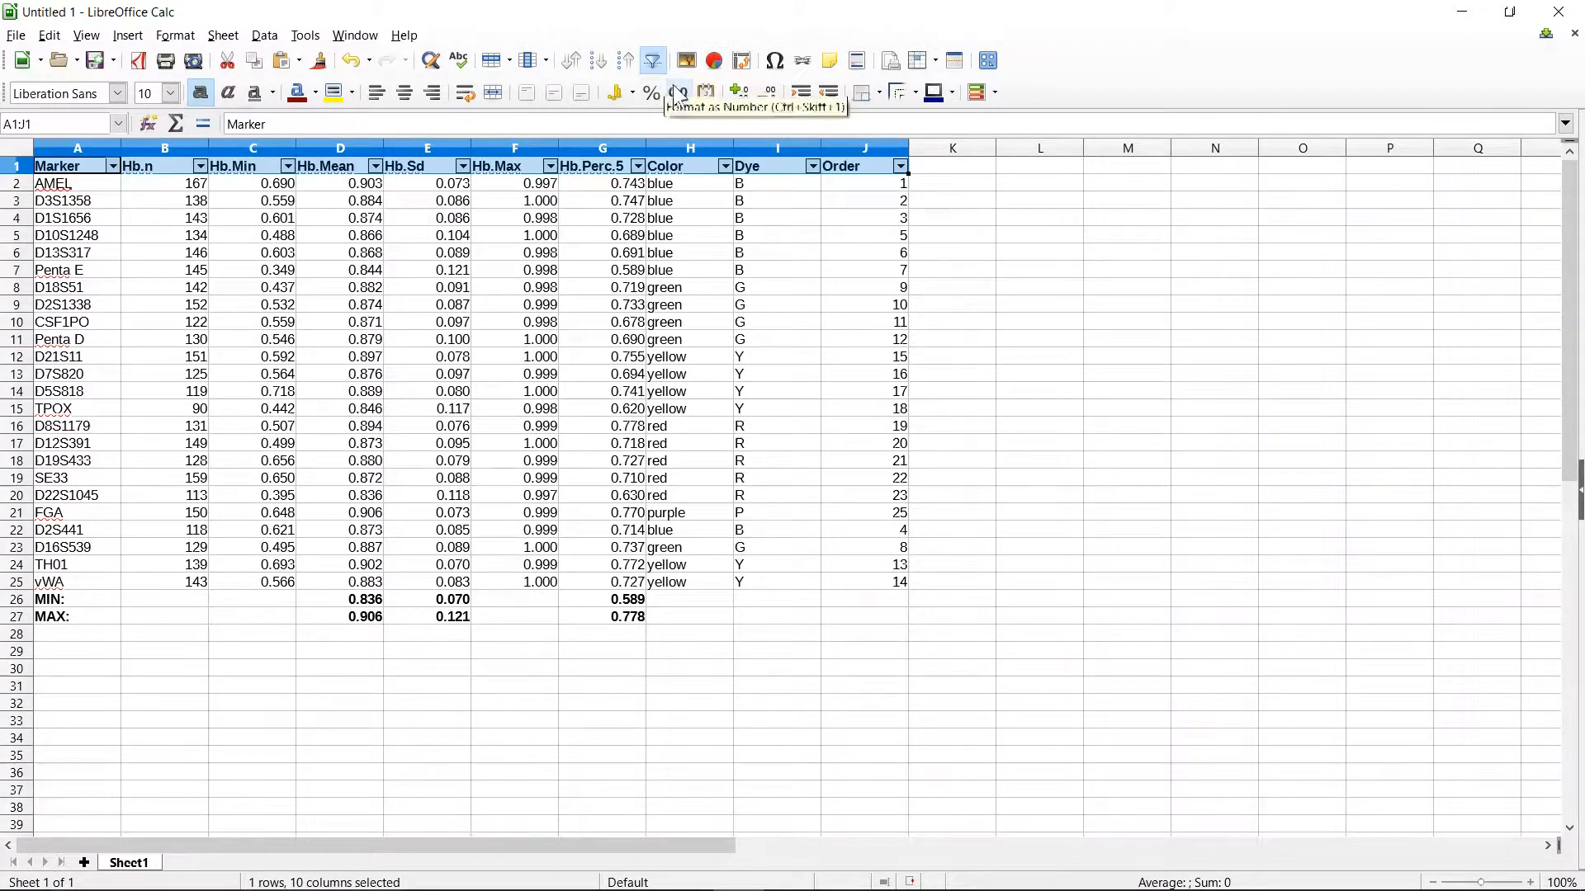
pyautogui.click(653, 64)
pyautogui.click(652, 64)
pyautogui.click(901, 166)
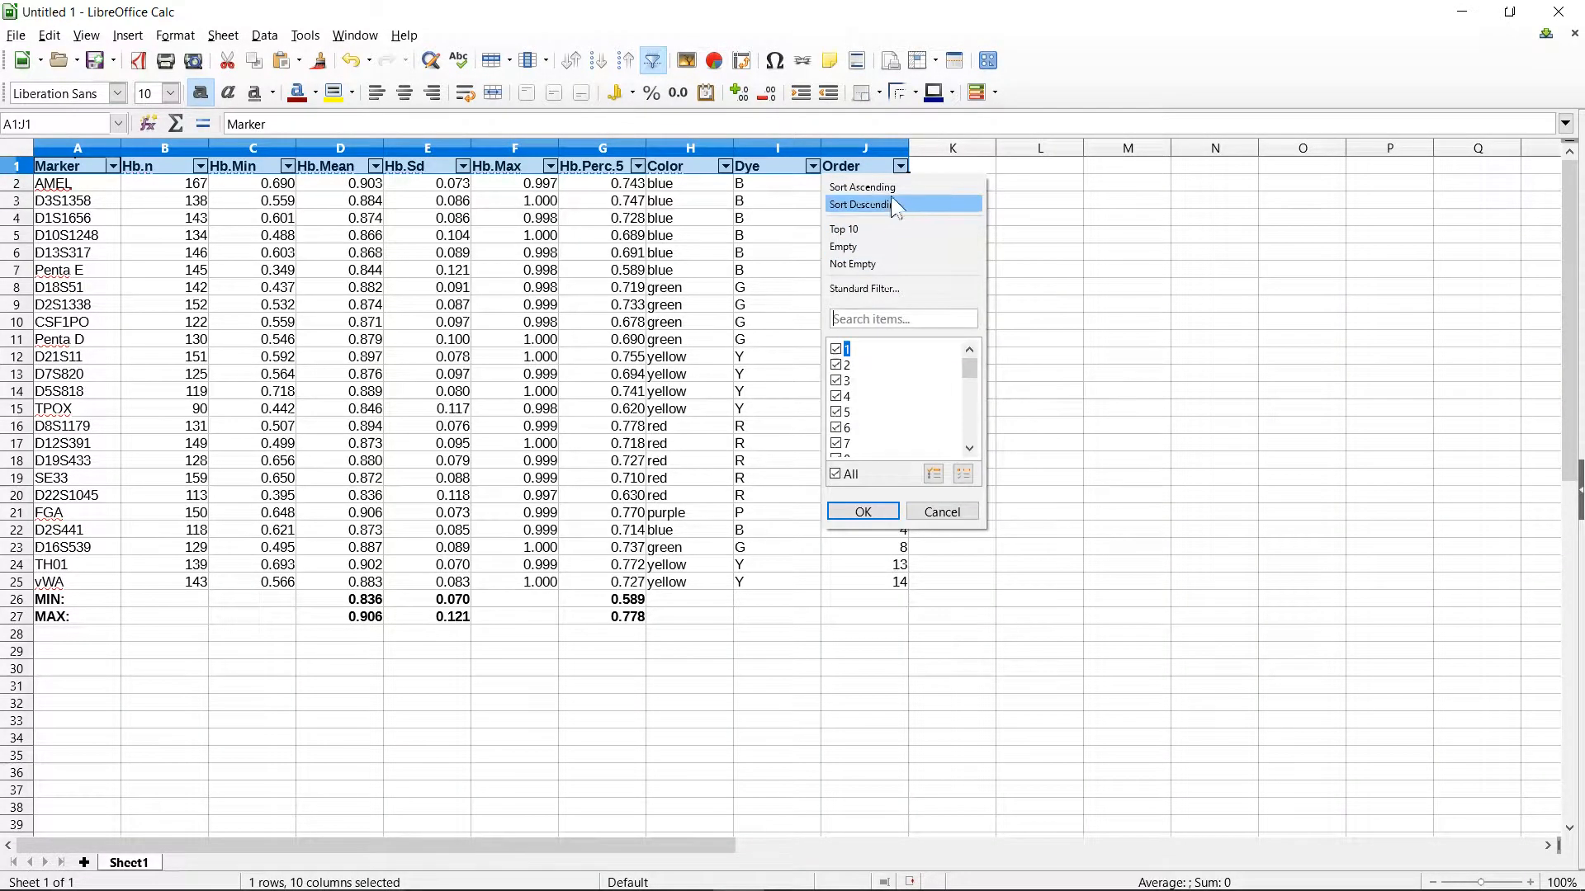
pyautogui.click(895, 188)
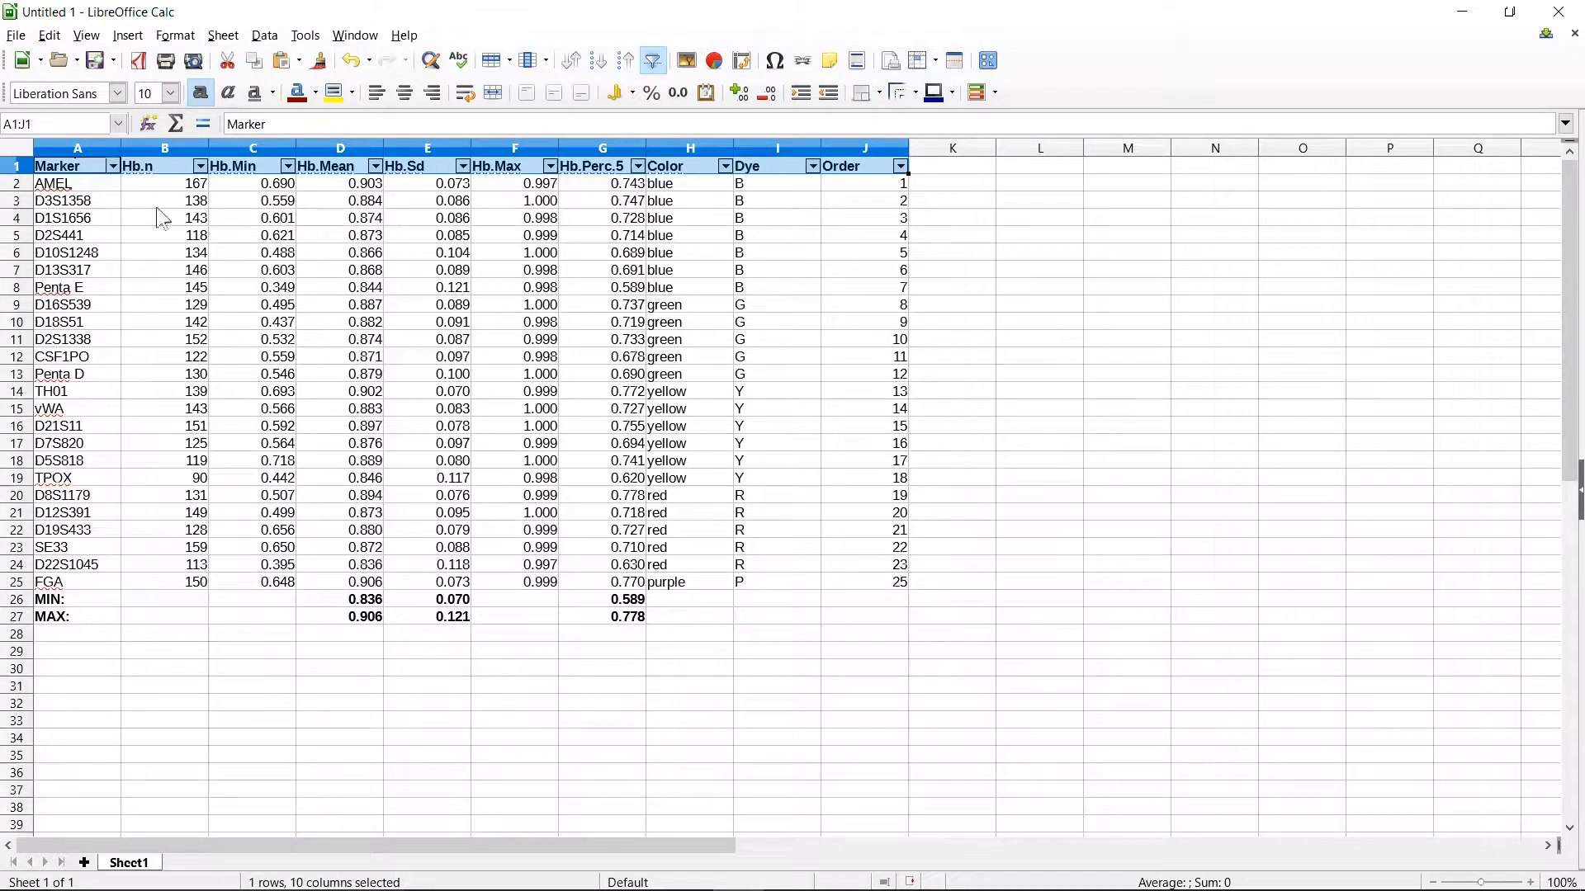
# - Fill the blue-dye marker rows A2:J8, AMEL through Penta E, with the Blue 2 background colour
pyautogui.moveTo(137, 195); pyautogui.dragTo(889, 285)
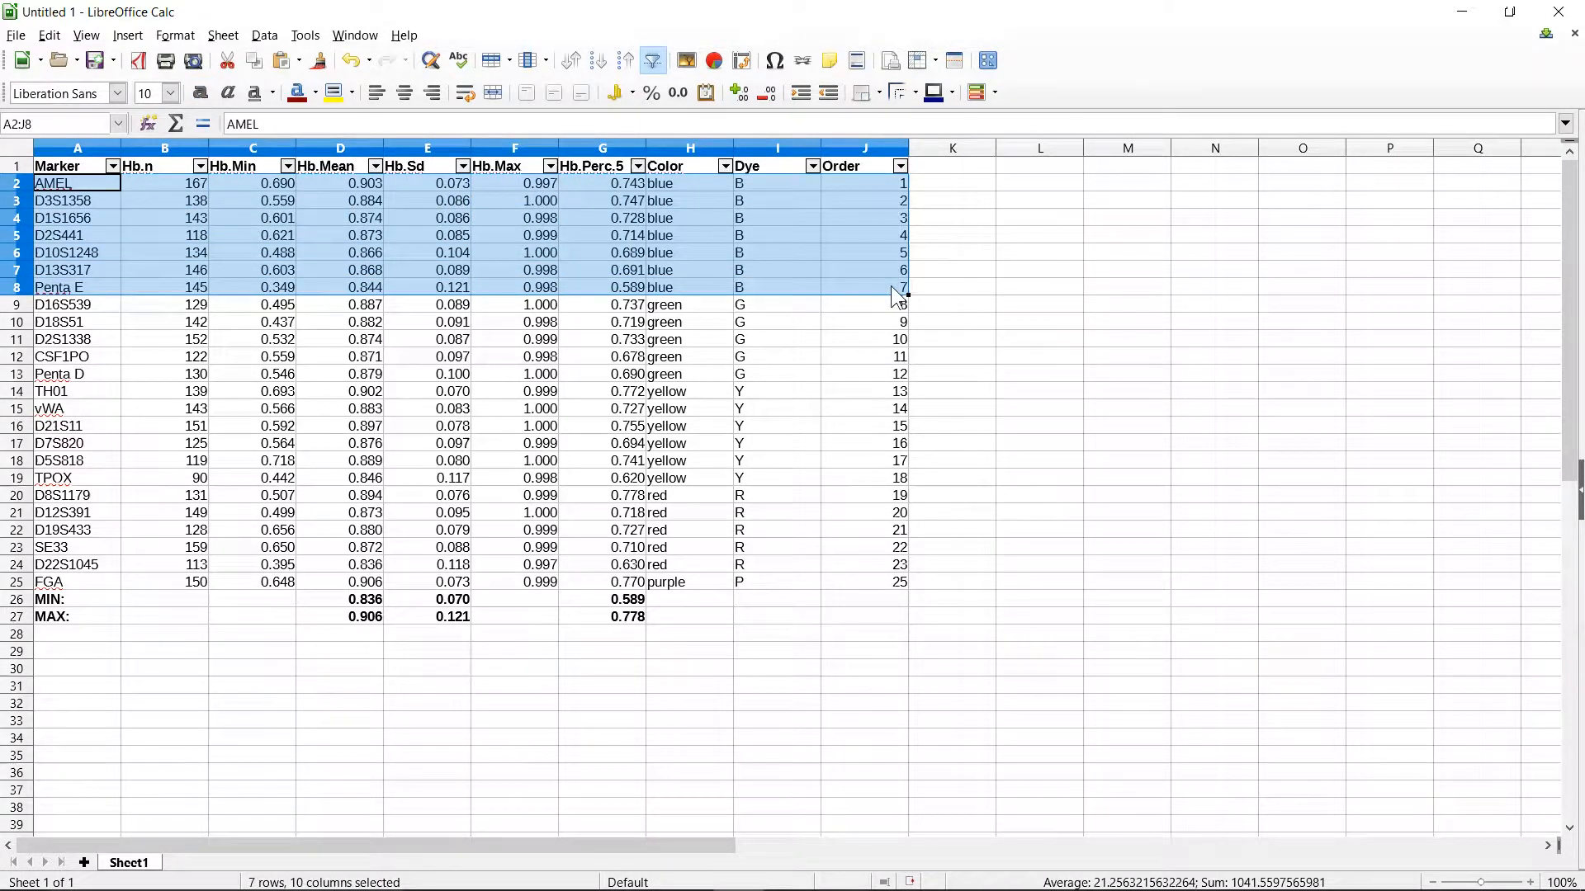
pyautogui.click(353, 95)
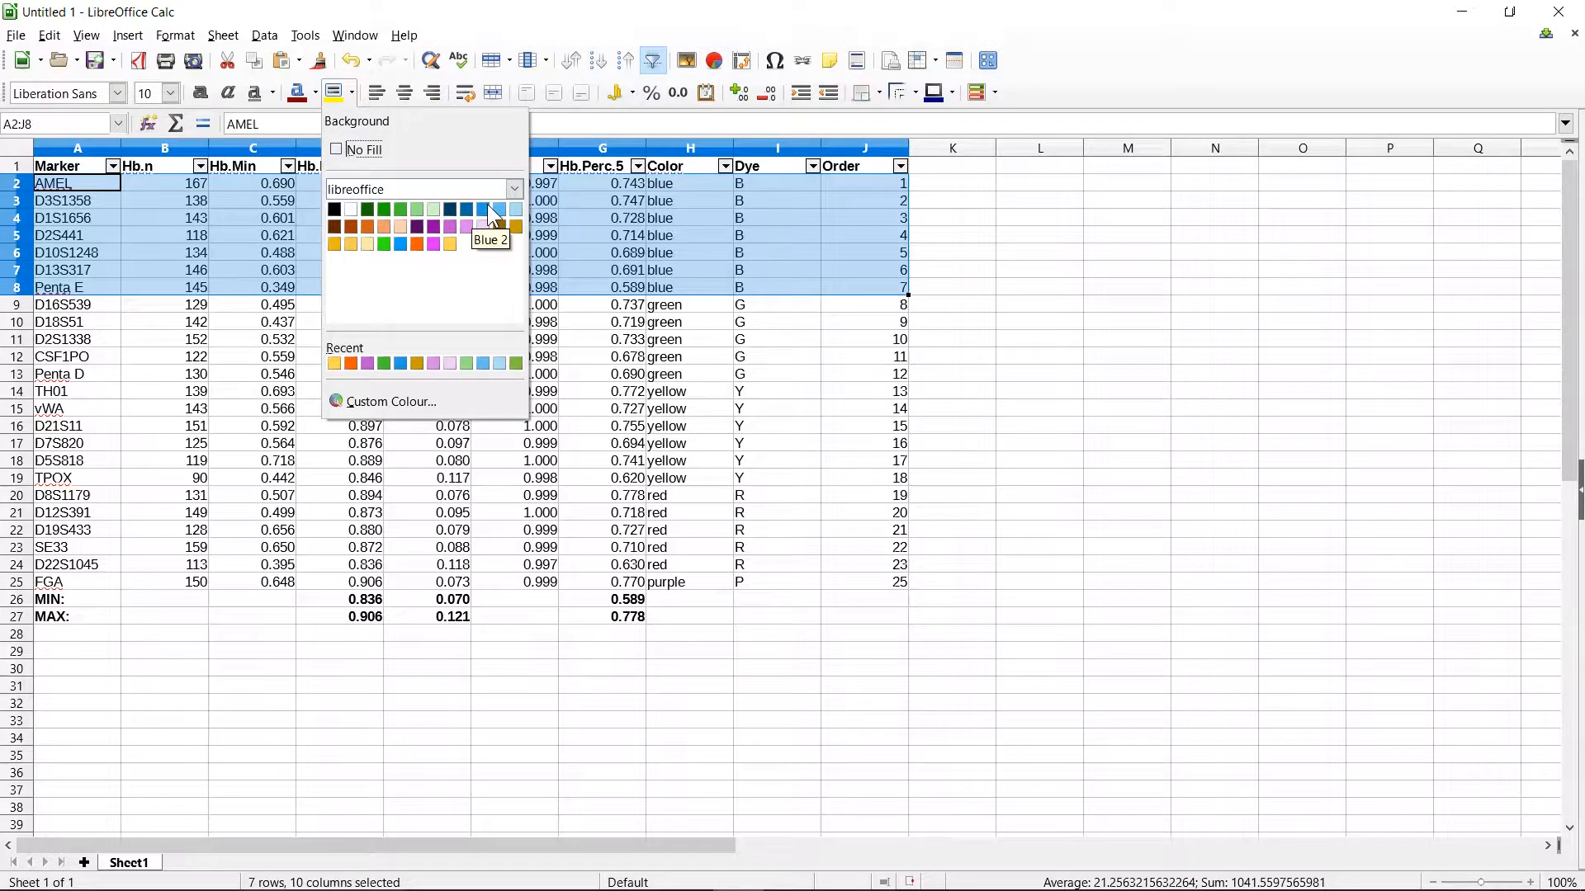
pyautogui.click(490, 208)
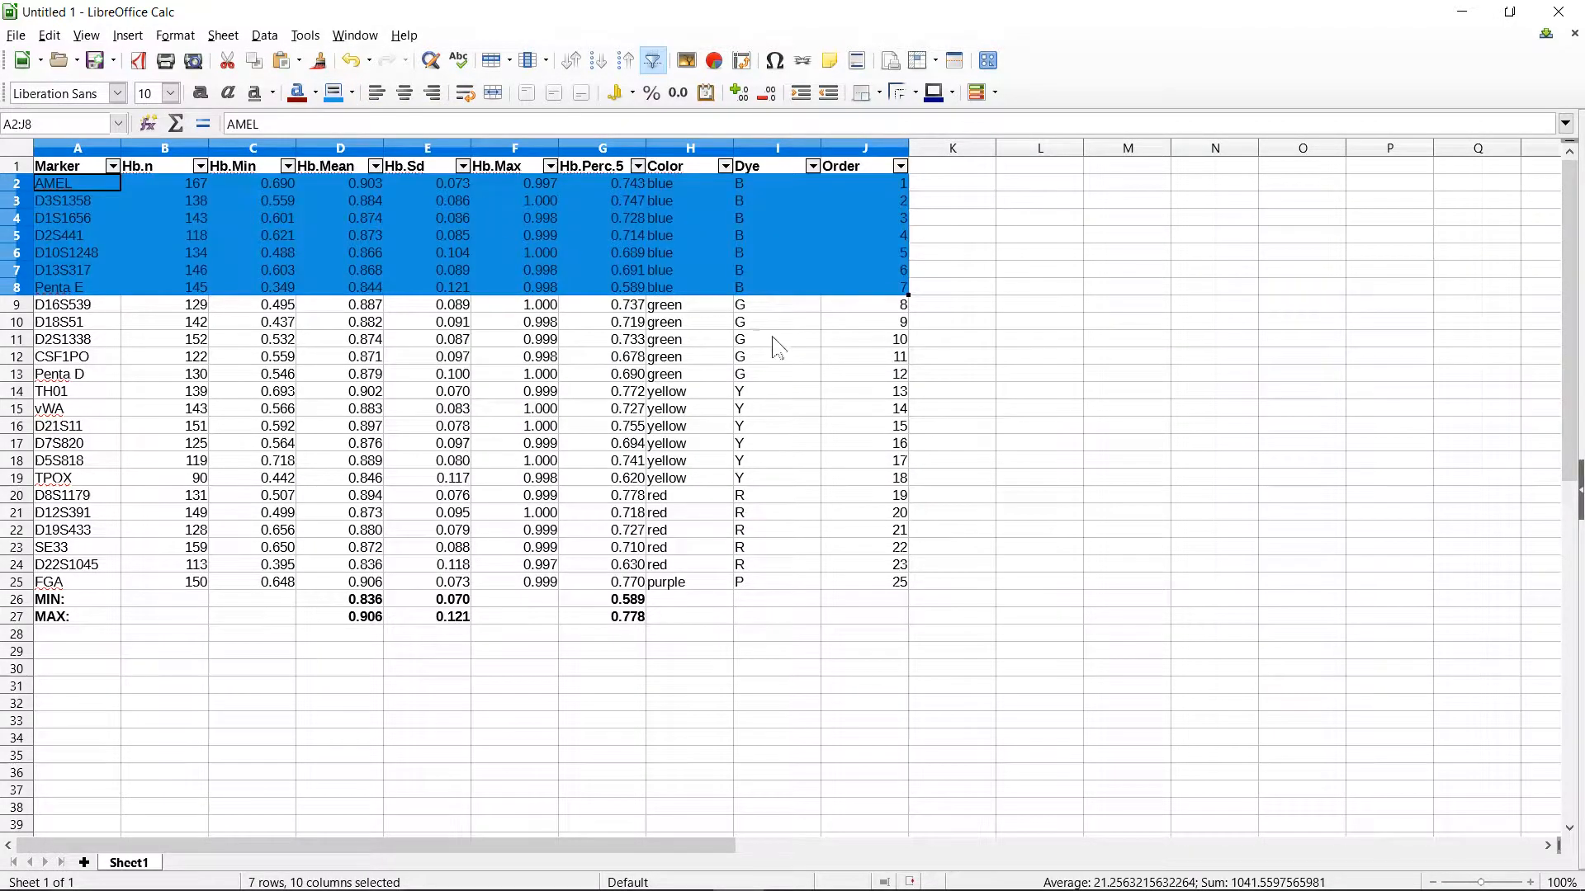
# - Fill the green-dye marker rows A9:J13, D16S539 through Penta D, with a green background colour
pyautogui.click(865, 299)
pyautogui.moveTo(865, 299); pyautogui.dragTo(66, 373)
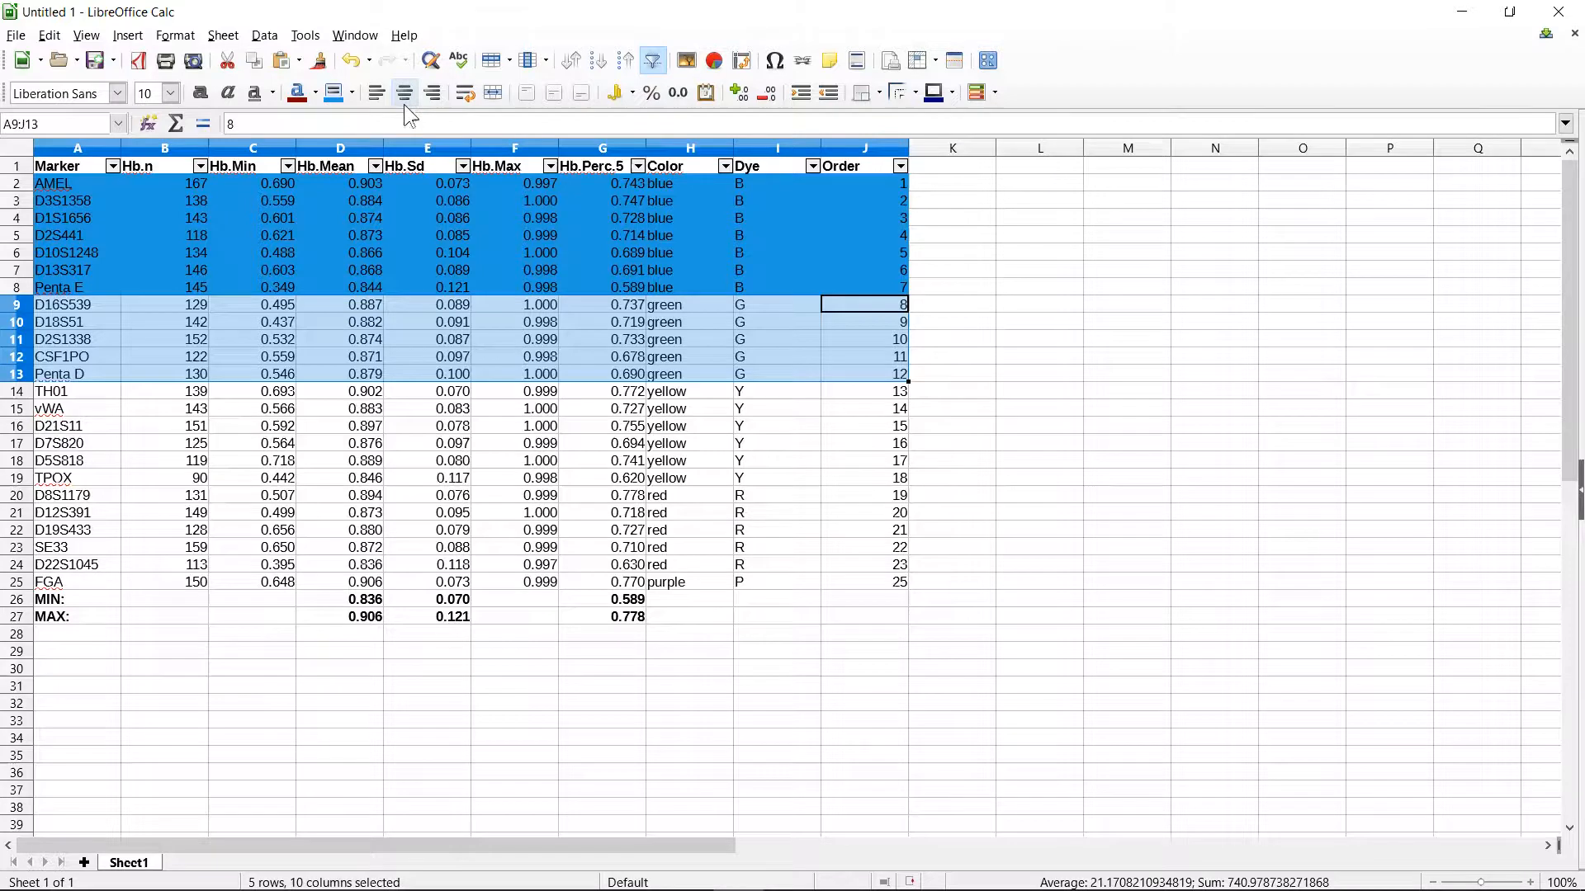
pyautogui.click(353, 94)
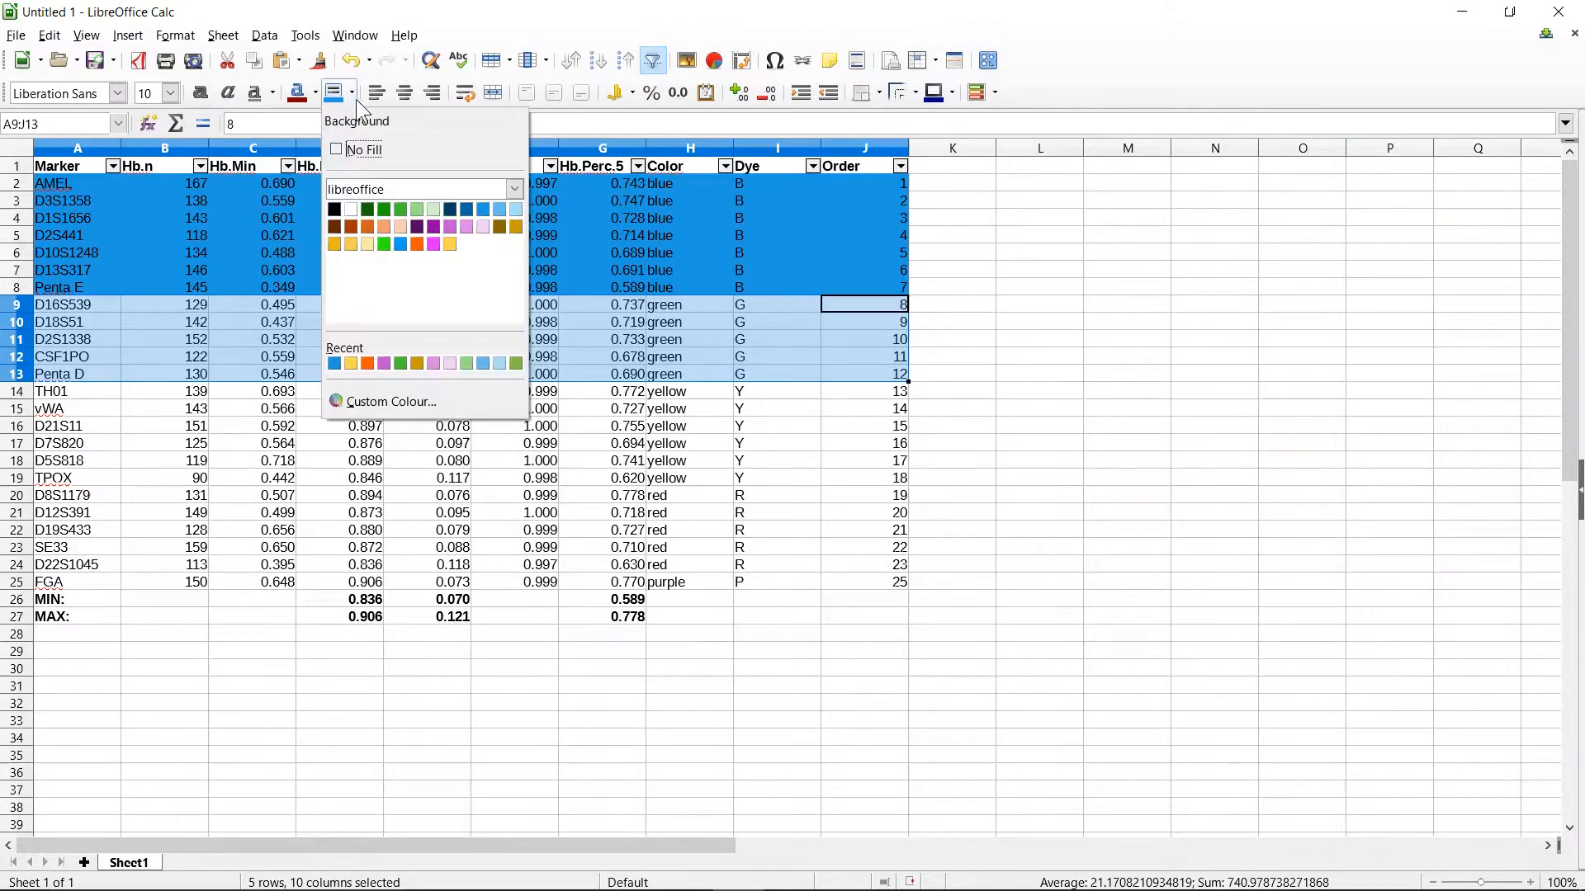
pyautogui.click(401, 212)
# - Fill the yellow-dye marker rows A14:J19, TH01 through TPOX, with a yellow background colour
pyautogui.moveTo(887, 393); pyautogui.dragTo(75, 481)
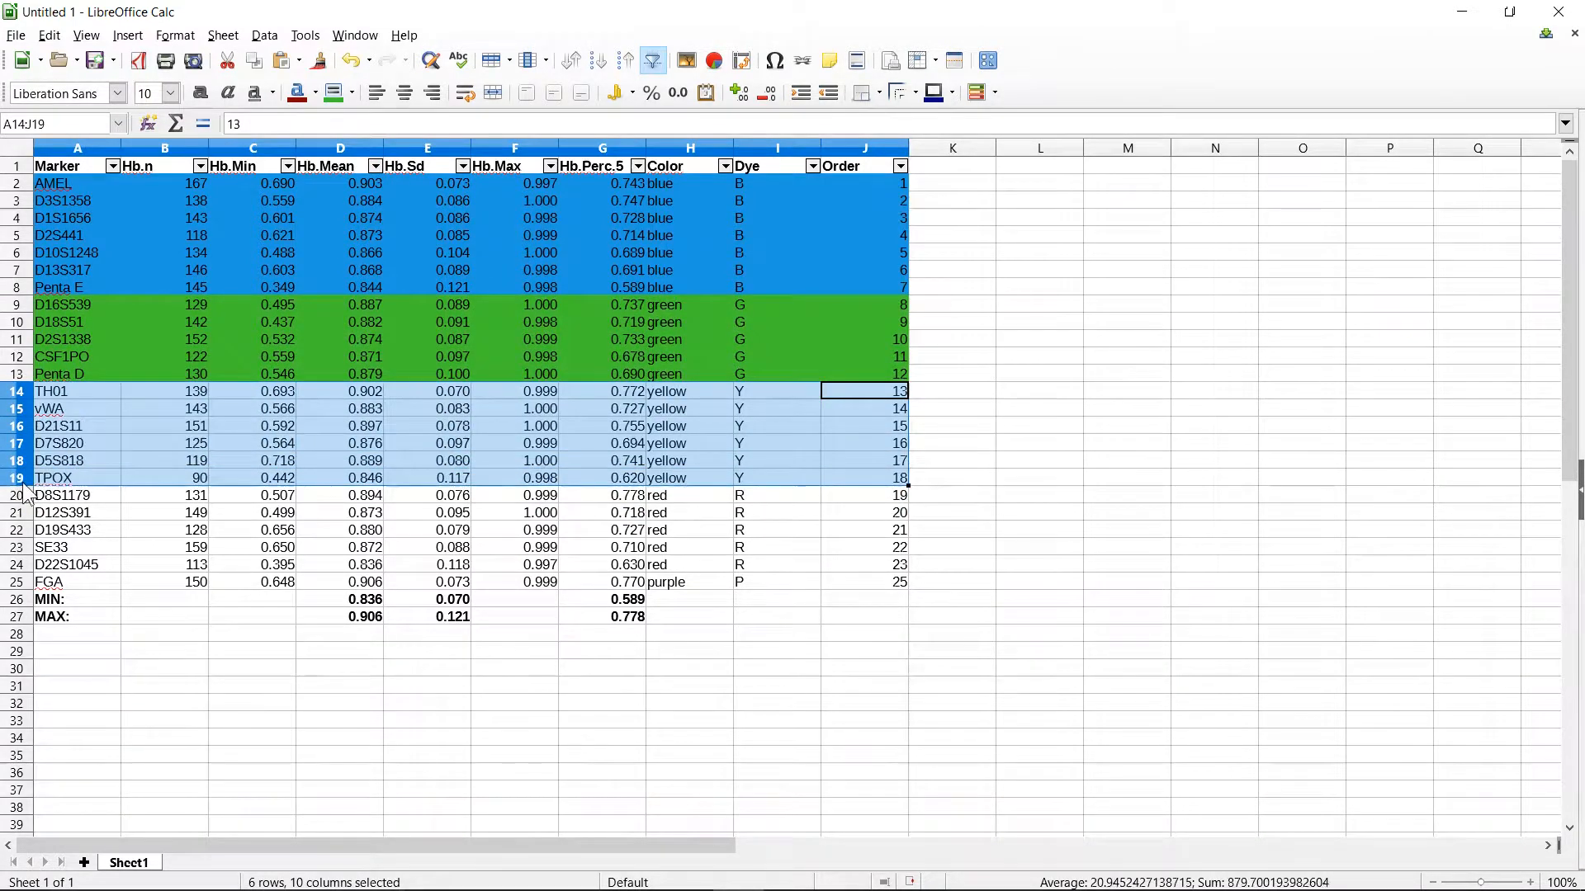
pyautogui.click(352, 95)
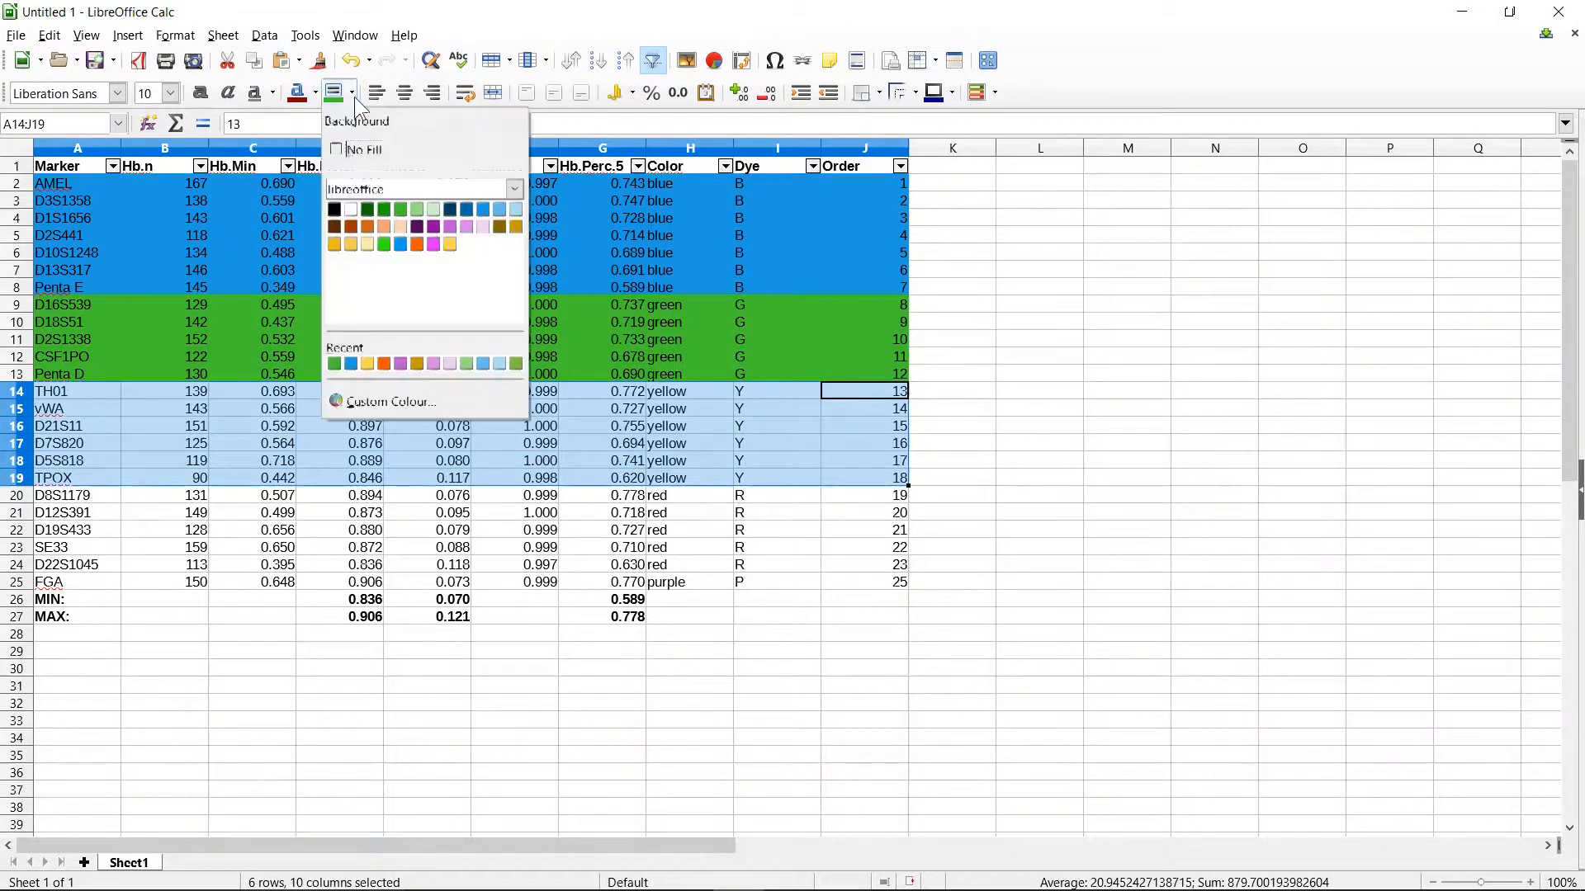
pyautogui.click(451, 244)
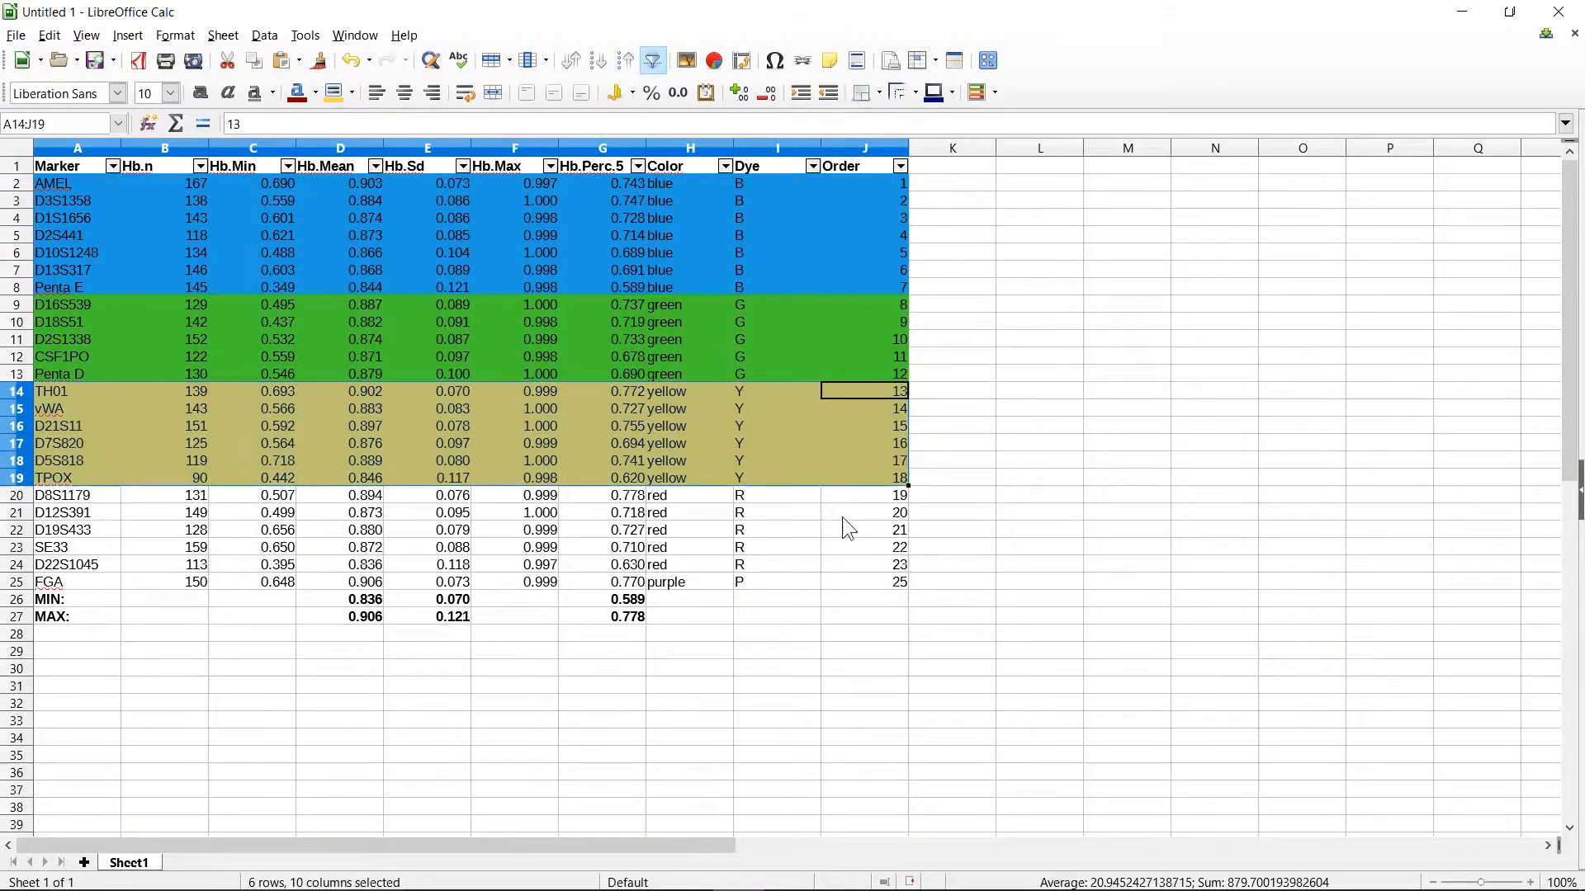
# - Fill the red-dye marker rows A20:J24, D8S1179 through D22S1045, with an orange-red background colour
pyautogui.moveTo(844, 495); pyautogui.dragTo(42, 568)
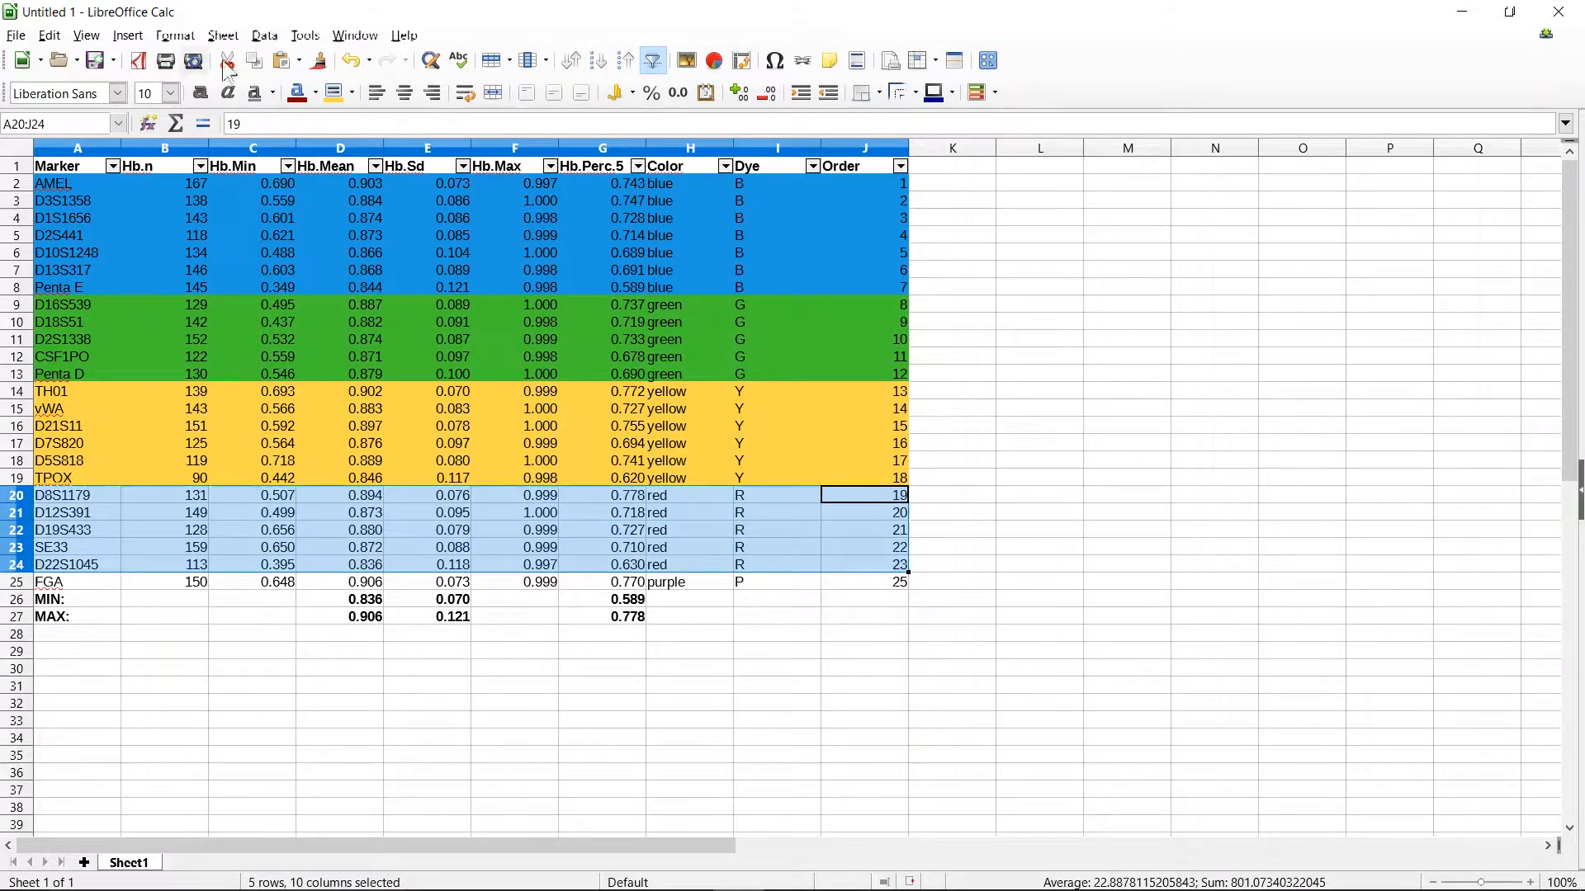
pyautogui.click(351, 93)
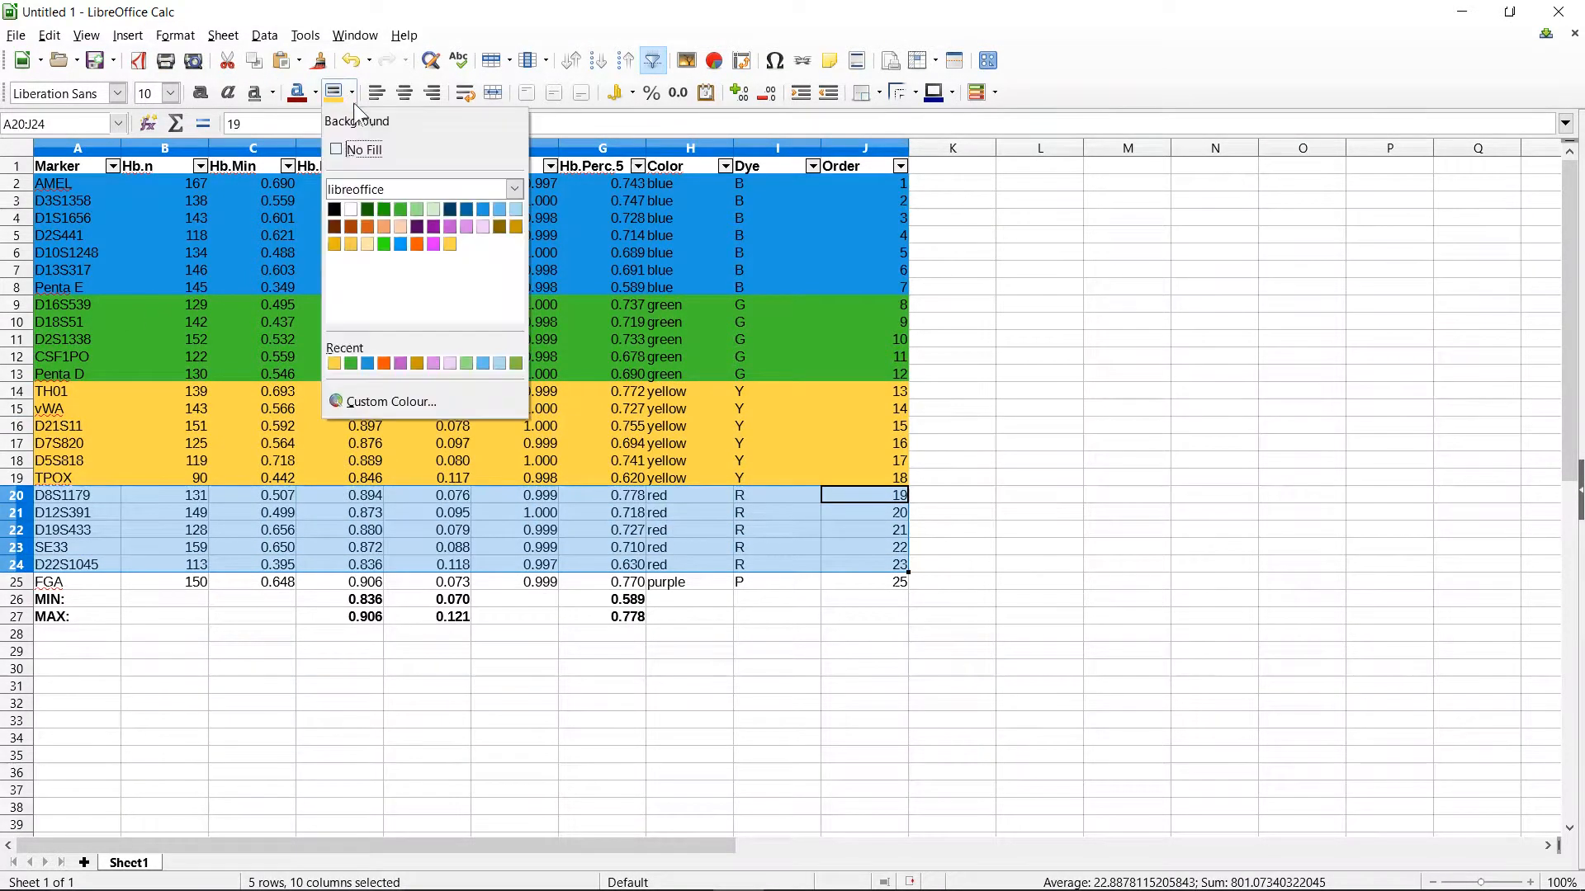
pyautogui.click(419, 246)
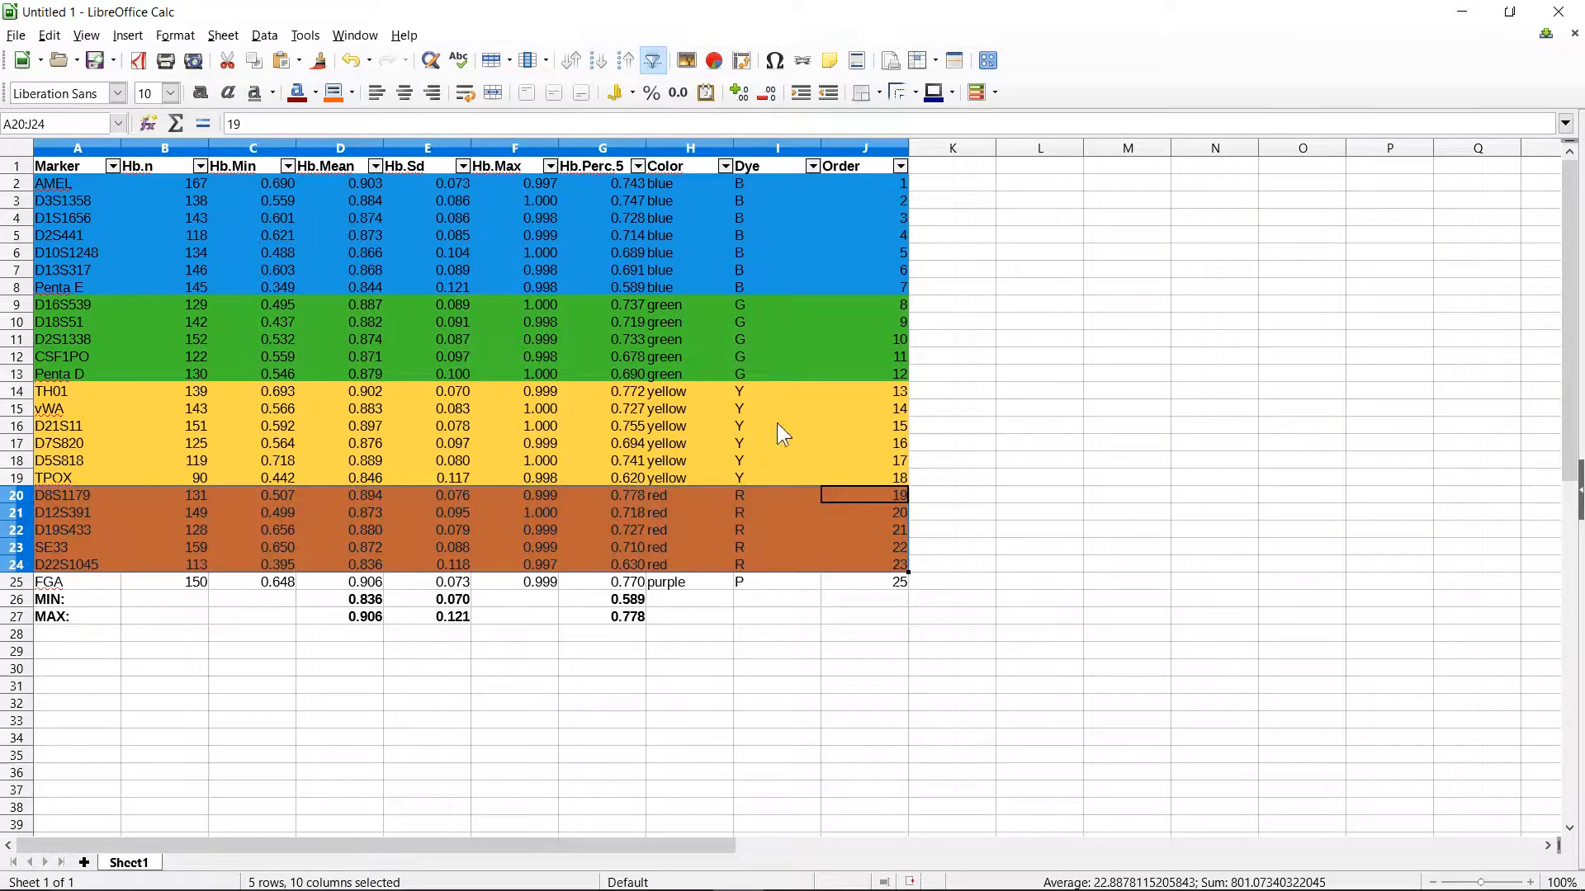
# - Fill the purple-dye marker row A25:J25, FGA, with a light purple background colour and deselect it
pyautogui.click(834, 581)
pyautogui.moveTo(834, 581); pyautogui.dragTo(91, 584)
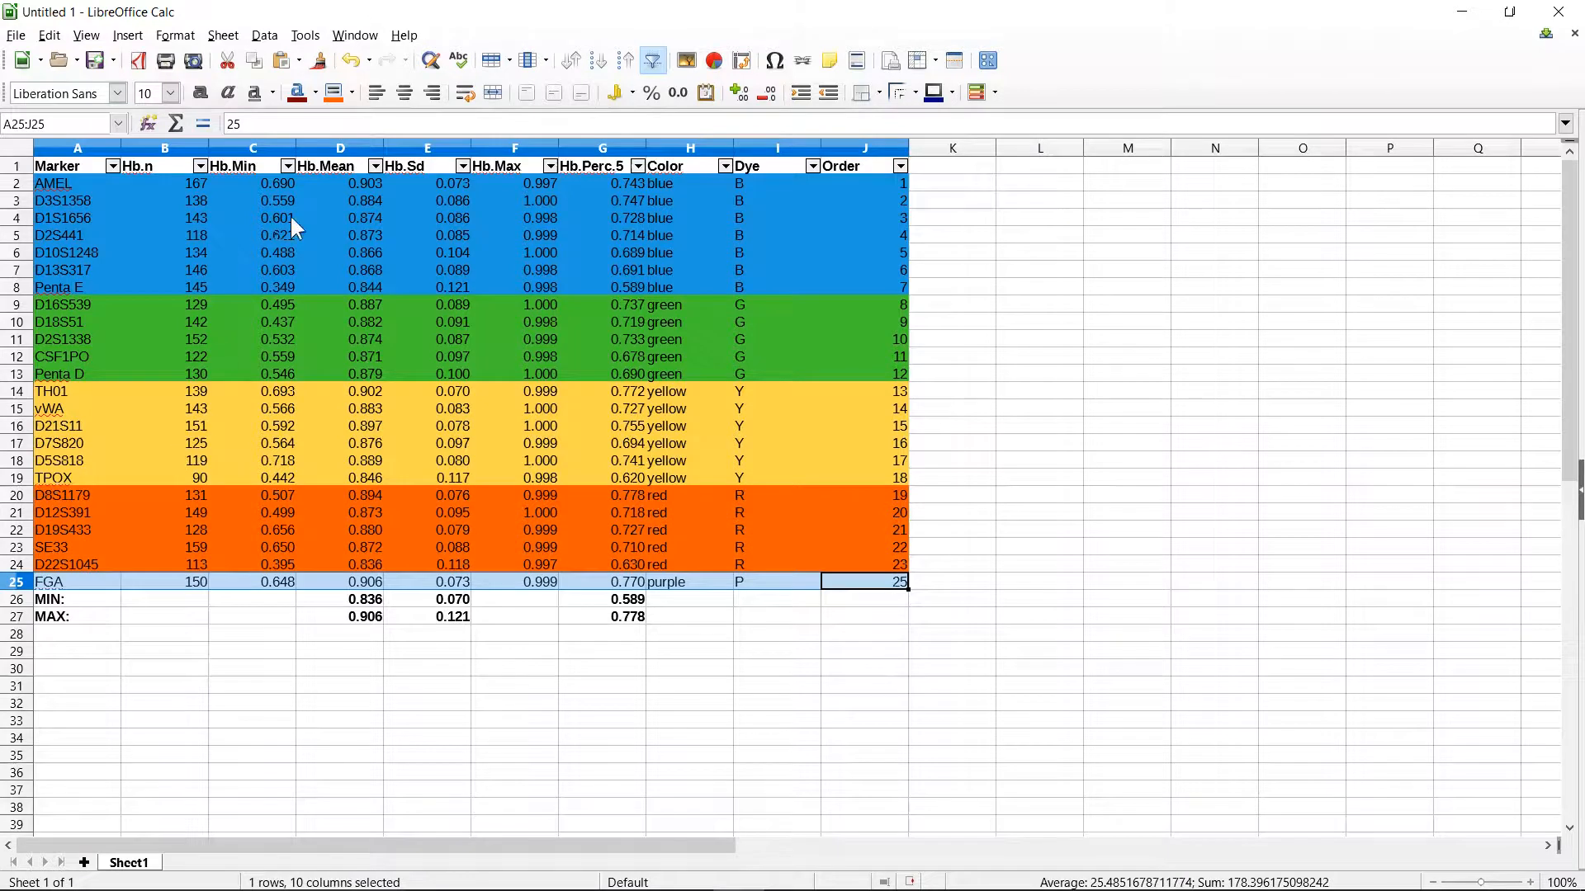
pyautogui.click(354, 94)
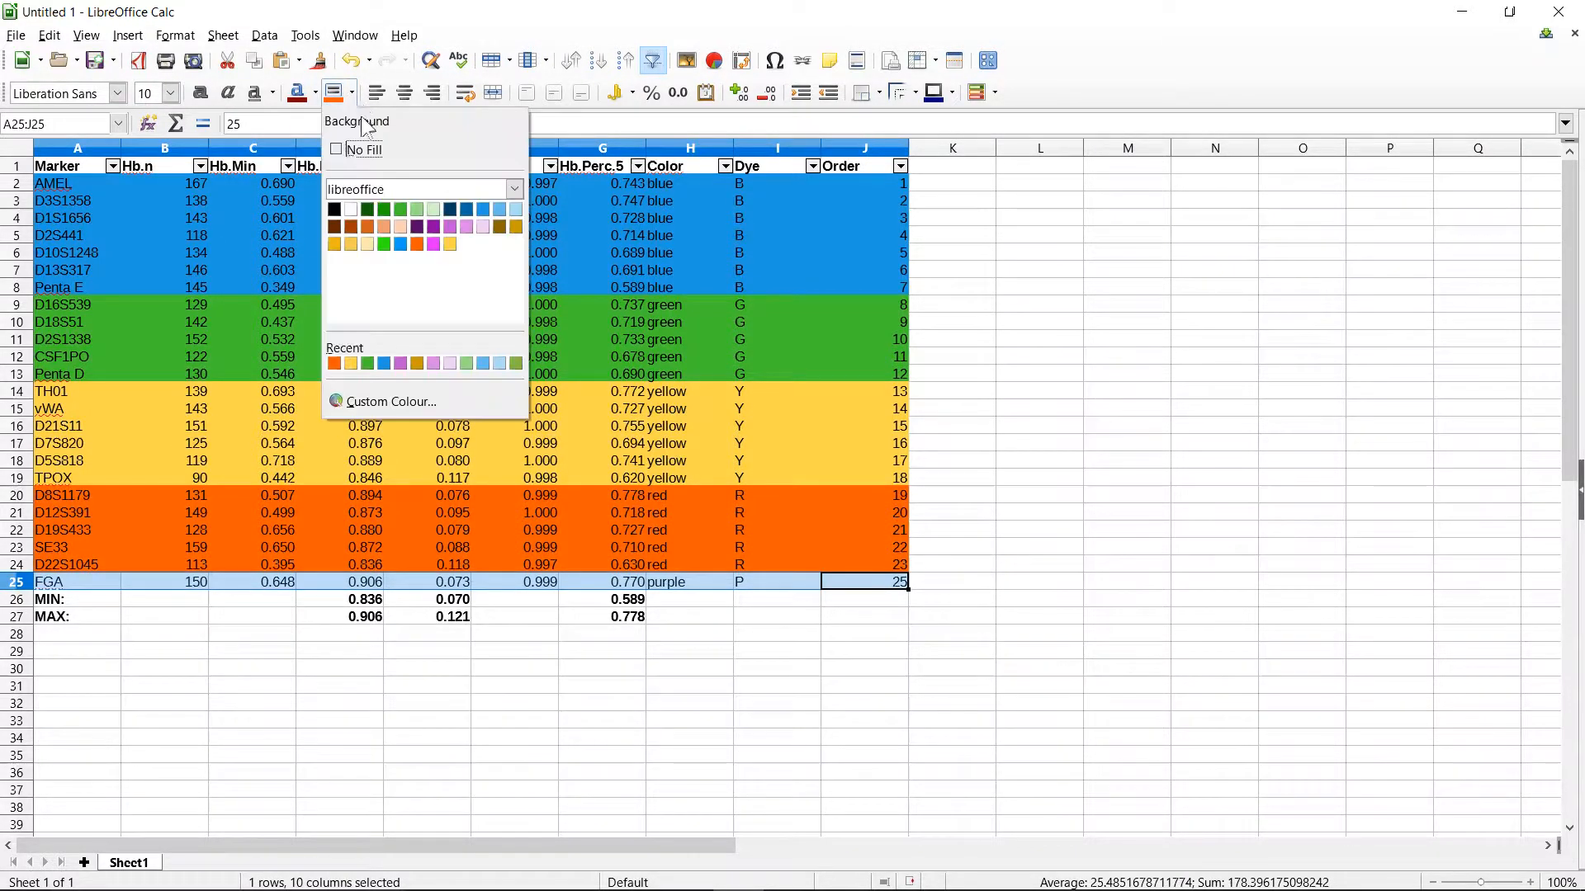
pyautogui.click(453, 223)
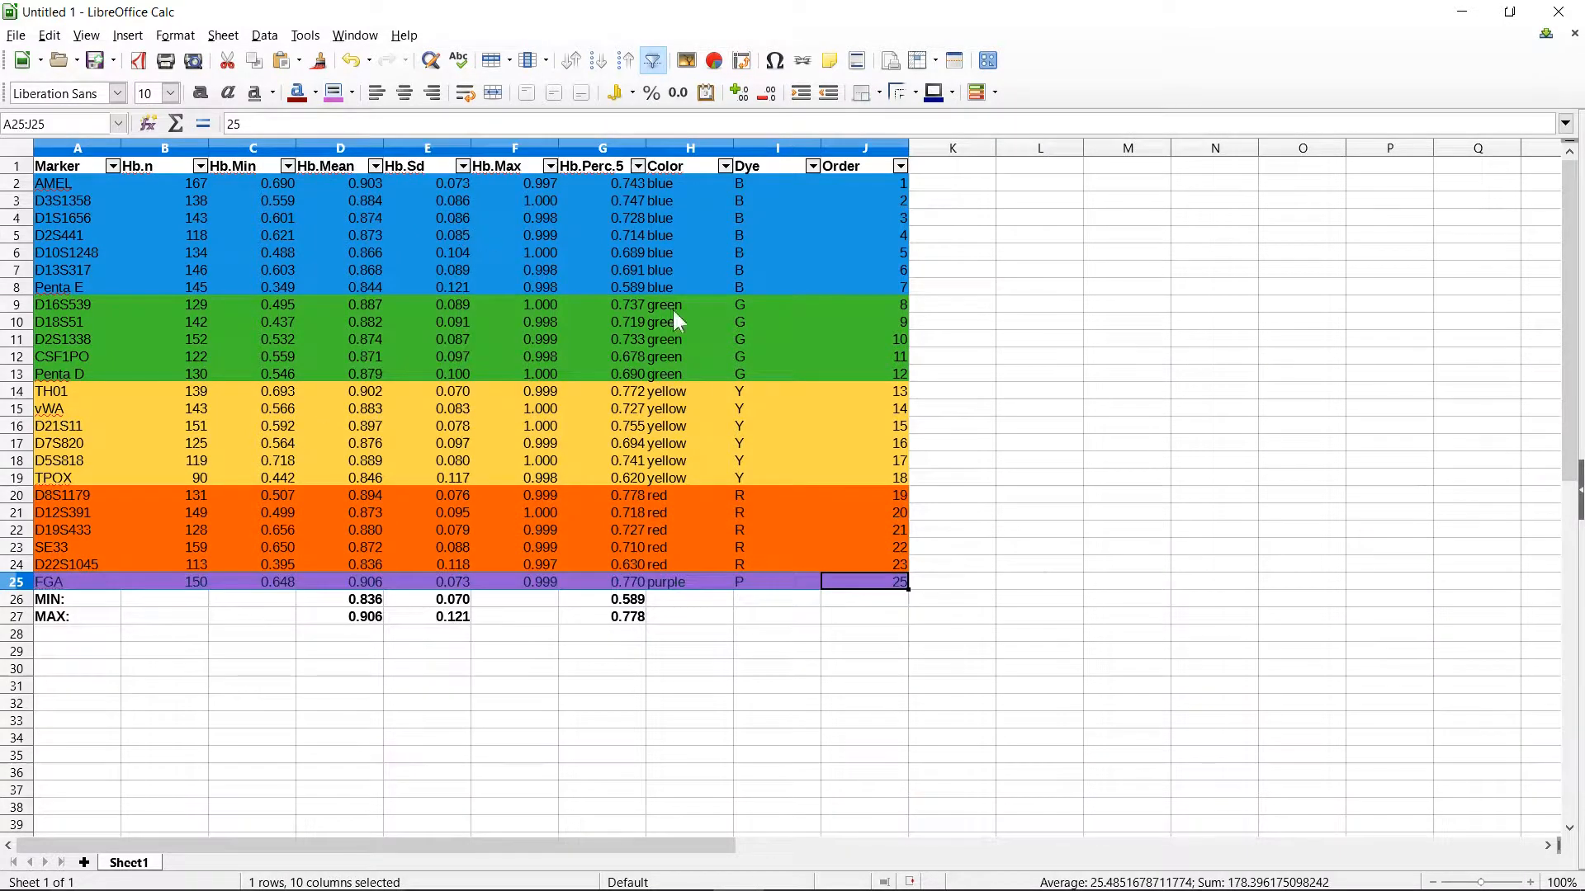
pyautogui.click(901, 620)
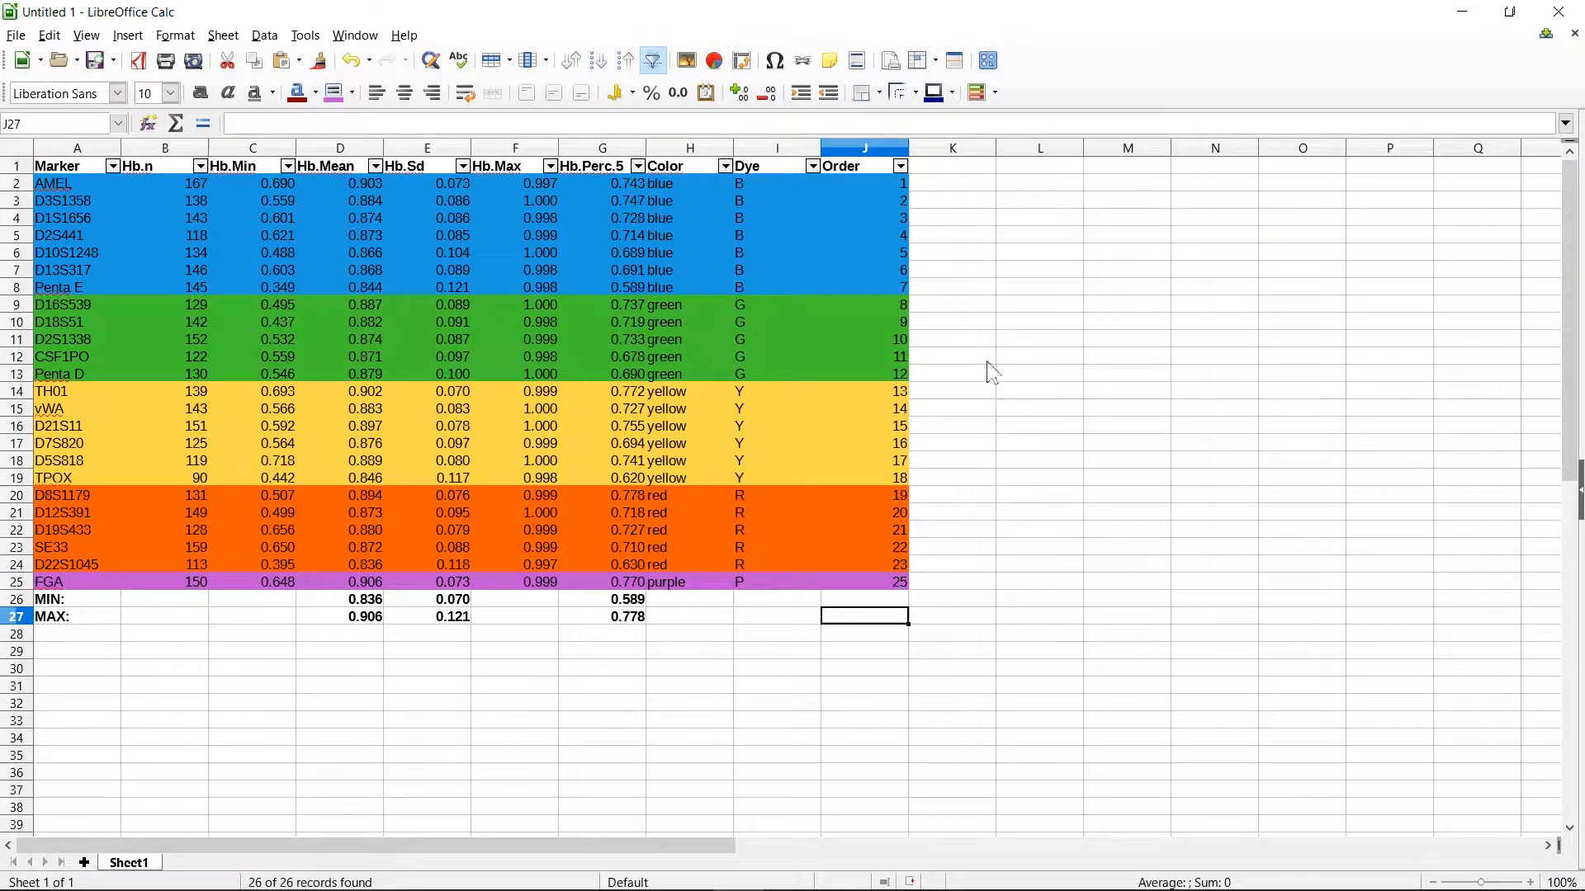
pyautogui.click(977, 167)
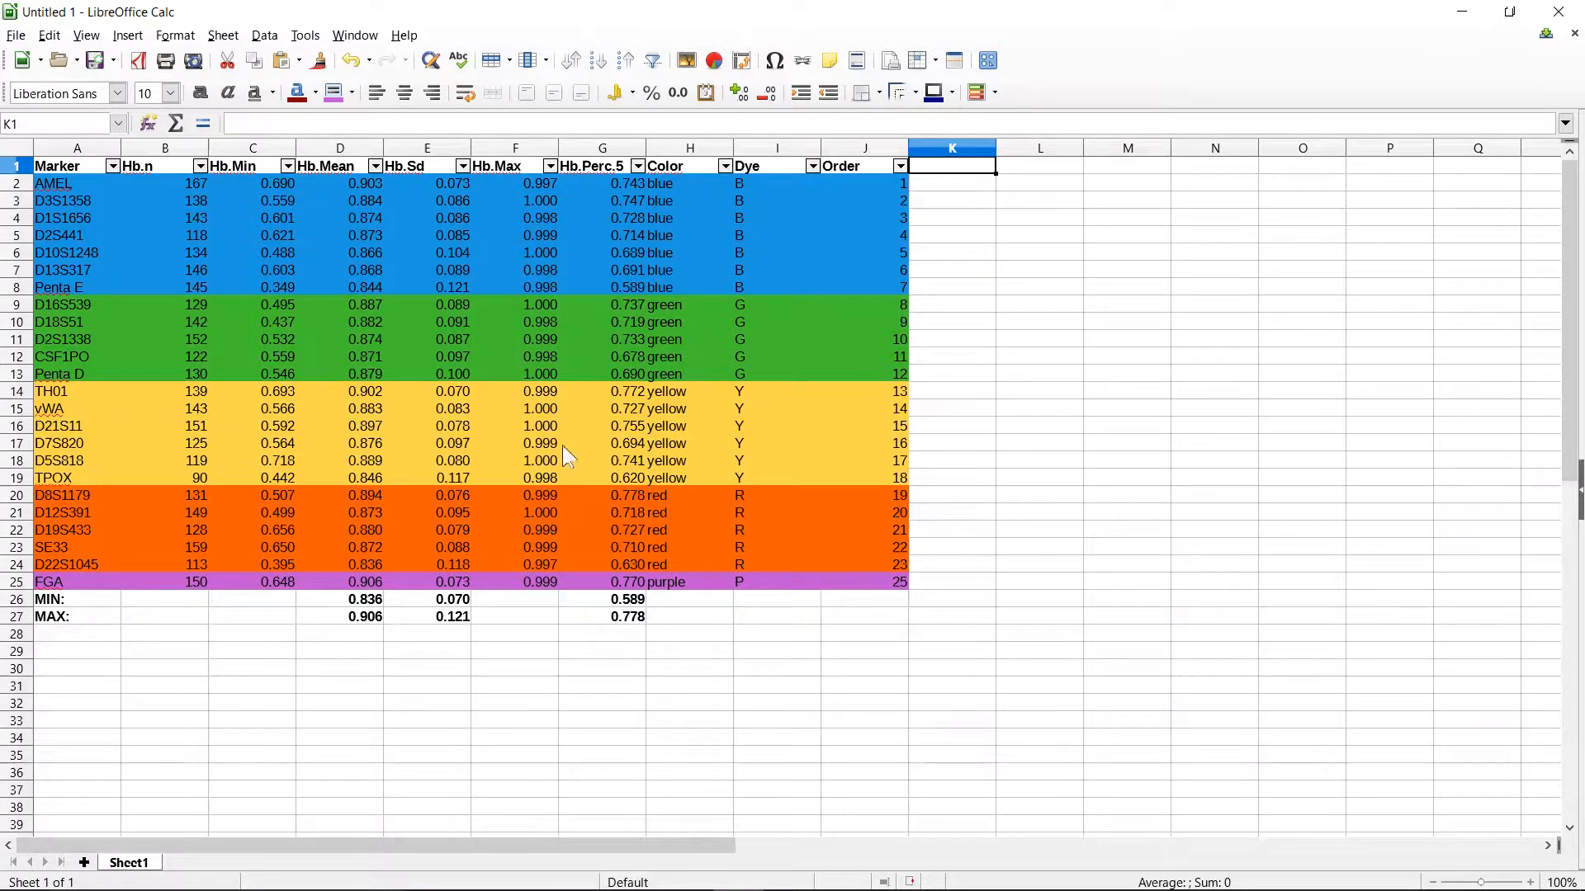
# - Fit the widths of columns A to J, Marker through Order, to their contents
pyautogui.click(850, 150)
pyautogui.moveTo(850, 150); pyautogui.dragTo(83, 157)
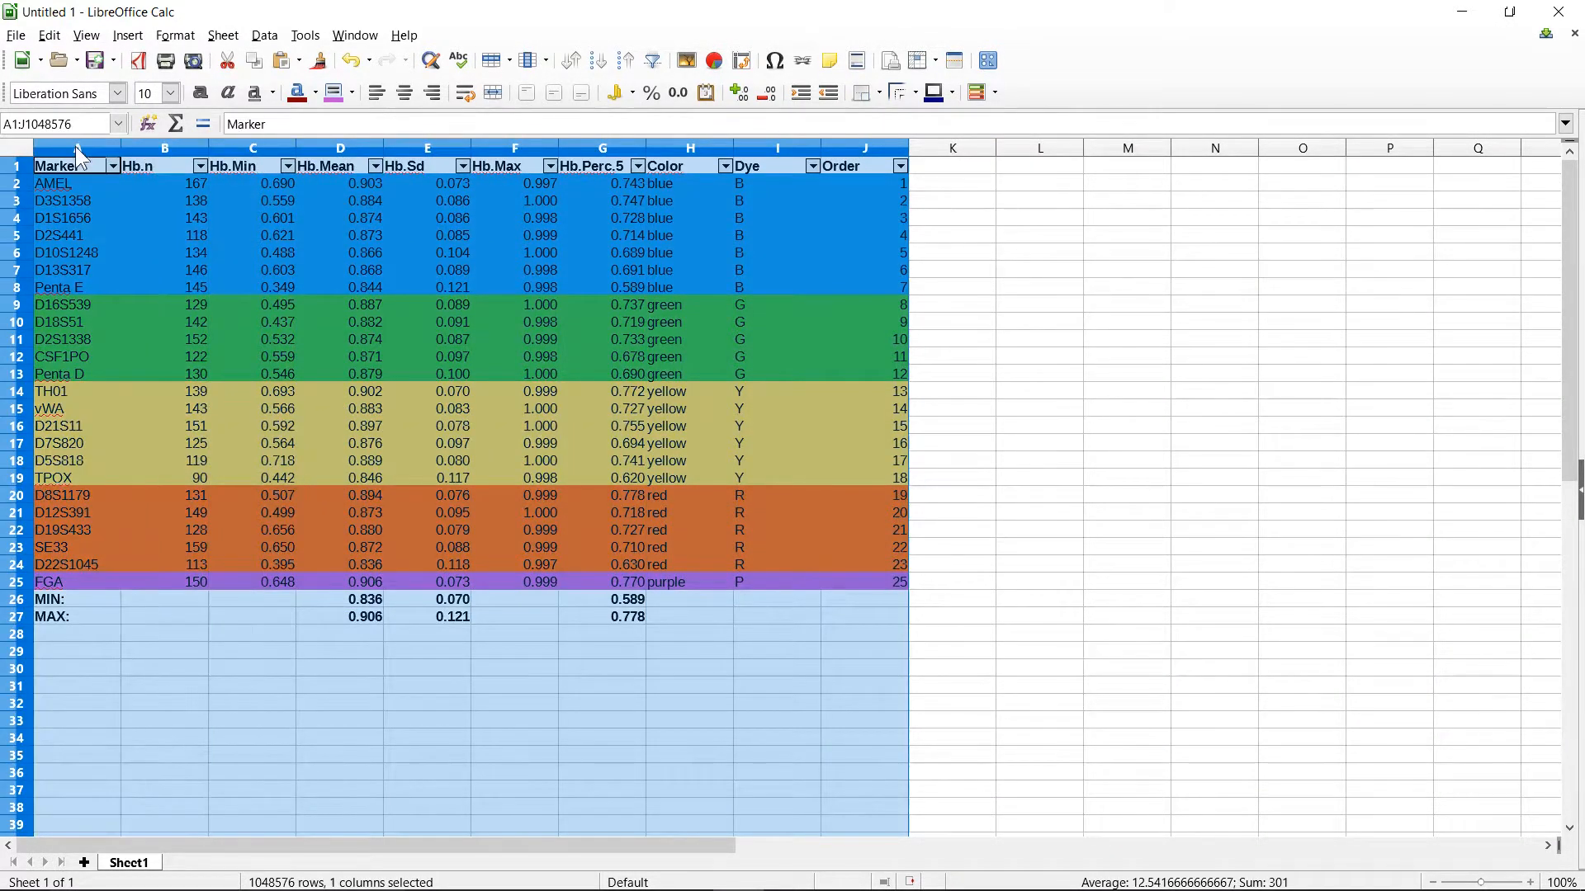
pyautogui.doubleClick(557, 142)
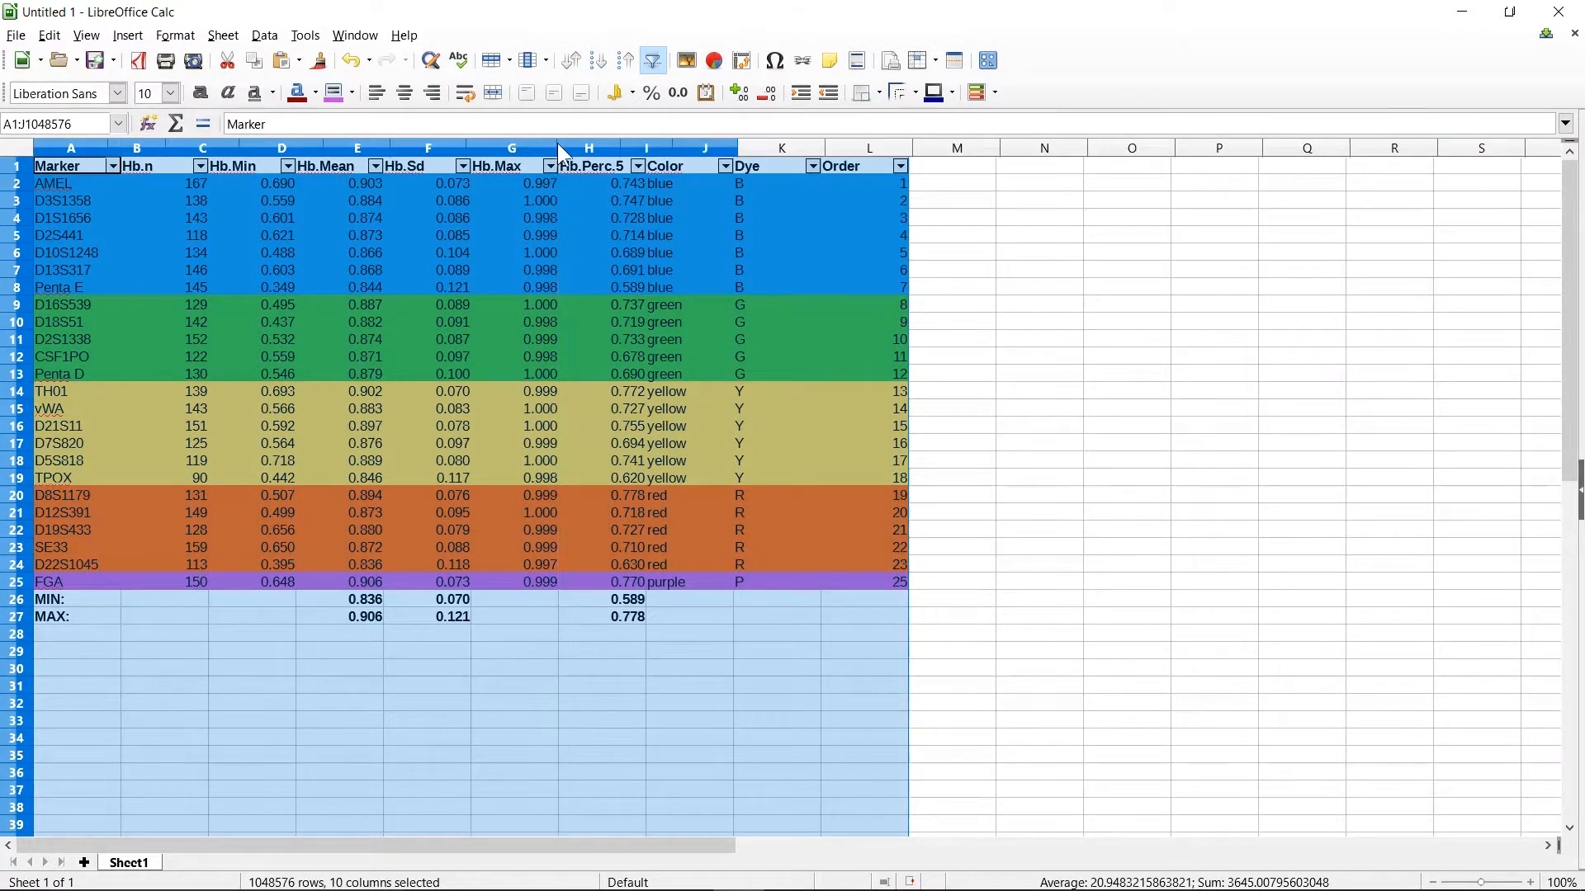
pyautogui.click(831, 357)
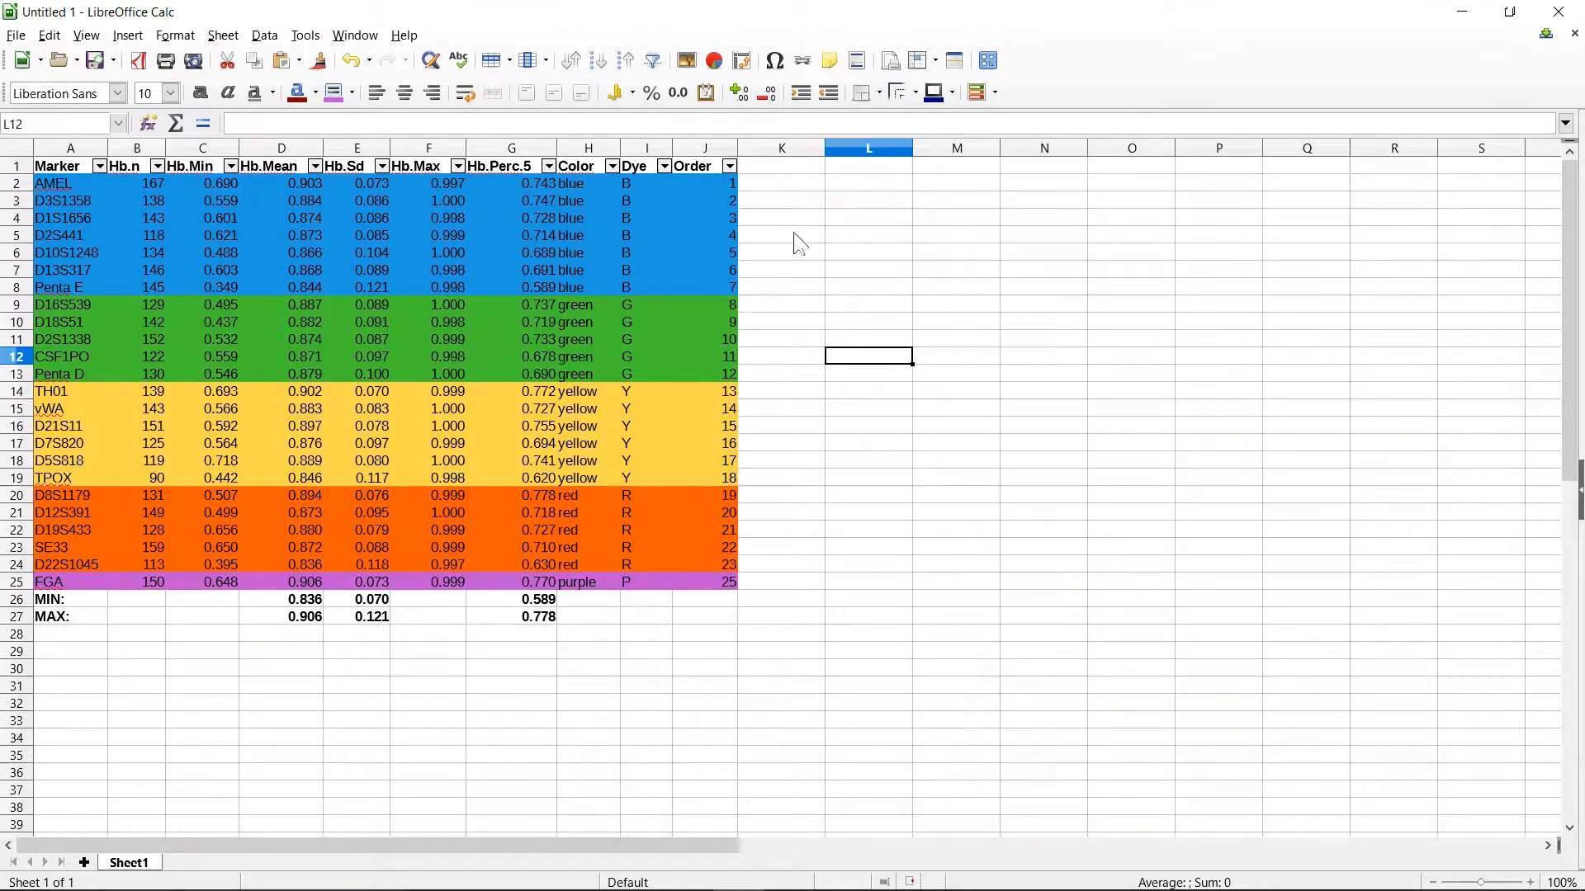
pyautogui.click(795, 168)
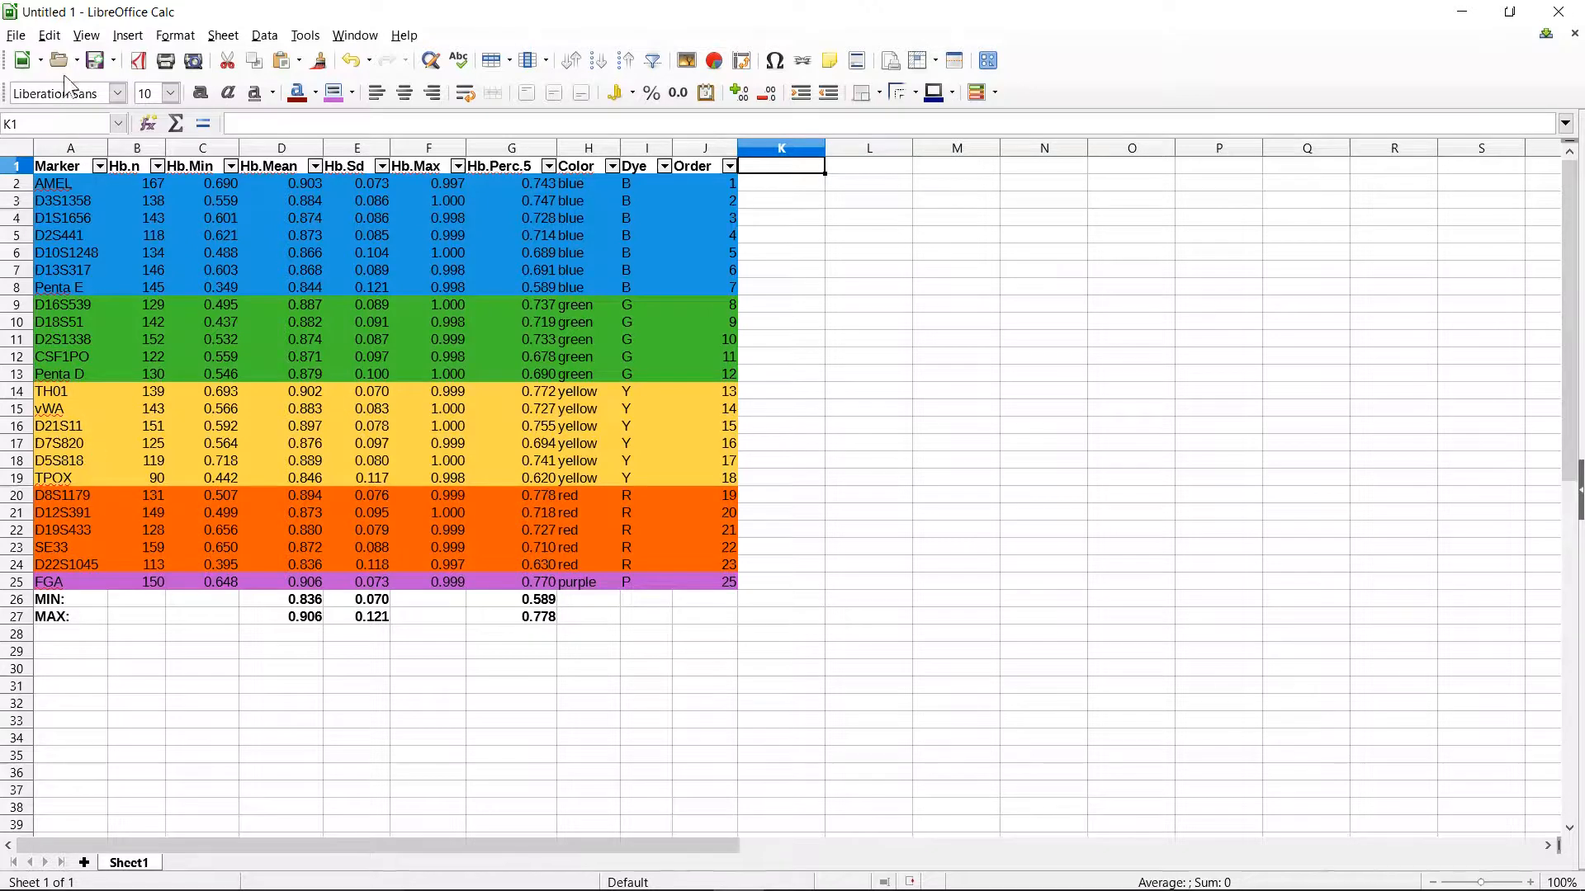
# - Start saving the spreadsheet and choose the output_files folder under exercises_easy, balance as its location
pyautogui.click(96, 61)
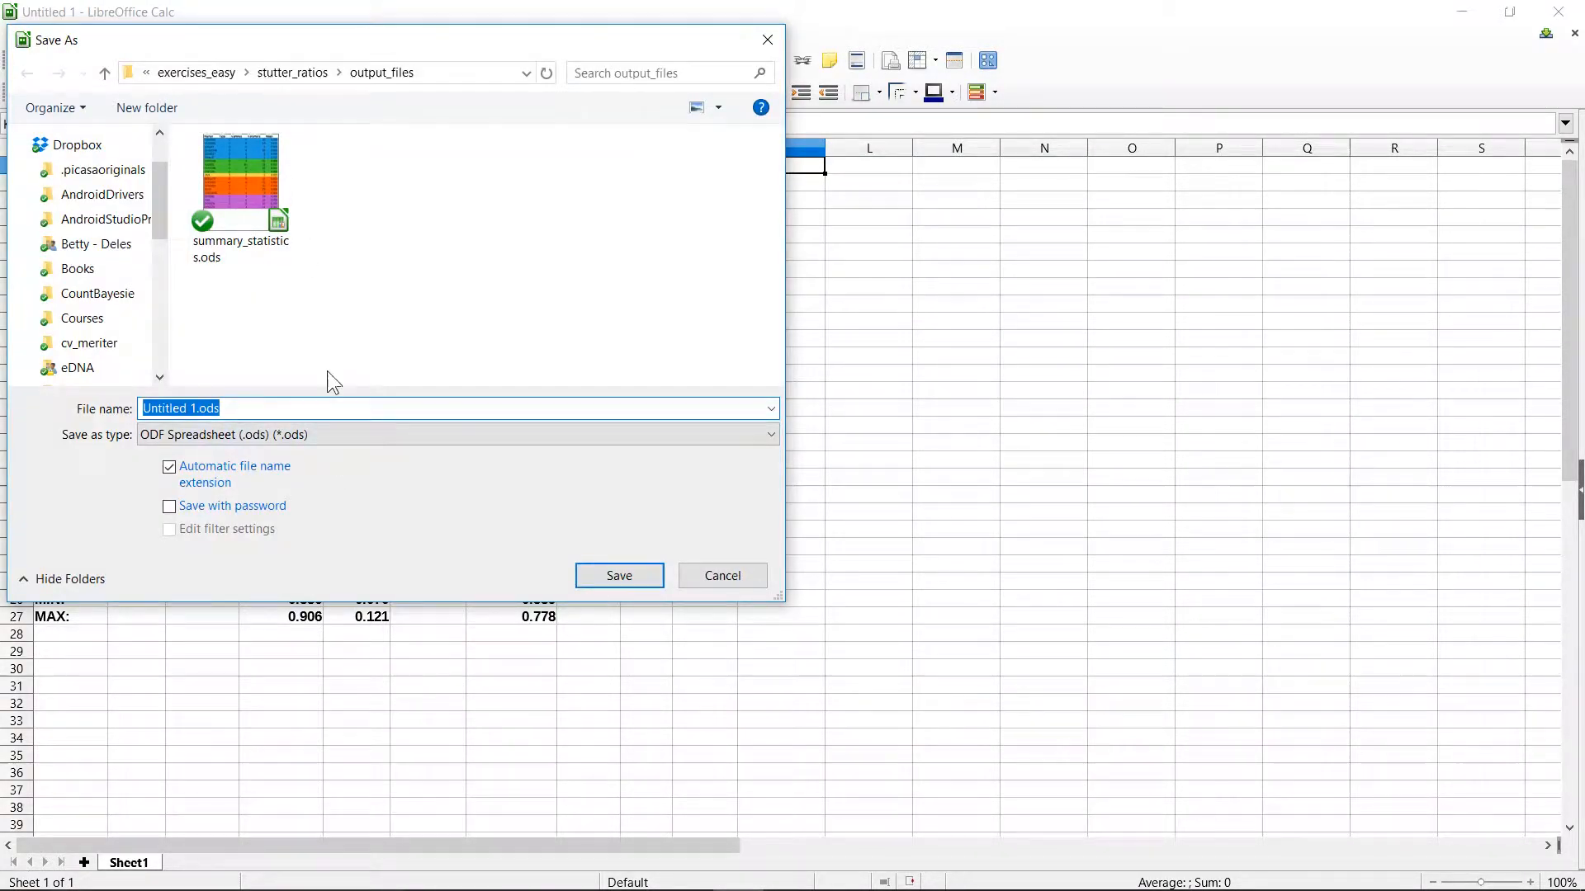
pyautogui.click(235, 72)
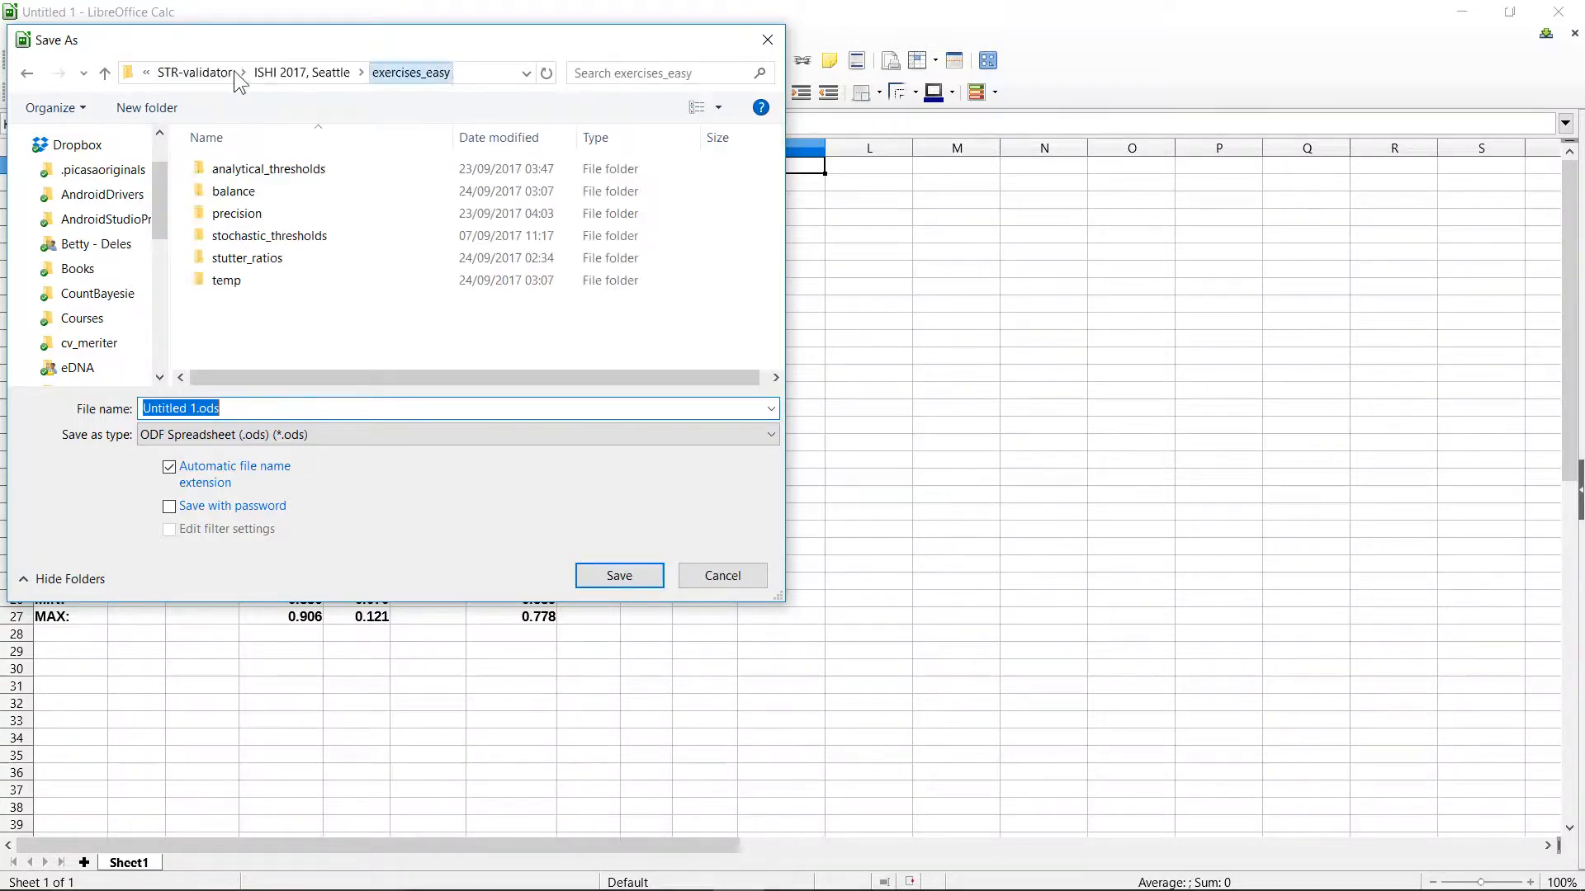
pyautogui.doubleClick(266, 195)
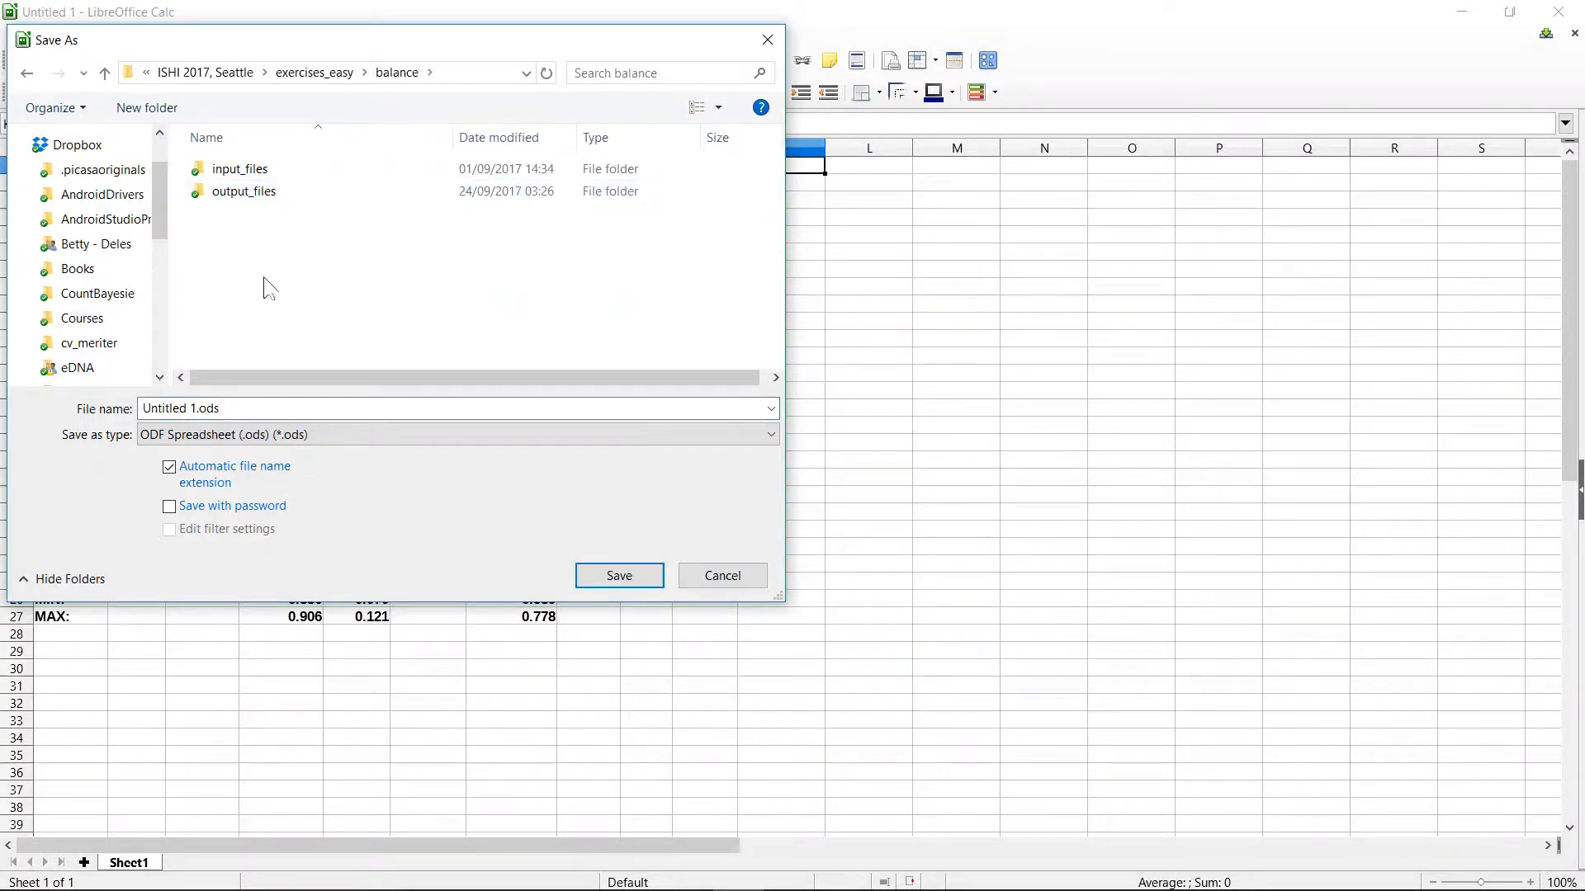
pyautogui.doubleClick(266, 192)
# - Name the file summary_statistics_hb and save it as an ODF spreadsheet
pyautogui.tripleClick(195, 409)
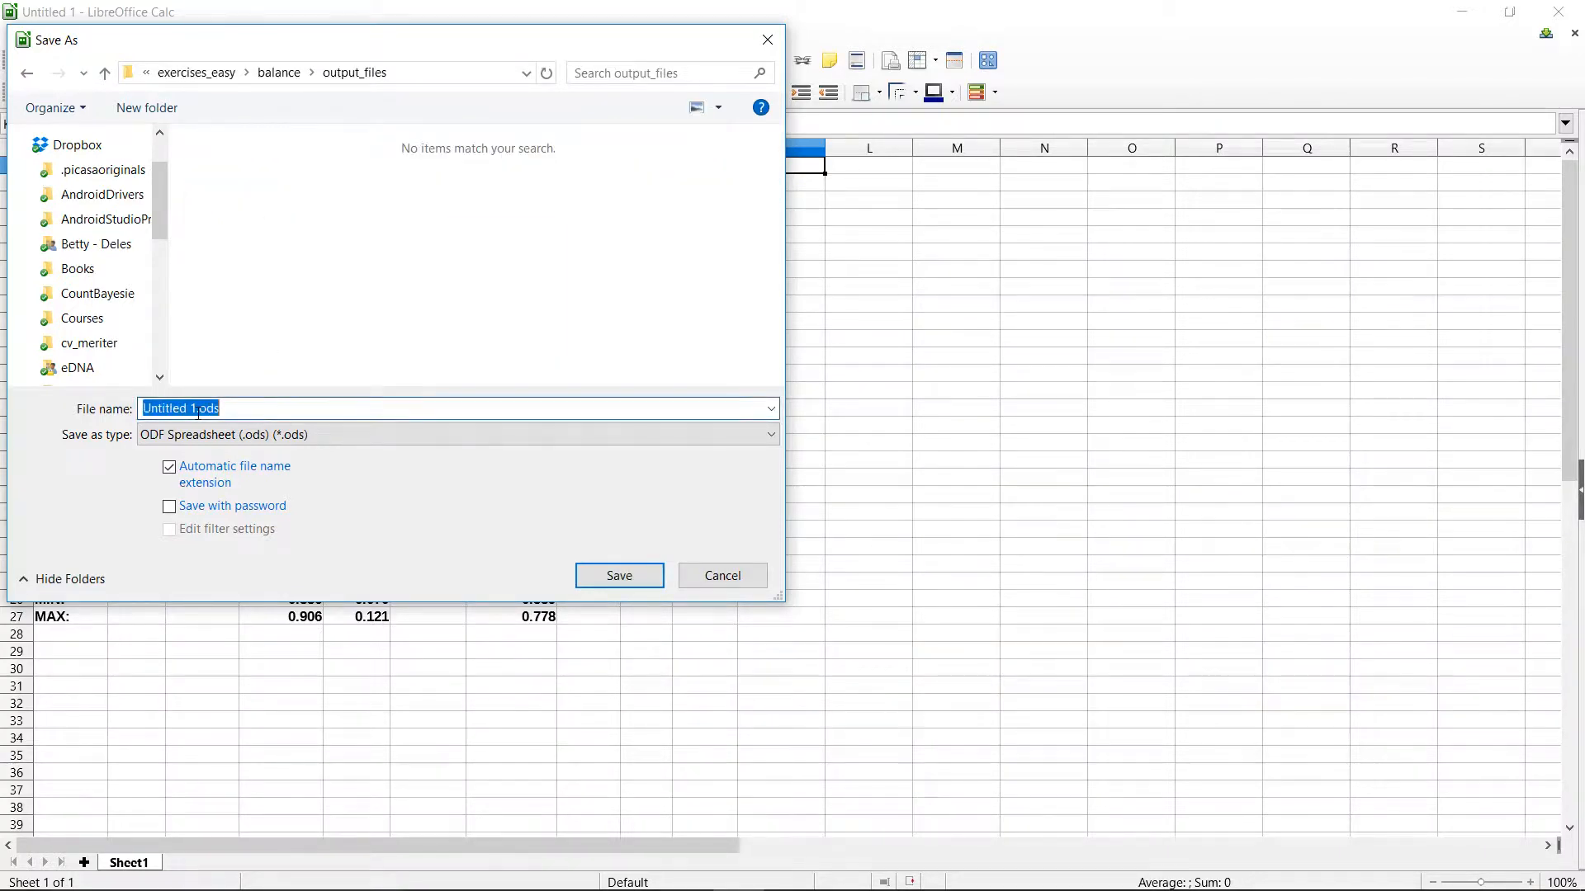
pyautogui.press('BackSpace')
pyautogui.write('sy')
pyautogui.press('BackSpace')
pyautogui.write('ummarty')
pyautogui.press('BackSpace')
pyautogui.press('BackSpace')
pyautogui.write('y_s')
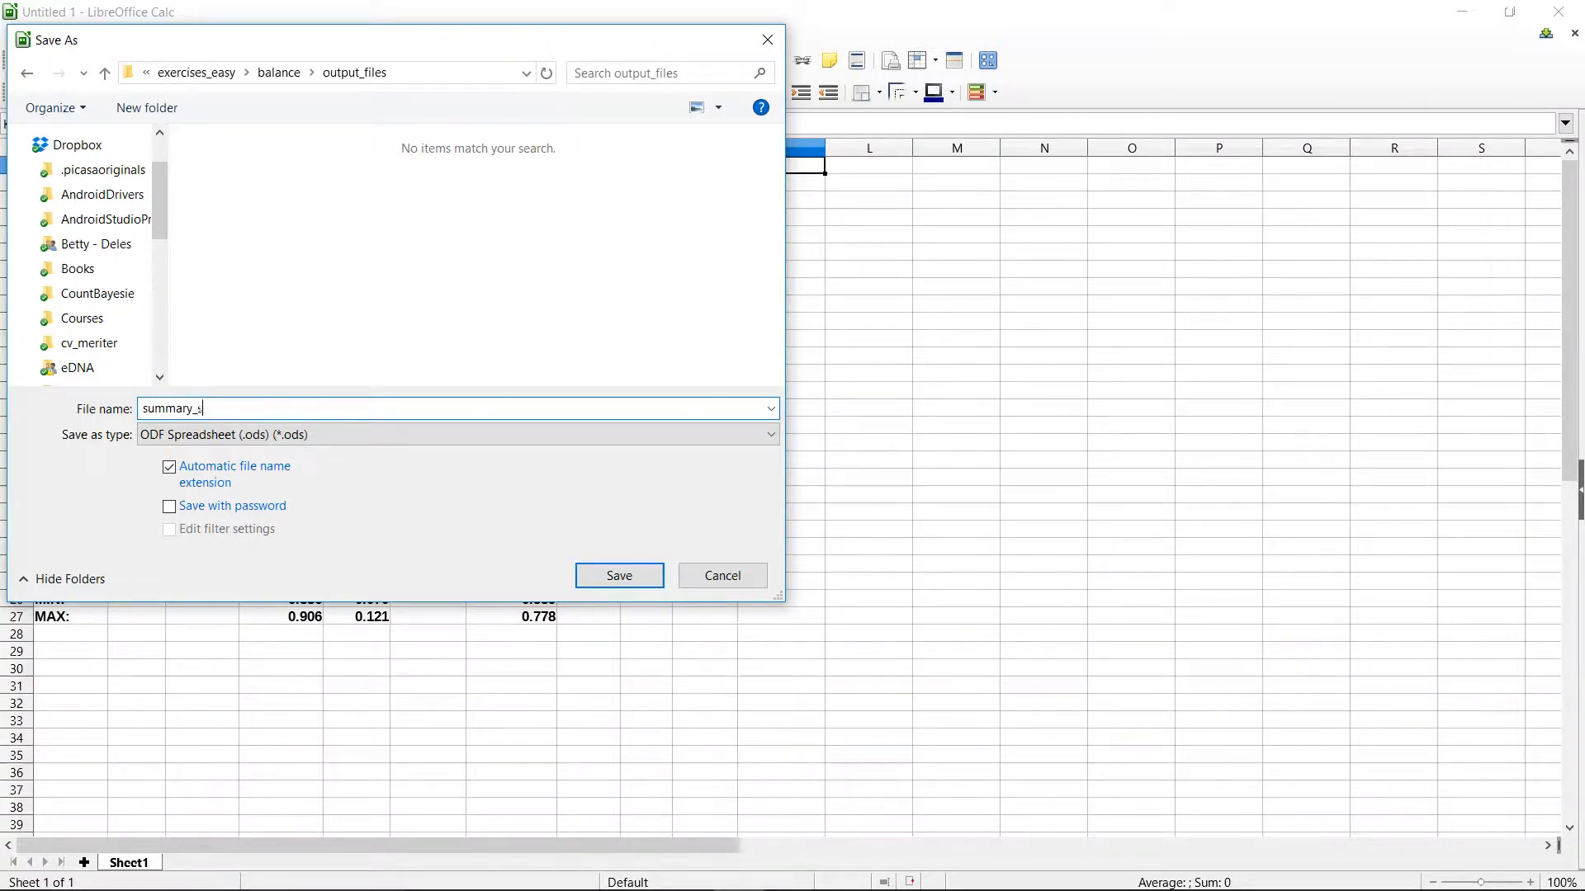
pyautogui.write('tatistics_hb')
pyautogui.click(614, 579)
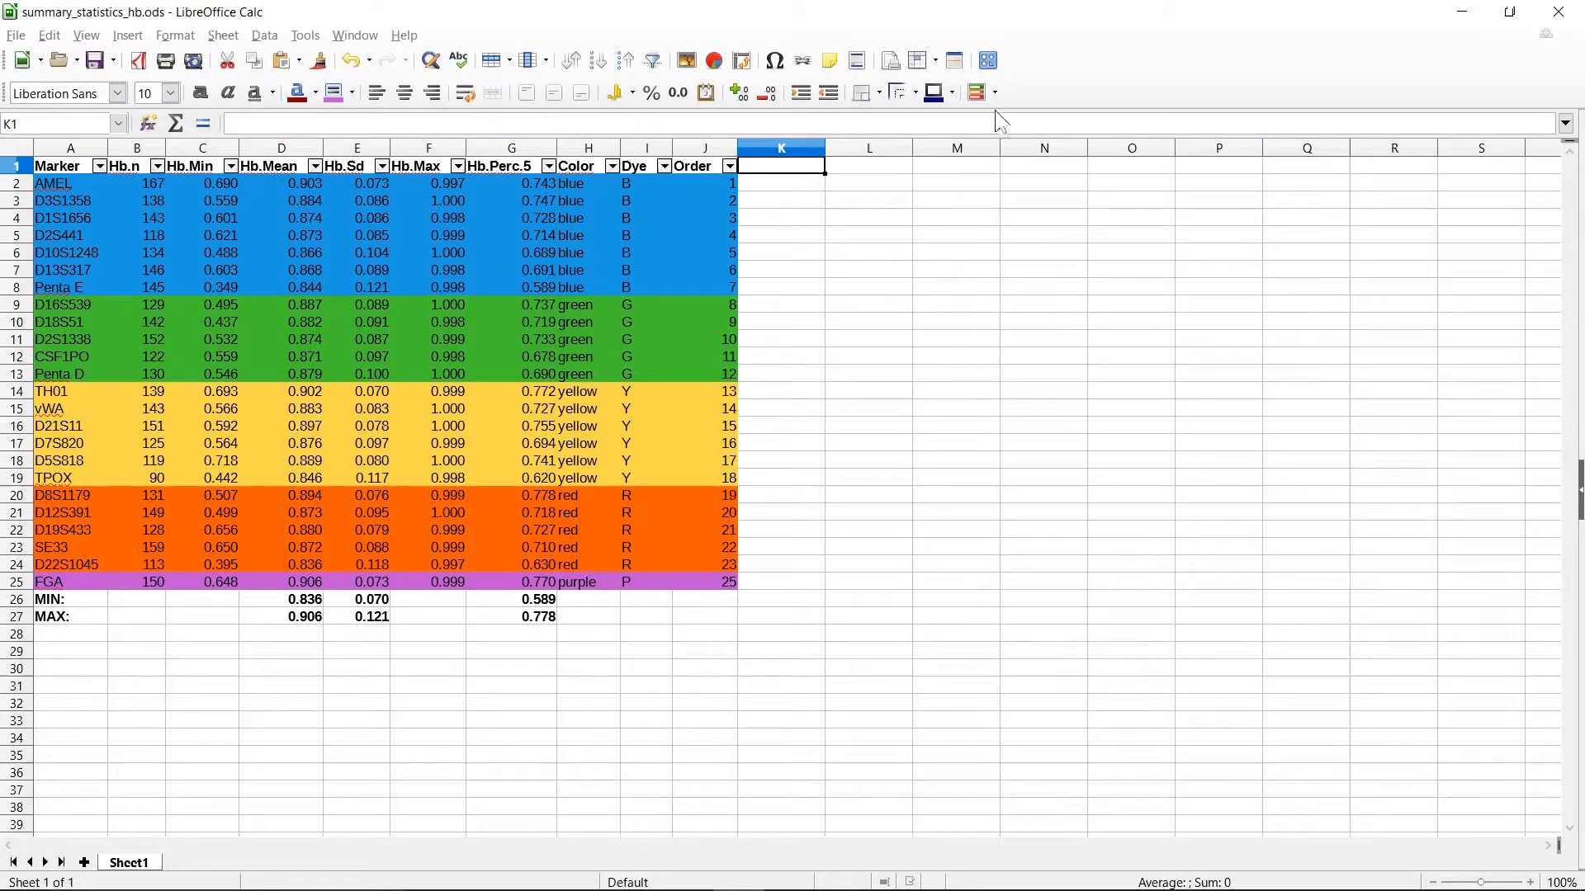
# - Close the spreadsheet and the data frame editor, and bring up the balance functions in STR-validator
pyautogui.click(1555, 17)
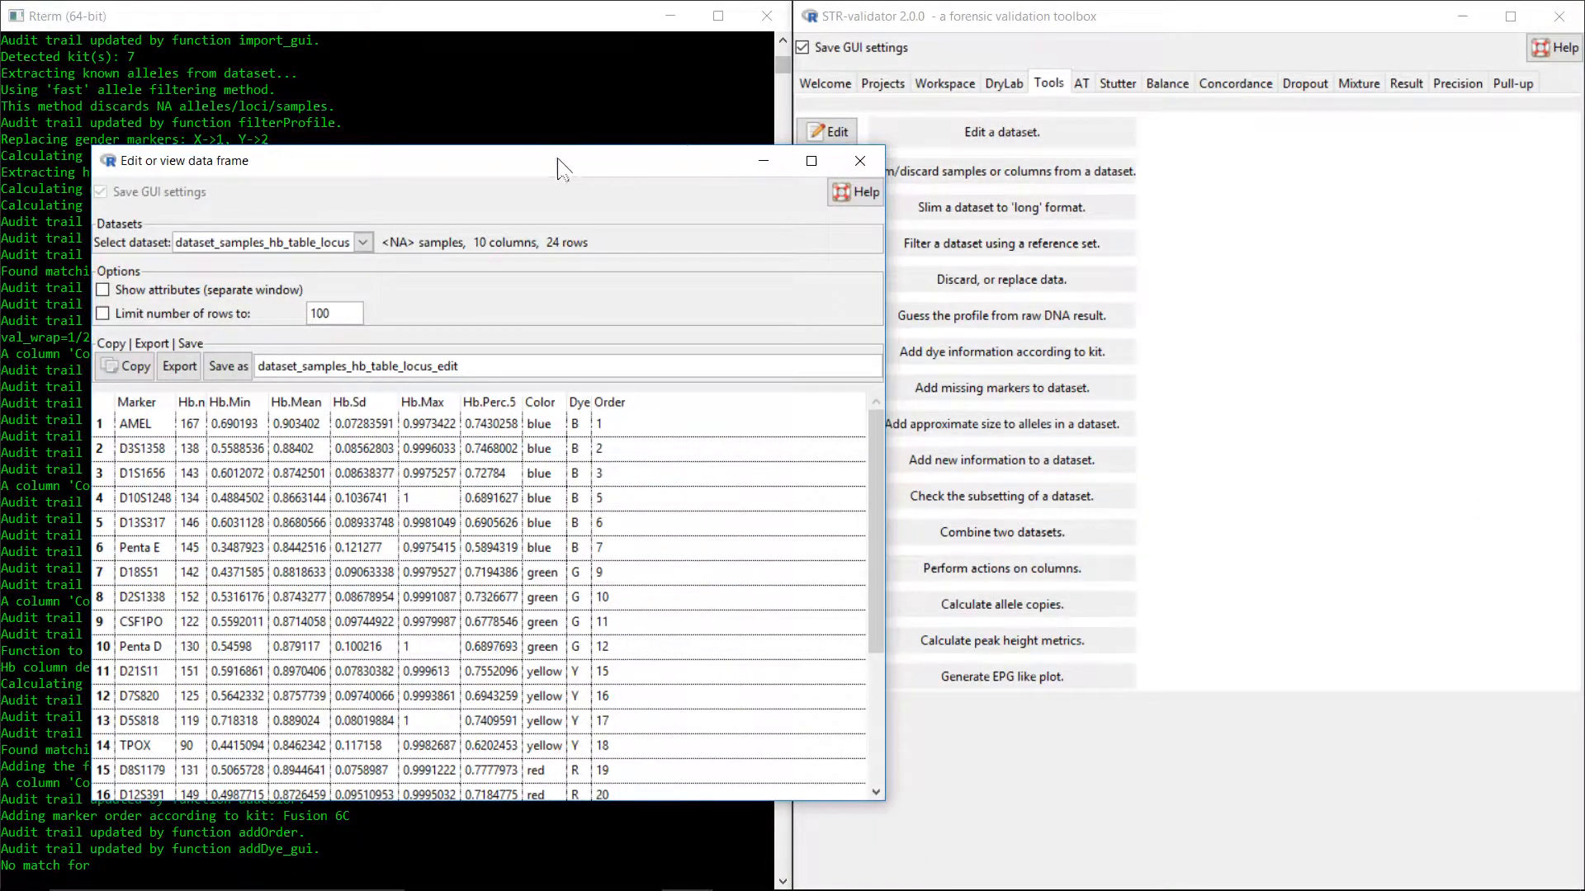
pyautogui.click(854, 163)
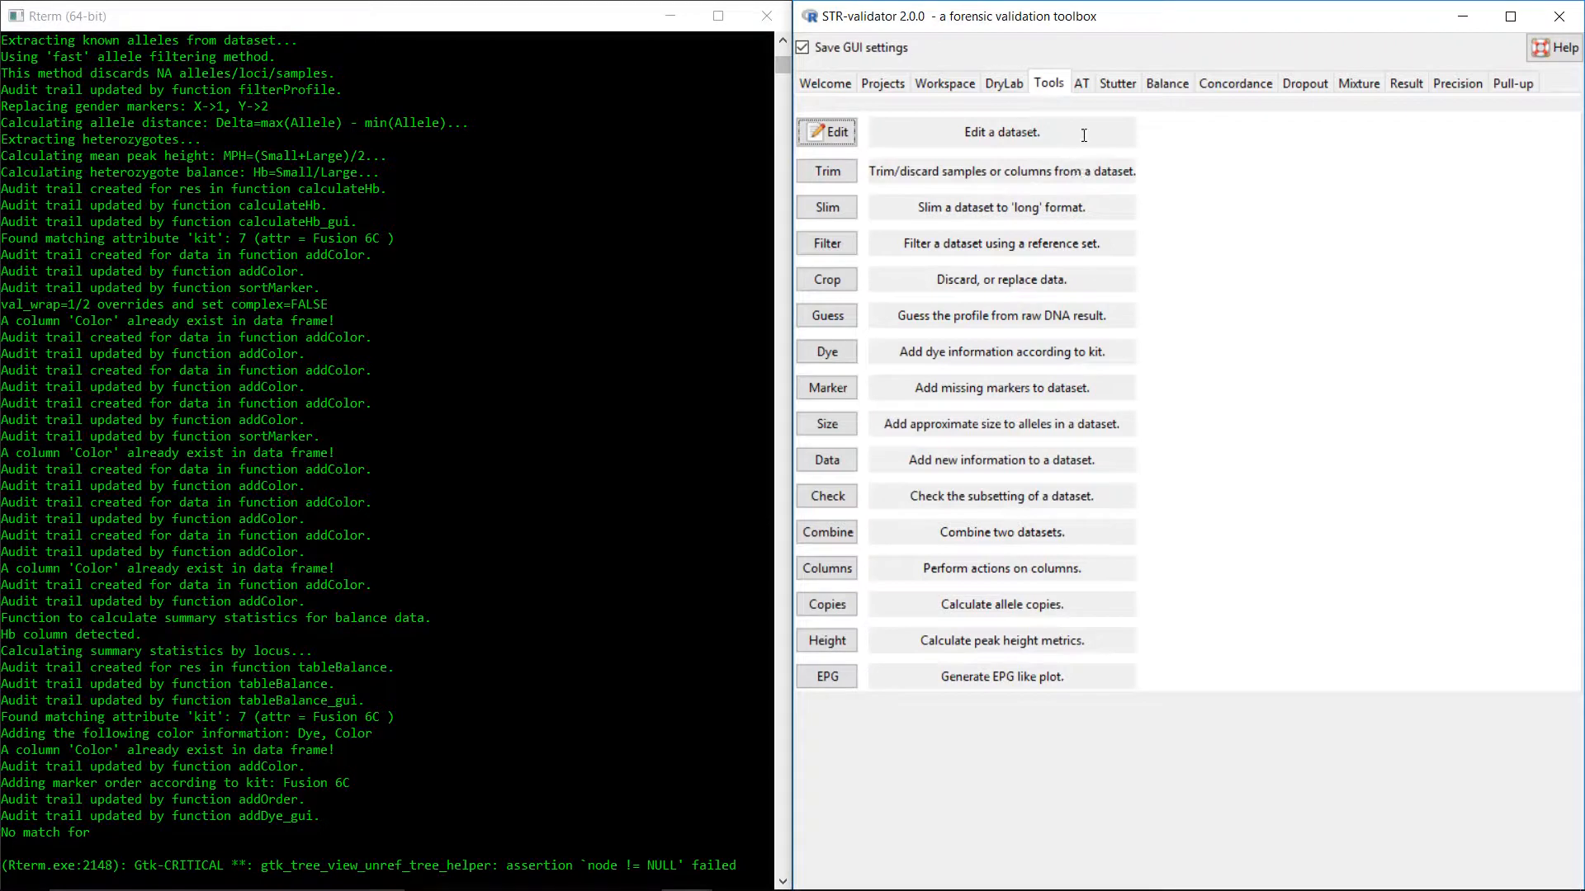
pyautogui.click(1167, 83)
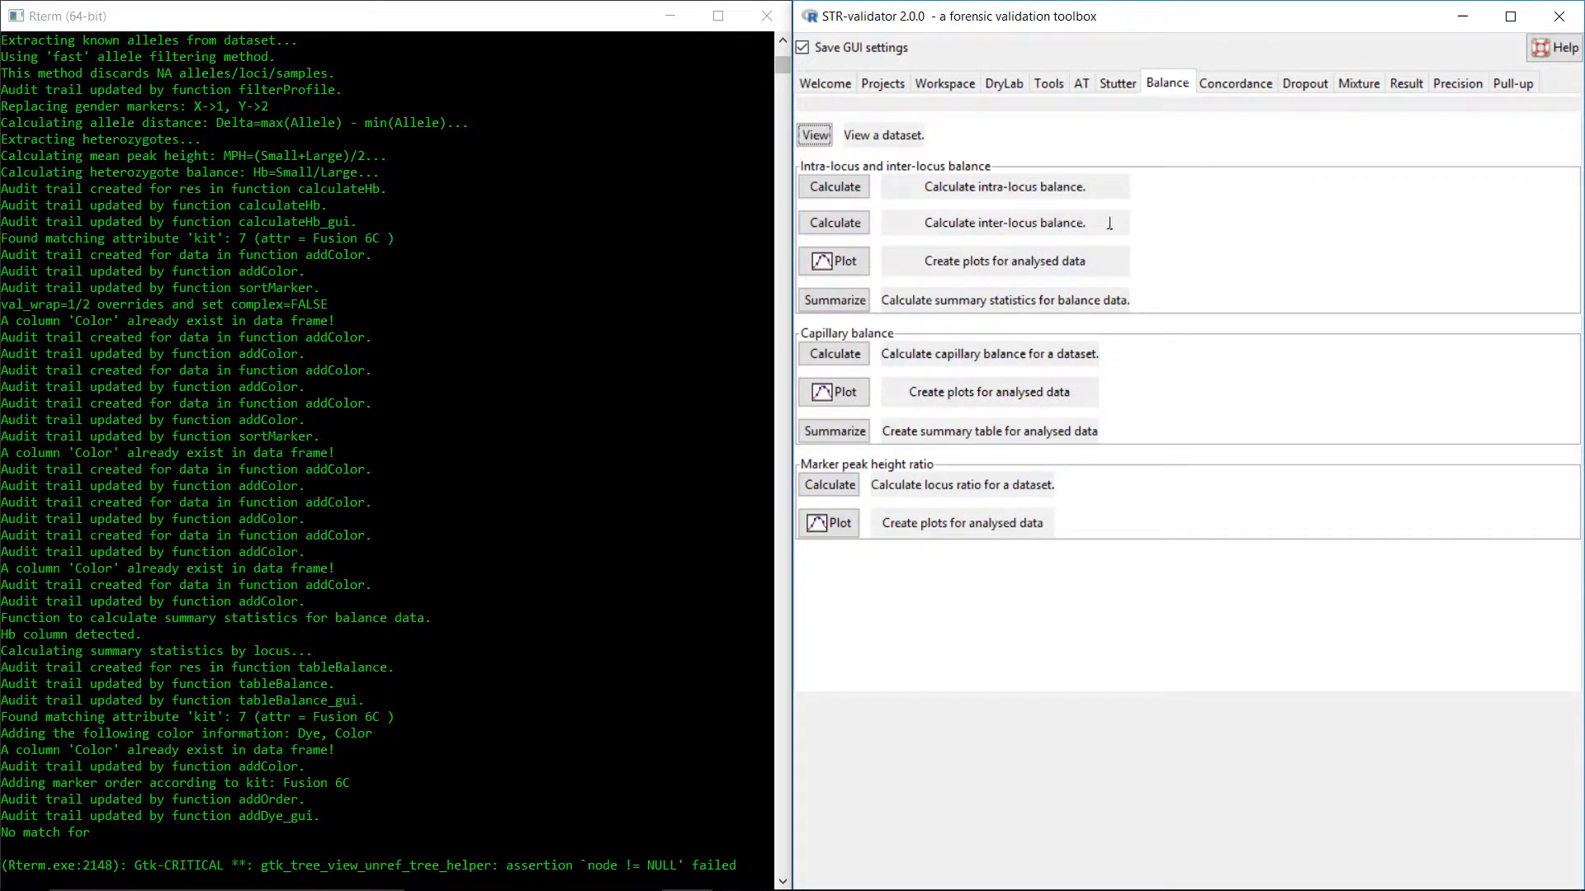
# - Calculate the inter-locus balance of dataset_samples with the Normalised method and no reference dataset
pyautogui.click(868, 221)
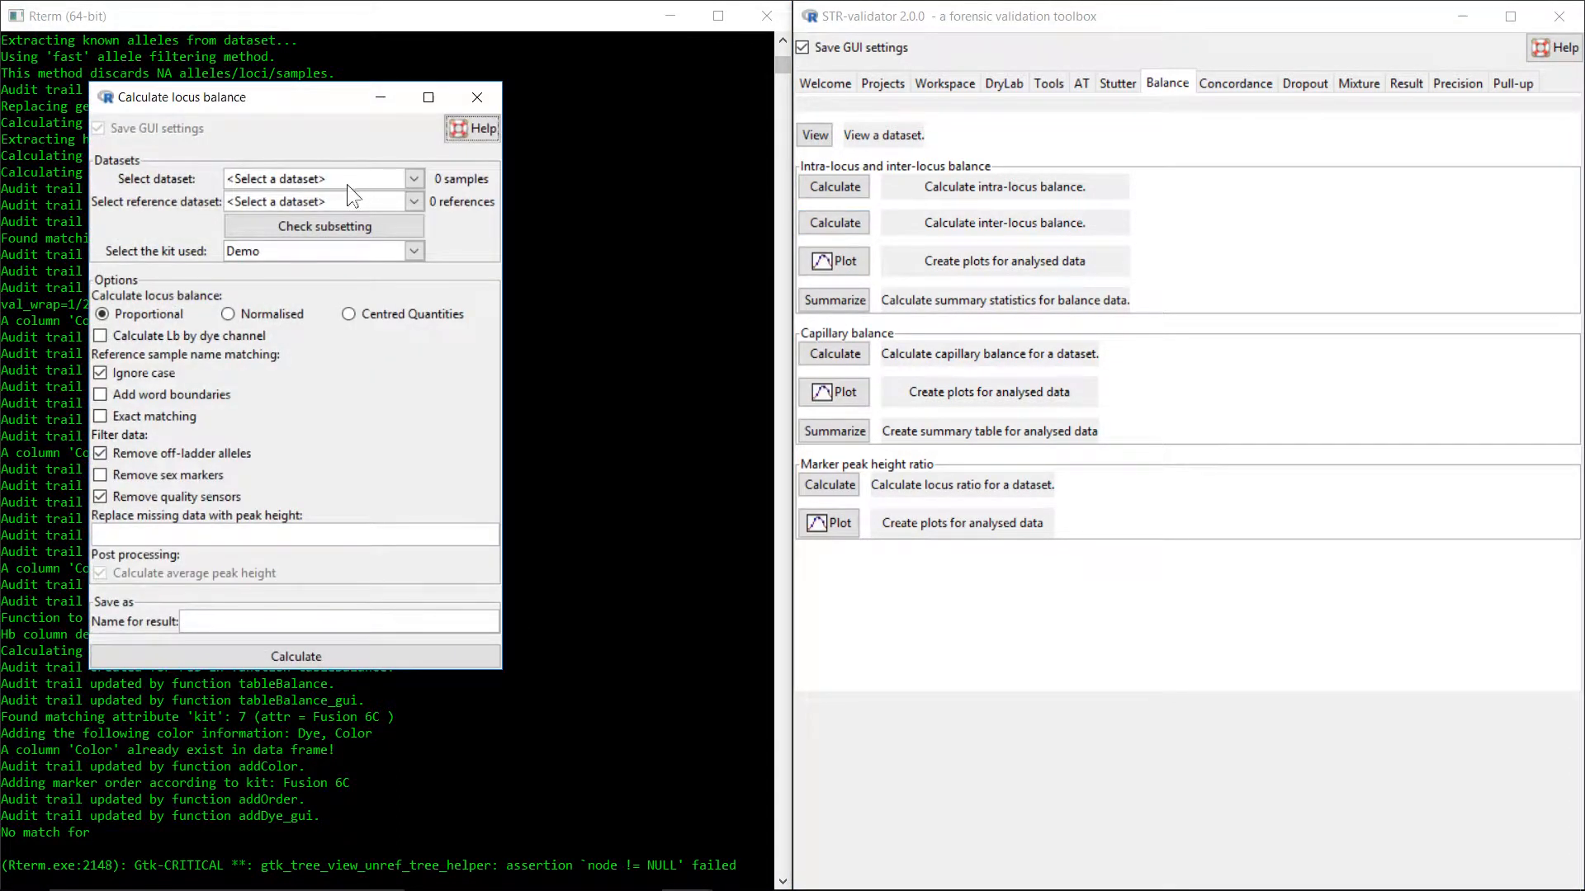
pyautogui.click(360, 180)
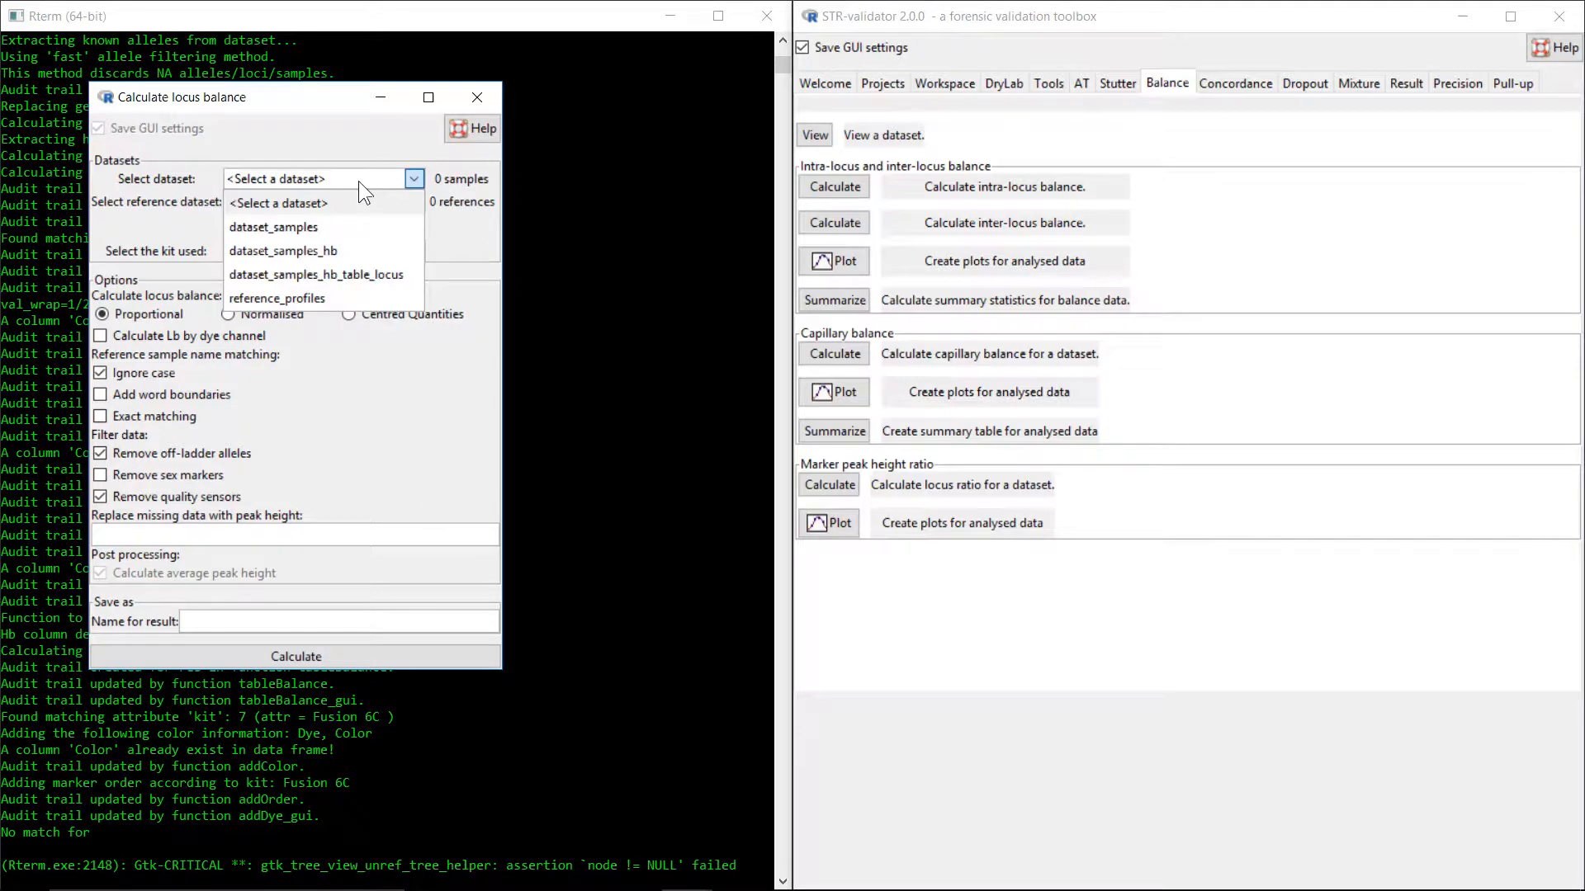
pyautogui.click(360, 228)
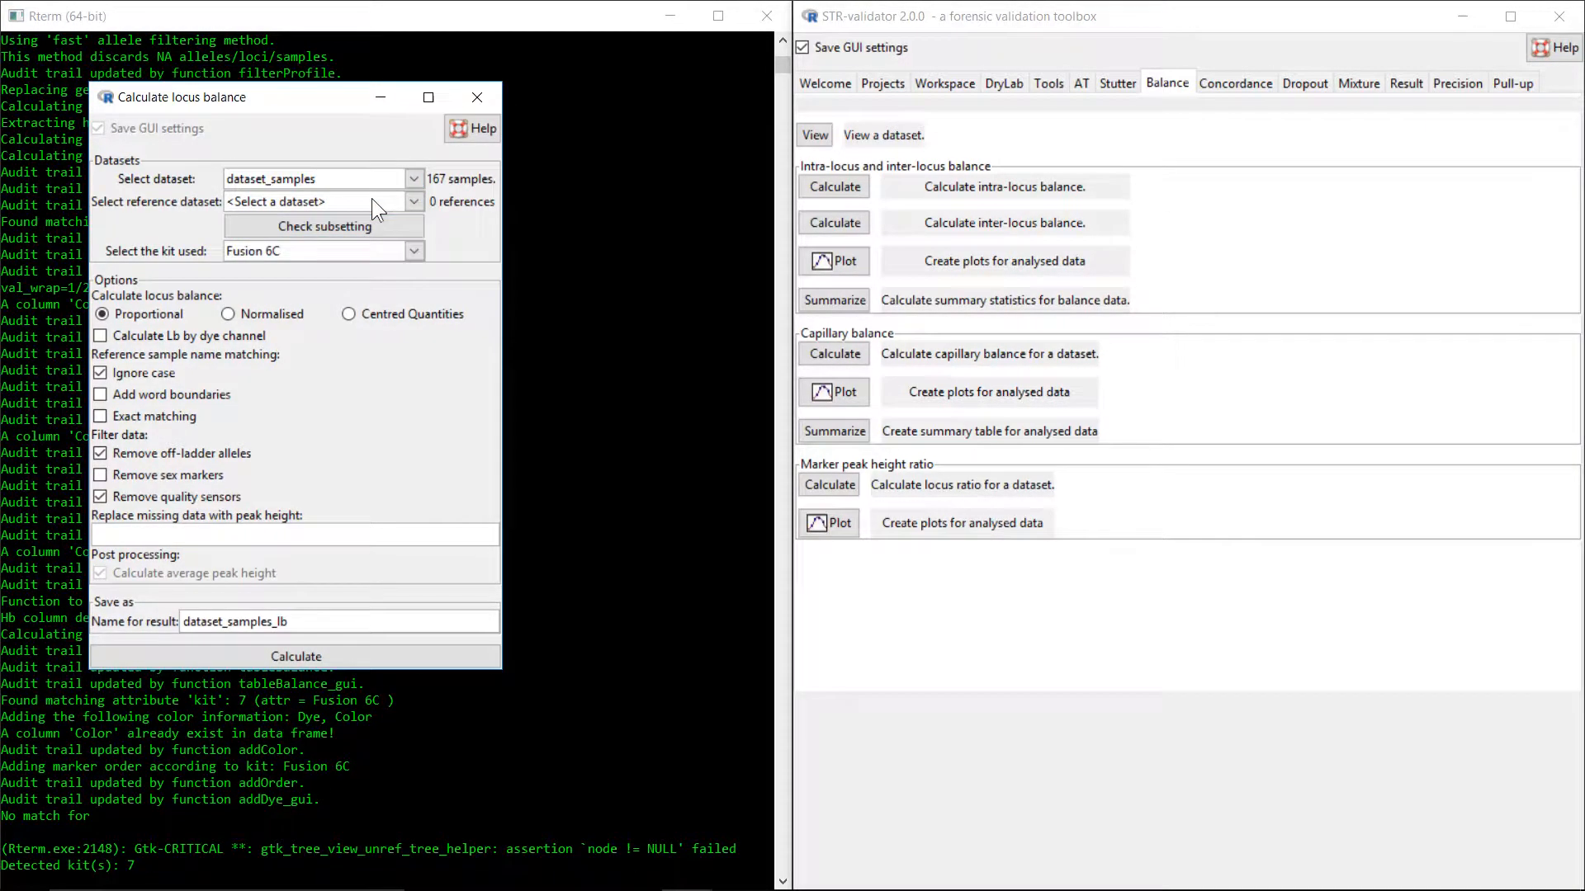
pyautogui.moveTo(319, 98); pyautogui.dragTo(349, 87)
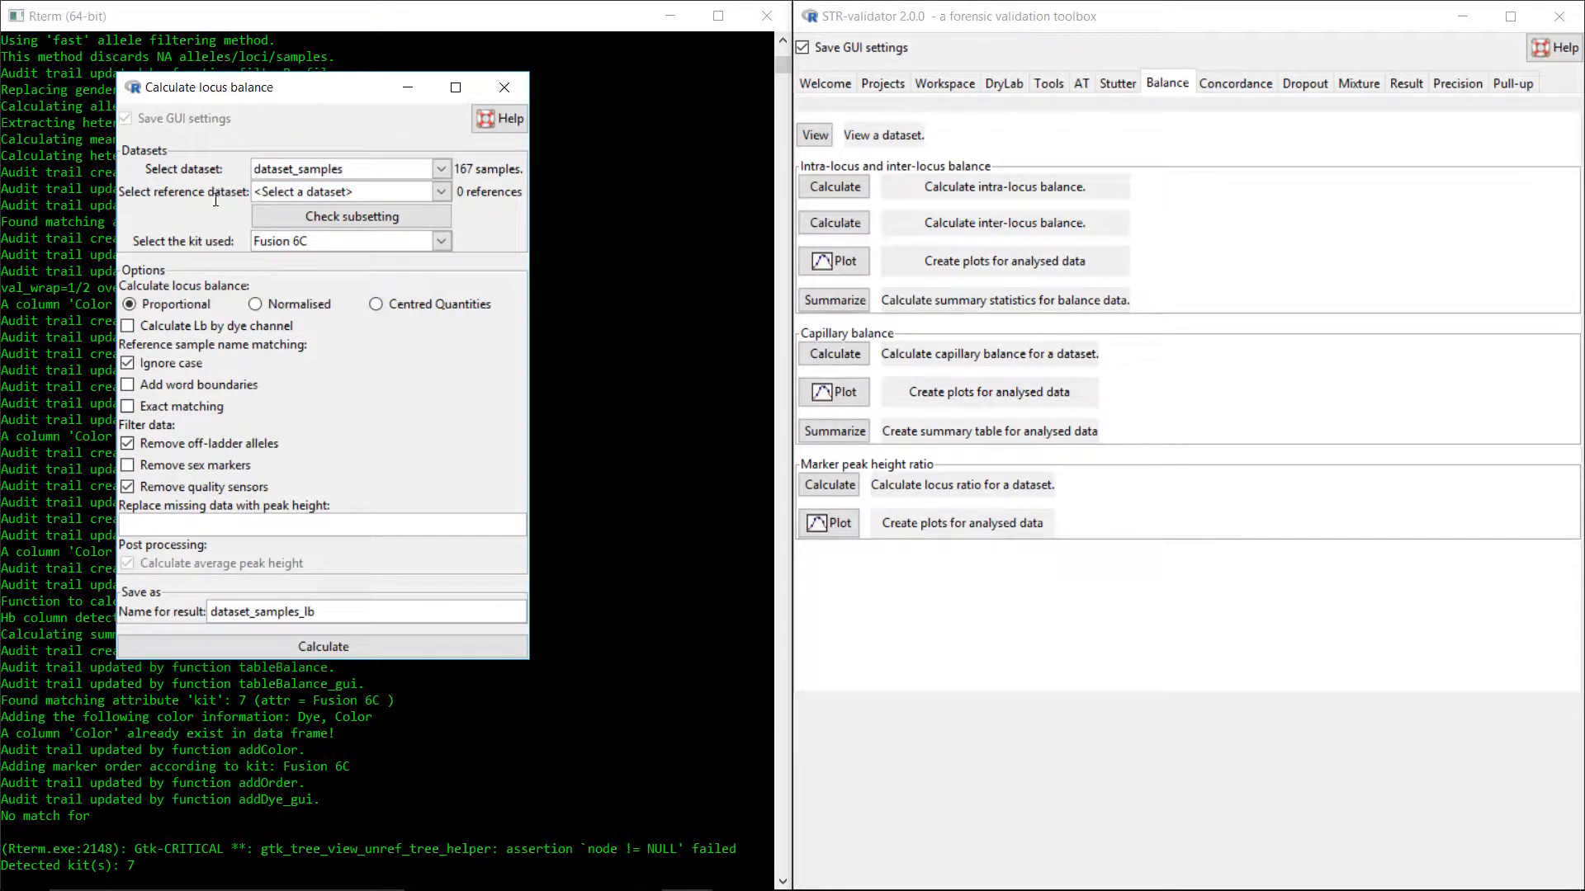
pyautogui.click(255, 303)
pyautogui.click(396, 647)
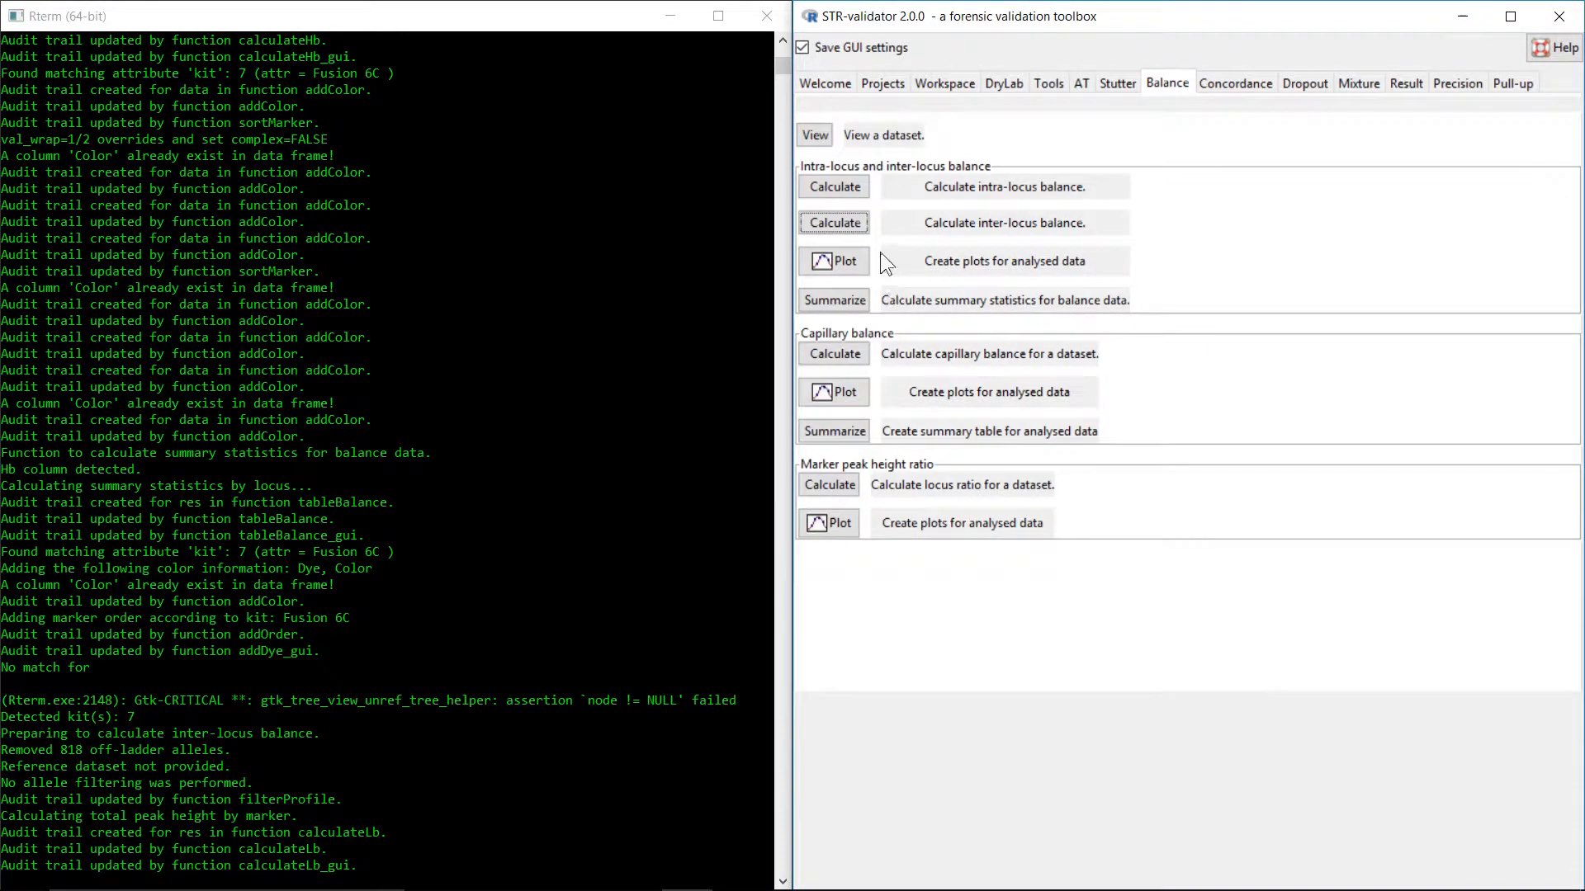
# - Plot Lb vs. Marker for dataset_samples_lb without faceting or wrapping
pyautogui.click(853, 261)
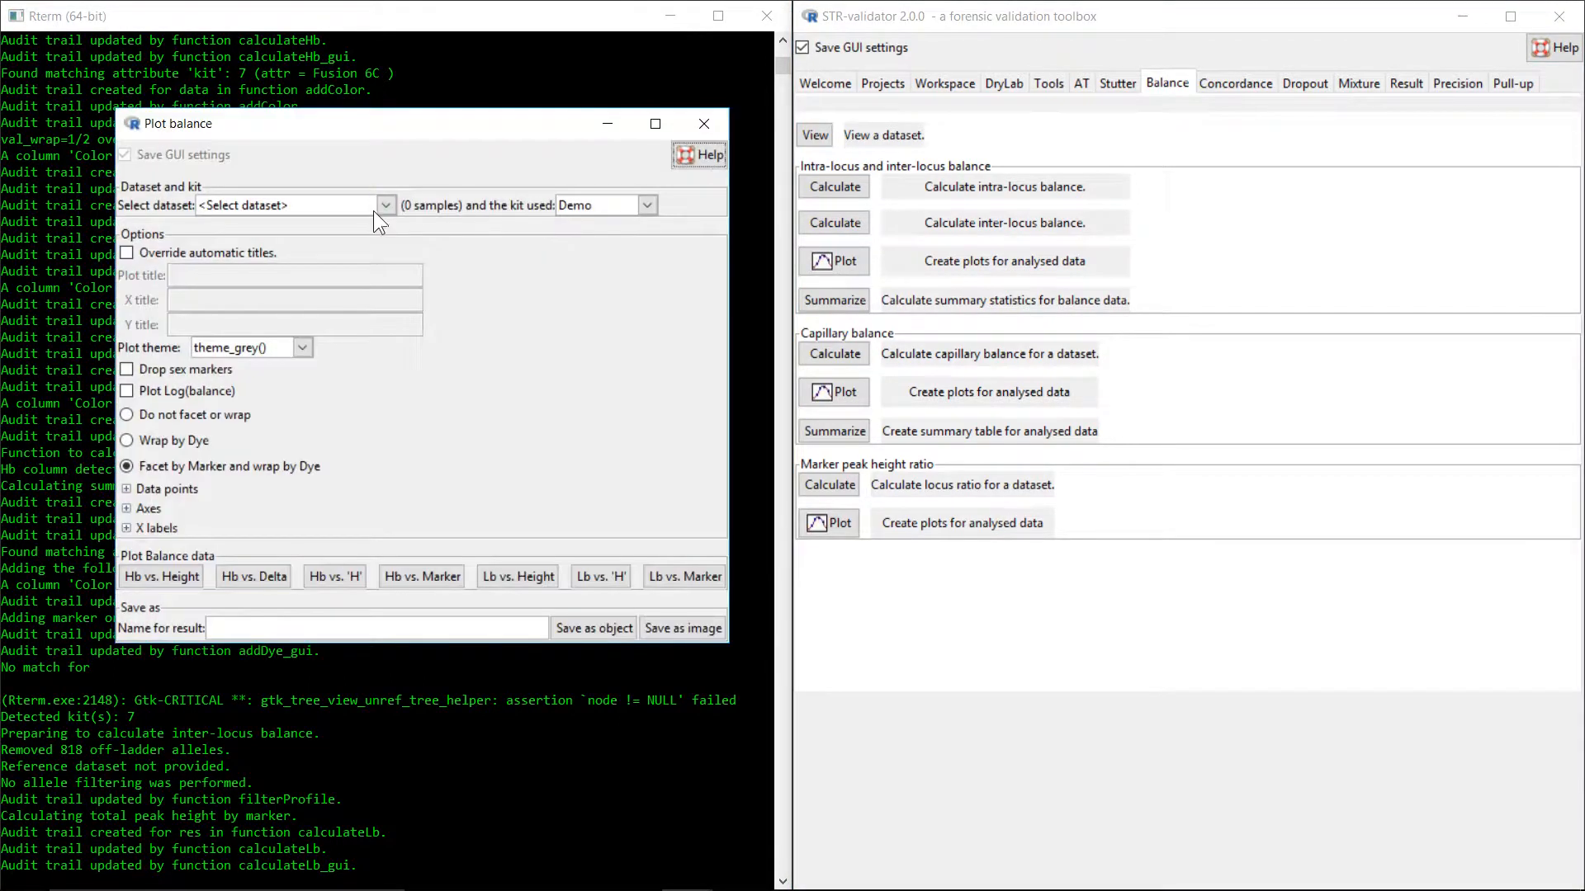
pyautogui.click(375, 212)
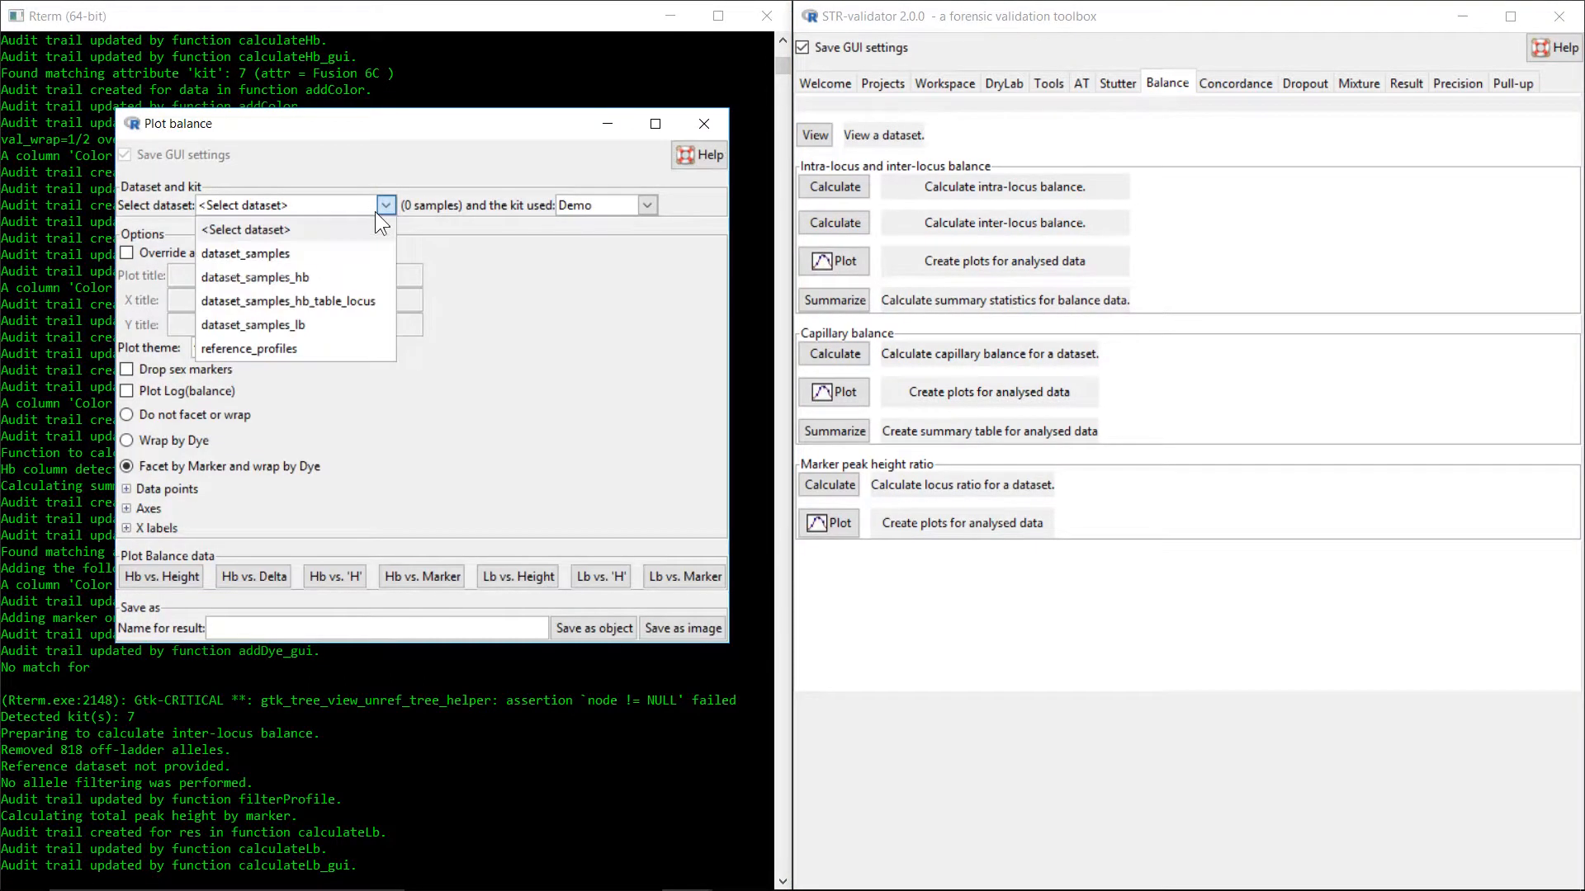
pyautogui.click(340, 328)
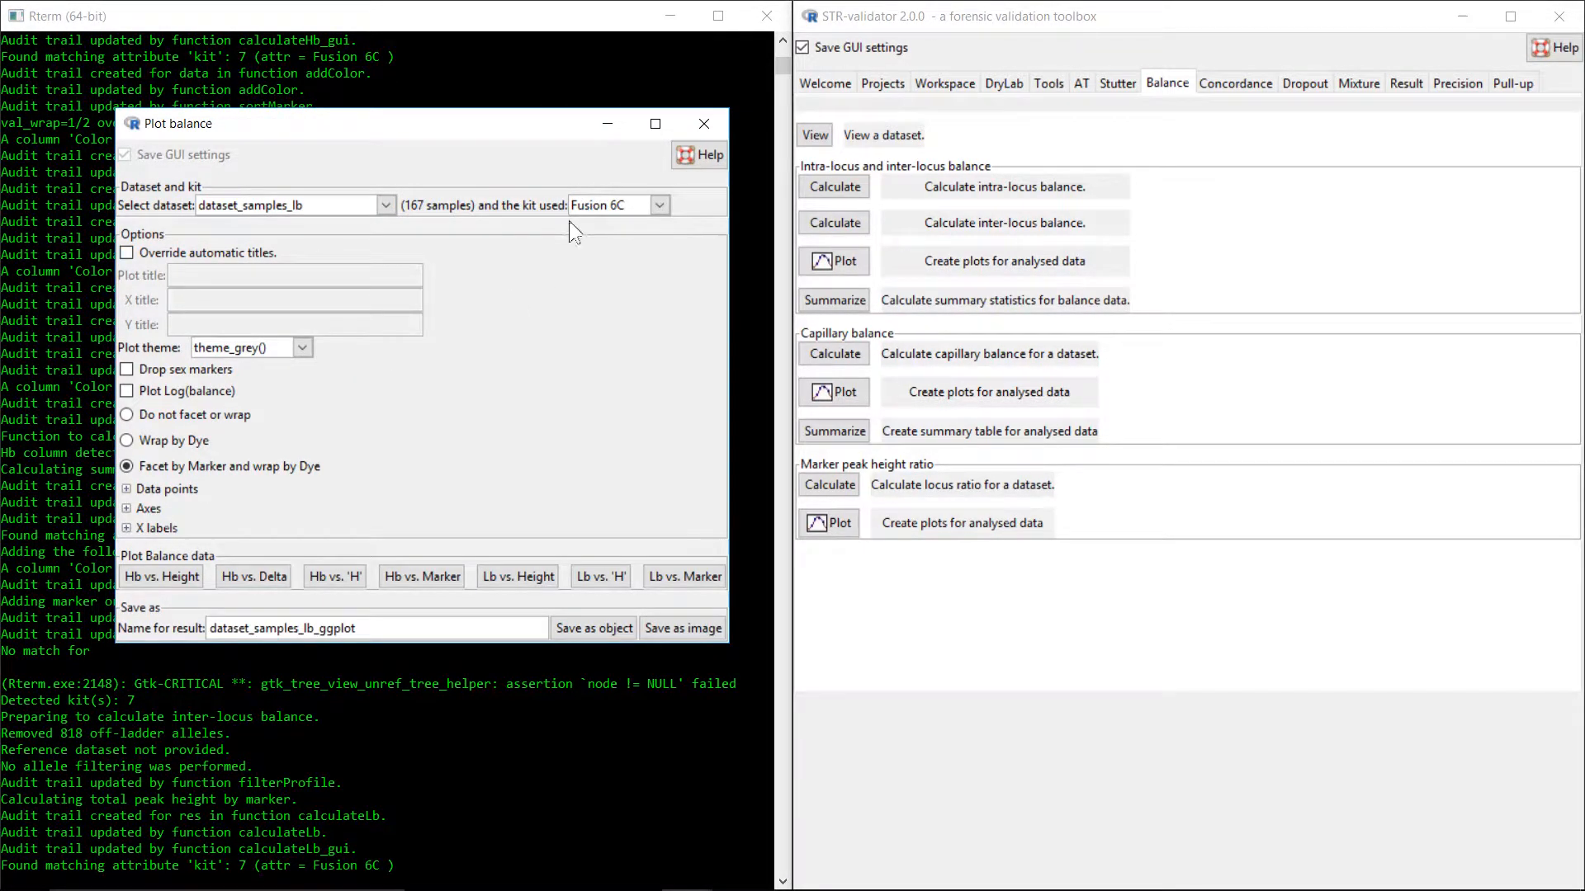
pyautogui.click(182, 417)
pyautogui.click(686, 577)
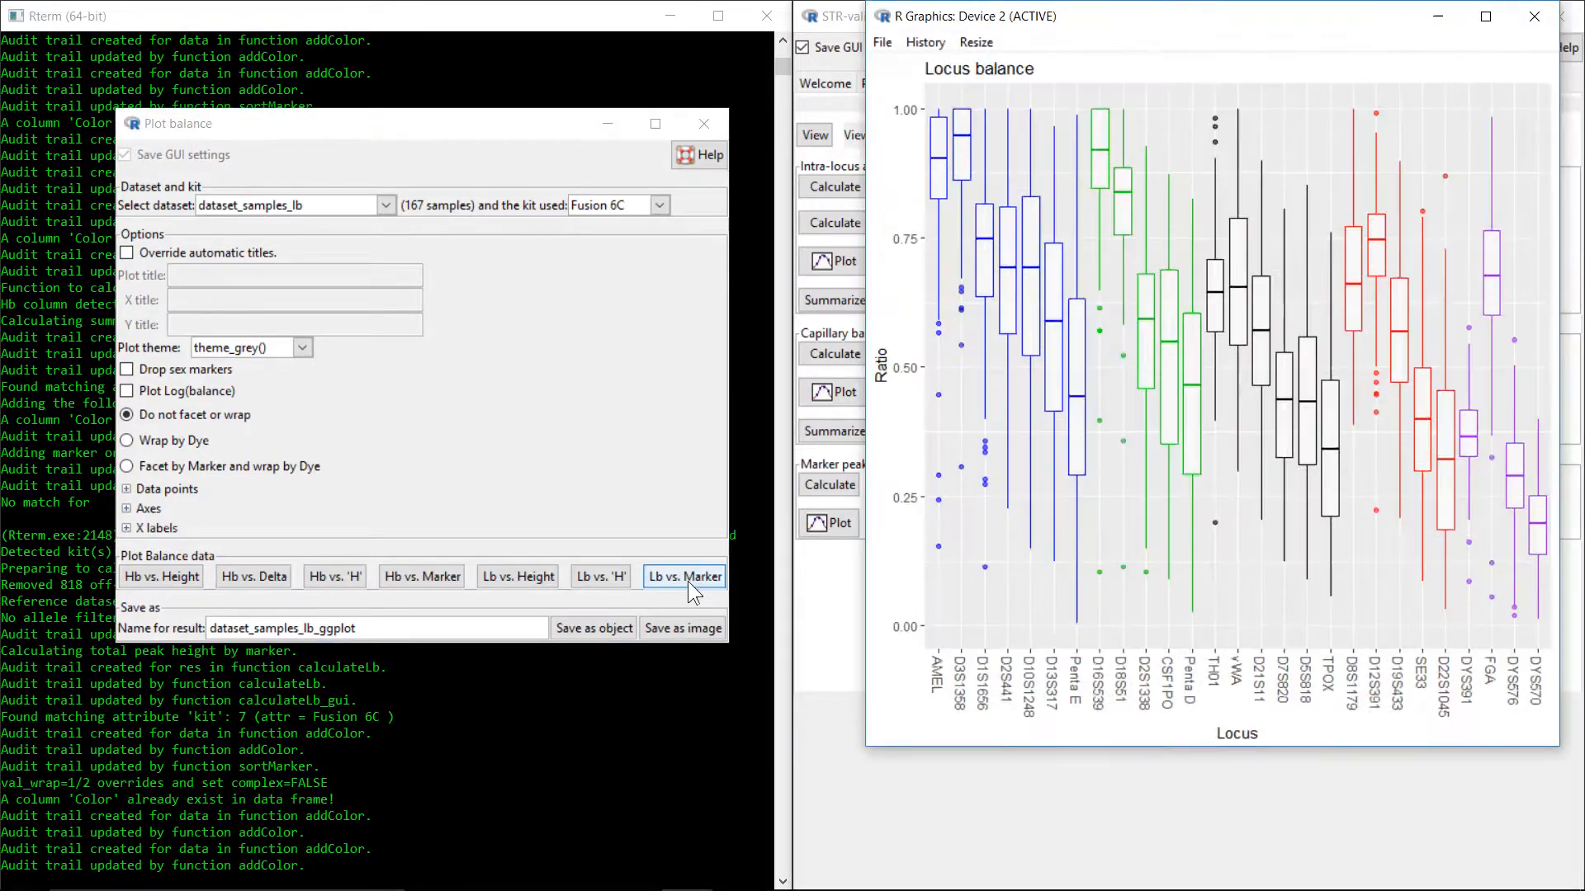
# - Save the maximised locus balance plot as a PNG image with _boxplot added to its file name, and close the plot windows
pyautogui.click(1485, 16)
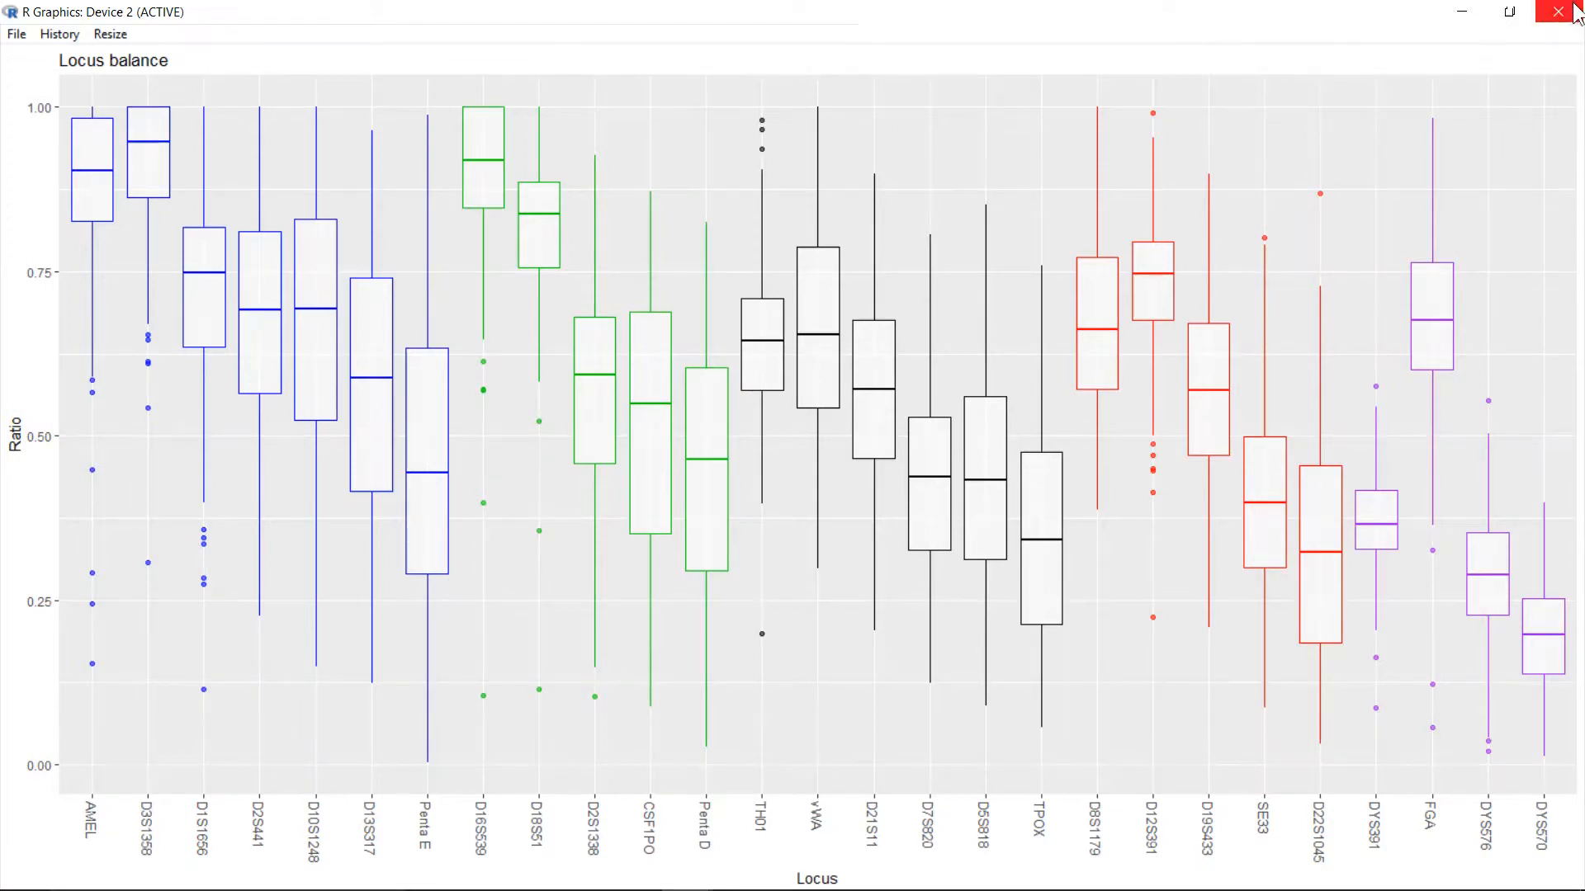
pyautogui.hotkey('alt', 'Tab')
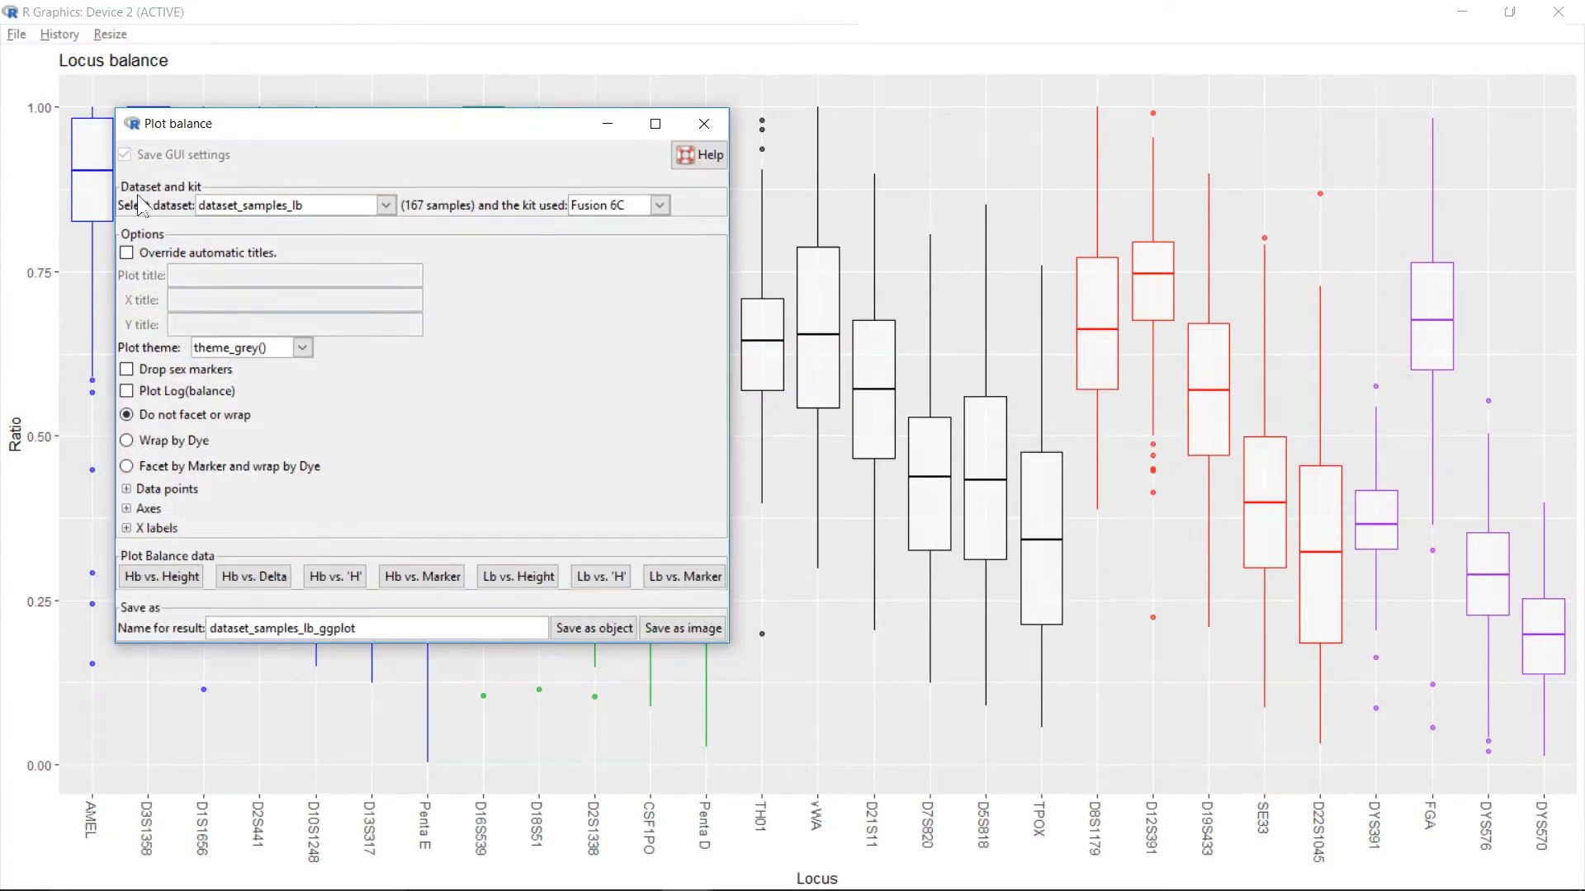
pyautogui.click(703, 635)
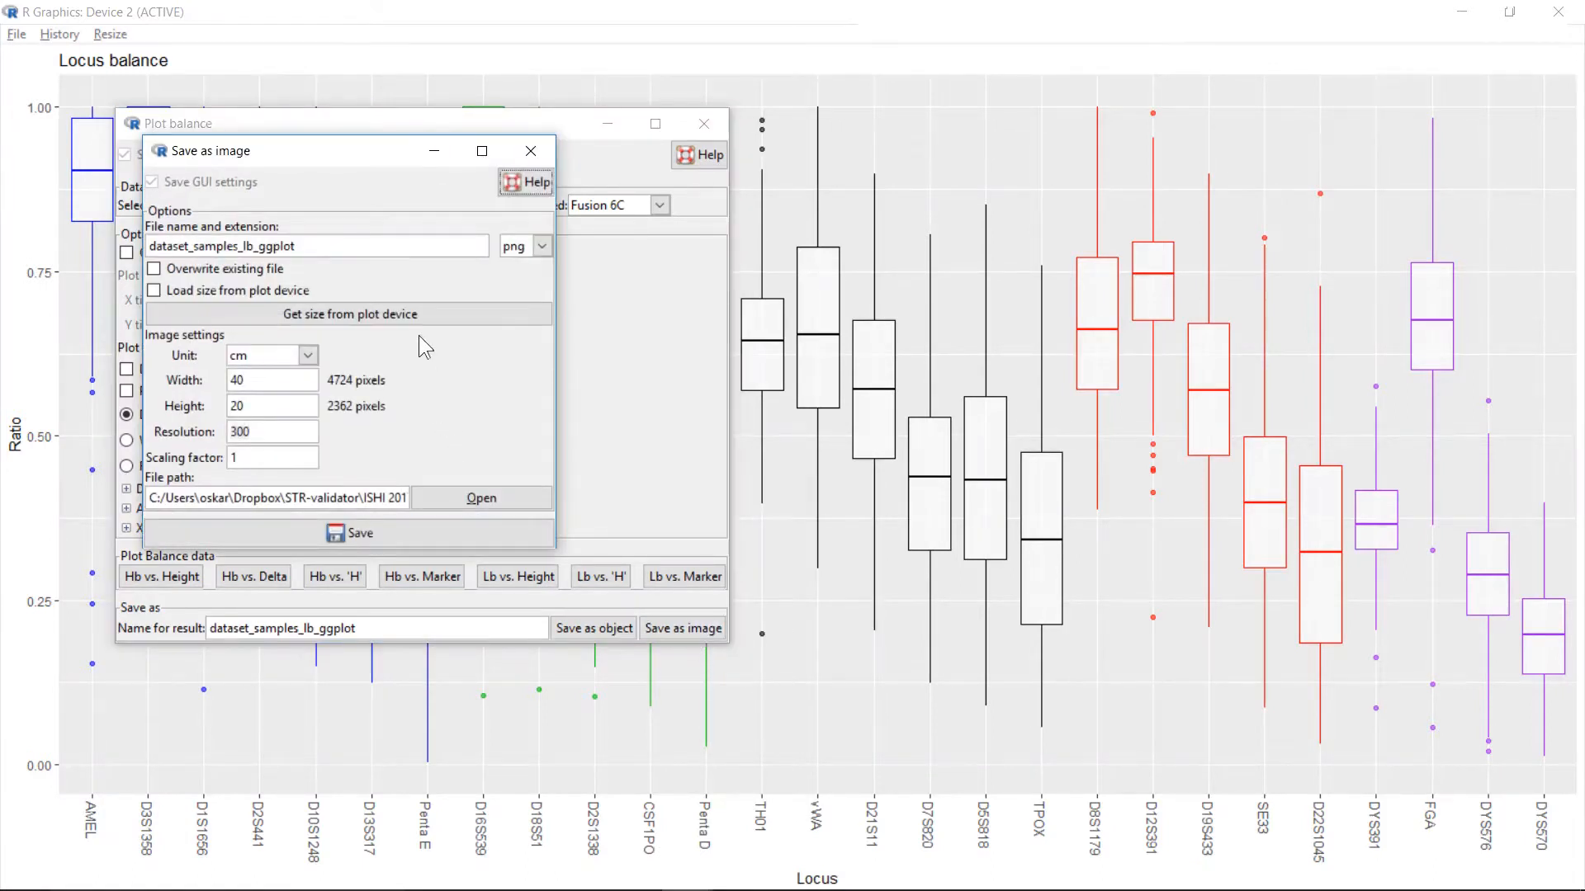
pyautogui.click(319, 247)
pyautogui.write('_boxplot')
pyautogui.click(480, 535)
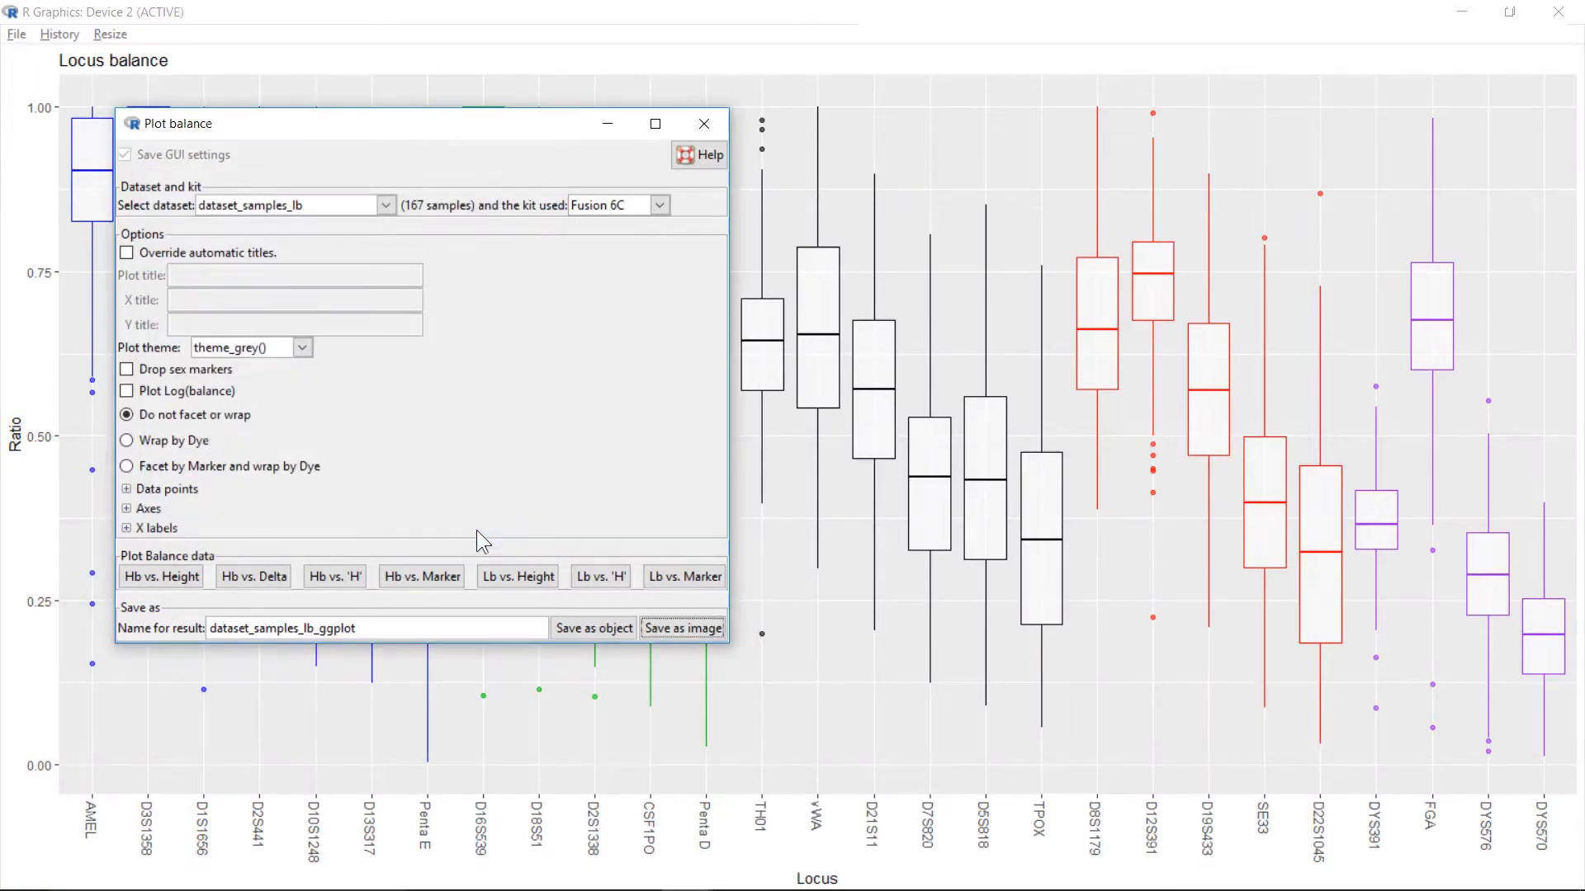
pyautogui.click(720, 121)
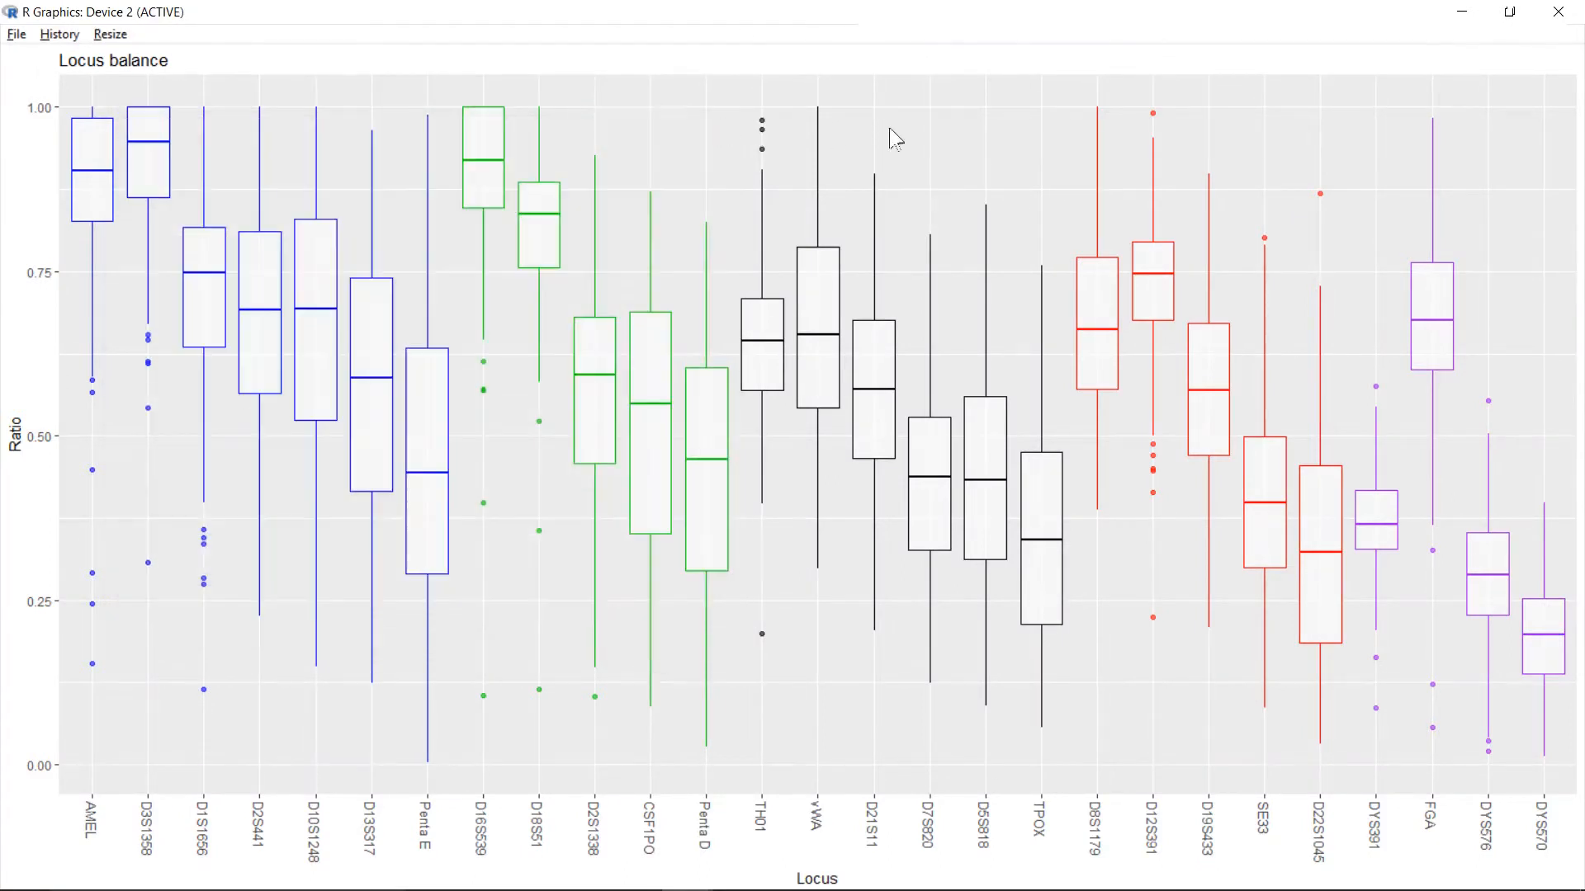
pyautogui.click(1558, 12)
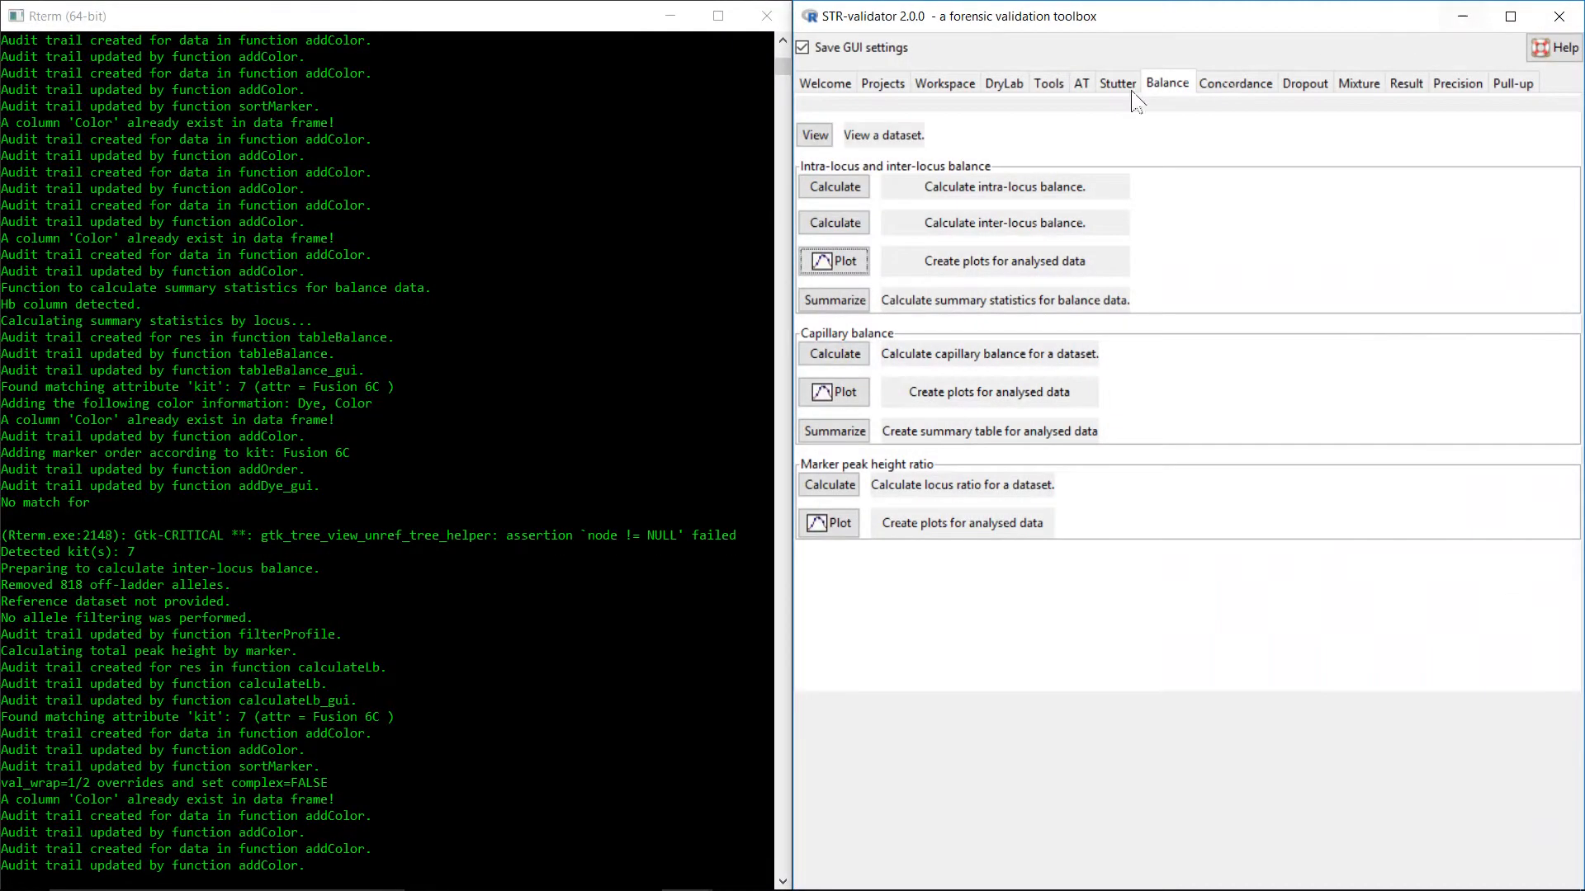
# - Save the workspace as a new project named strvalidator_balance in the balance folder of exercises_easy
pyautogui.click(950, 83)
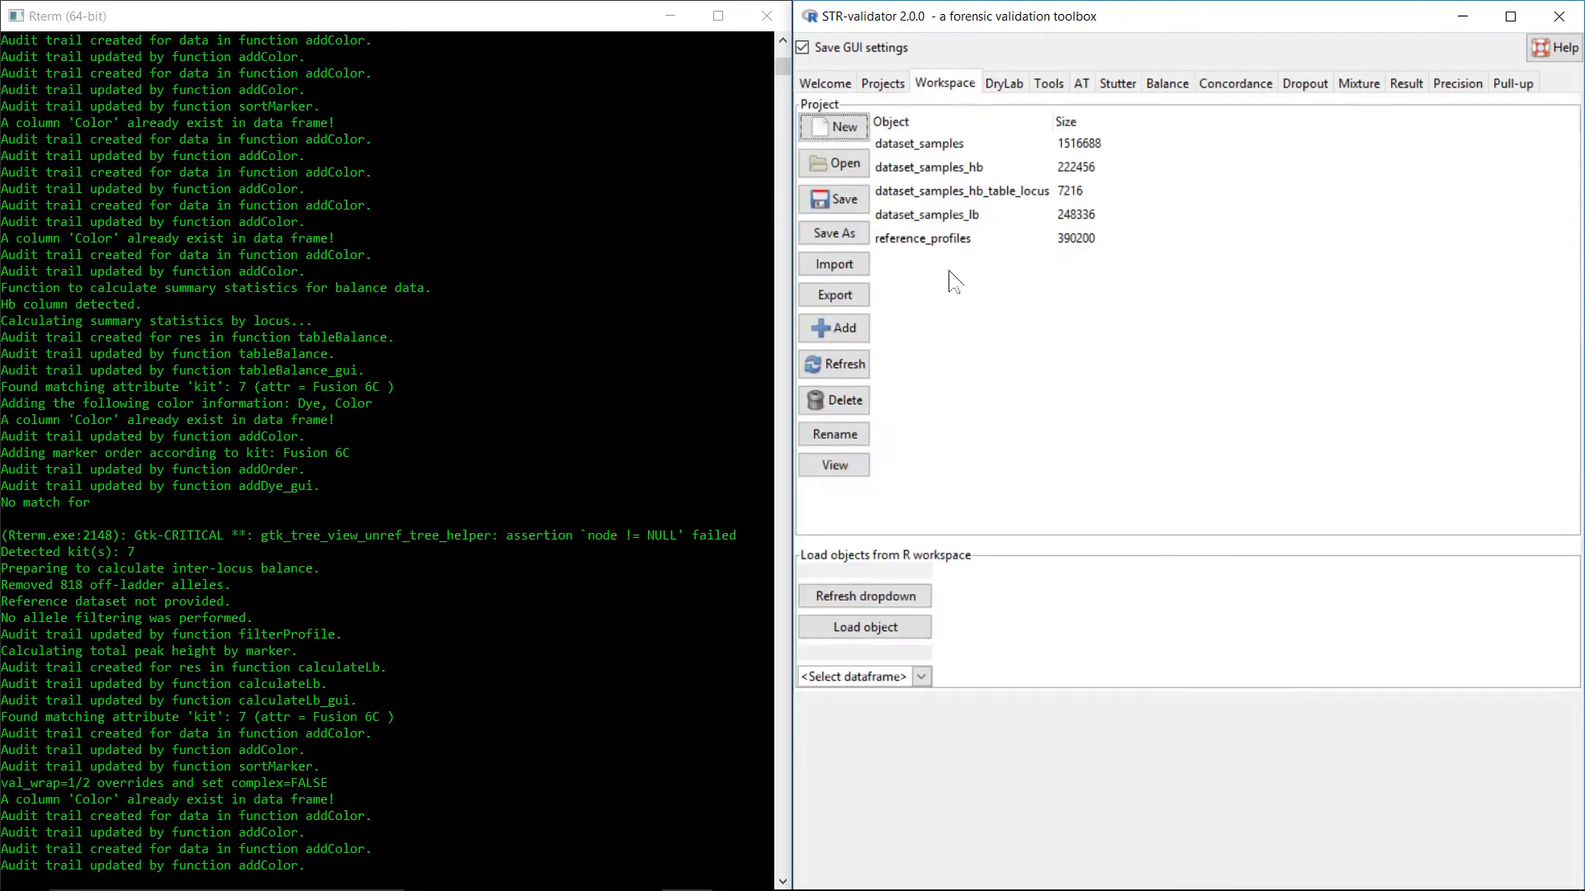
pyautogui.click(863, 231)
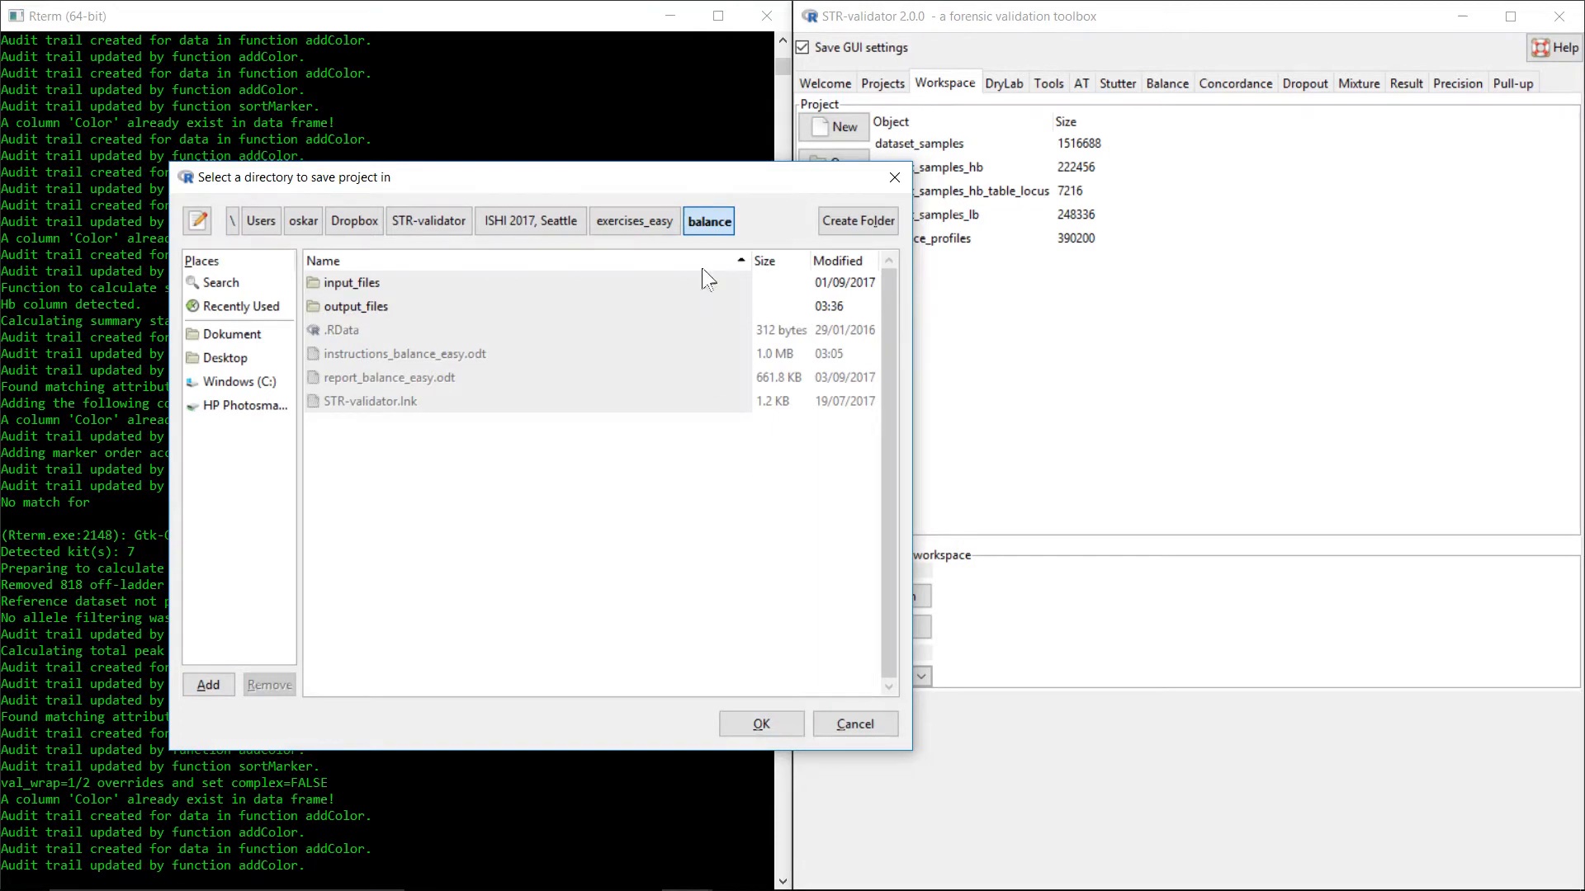
pyautogui.click(798, 724)
pyautogui.write('strvalidator_balance')
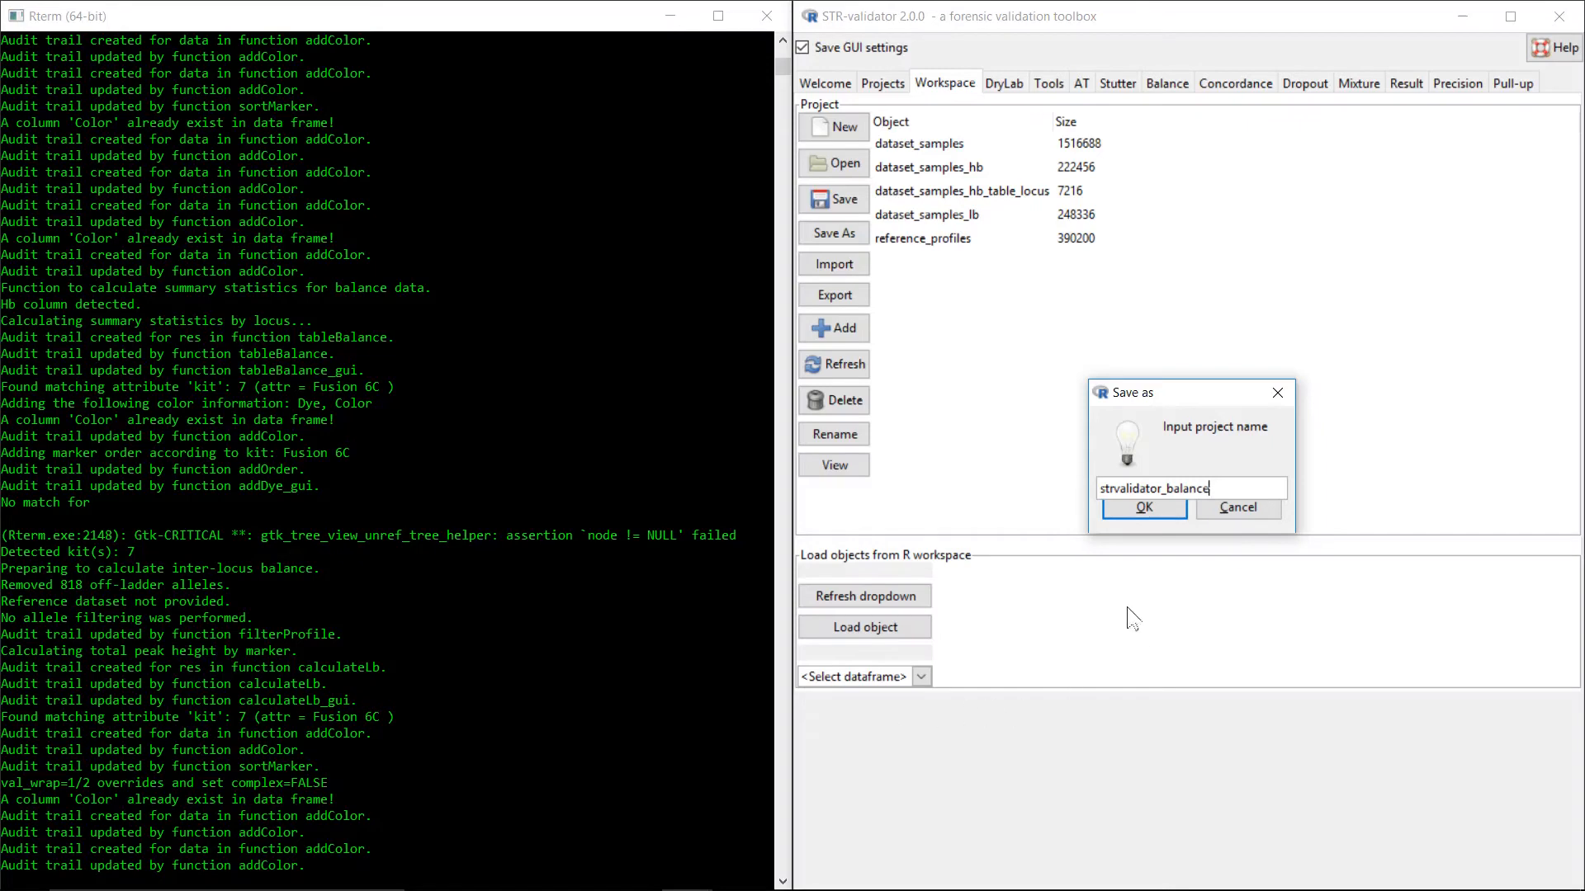
pyautogui.click(1114, 508)
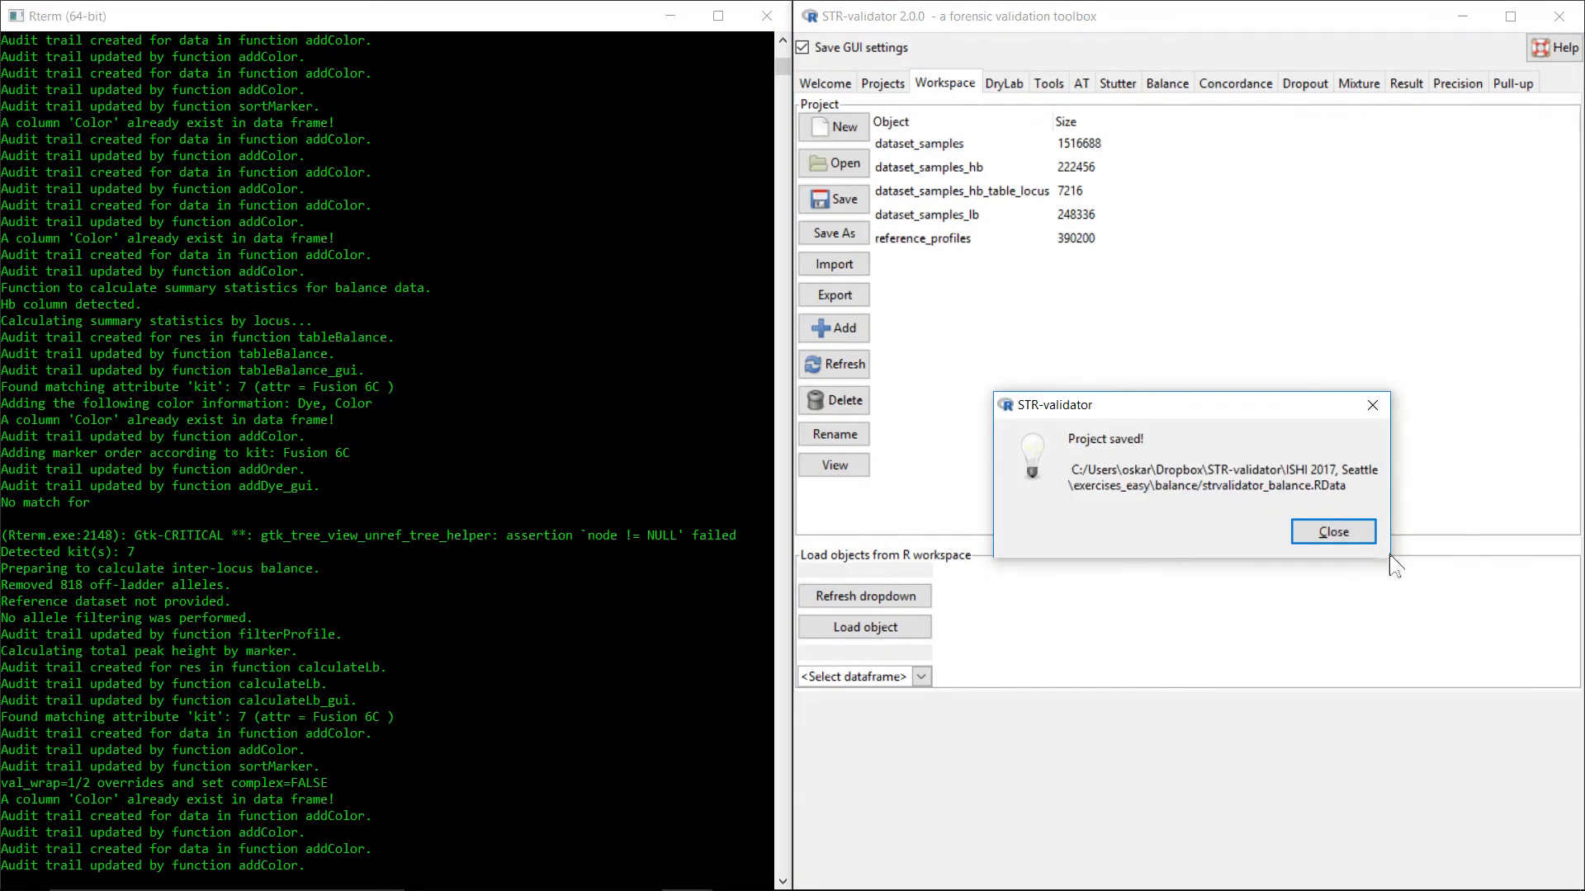
pyautogui.click(1357, 529)
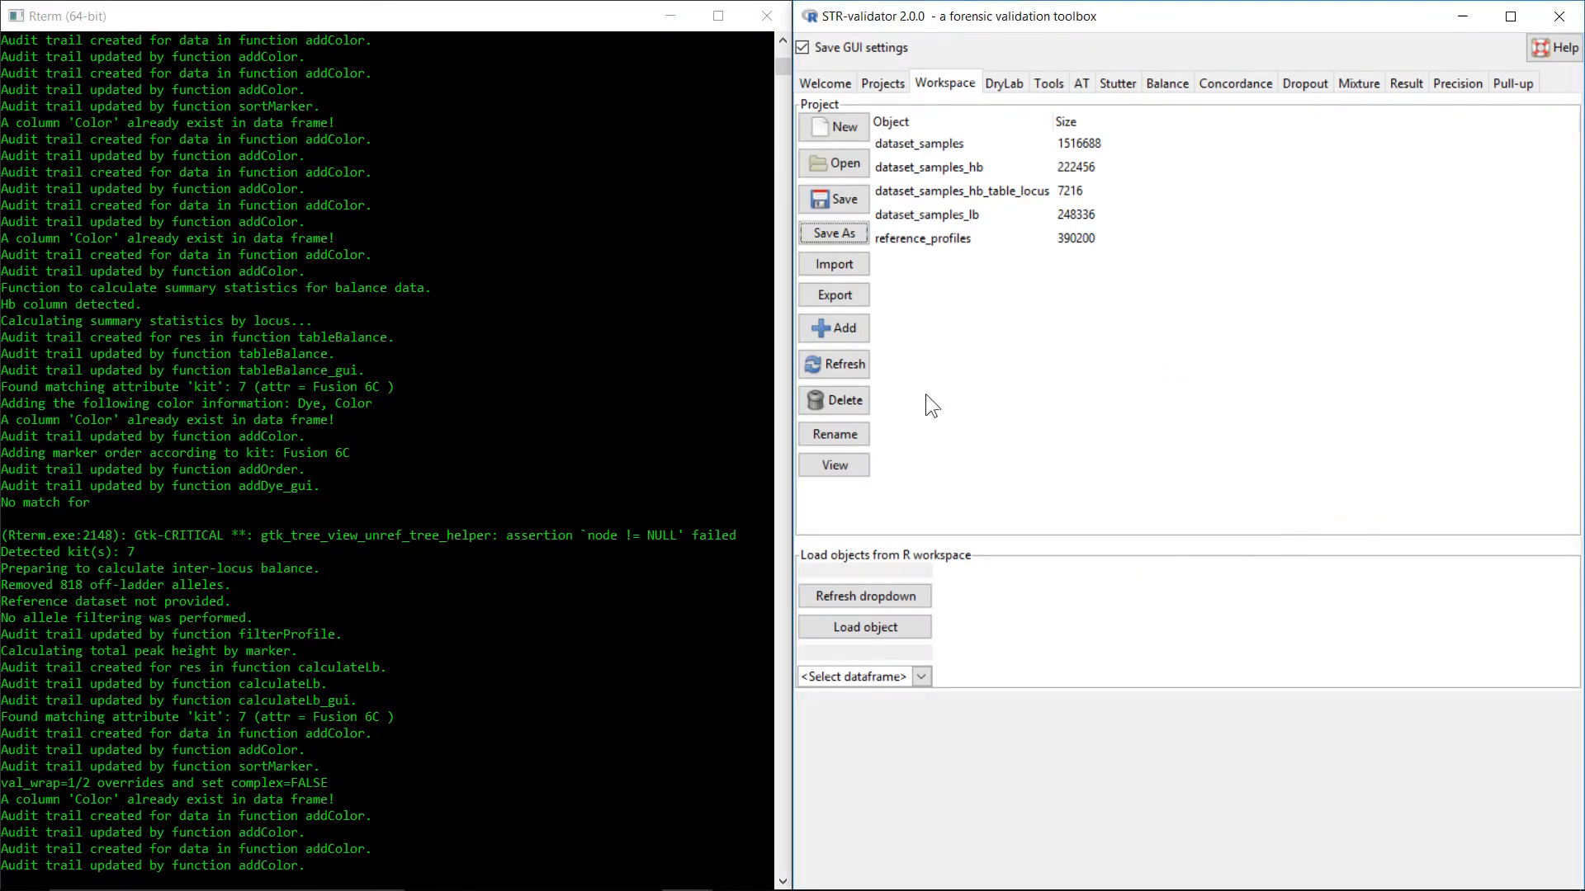